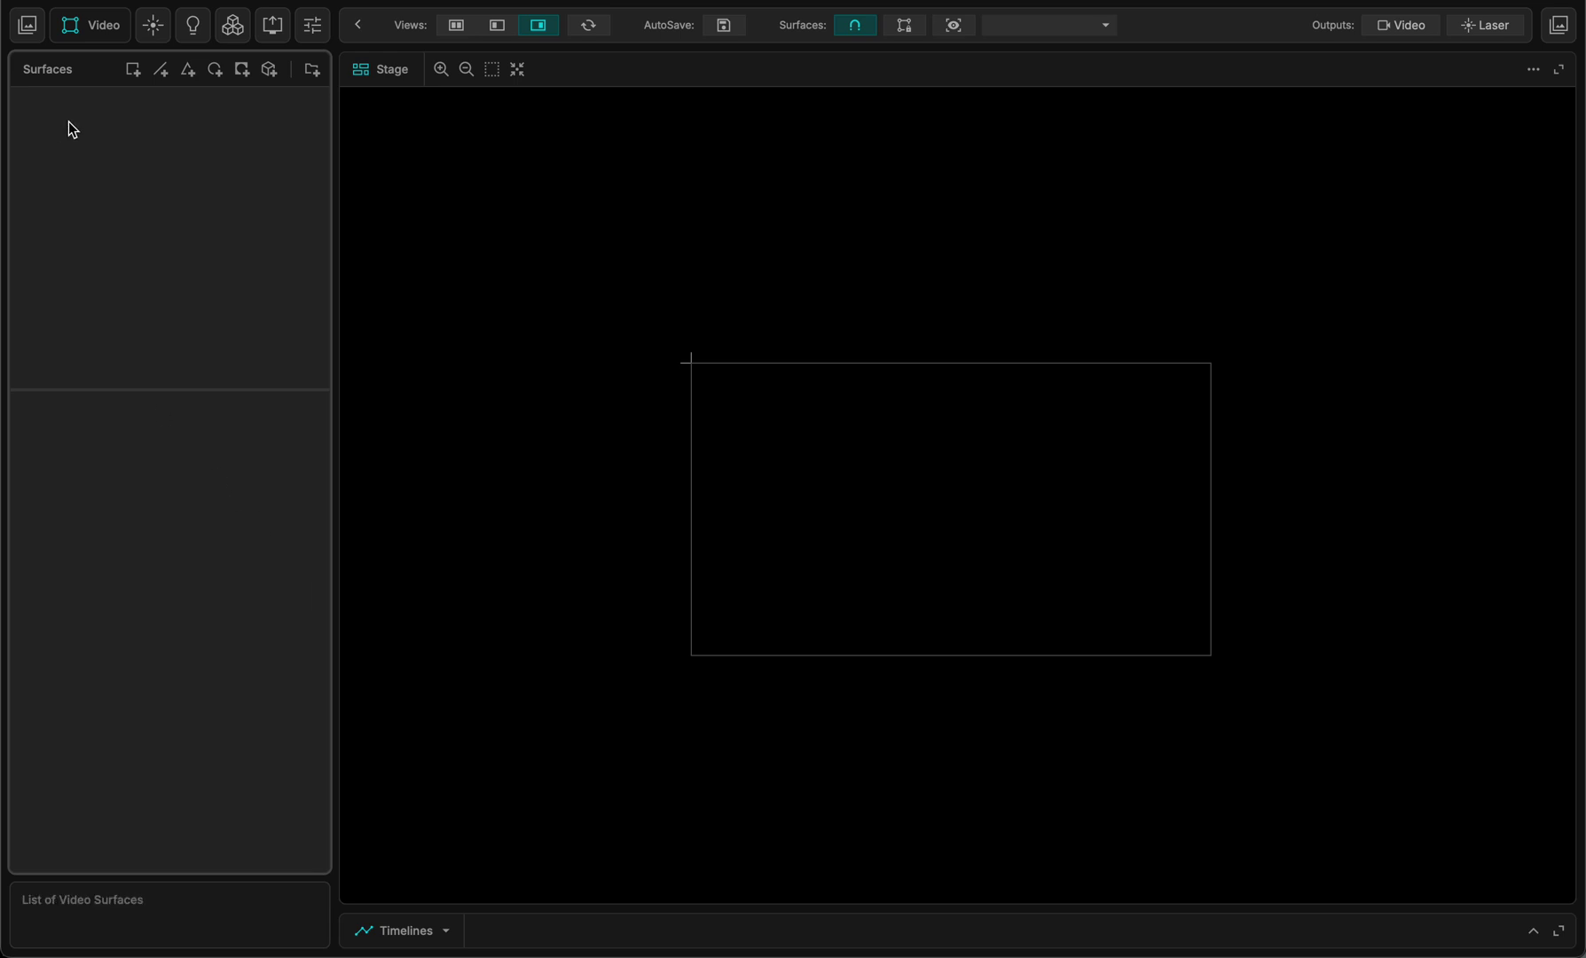
Add a quad video surface and crop its input to a single white square of the TestCard media
click(132, 70)
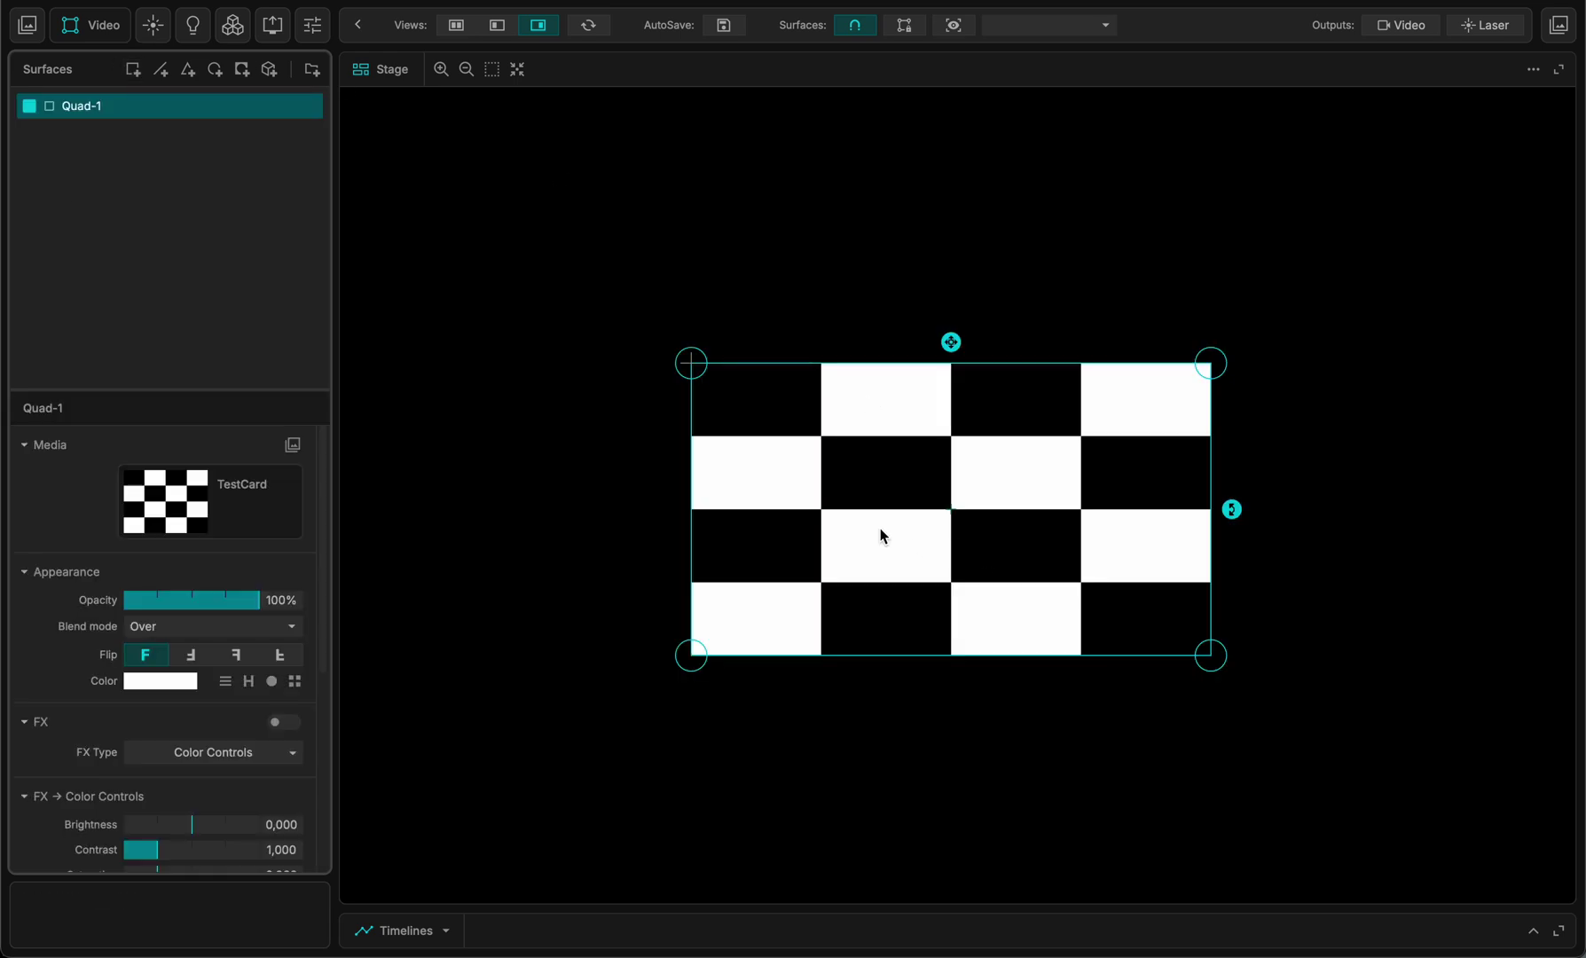
scroll(881, 535, down, 5)
click(455, 27)
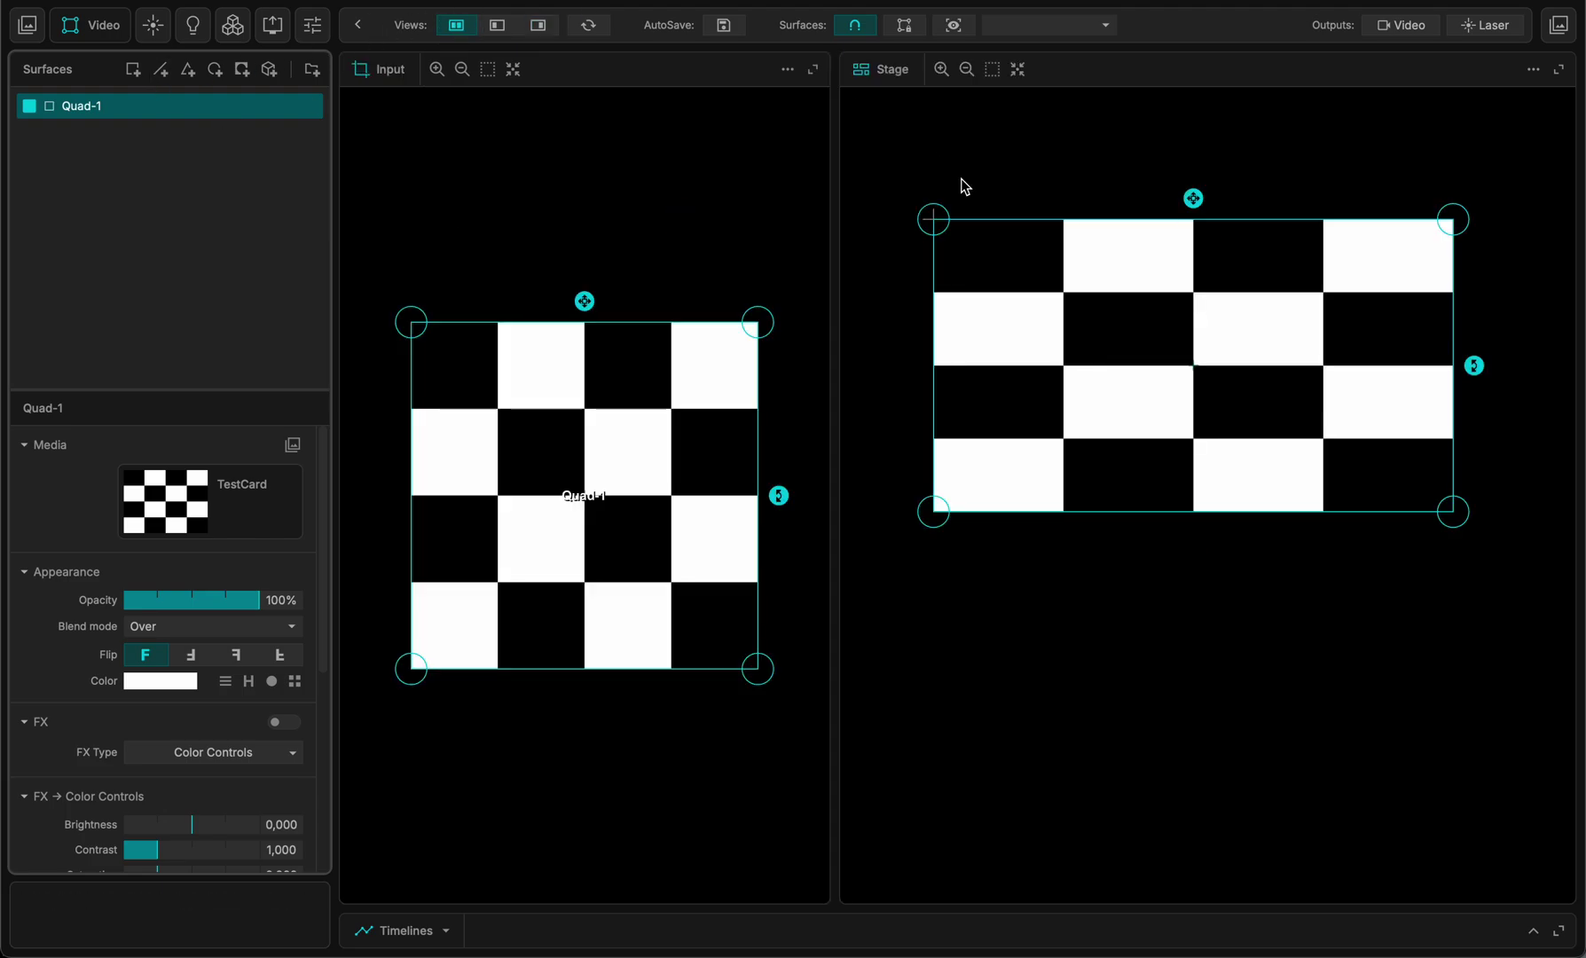
drag(756, 326, 484, 590)
click(538, 26)
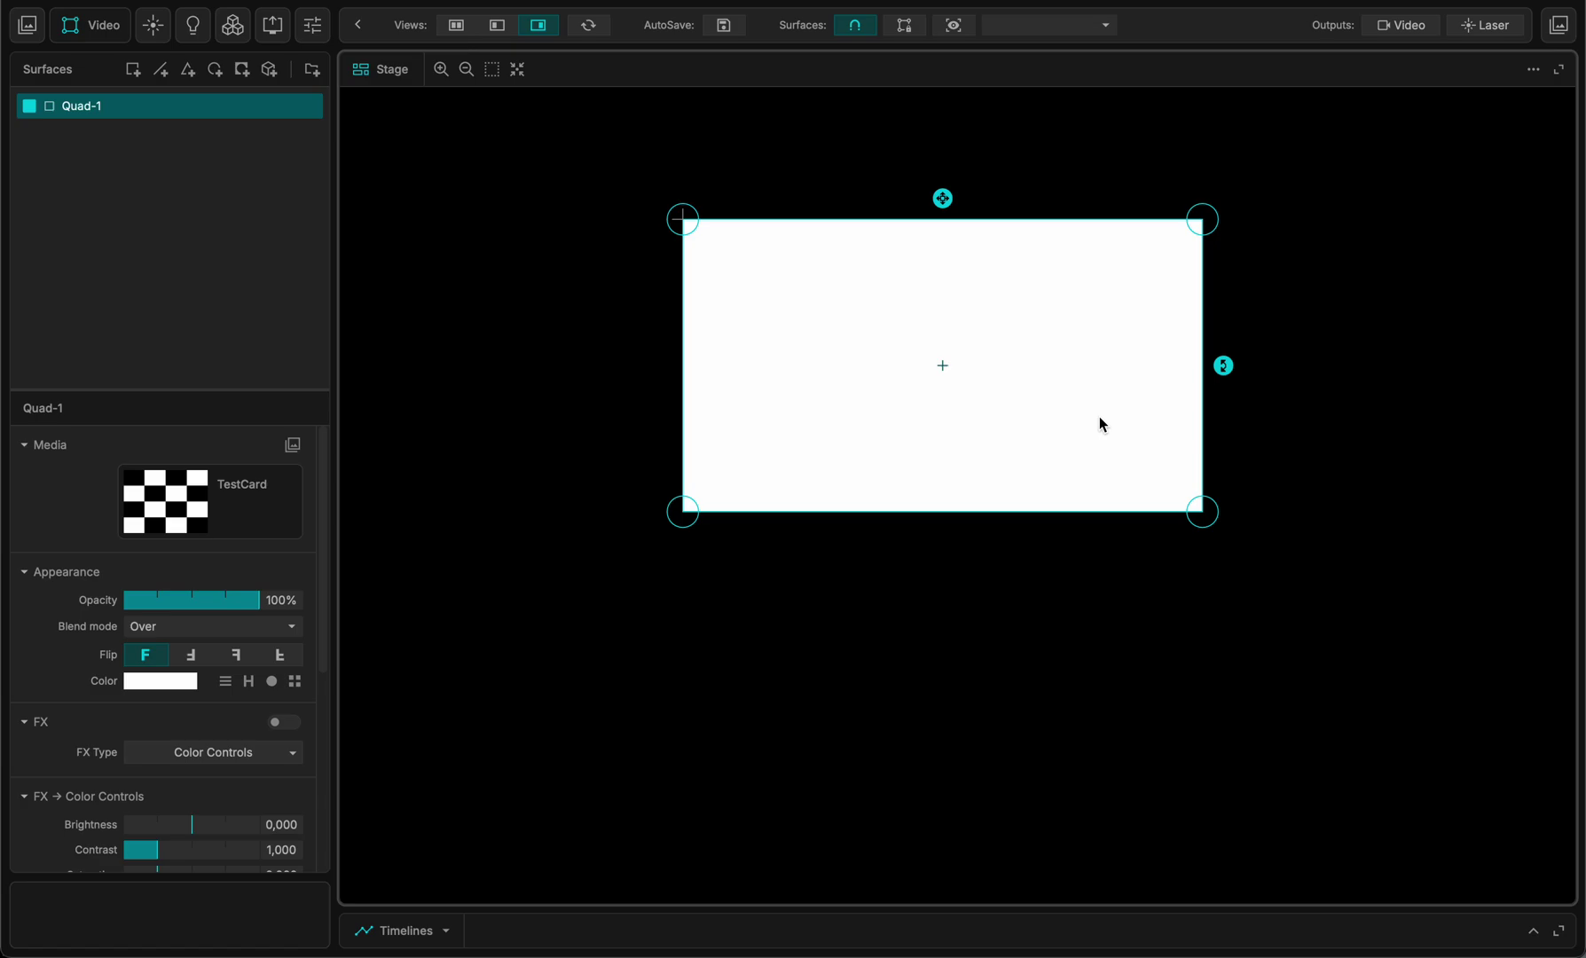
Expand the timelines area and fit the quad surface in the reduced stage view
scroll(1099, 421, down, 3)
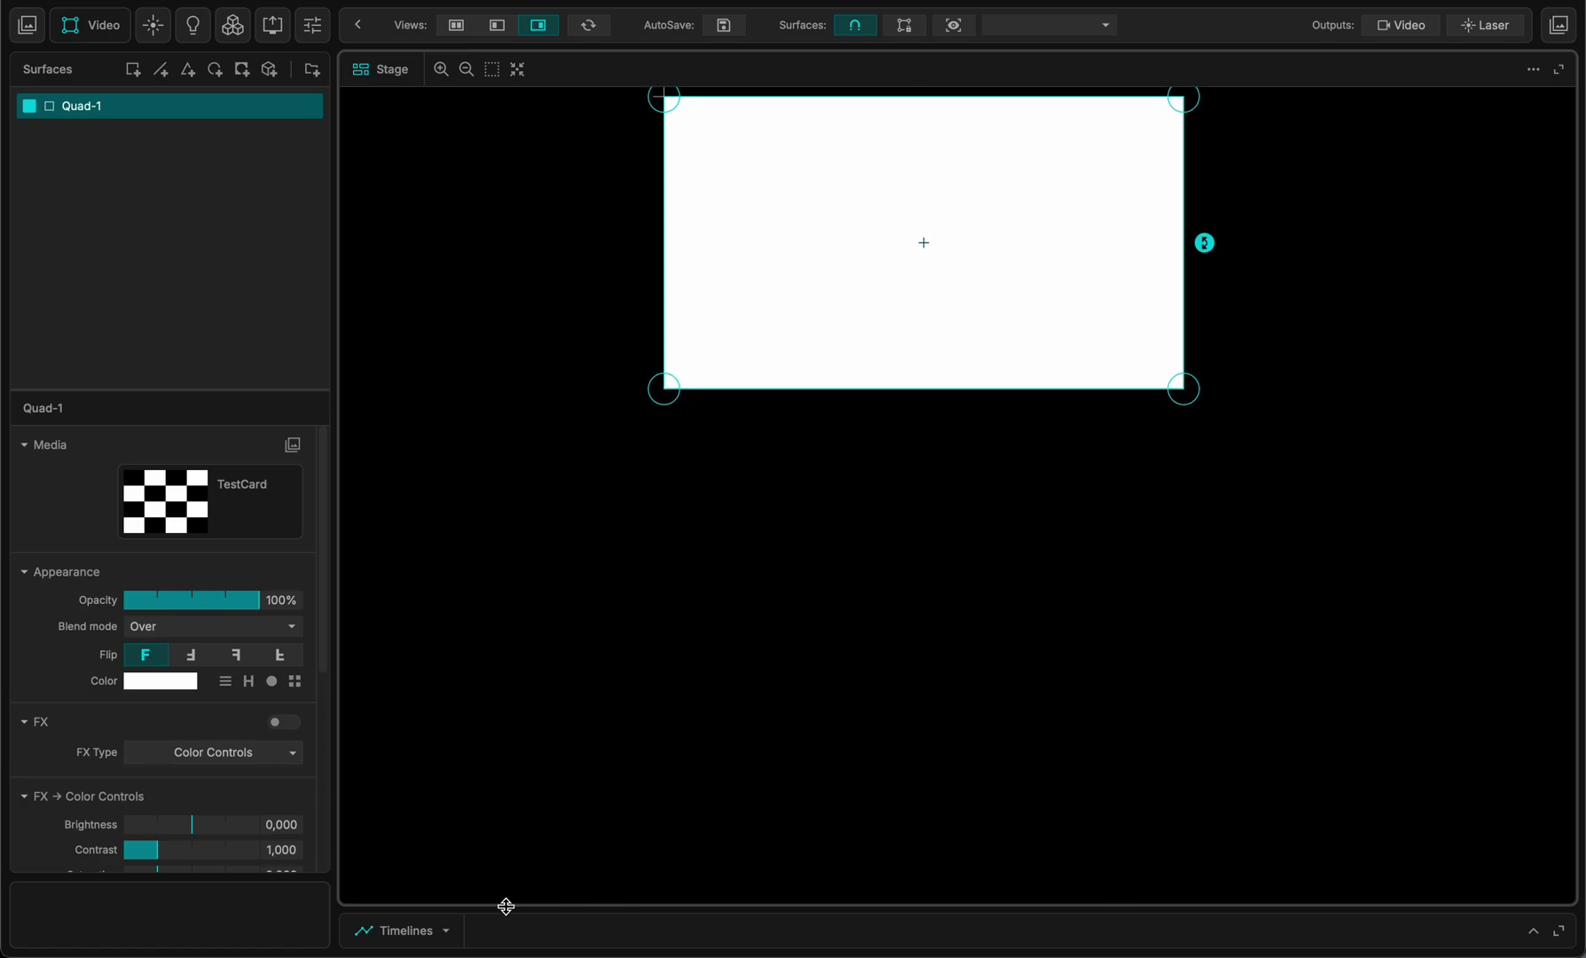
click(585, 936)
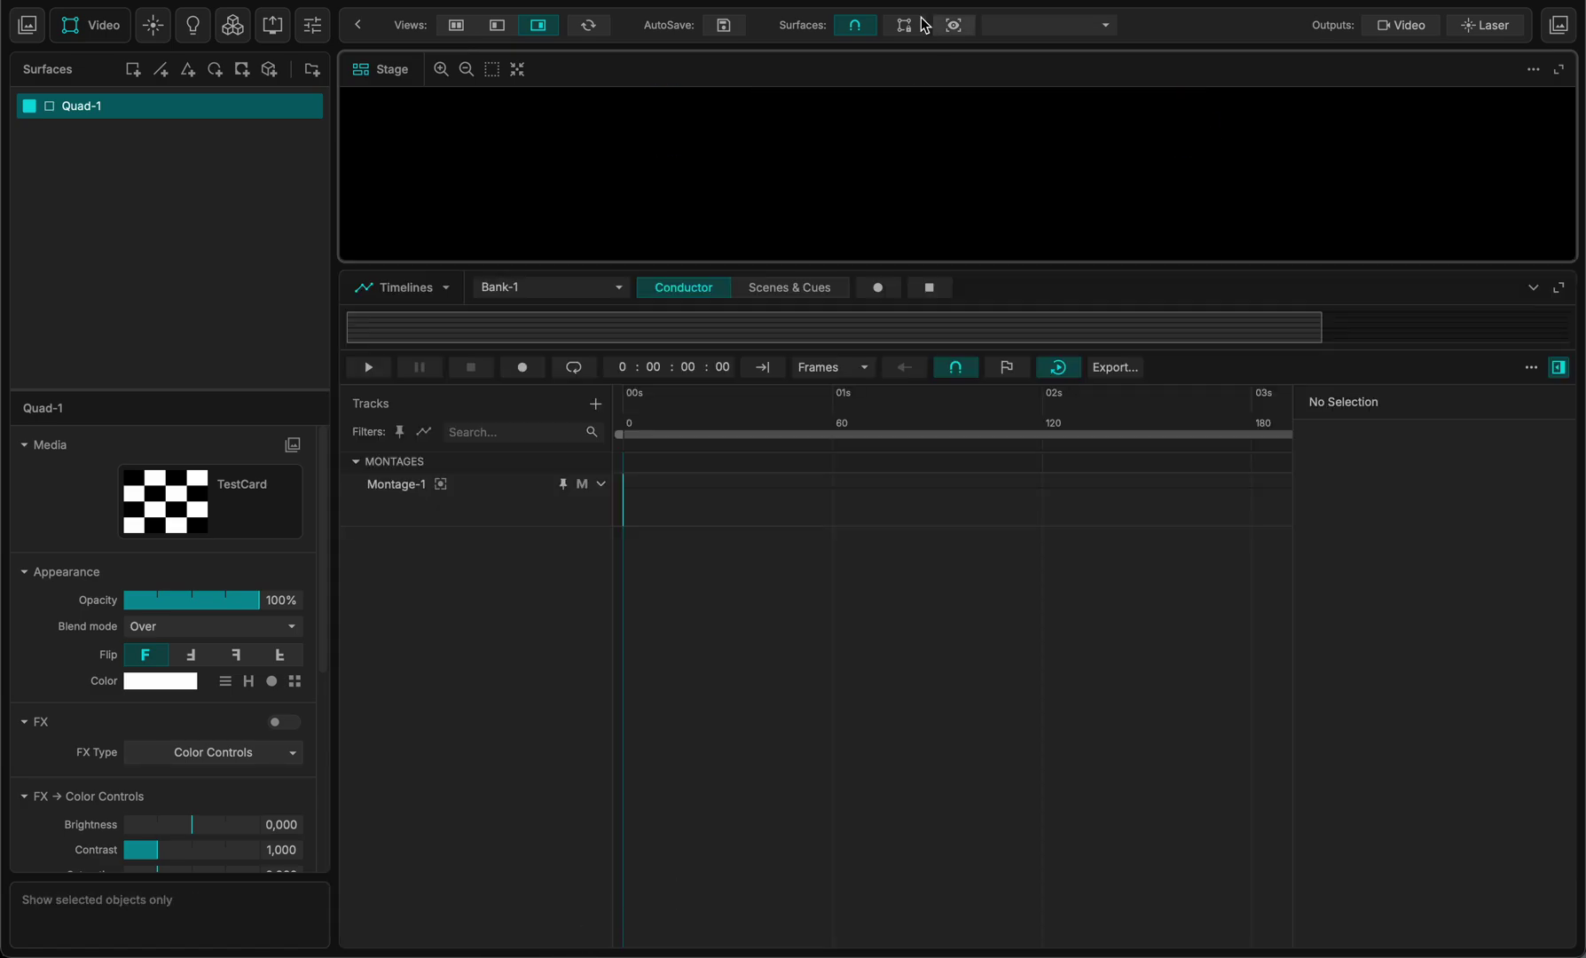
click(491, 71)
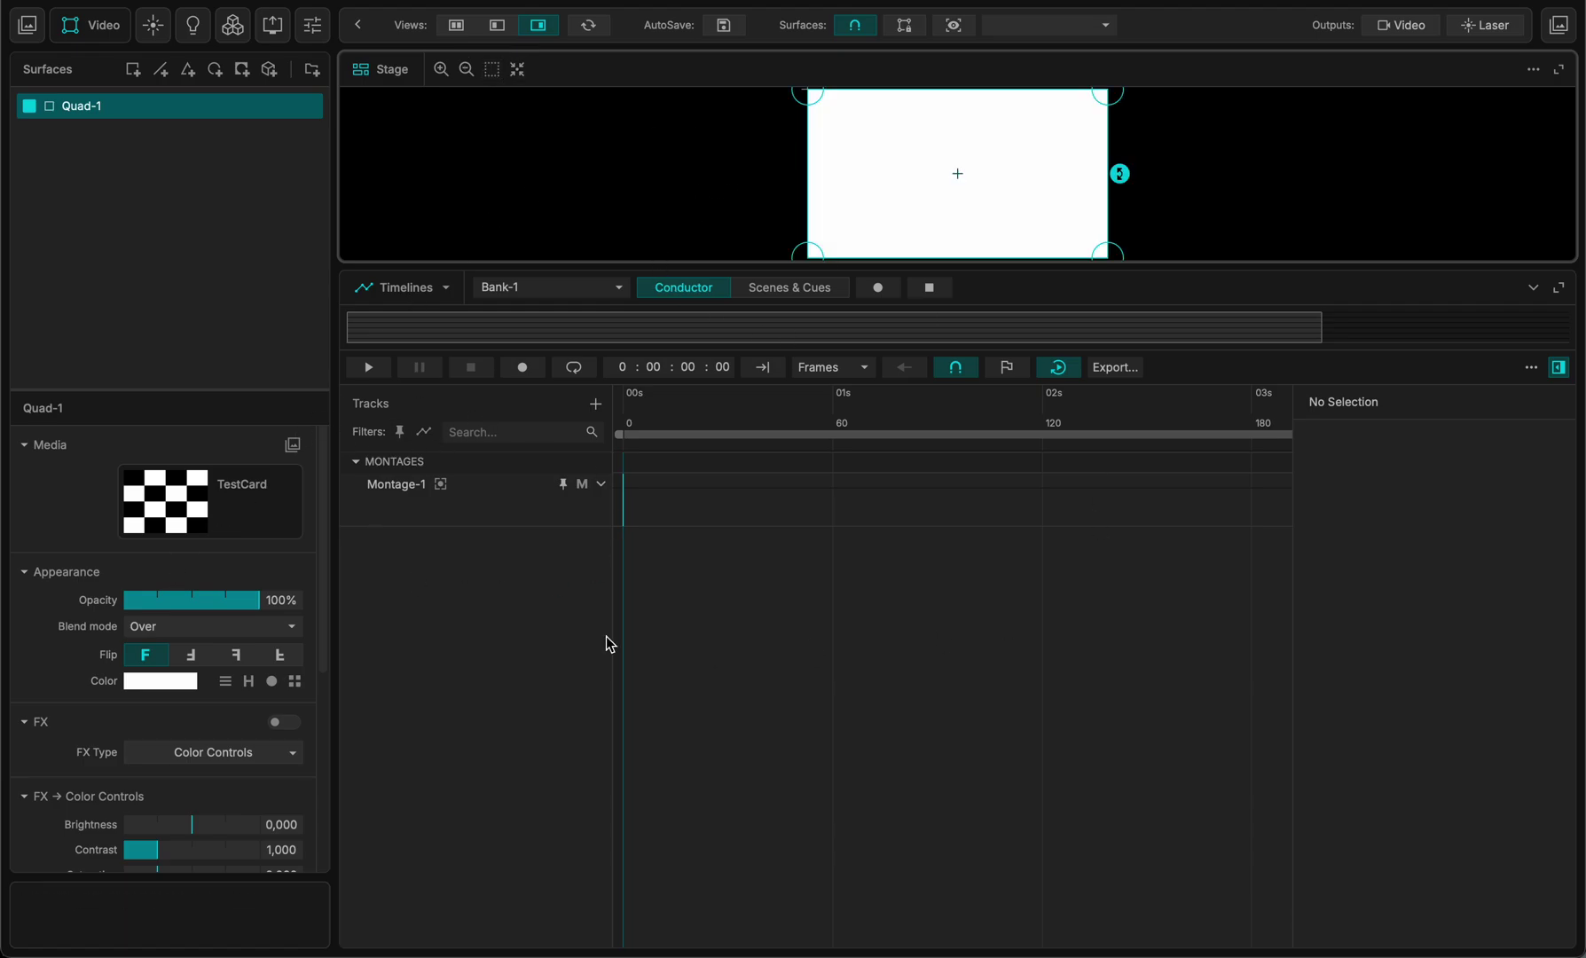
Delete the default Montages track group from the timeline and hide the timeline inspector
click(388, 461)
key(Delete)
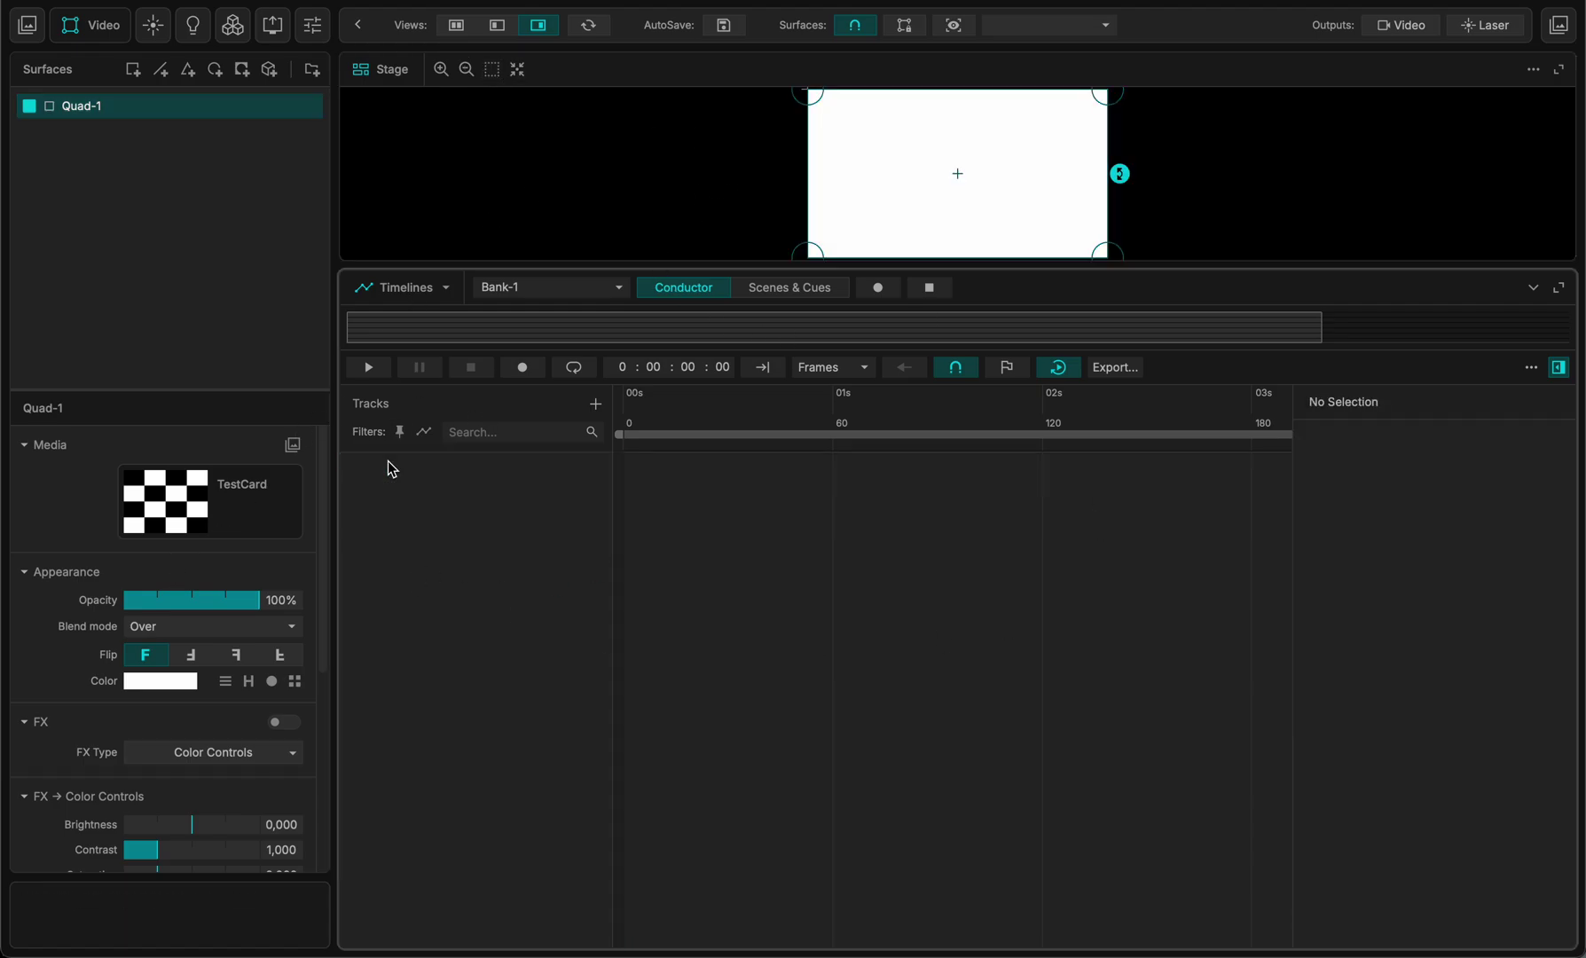
click(1558, 367)
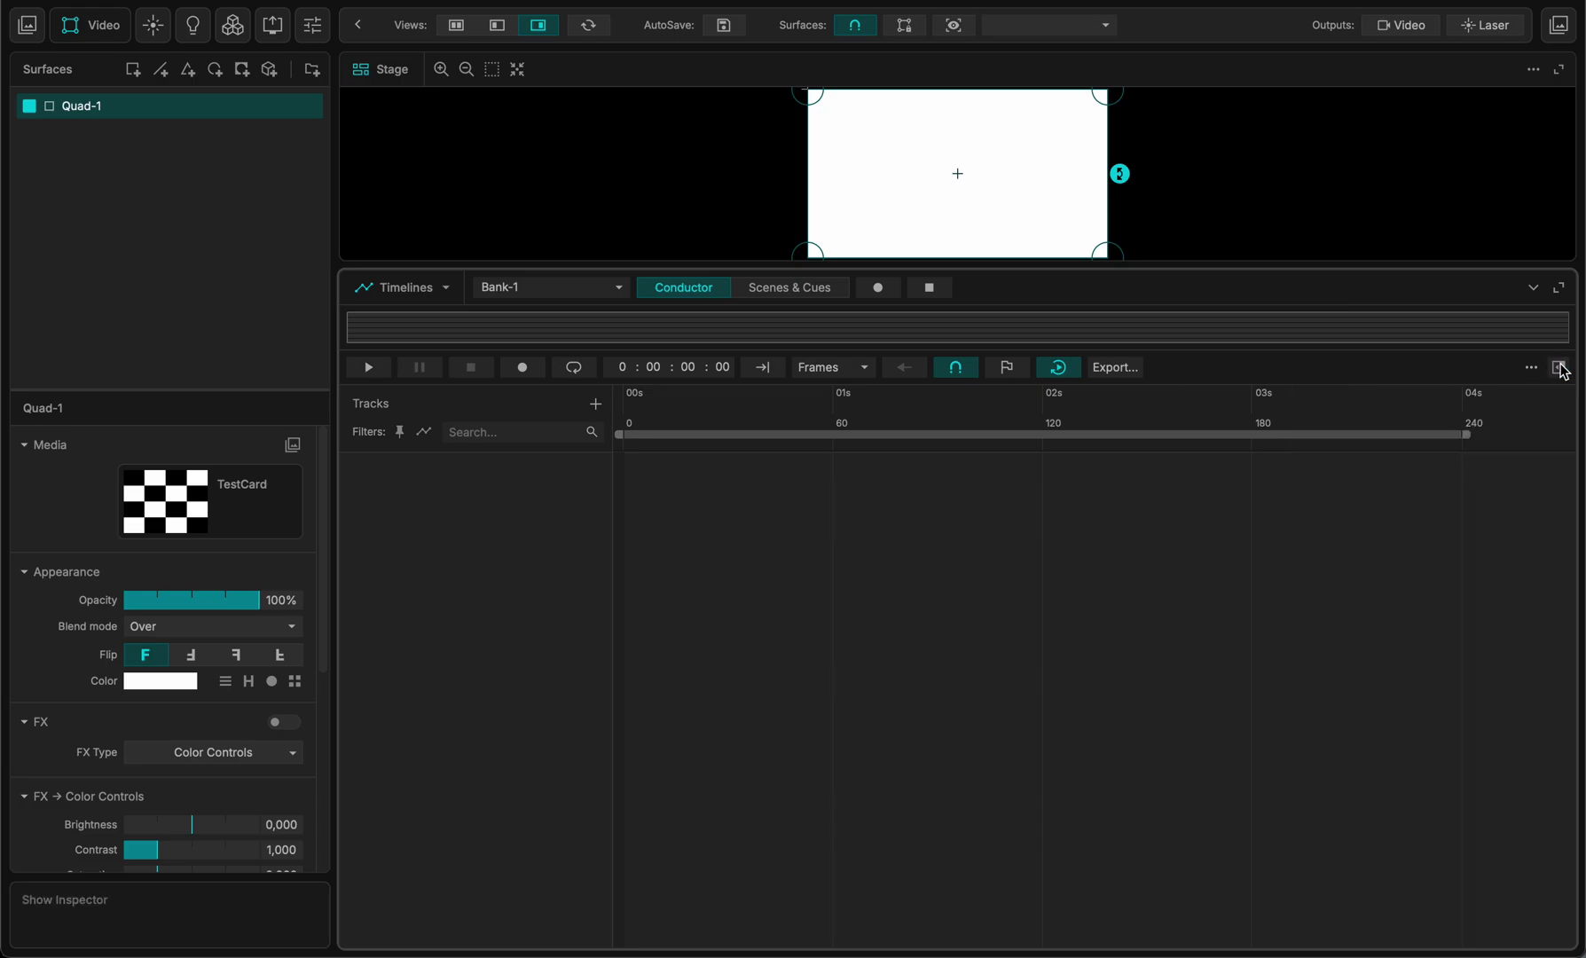
Import 05 Forests.aif from the AUDIO folder as an audio track and place its clip at time 0 on the timeline
double_click(500, 492)
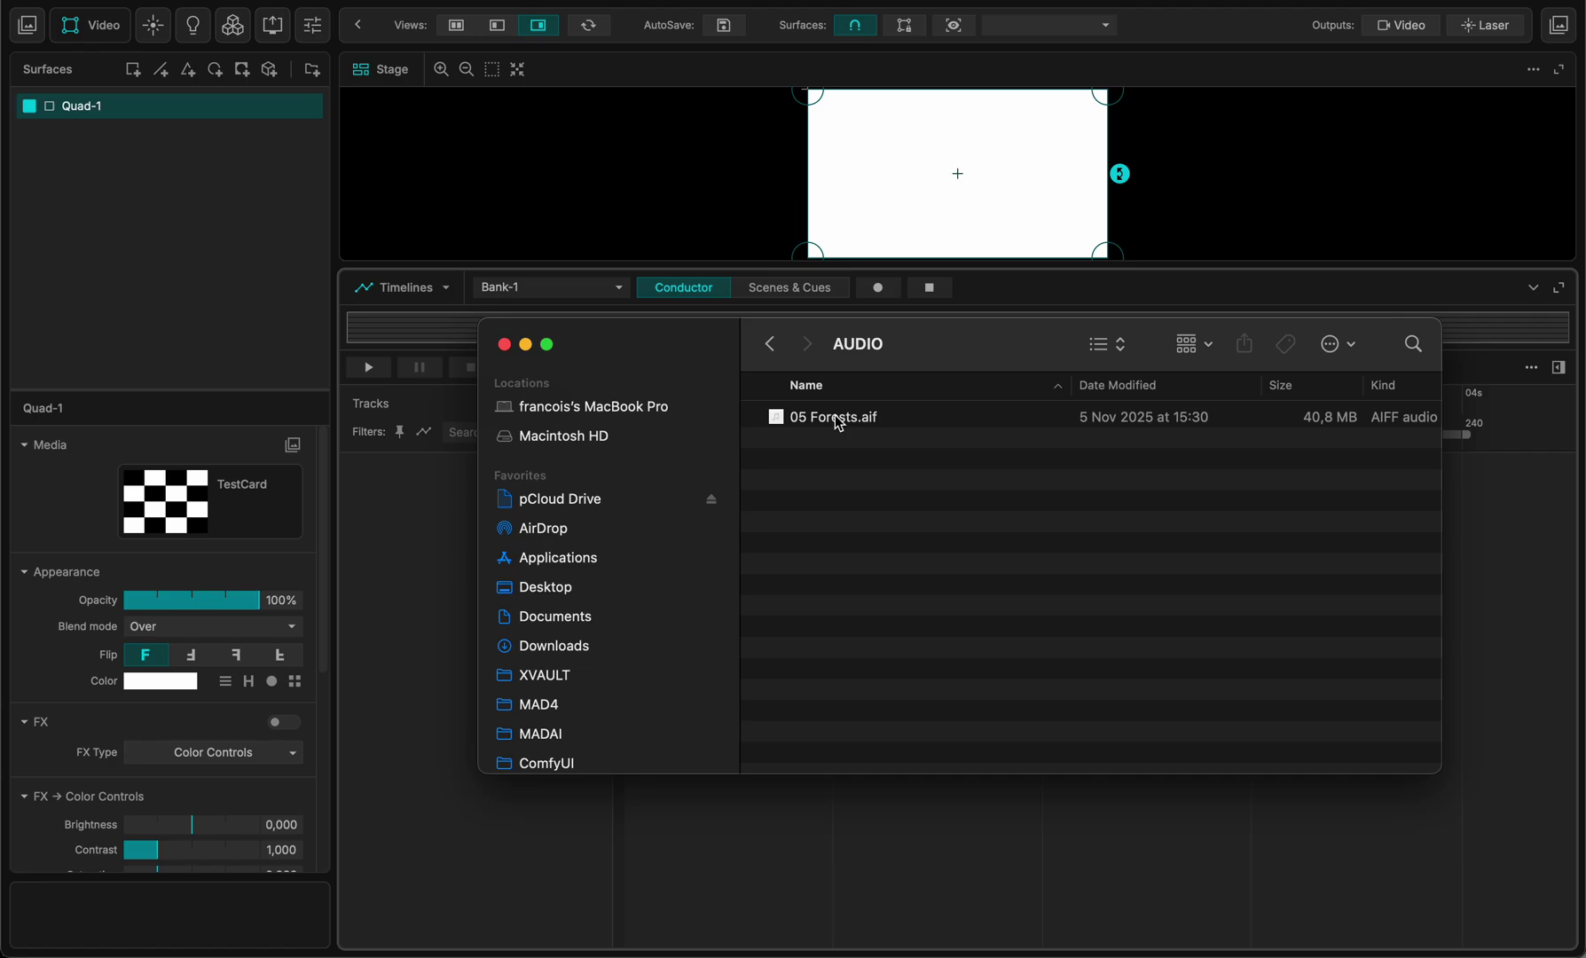
drag(838, 424, 906, 829)
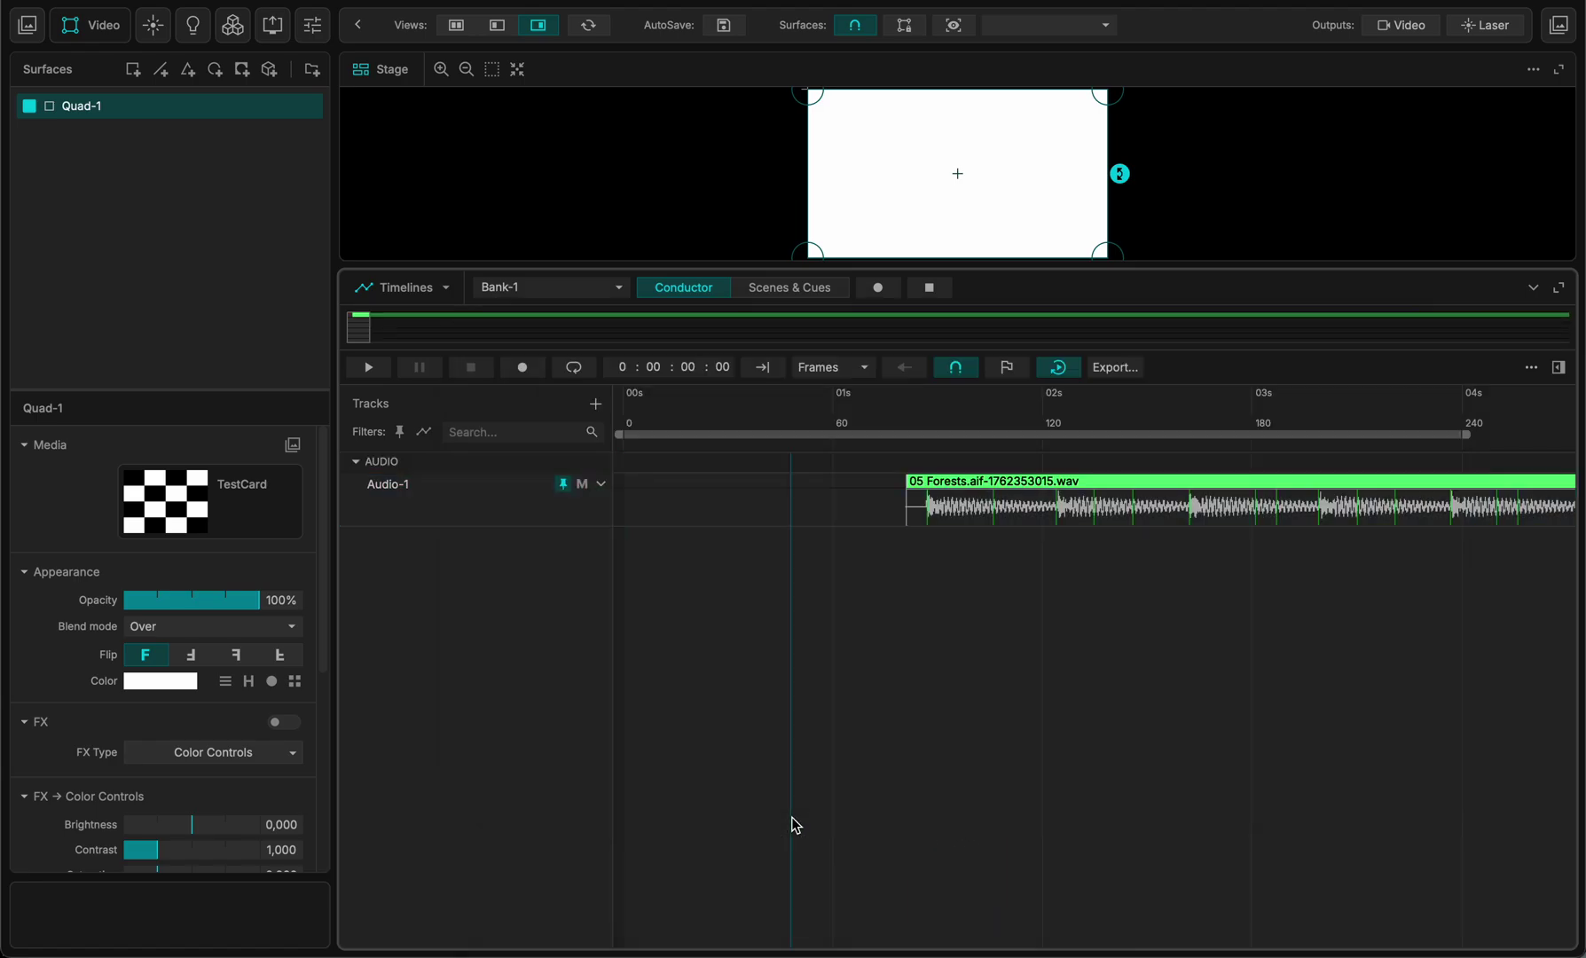
drag(990, 488, 705, 464)
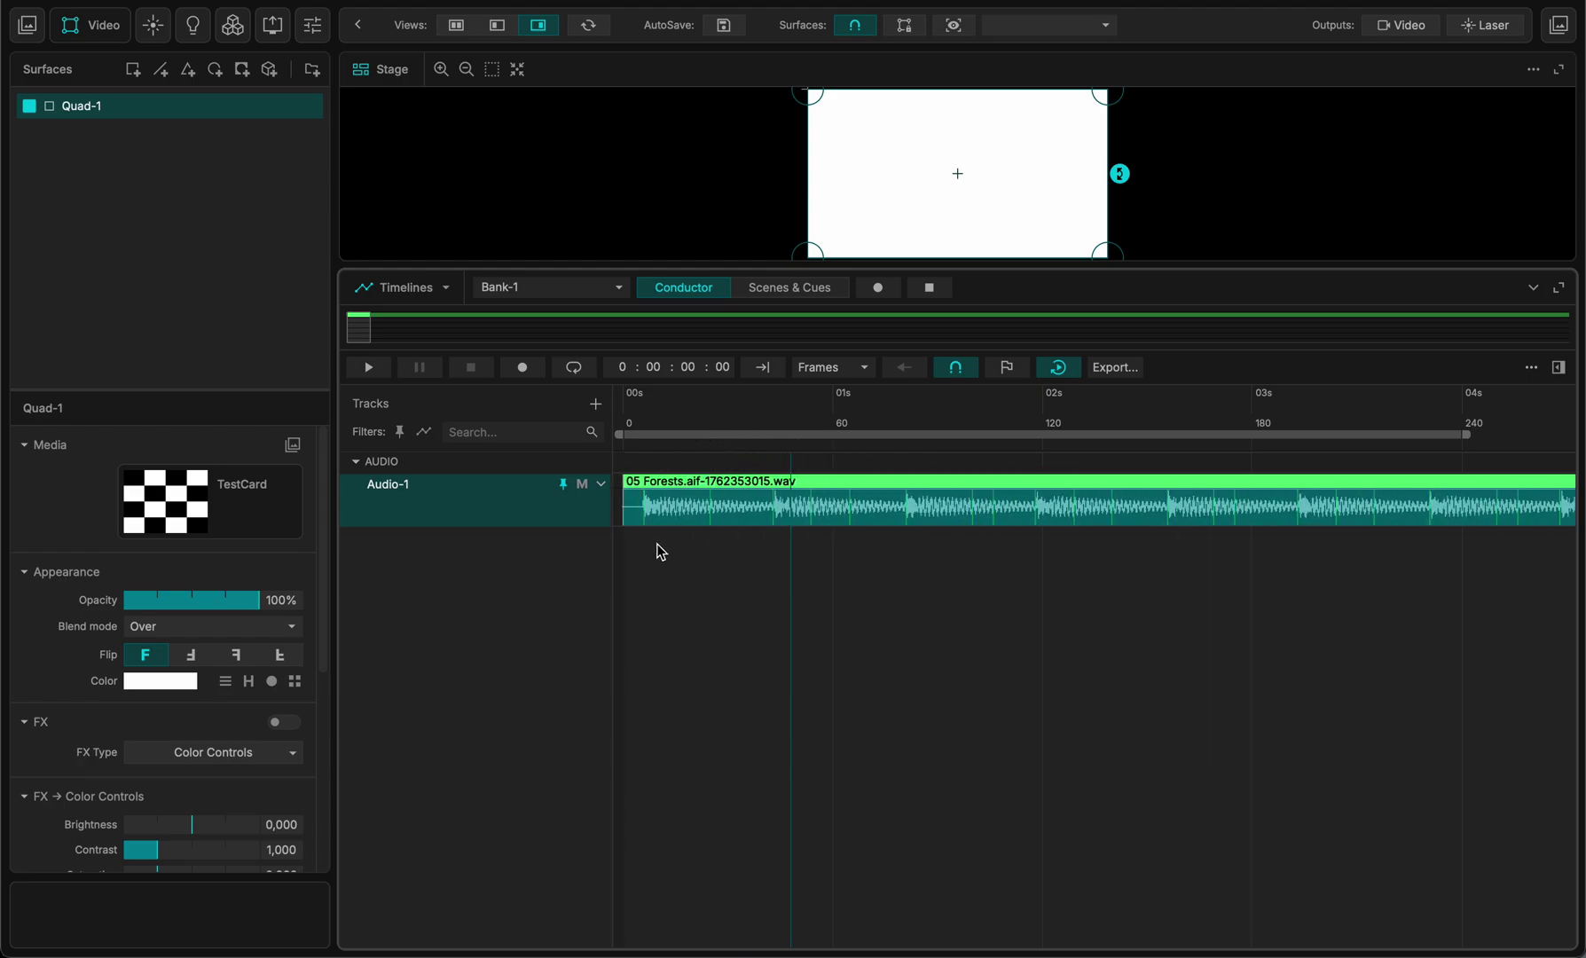
Trim the silence before the audio clip's first beat and align the trimmed clip with the start of the timeline
scroll(657, 551, up, 3)
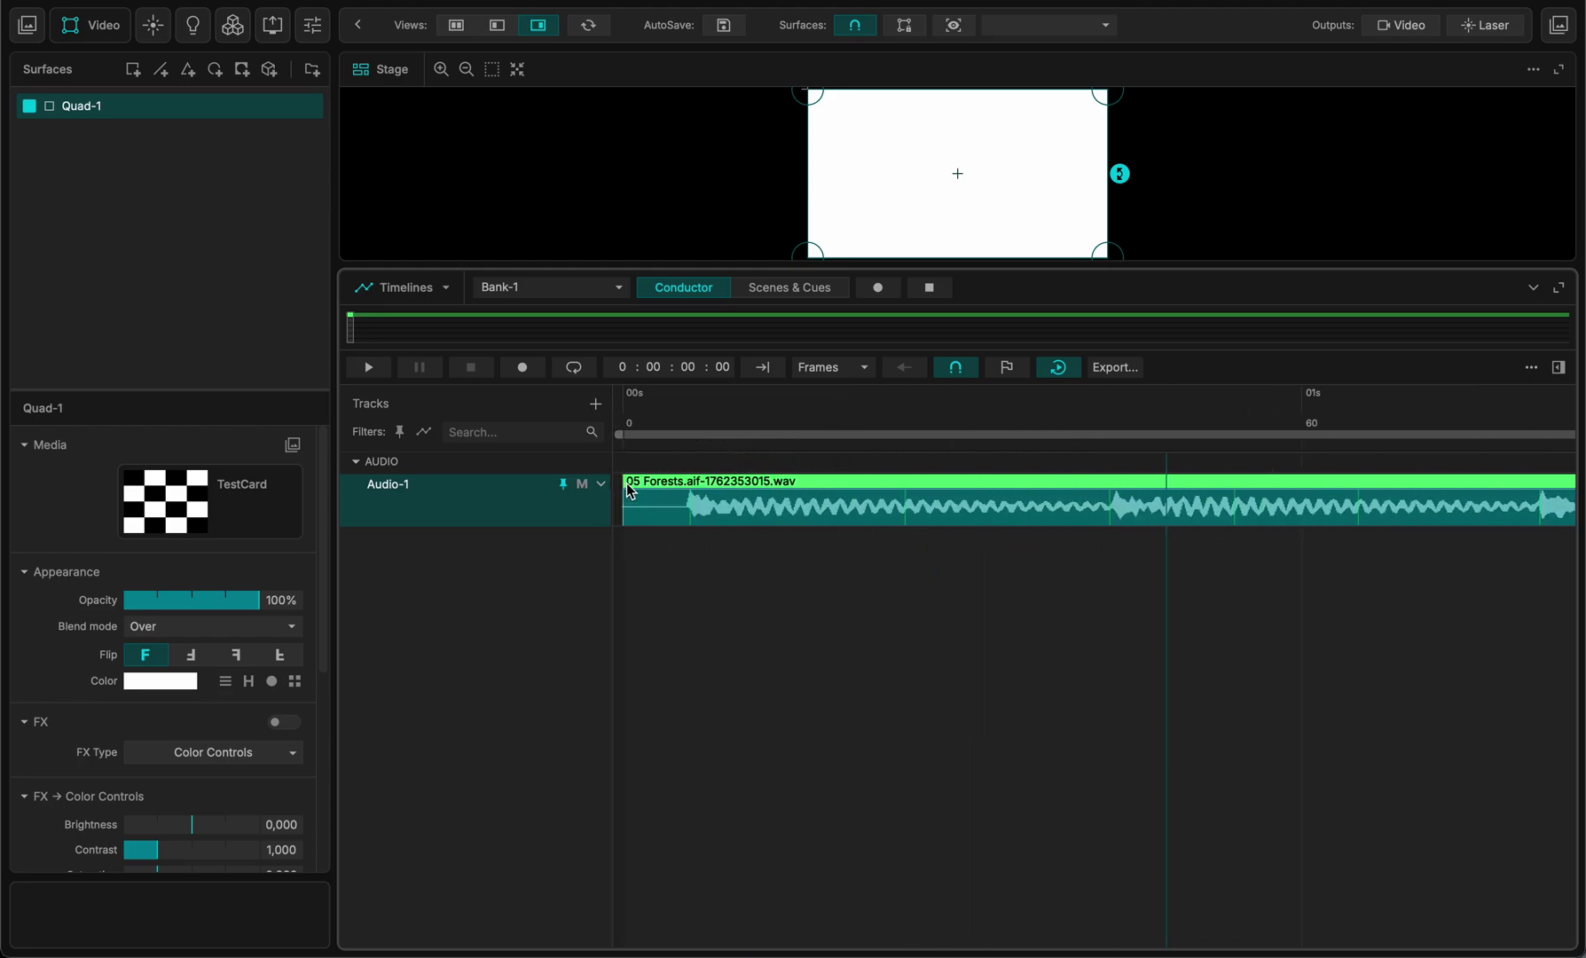
drag(629, 487, 677, 484)
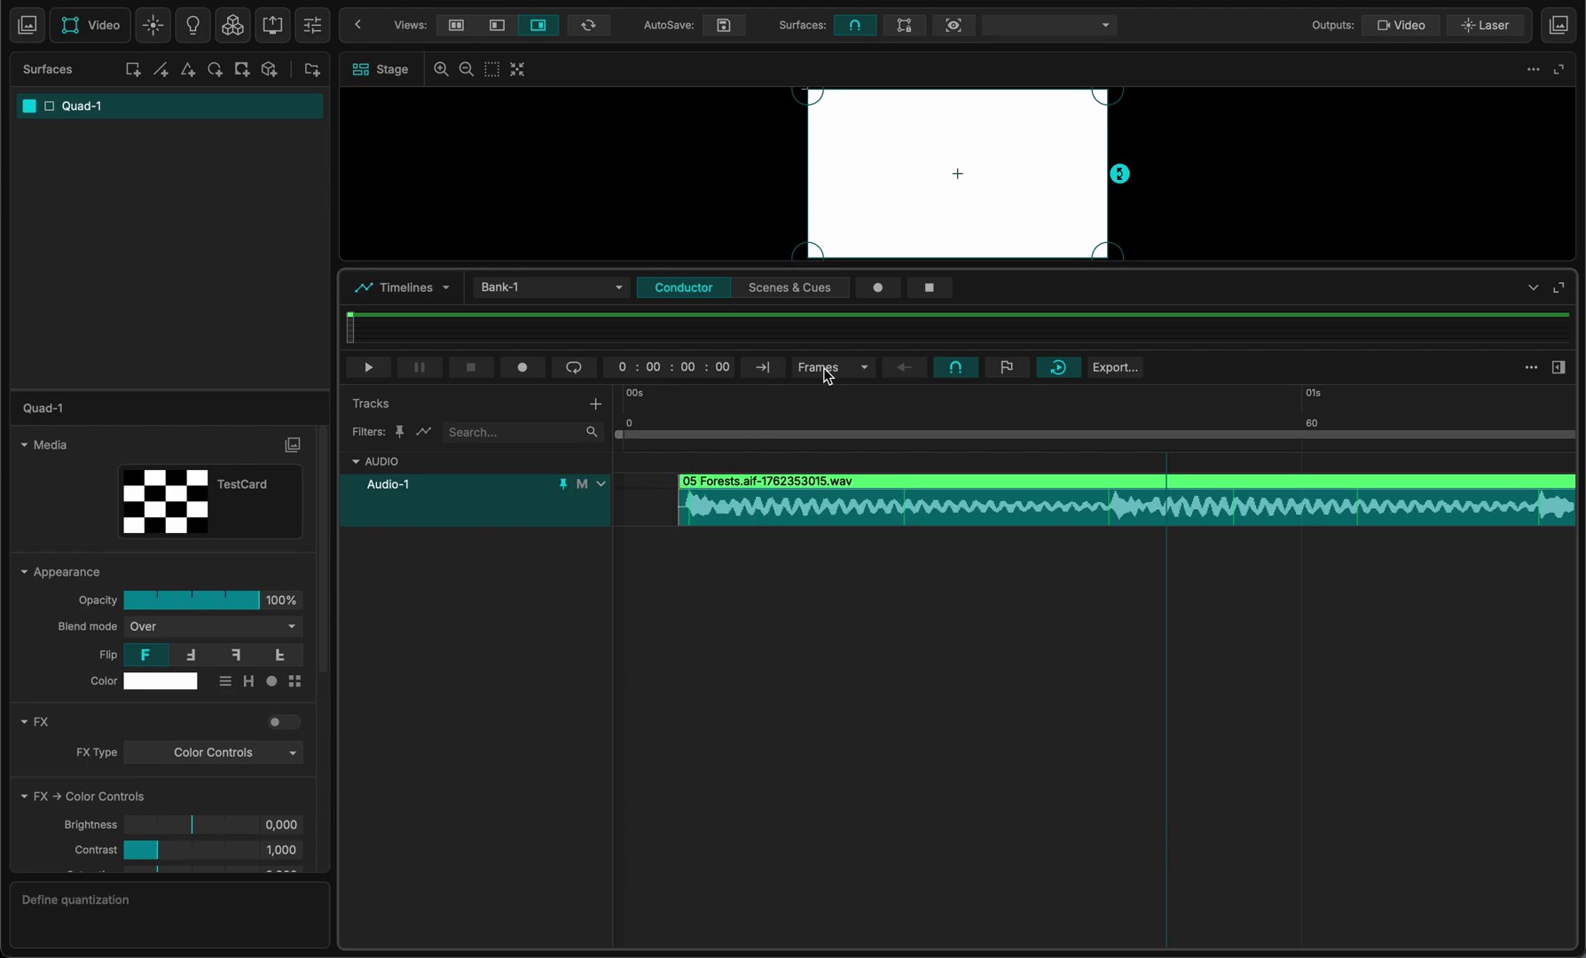
scroll(698, 477, up, 3)
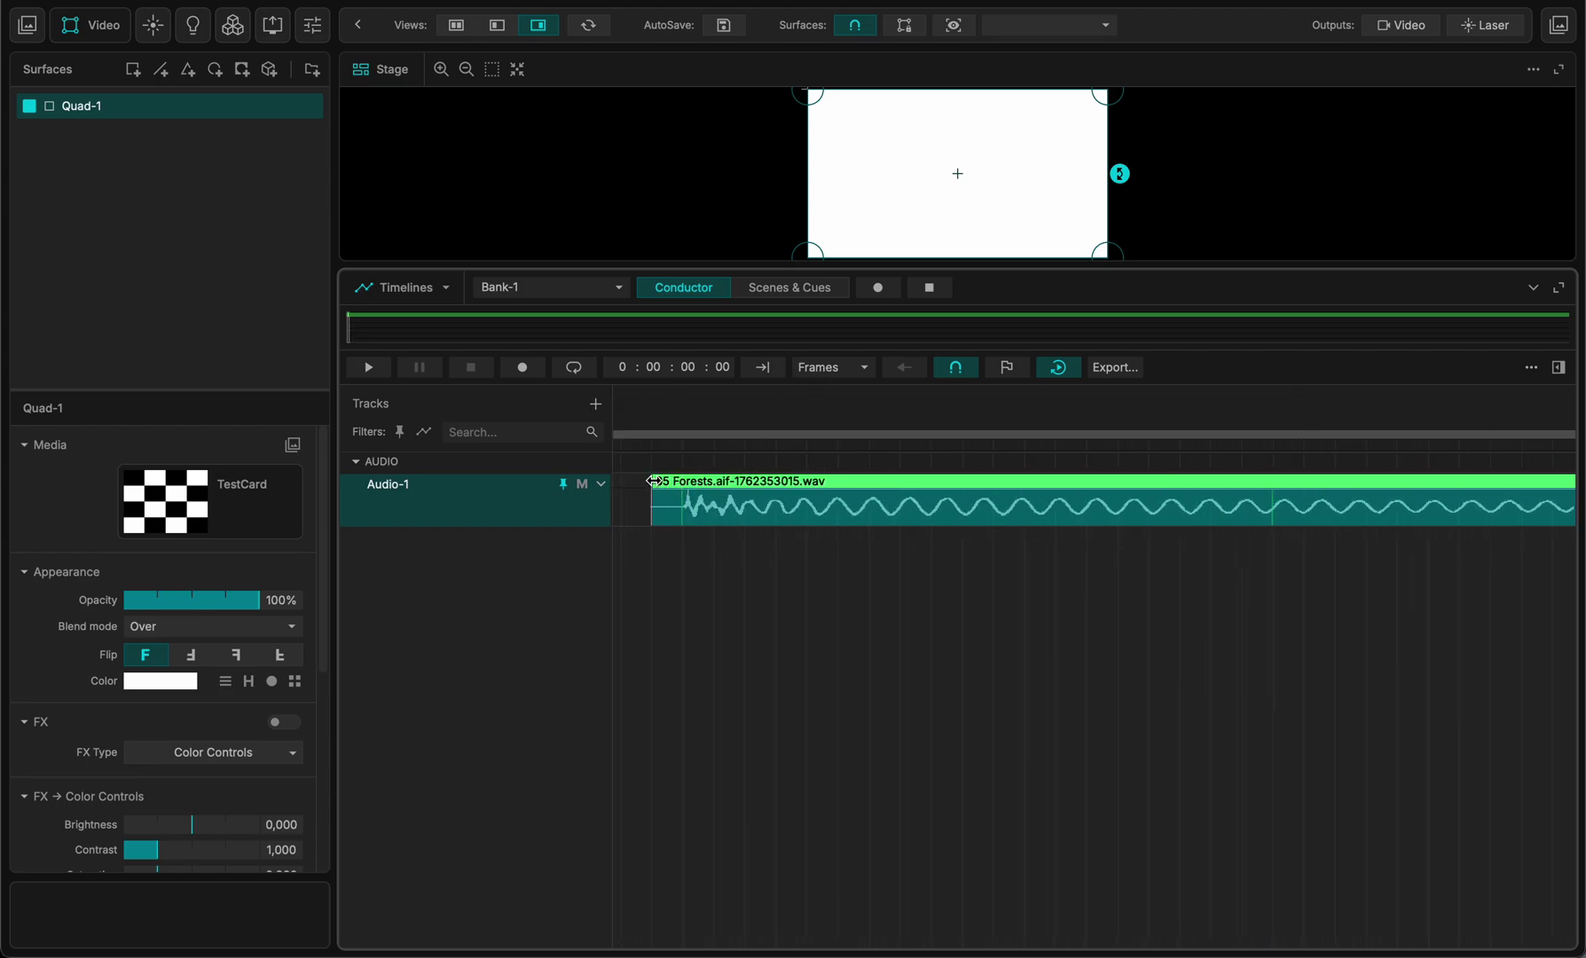
drag(659, 481, 555, 616)
scroll(683, 483, down, 2)
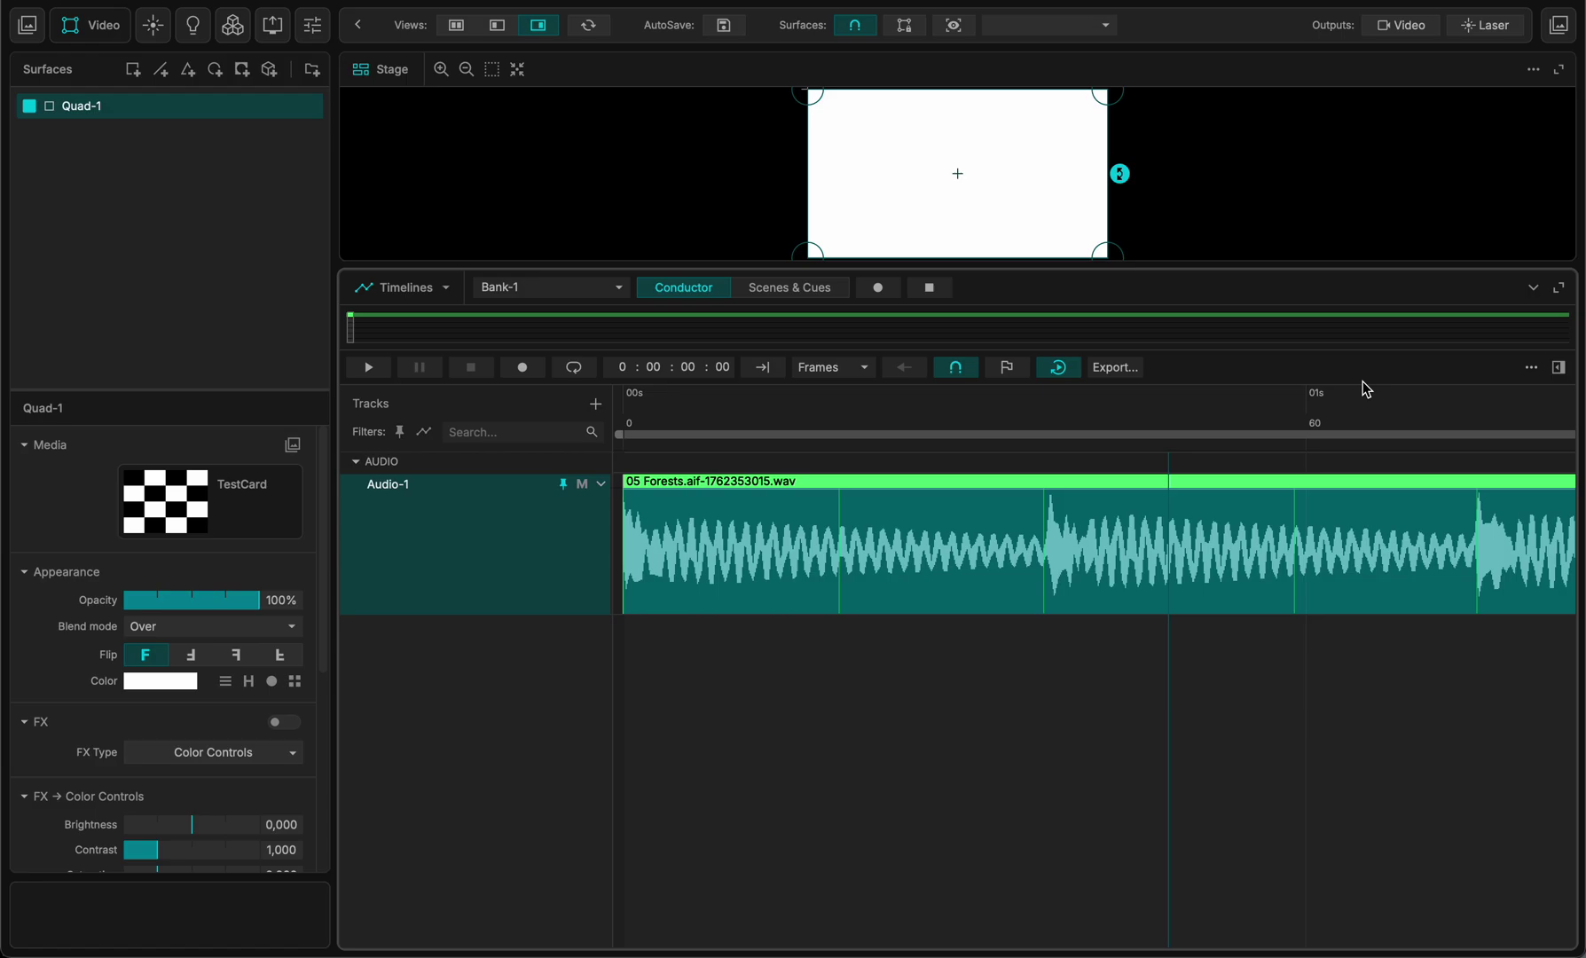
Set the audio clip's color to black in the inspector, then hide the inspector again
click(1558, 367)
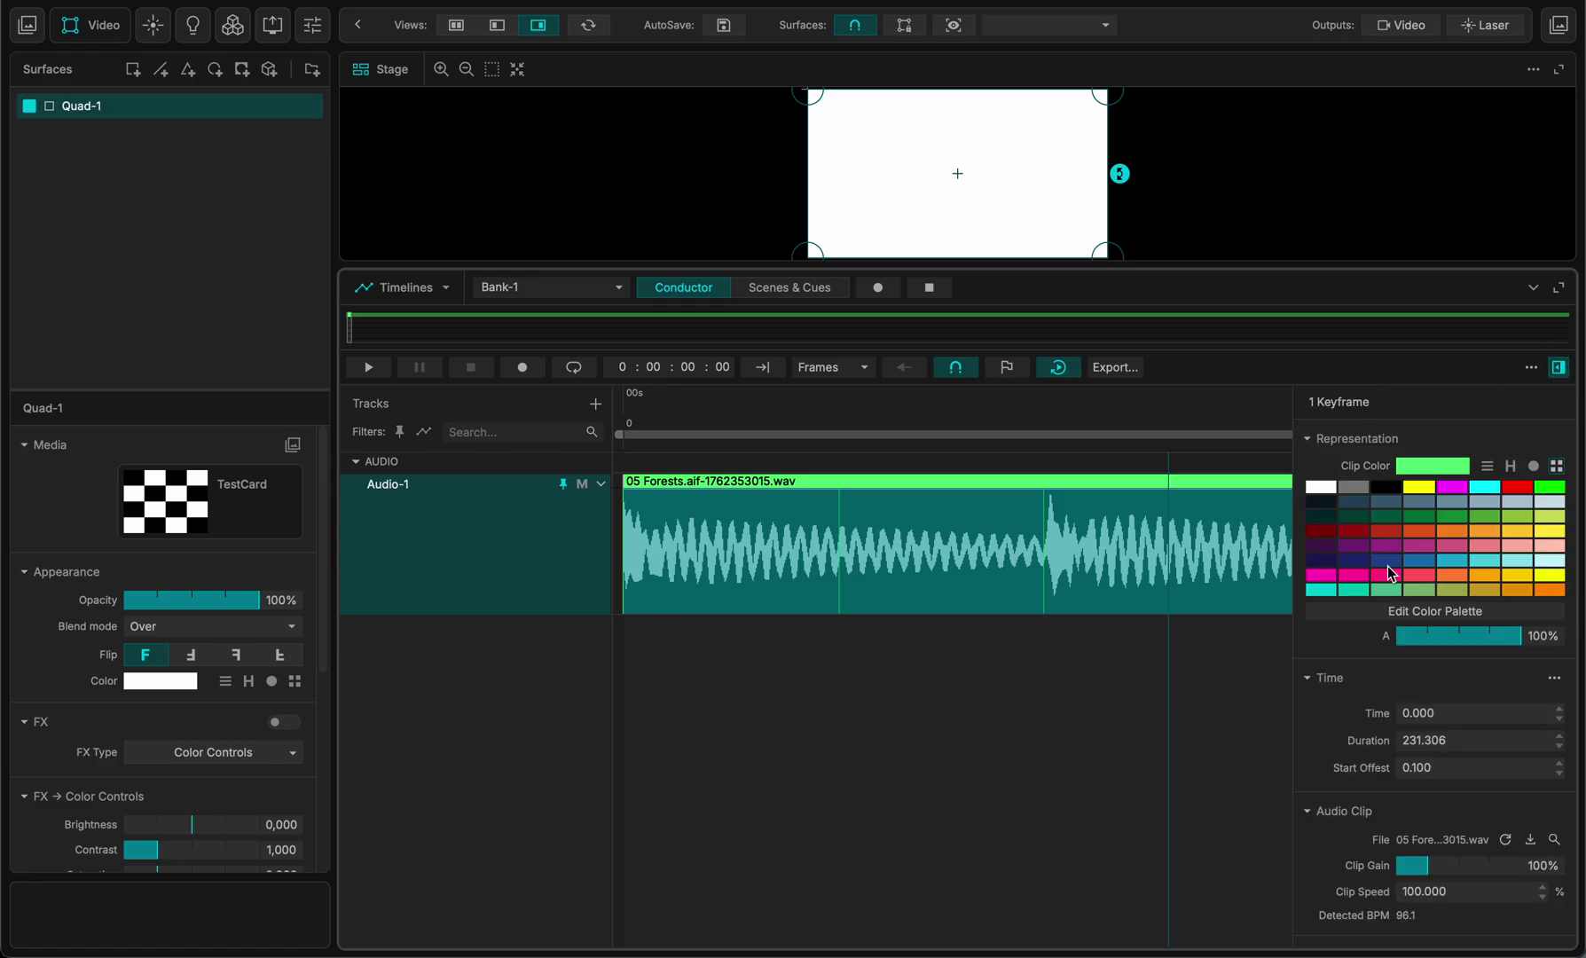
click(1385, 487)
click(1559, 367)
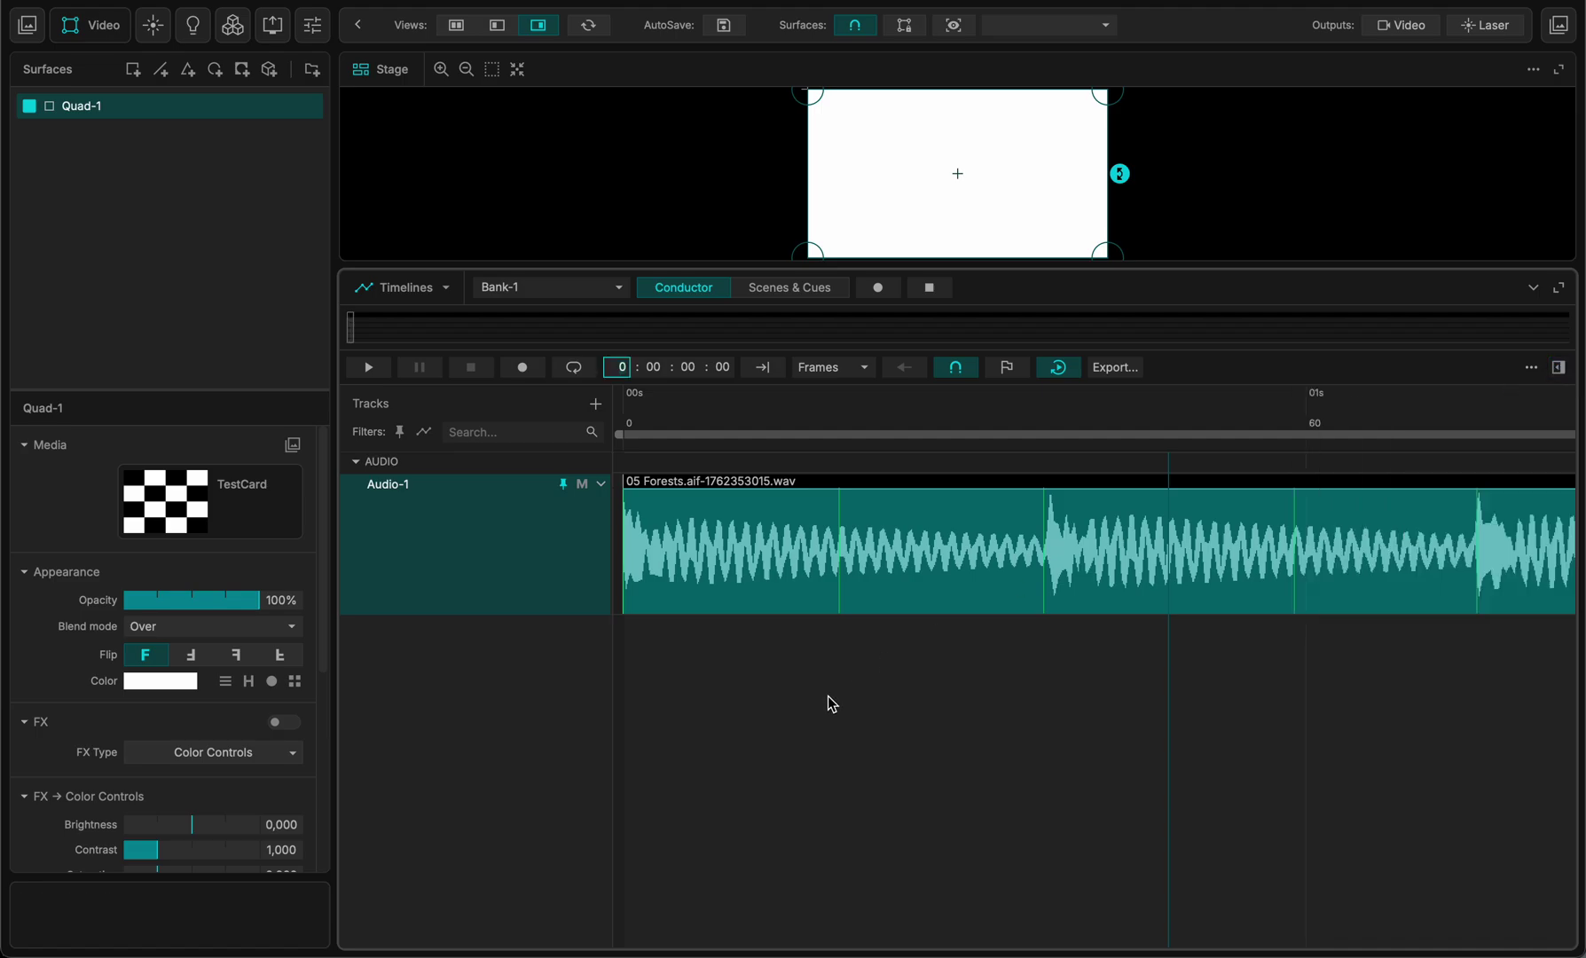
Rename the audio clip as Song_1
click(828, 695)
double_click(668, 484)
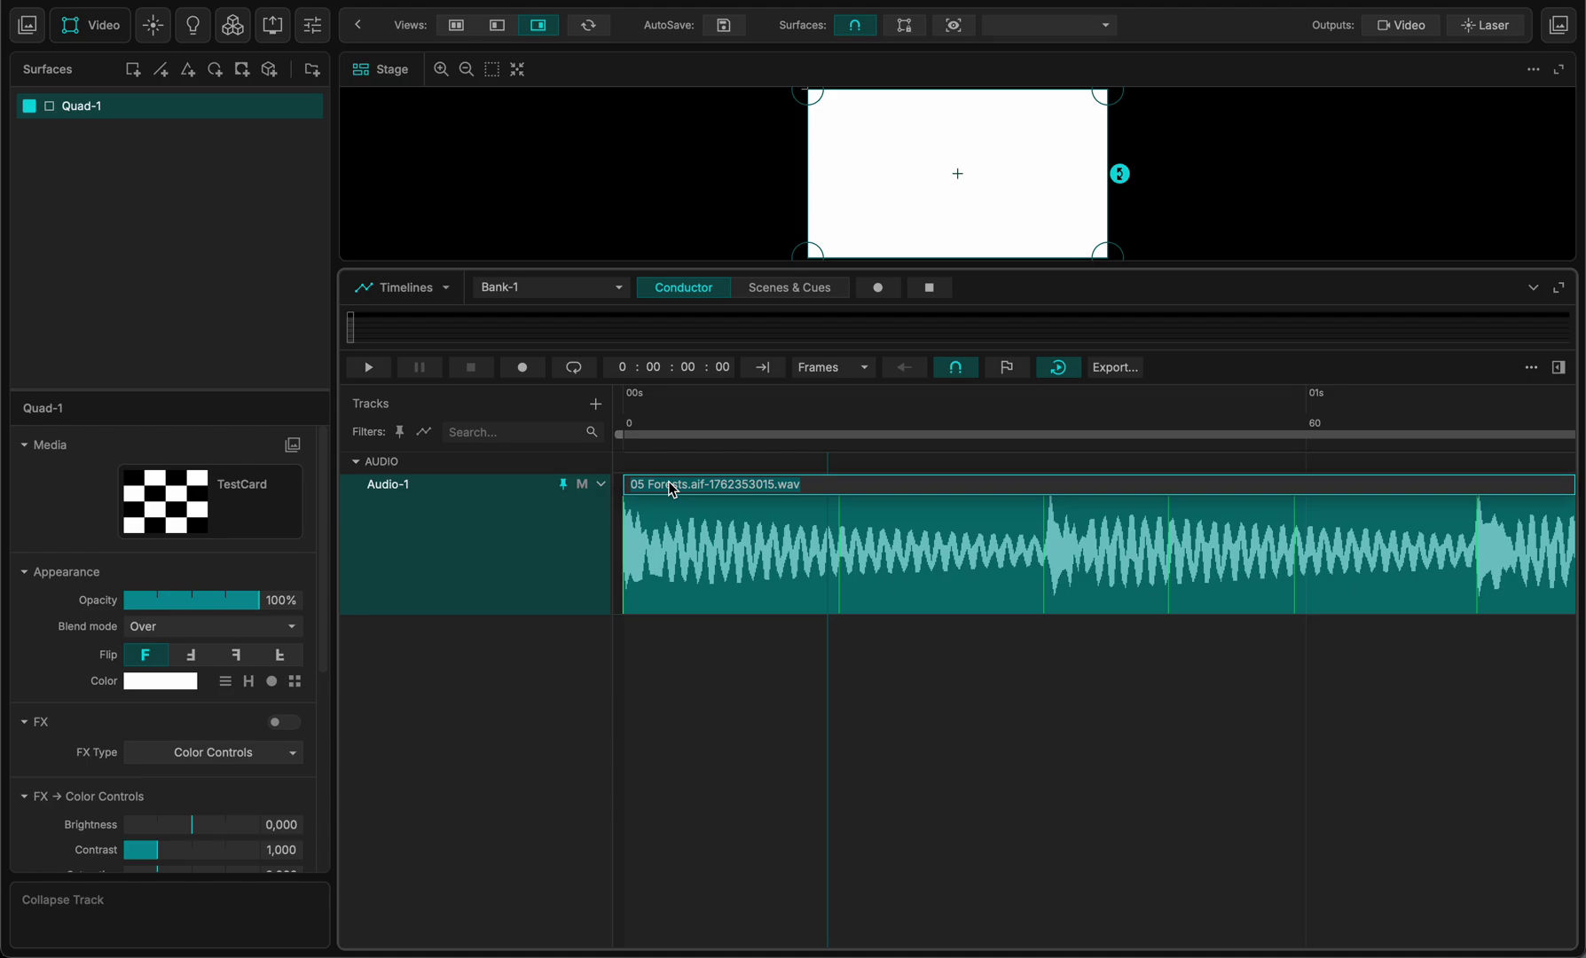
text(M)
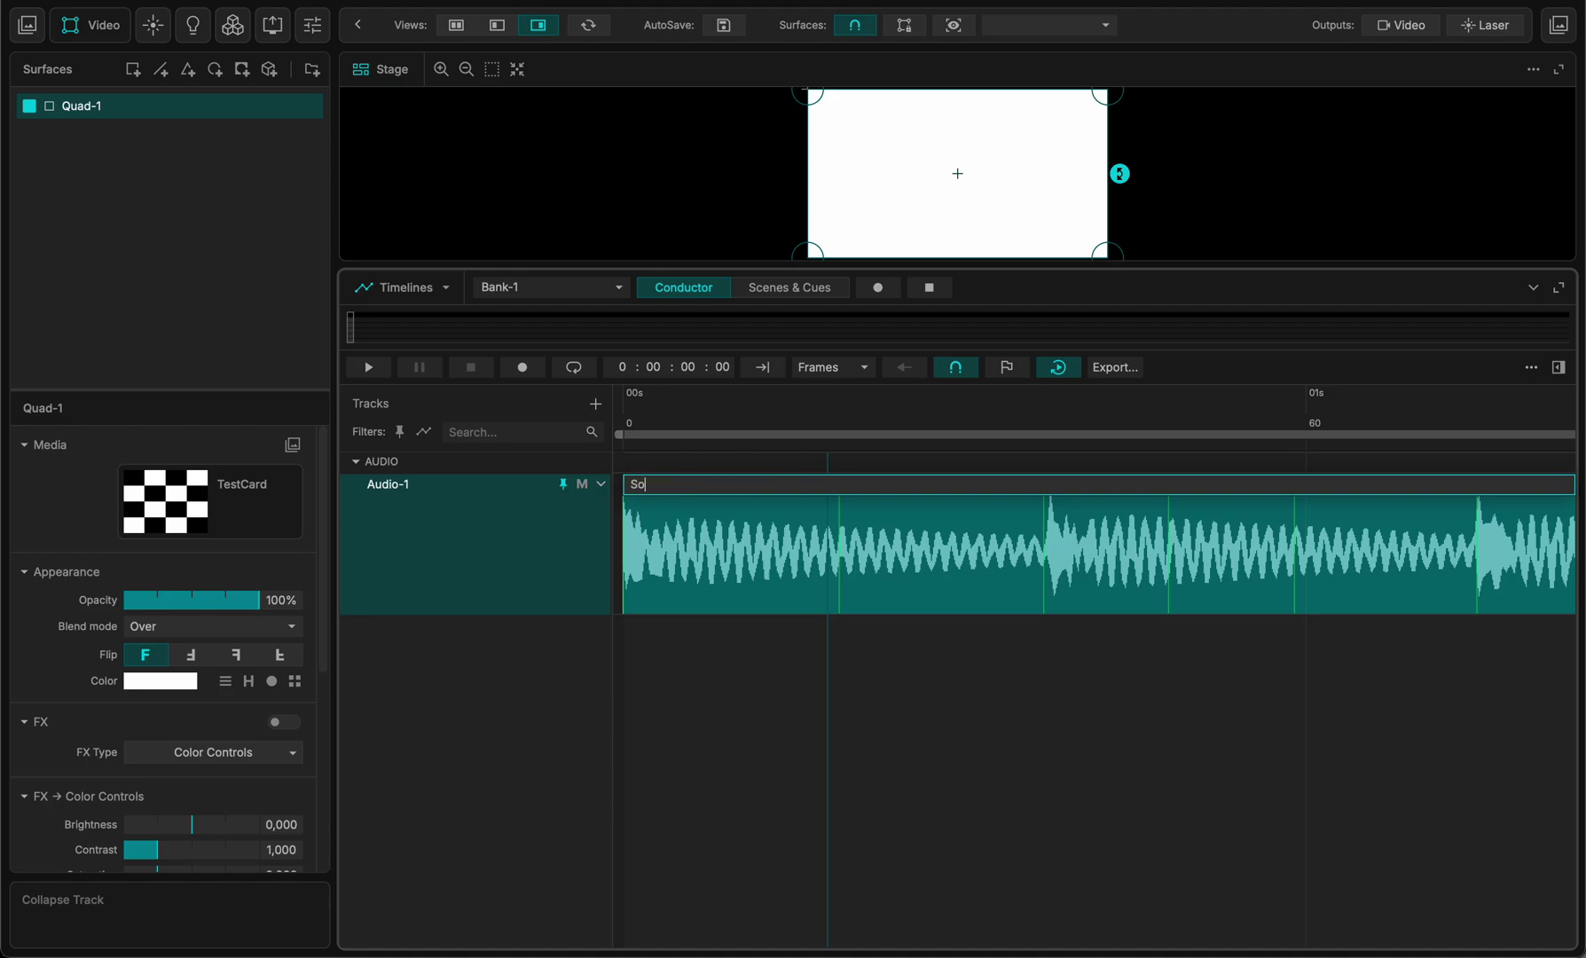
text(ong_1)
key(Return)
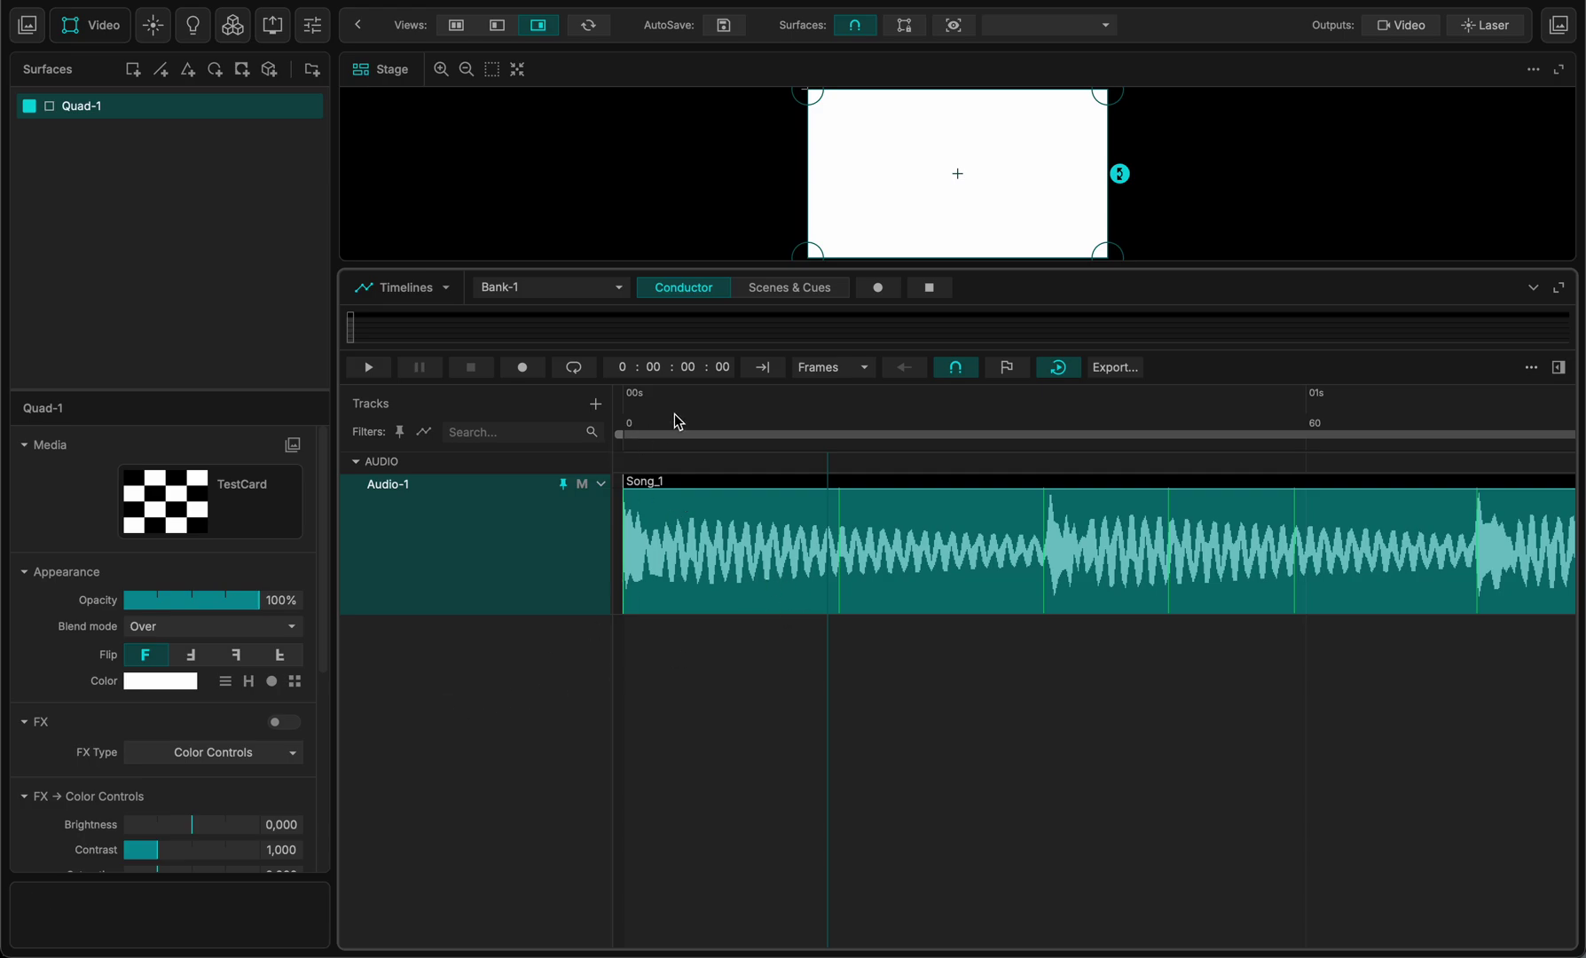
Set the audio output in the application preferences to Apple Inc.: MacBook Pro Speakers
click(418, 366)
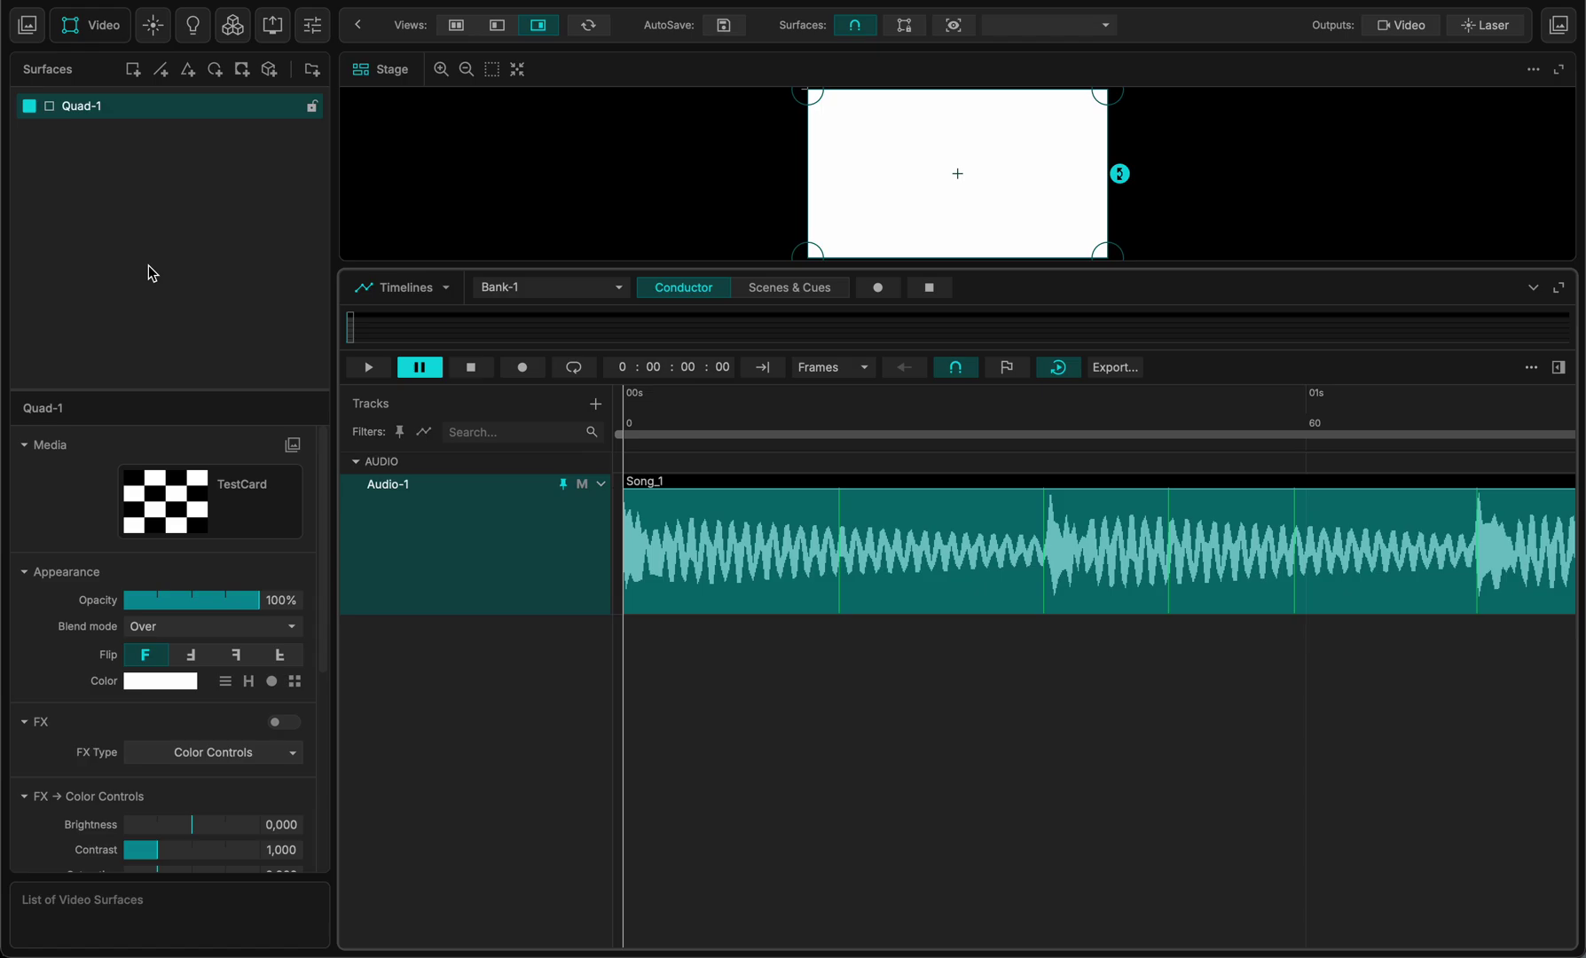
click(79, 0)
click(94, 20)
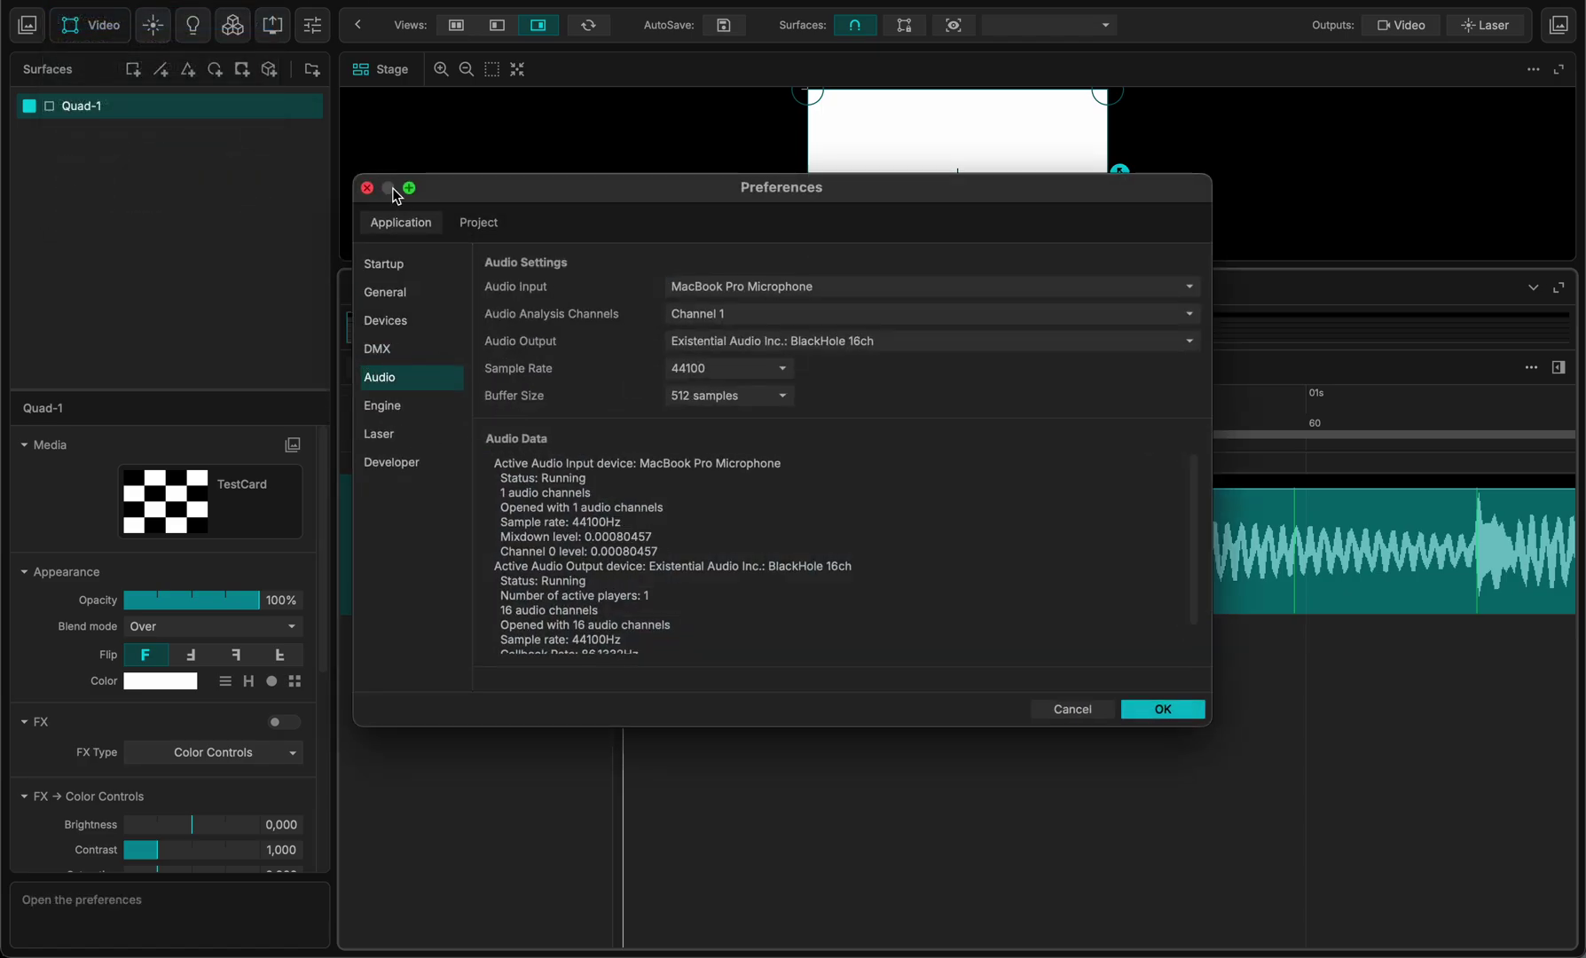
click(695, 341)
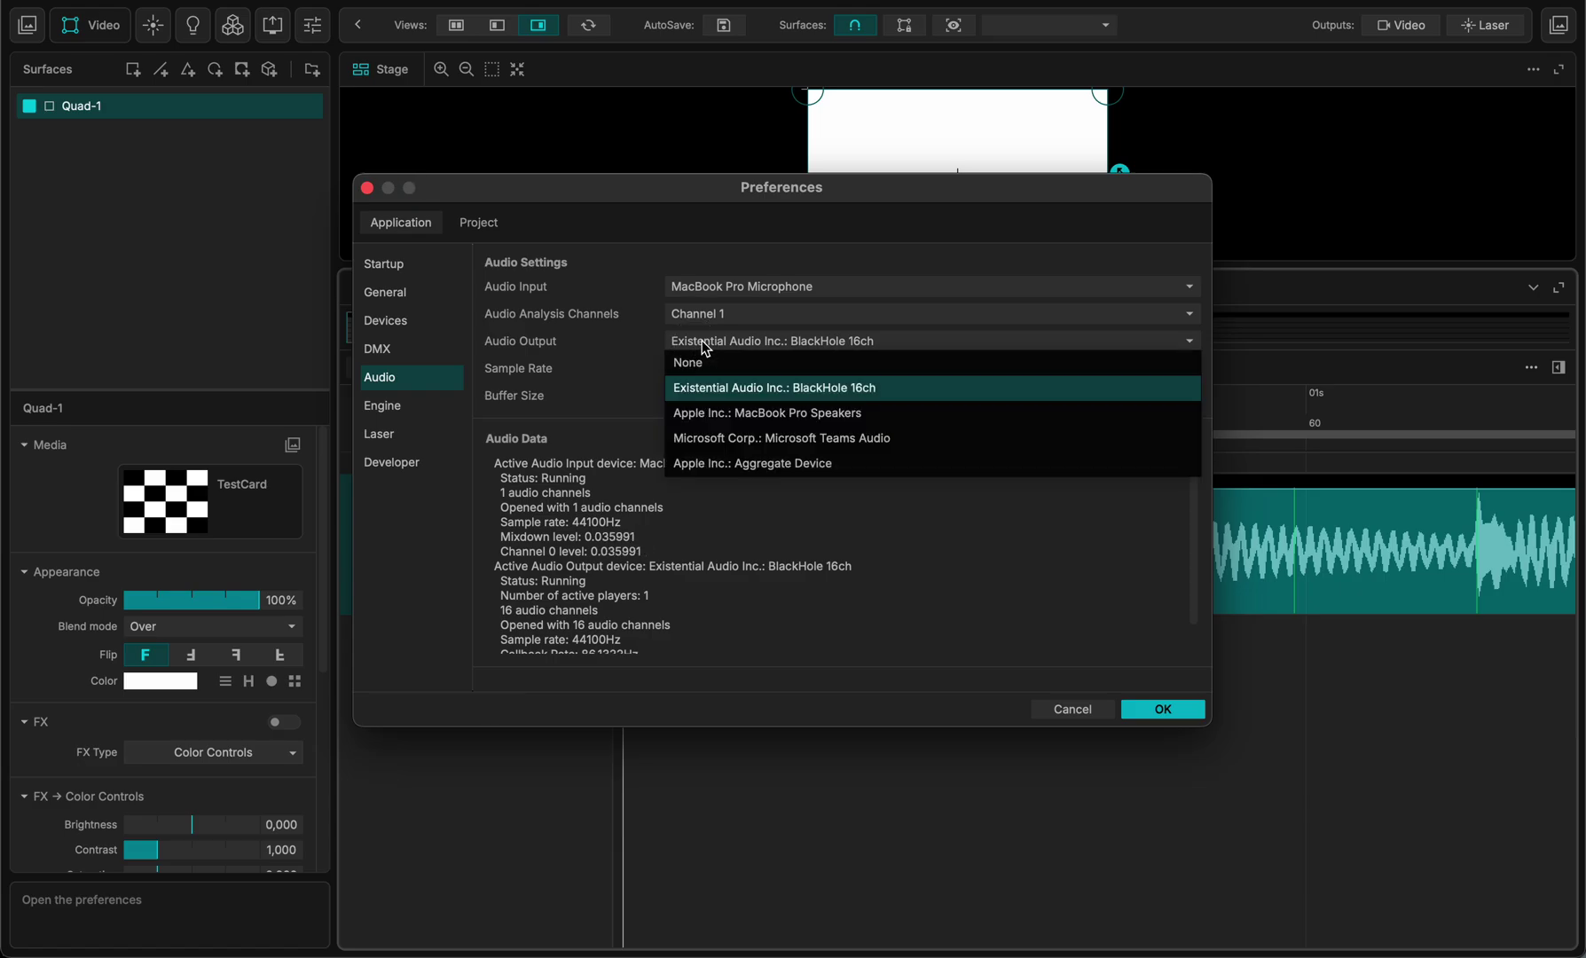
click(700, 414)
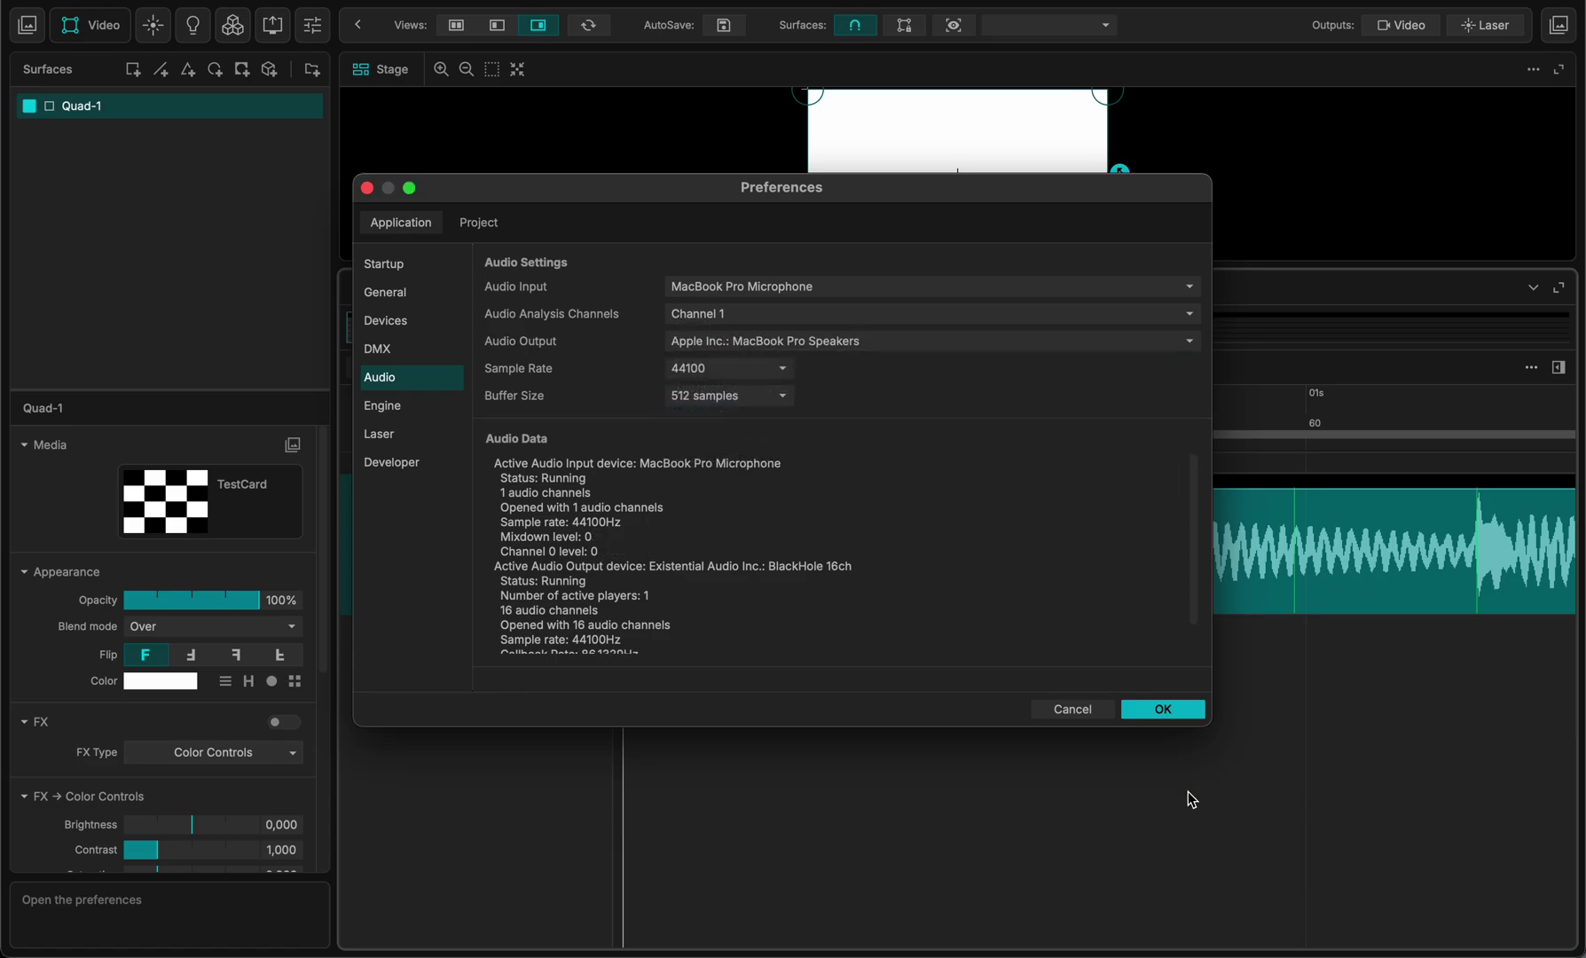
click(1148, 712)
Play and pause Song_1, and play it again from the start of the timeline to check the audio
key(space)
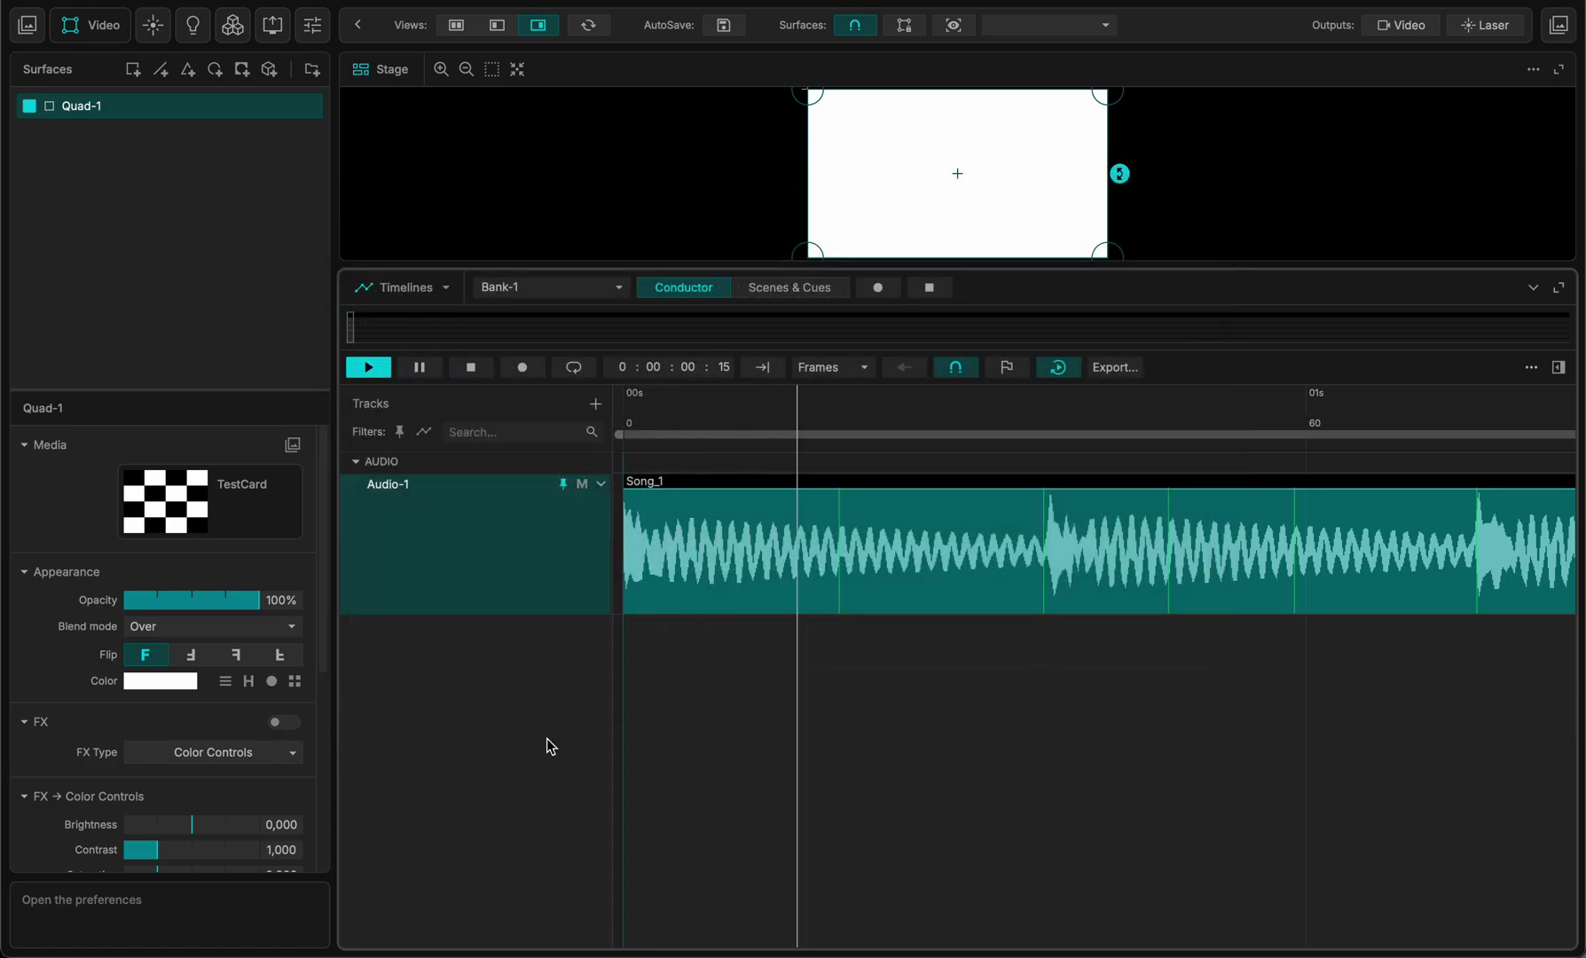
key(space)
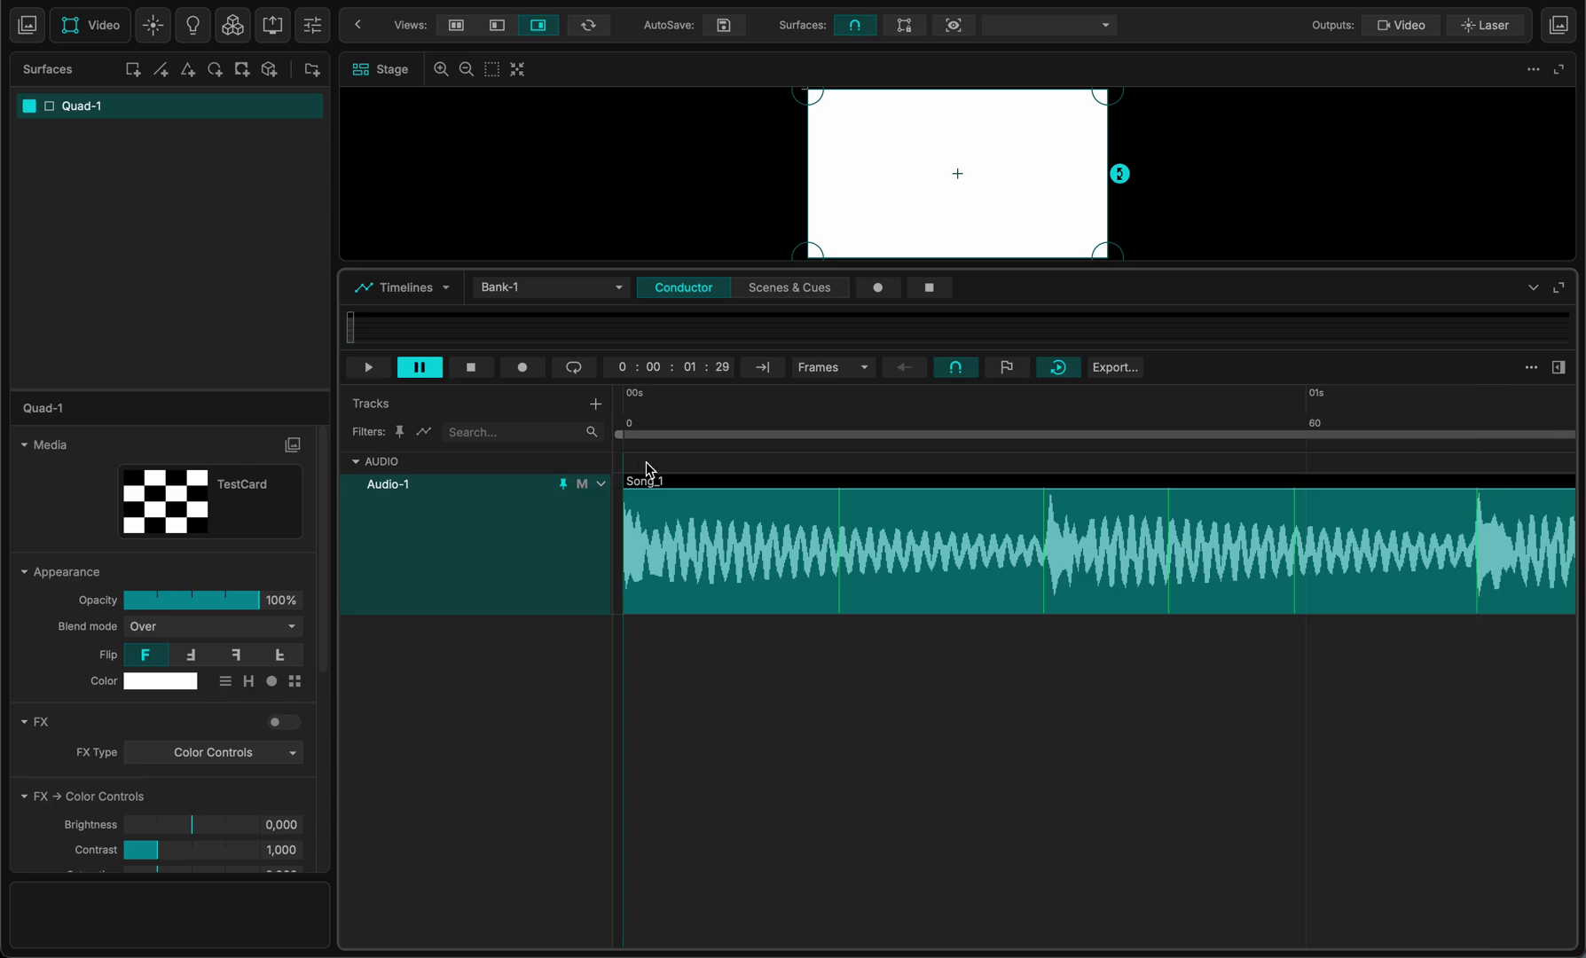
click(657, 407)
key(space)
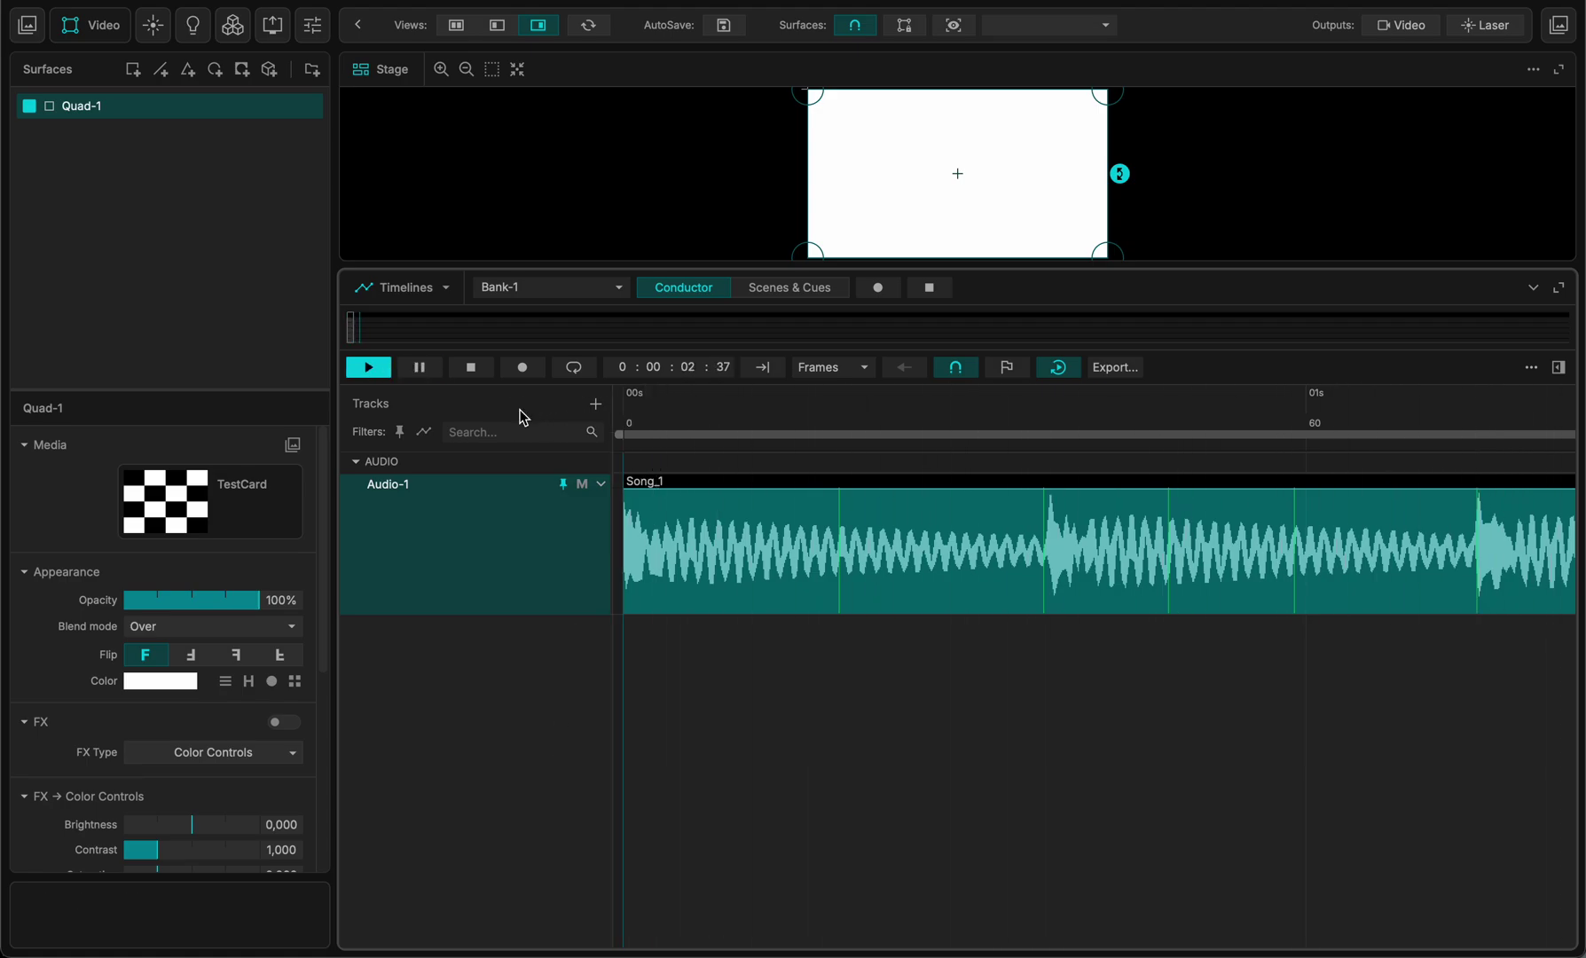
key(space)
key(Home)
key(space)
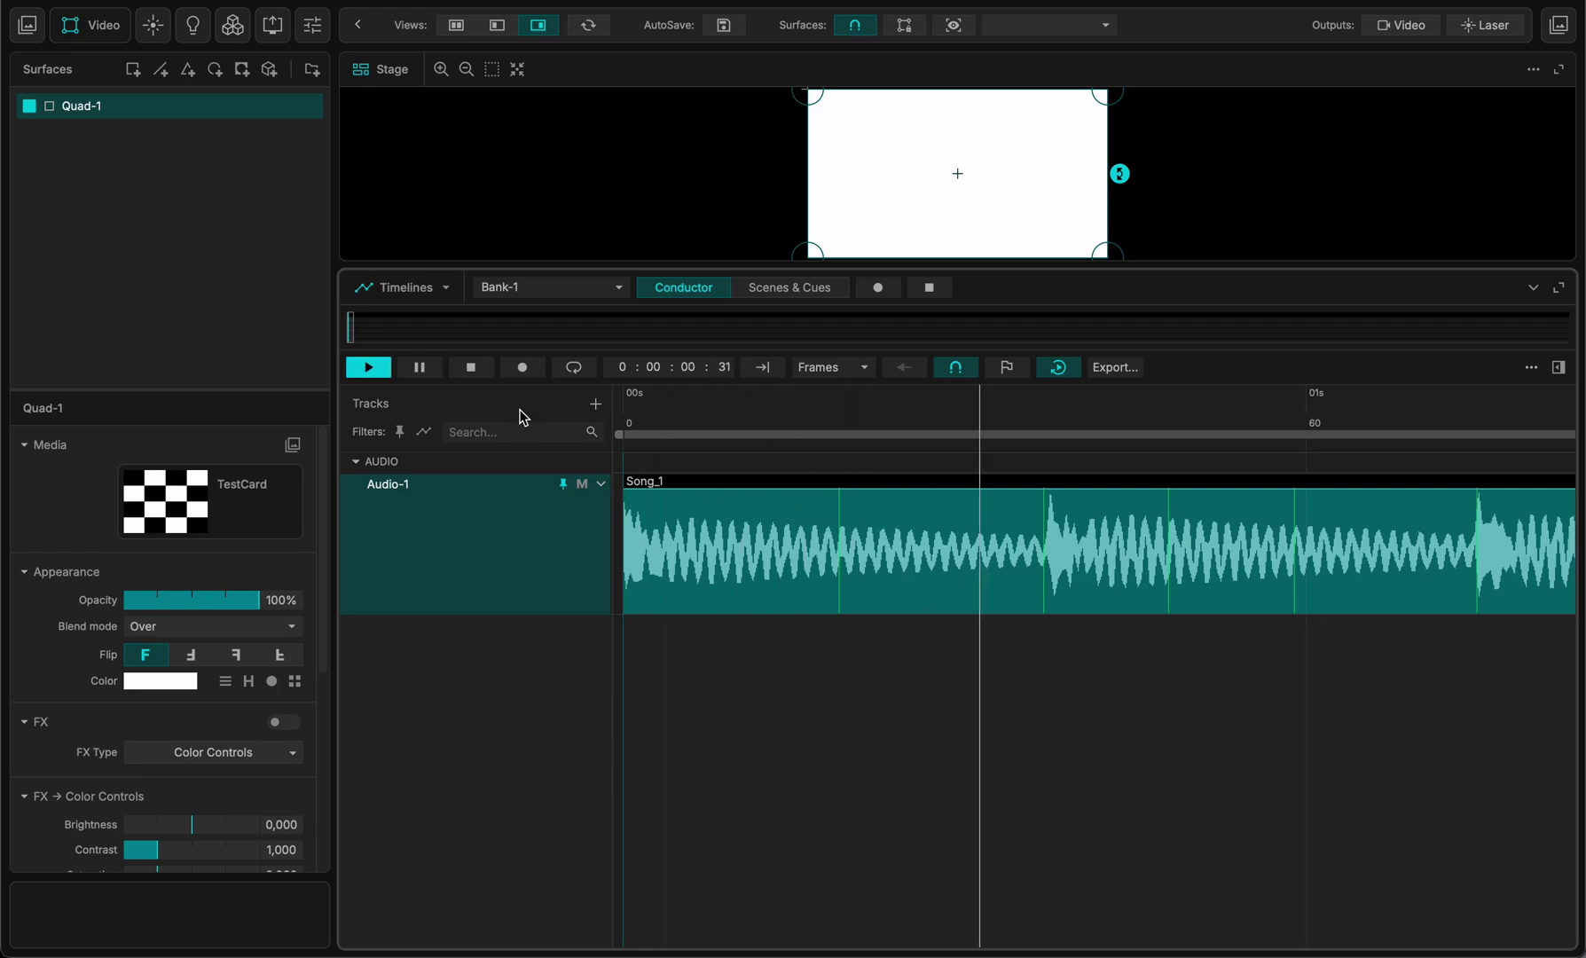
key(space)
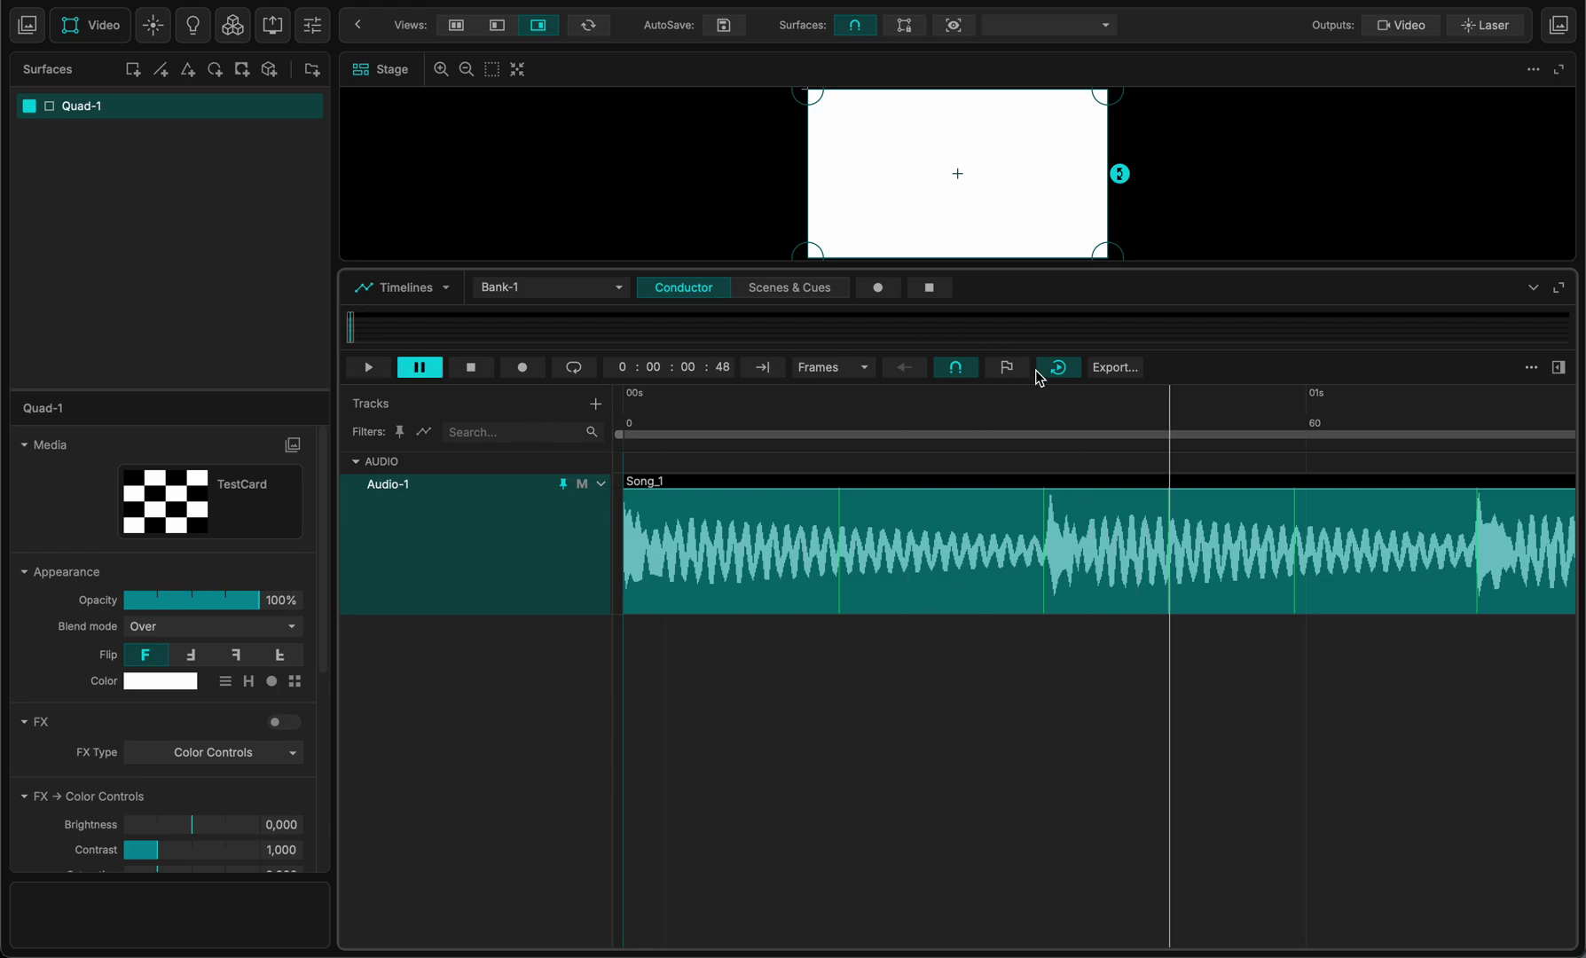
Snap the playhead to the clip's detected transients at frames 19 and 37, and set the playback start marker at the frame 19 transient
click(1059, 368)
click(838, 419)
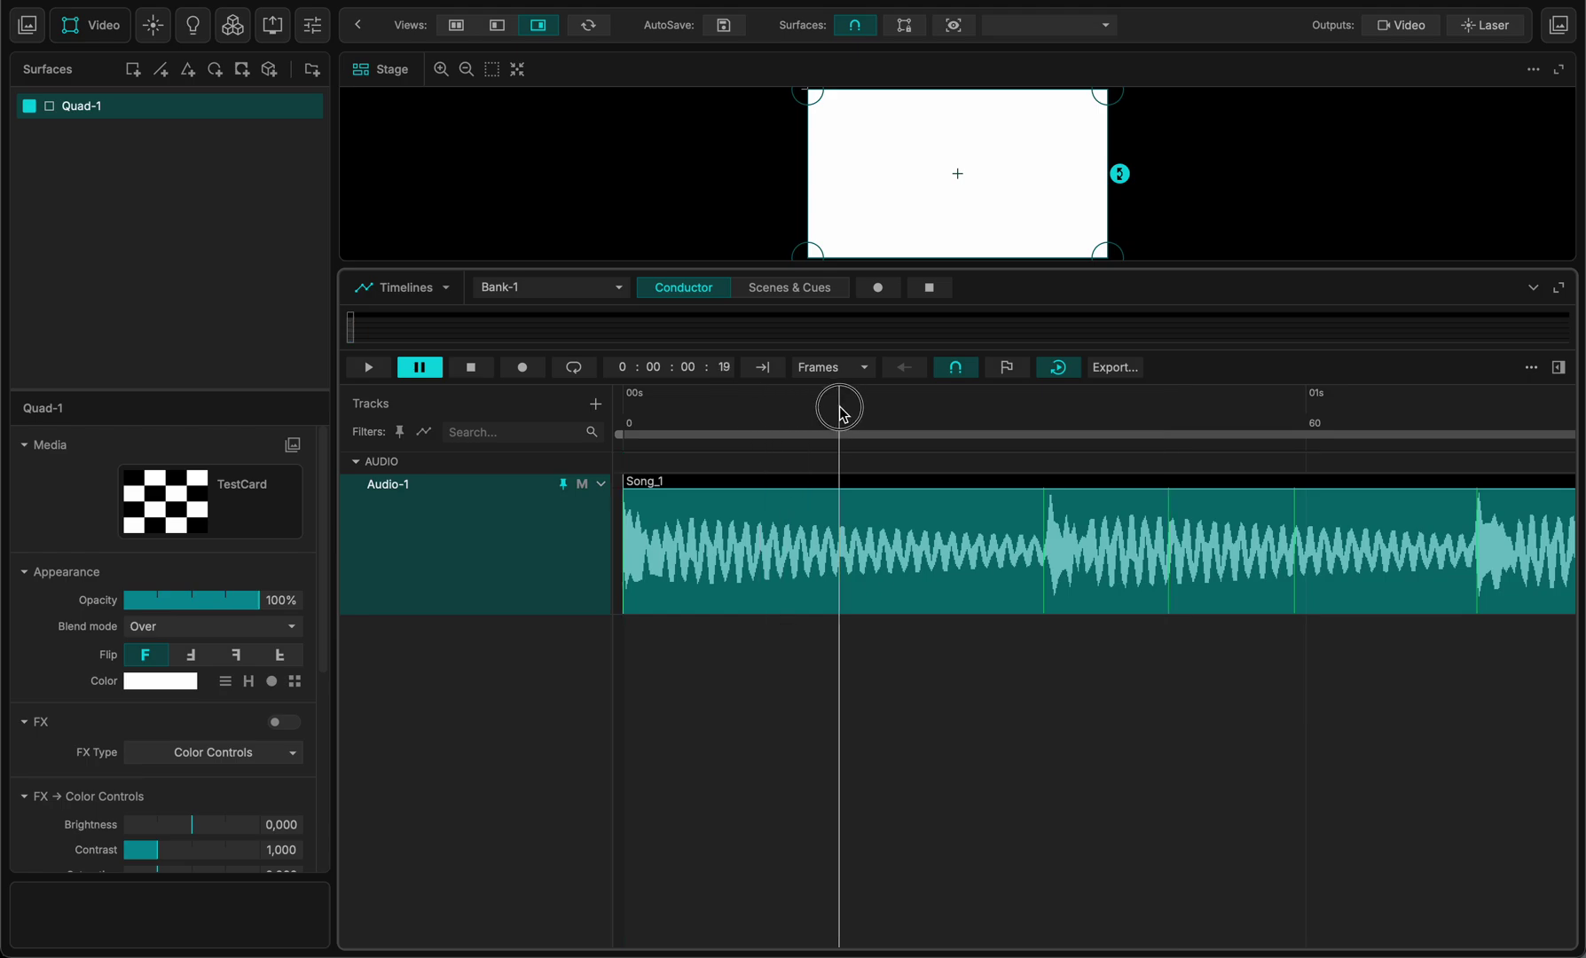
click(1072, 690)
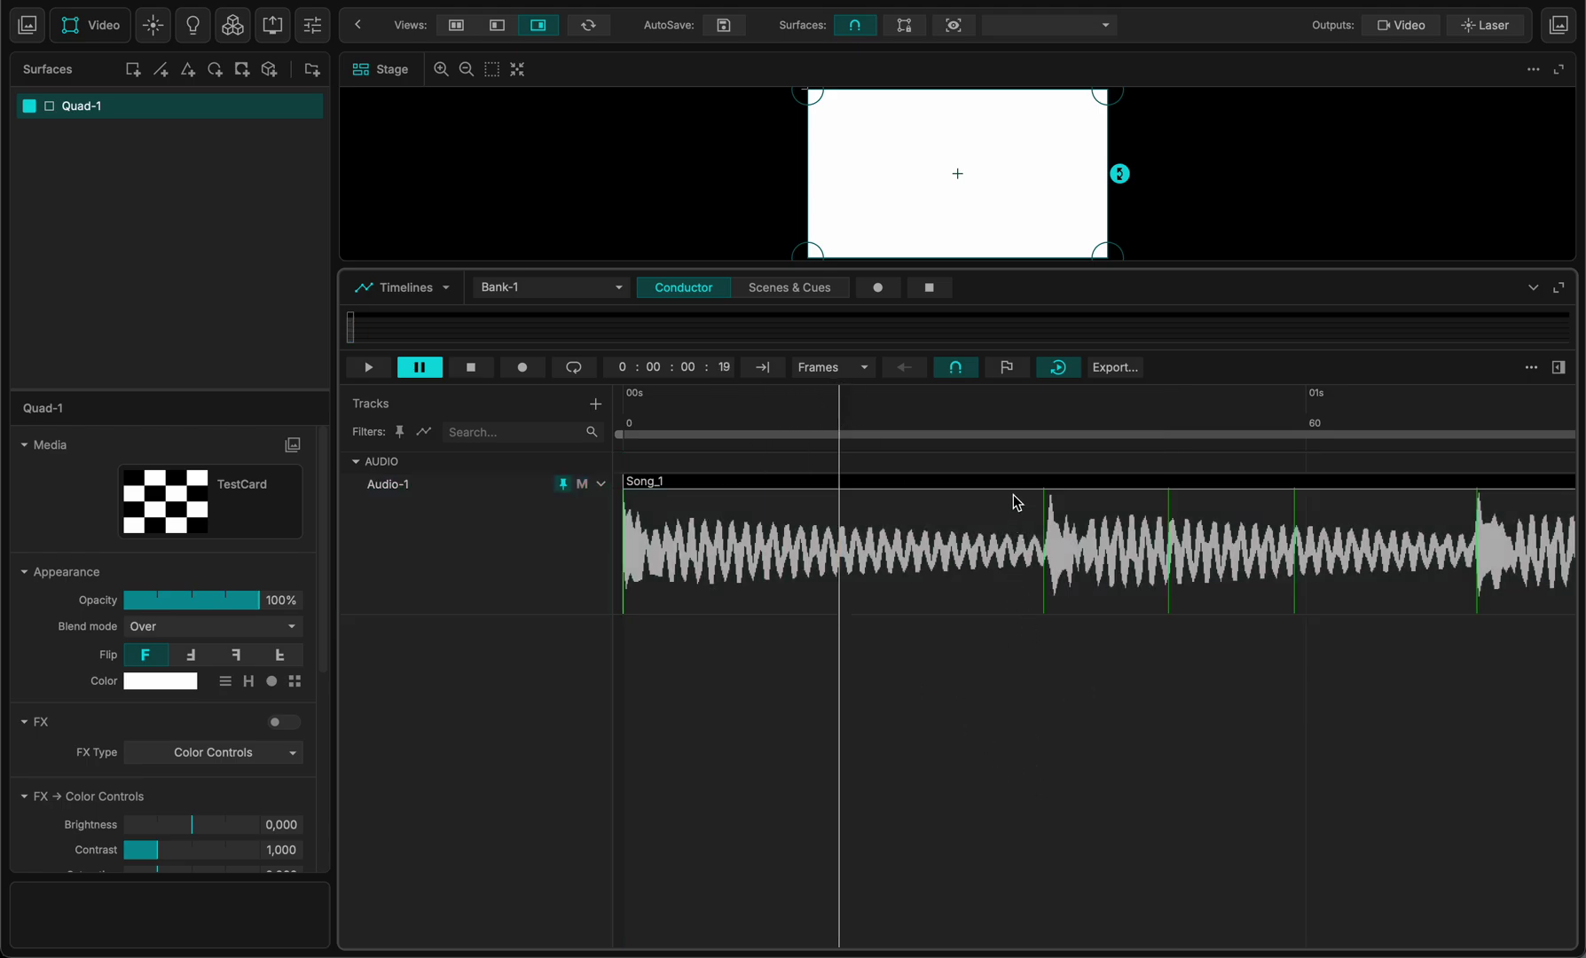
click(1027, 466)
drag(1021, 424, 1045, 426)
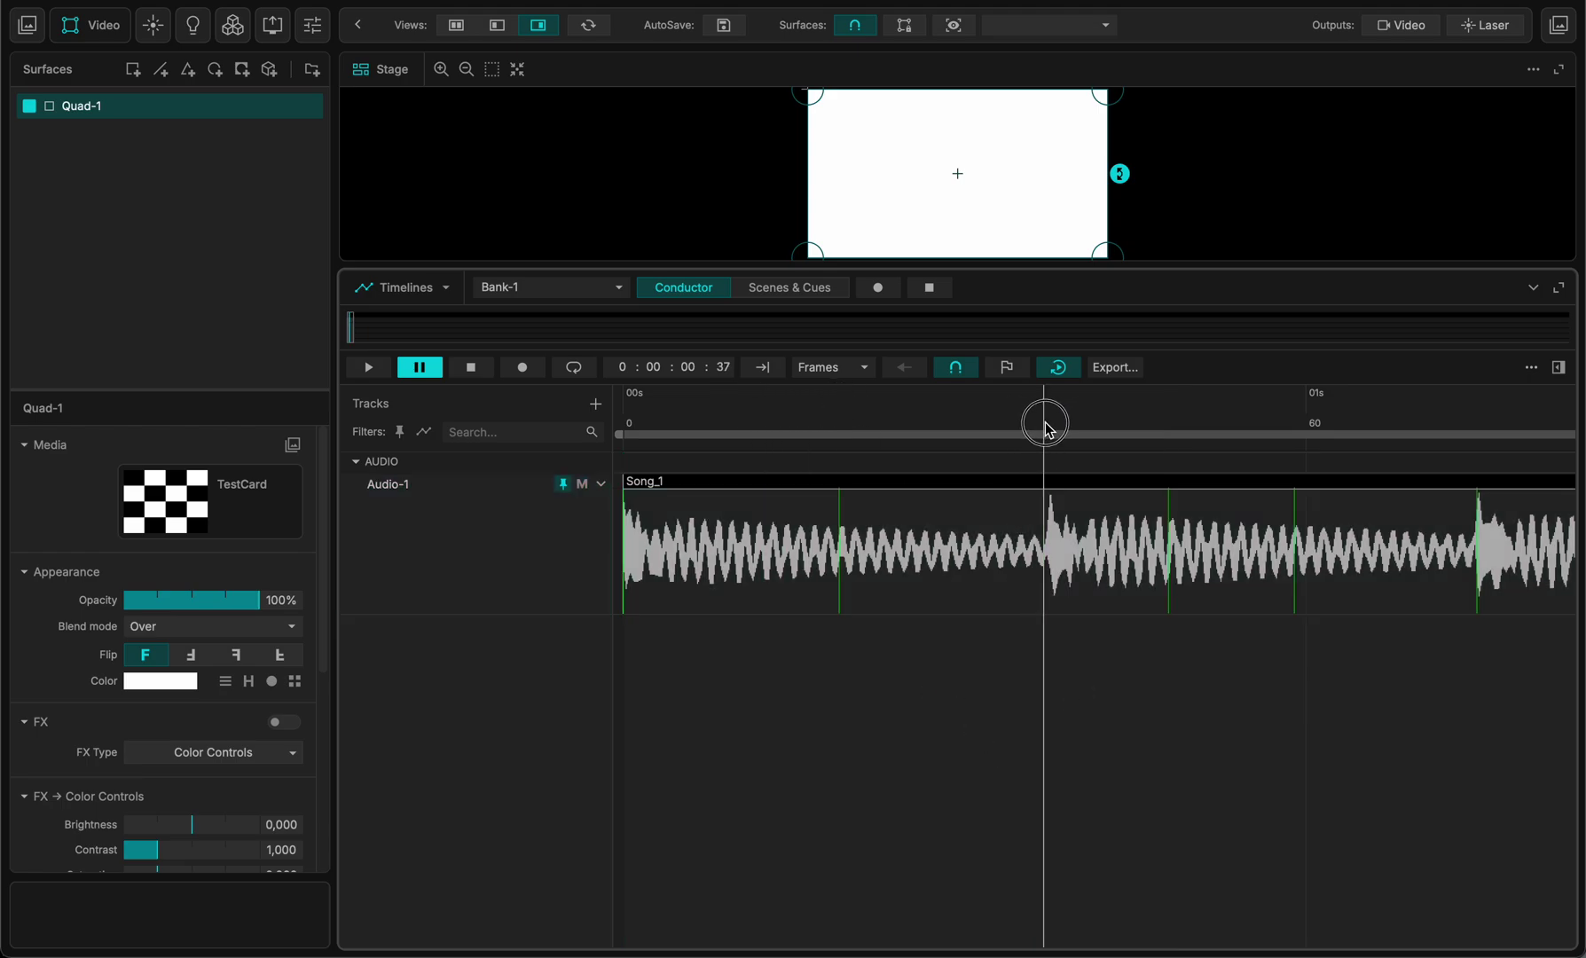
click(837, 463)
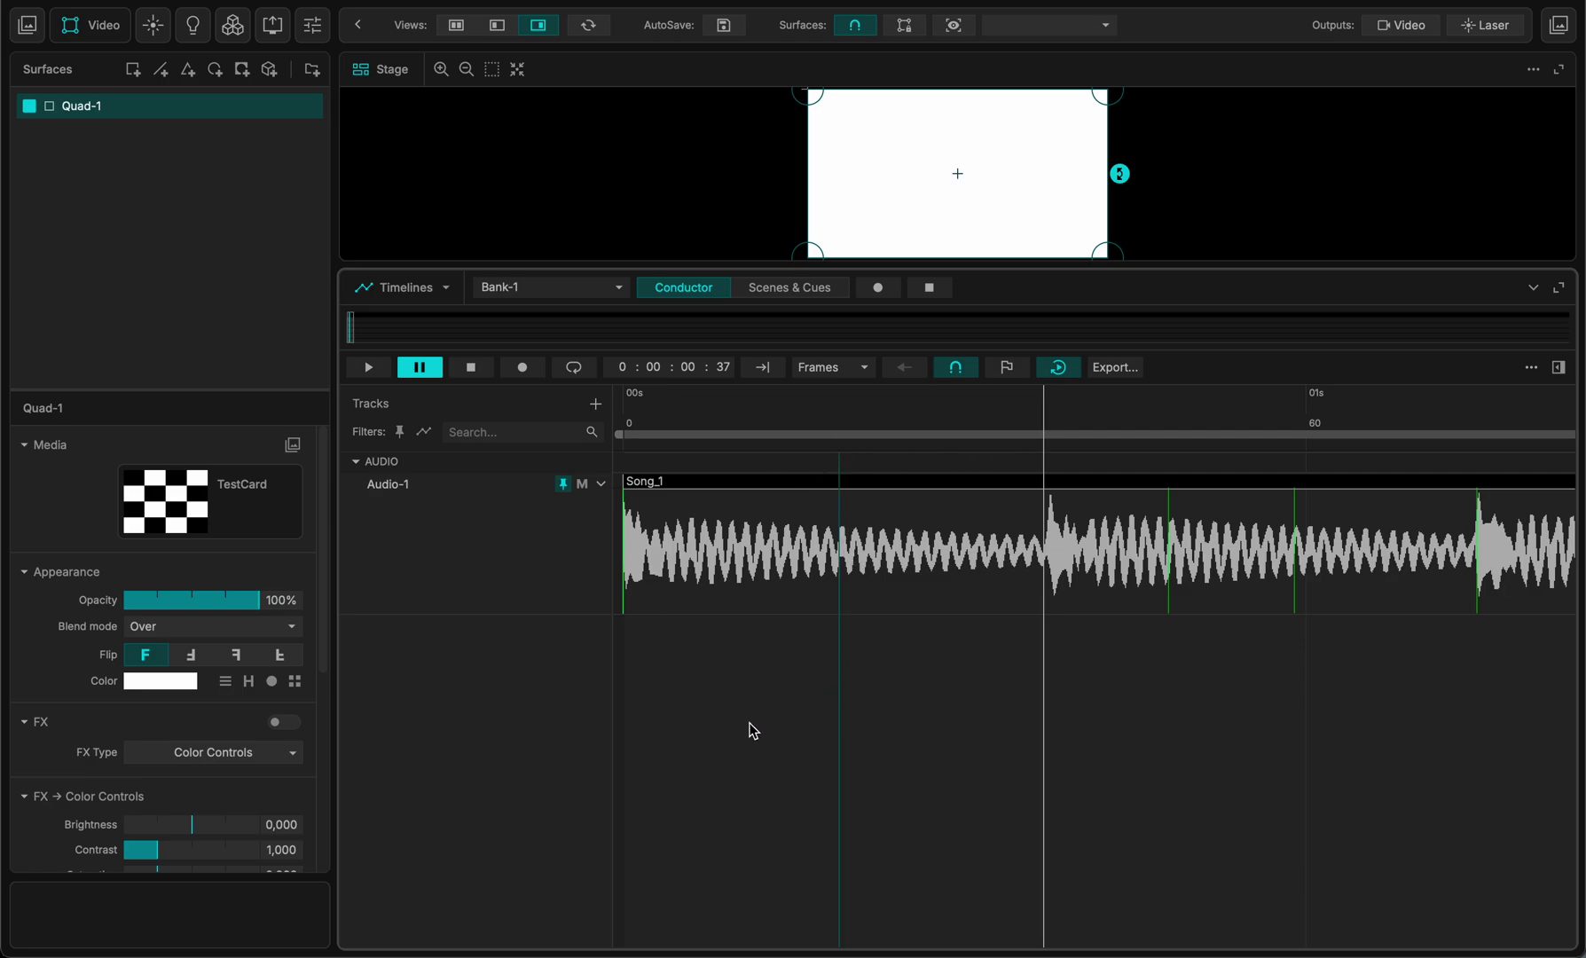
Start and stop playback repeatedly to check that it restarts from the marker placed at the transient
key(space)
key(space)
key(space)
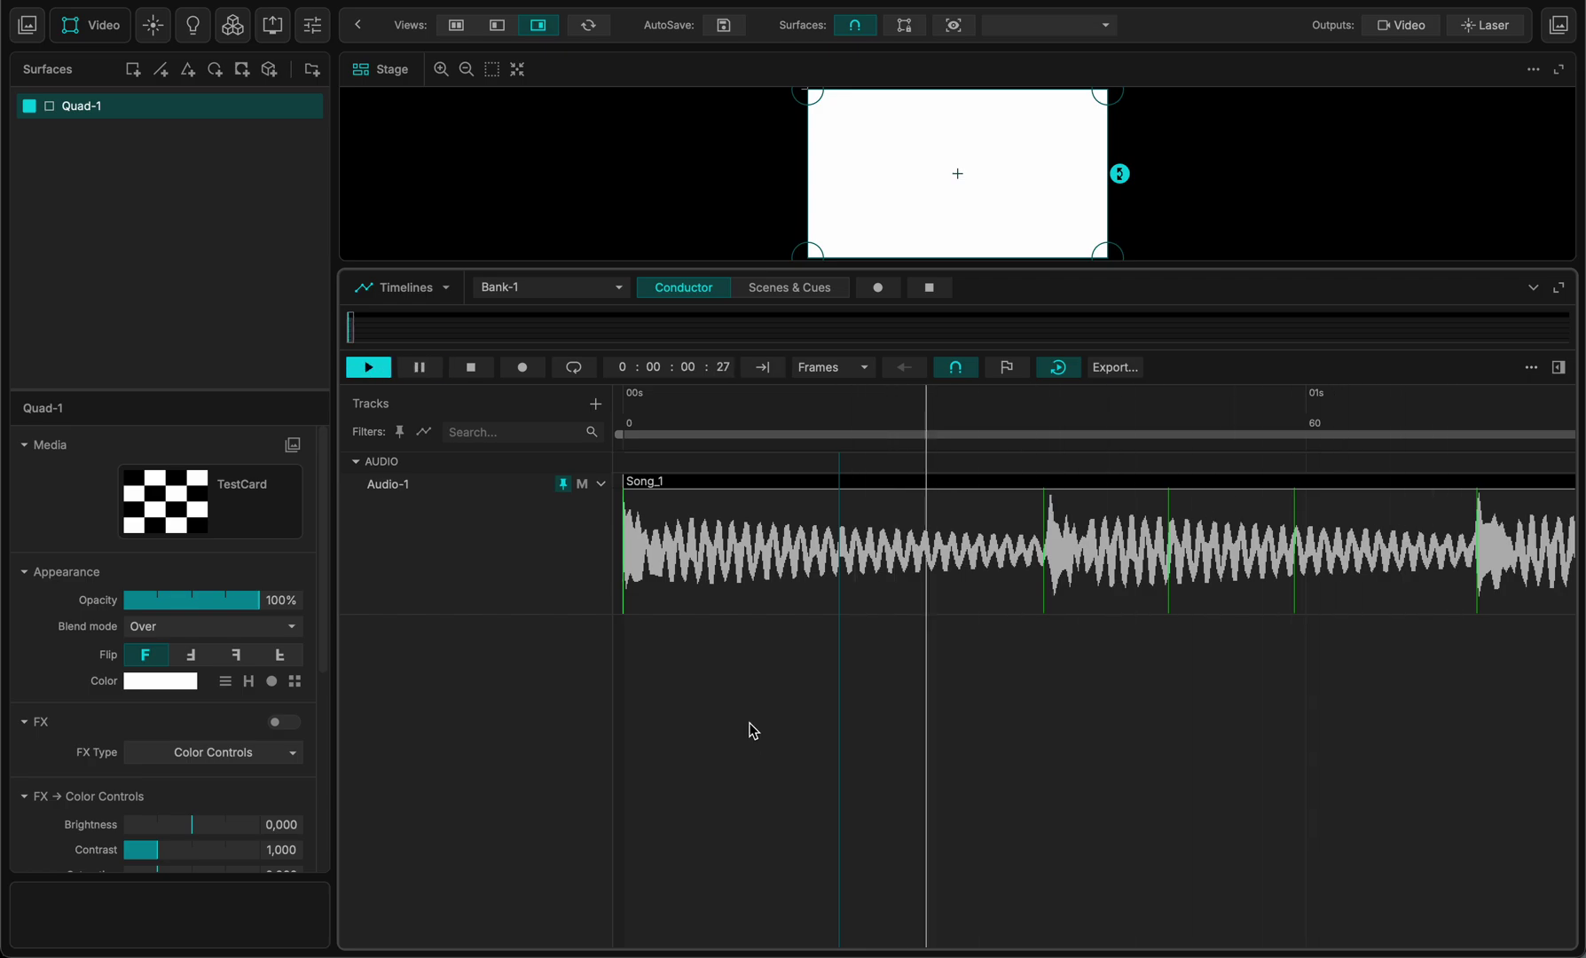
key(space)
key(space)
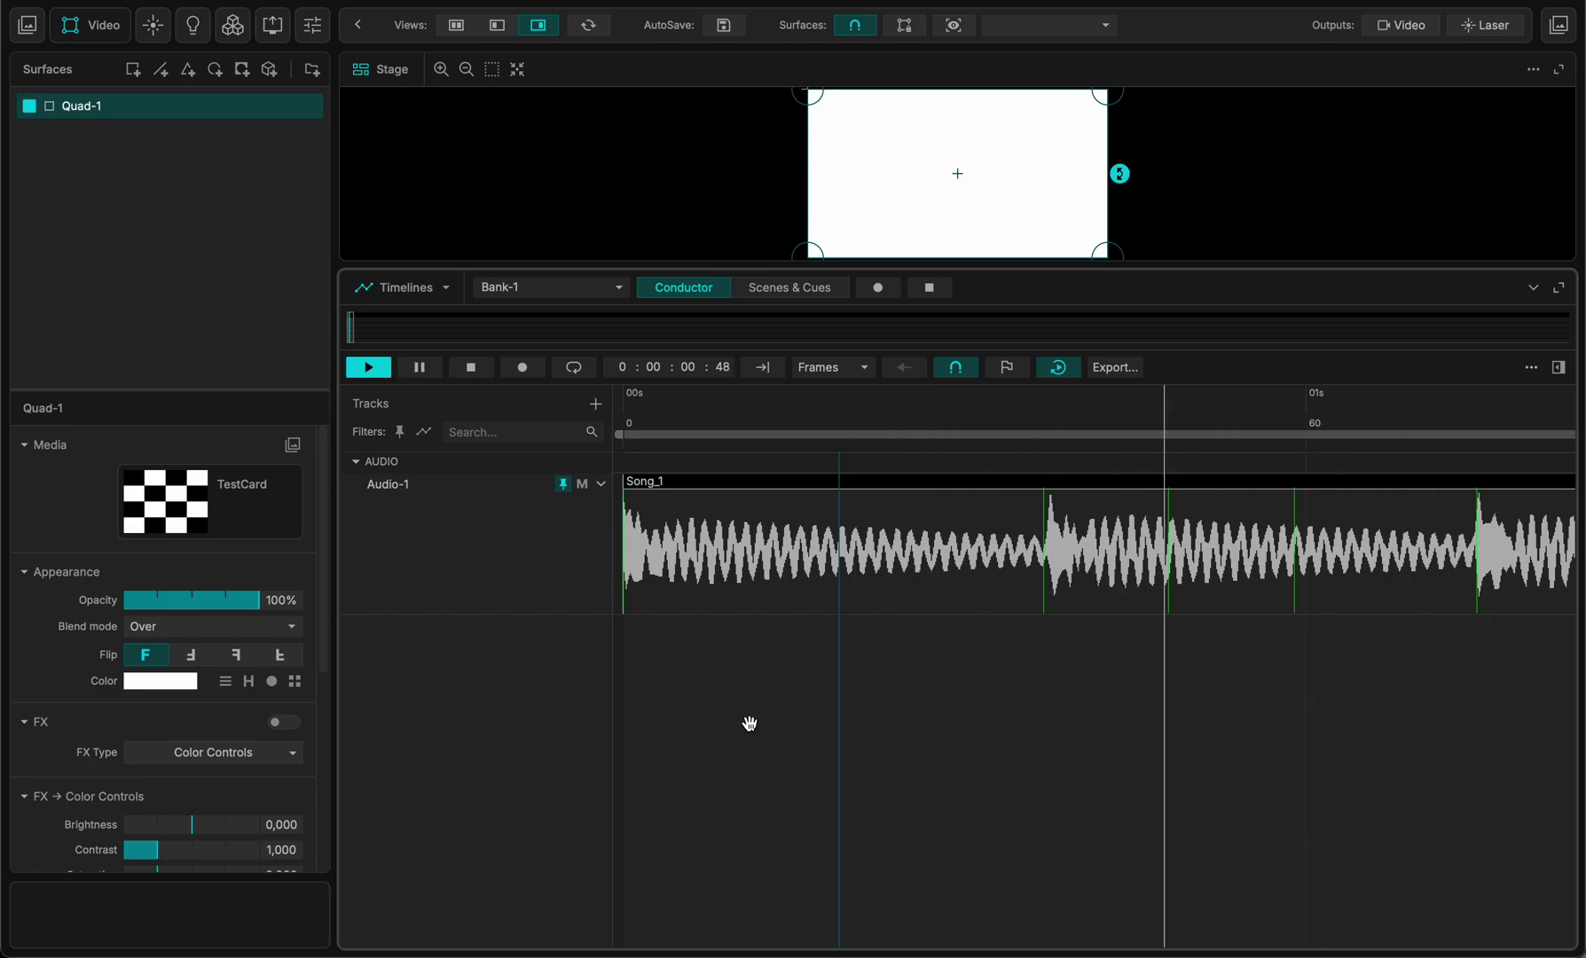
Disable restarting playback from the marker, play and pause the timeline once to compare, and re-enable the option
key(space)
click(1060, 367)
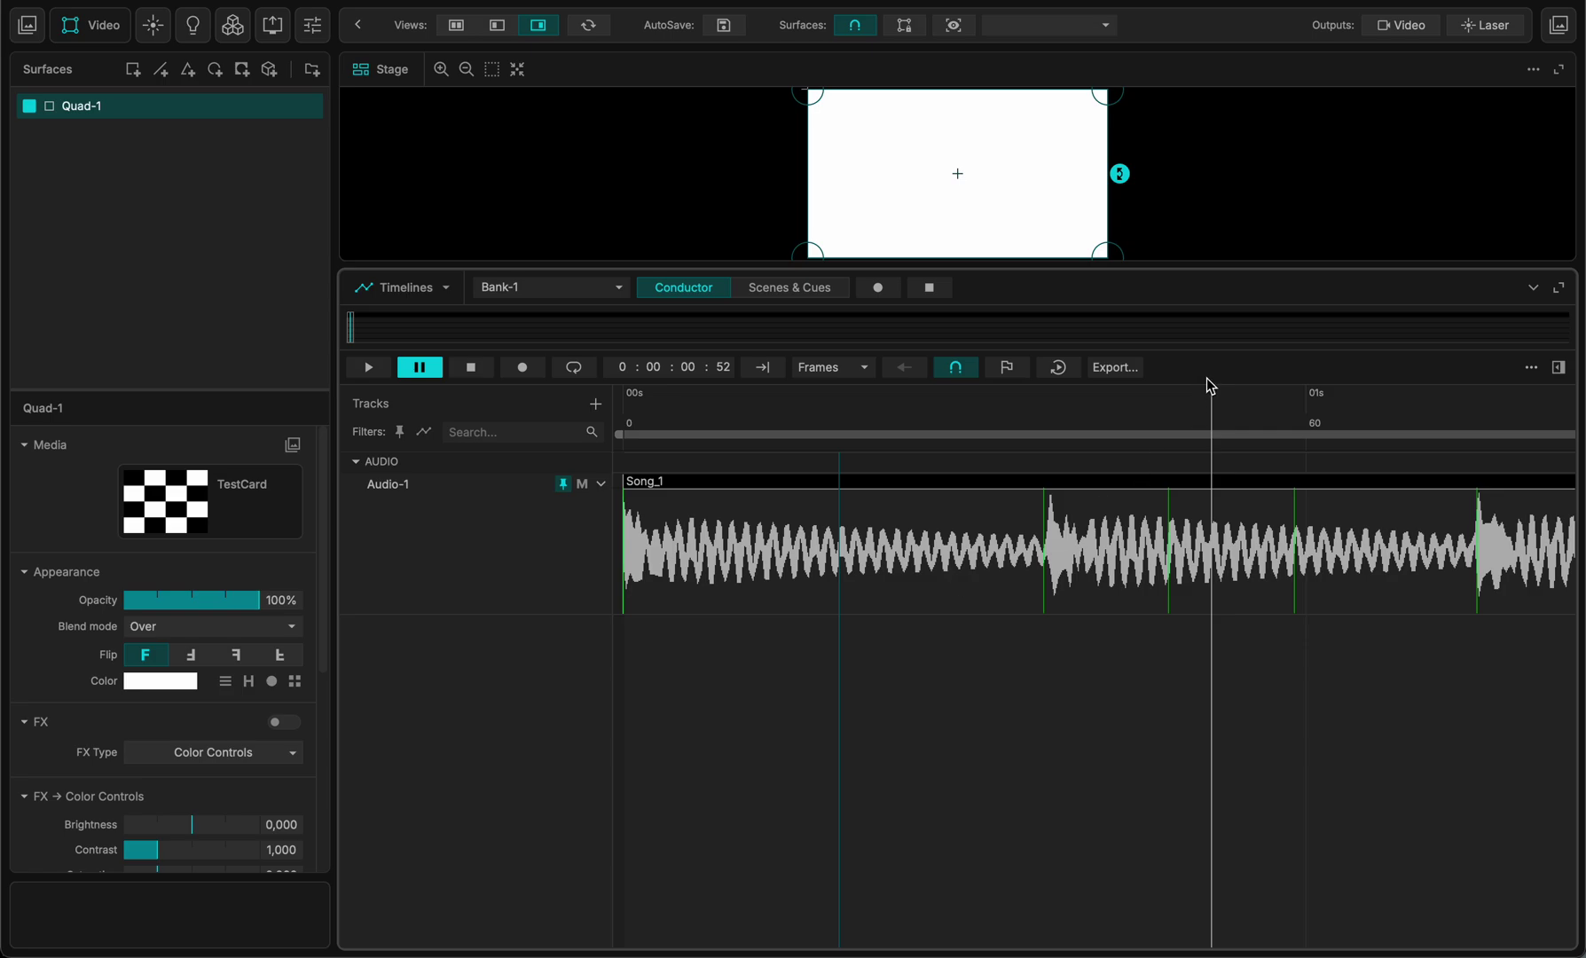
key(space)
key(space)
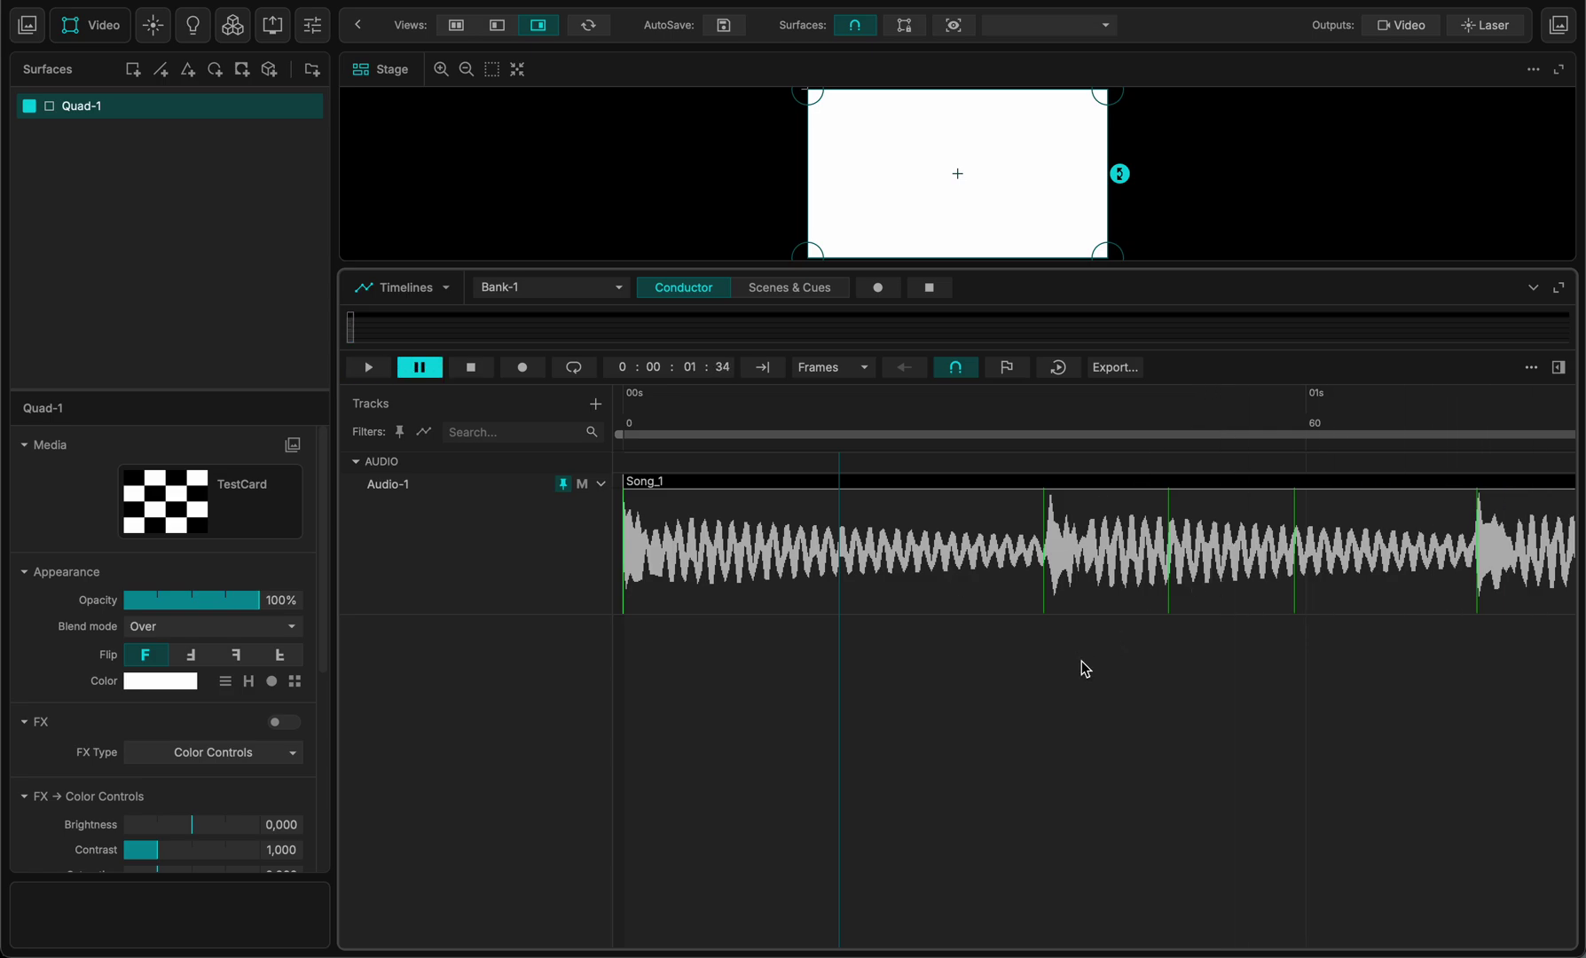
click(1058, 366)
Move the playhead and playback start marker to frame 0, and play and pause repeatedly to check the restart
drag(683, 434, 583, 383)
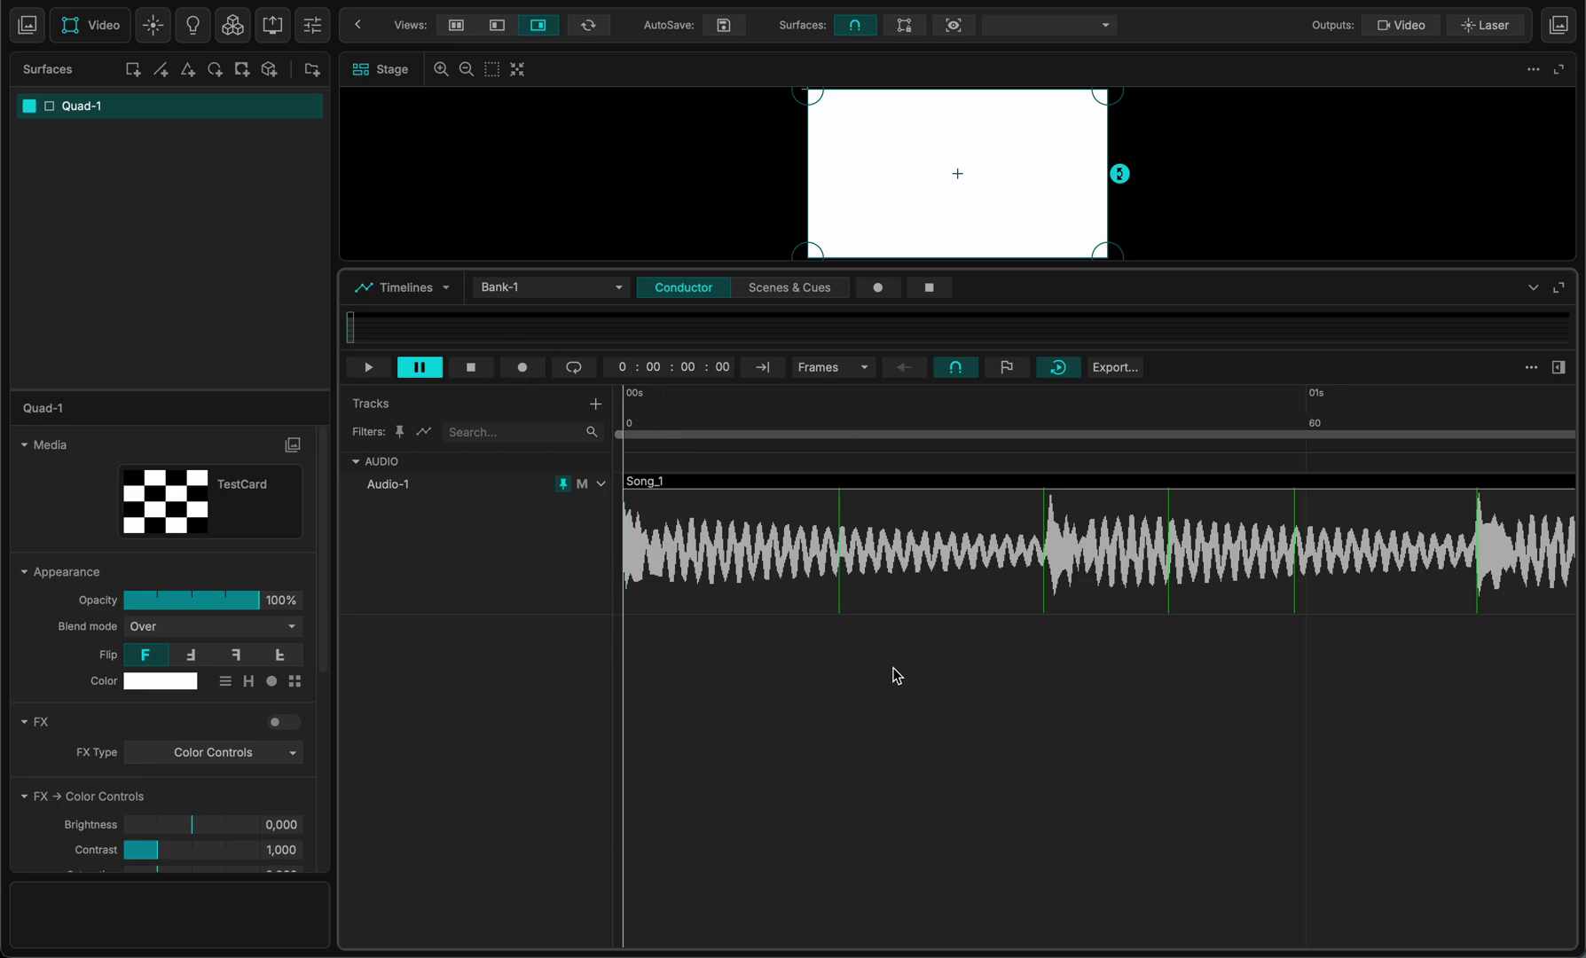
key(space)
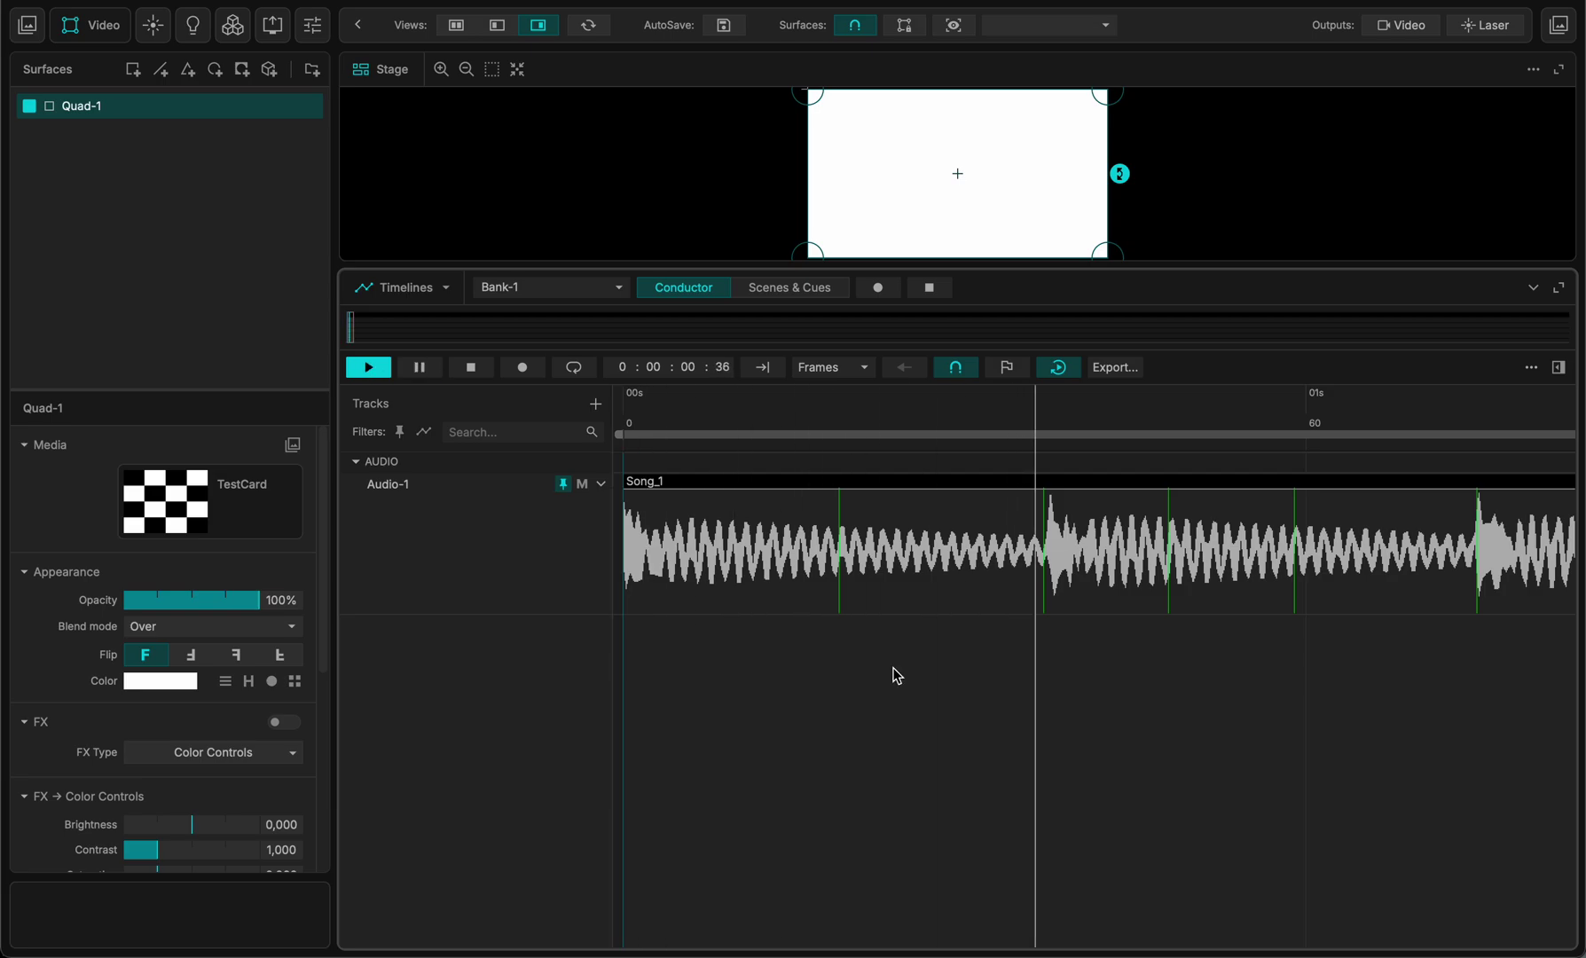
key(space)
key(space)
key(space)
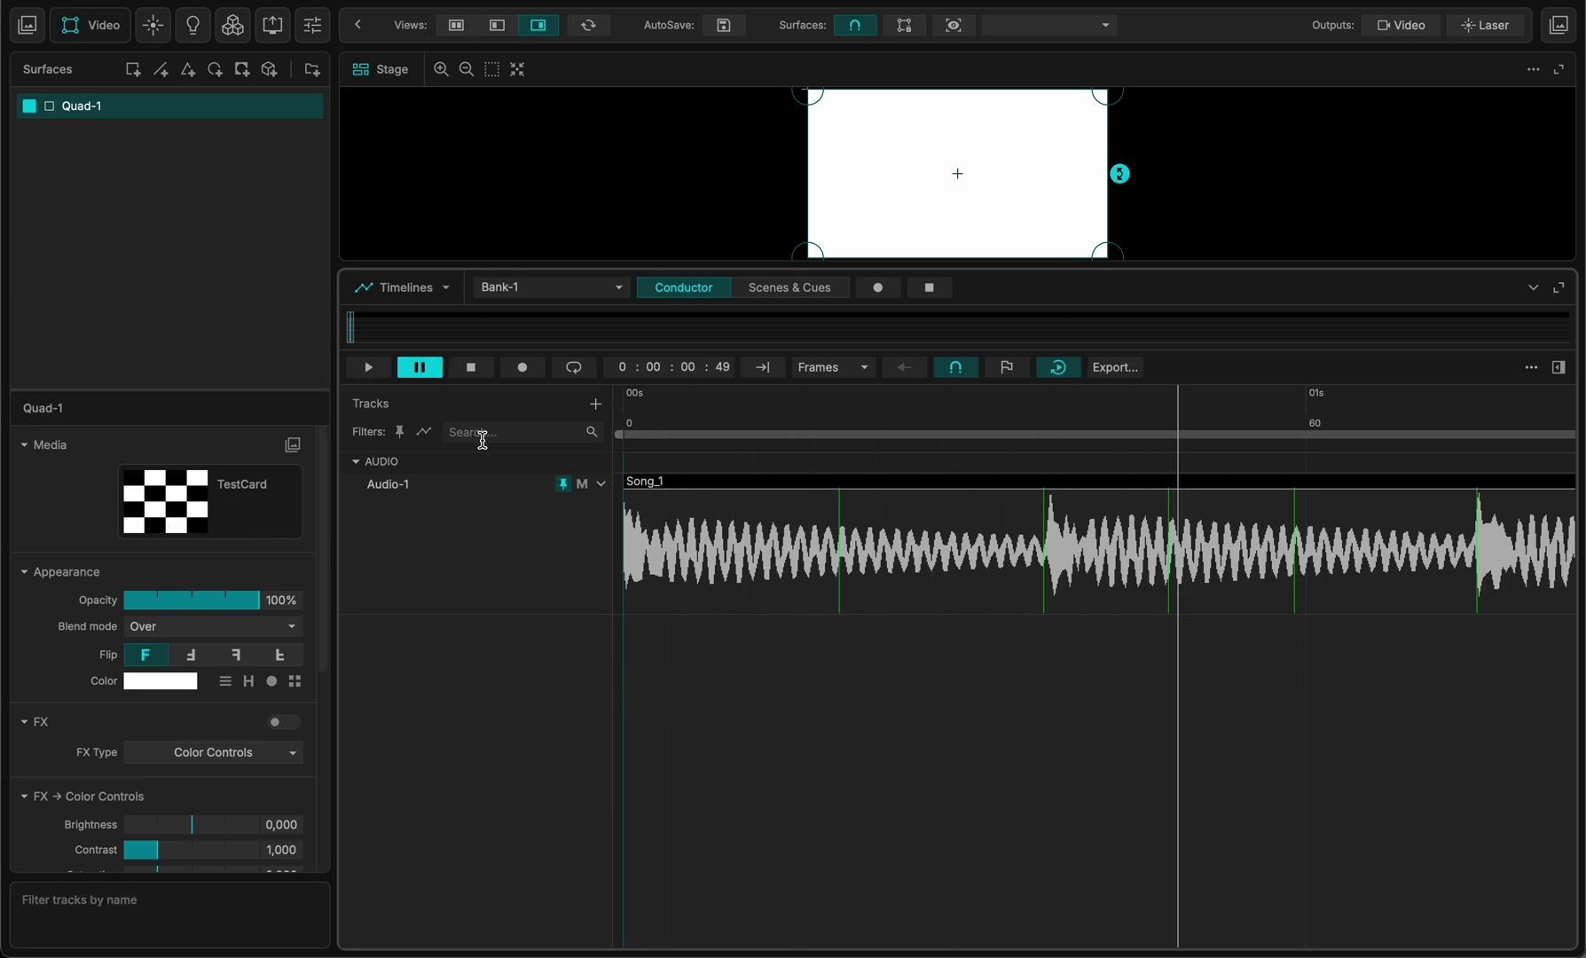
Enable keyframe recording, record an opacity keyframe for Quad-1 at frame 49, and disable recording
click(522, 367)
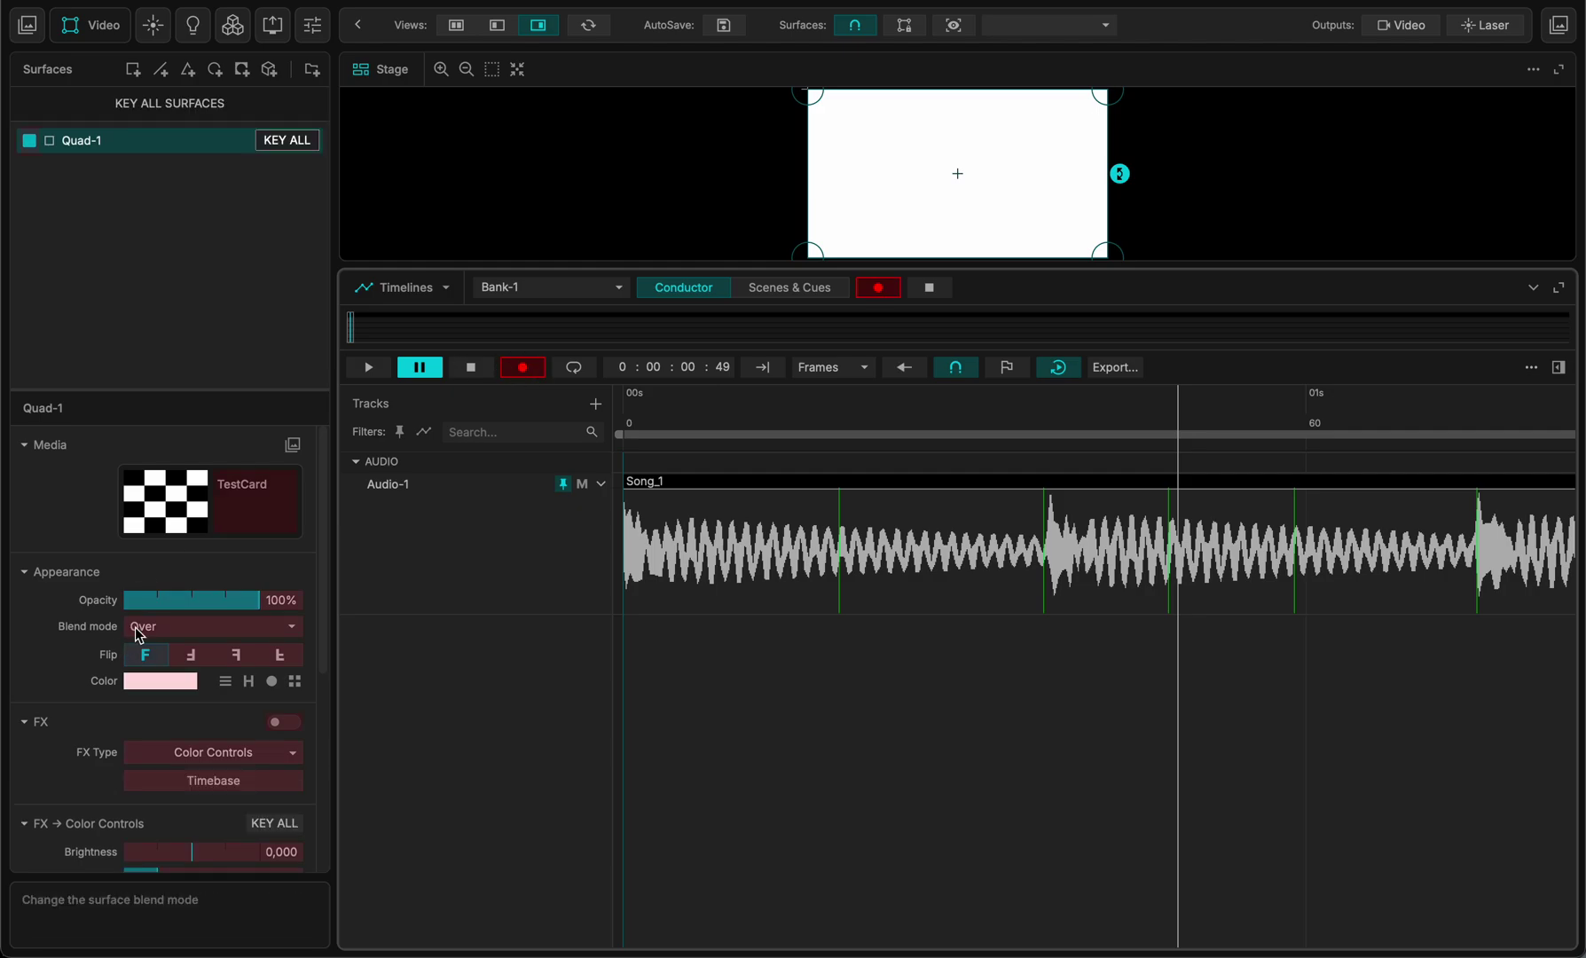
click(149, 599)
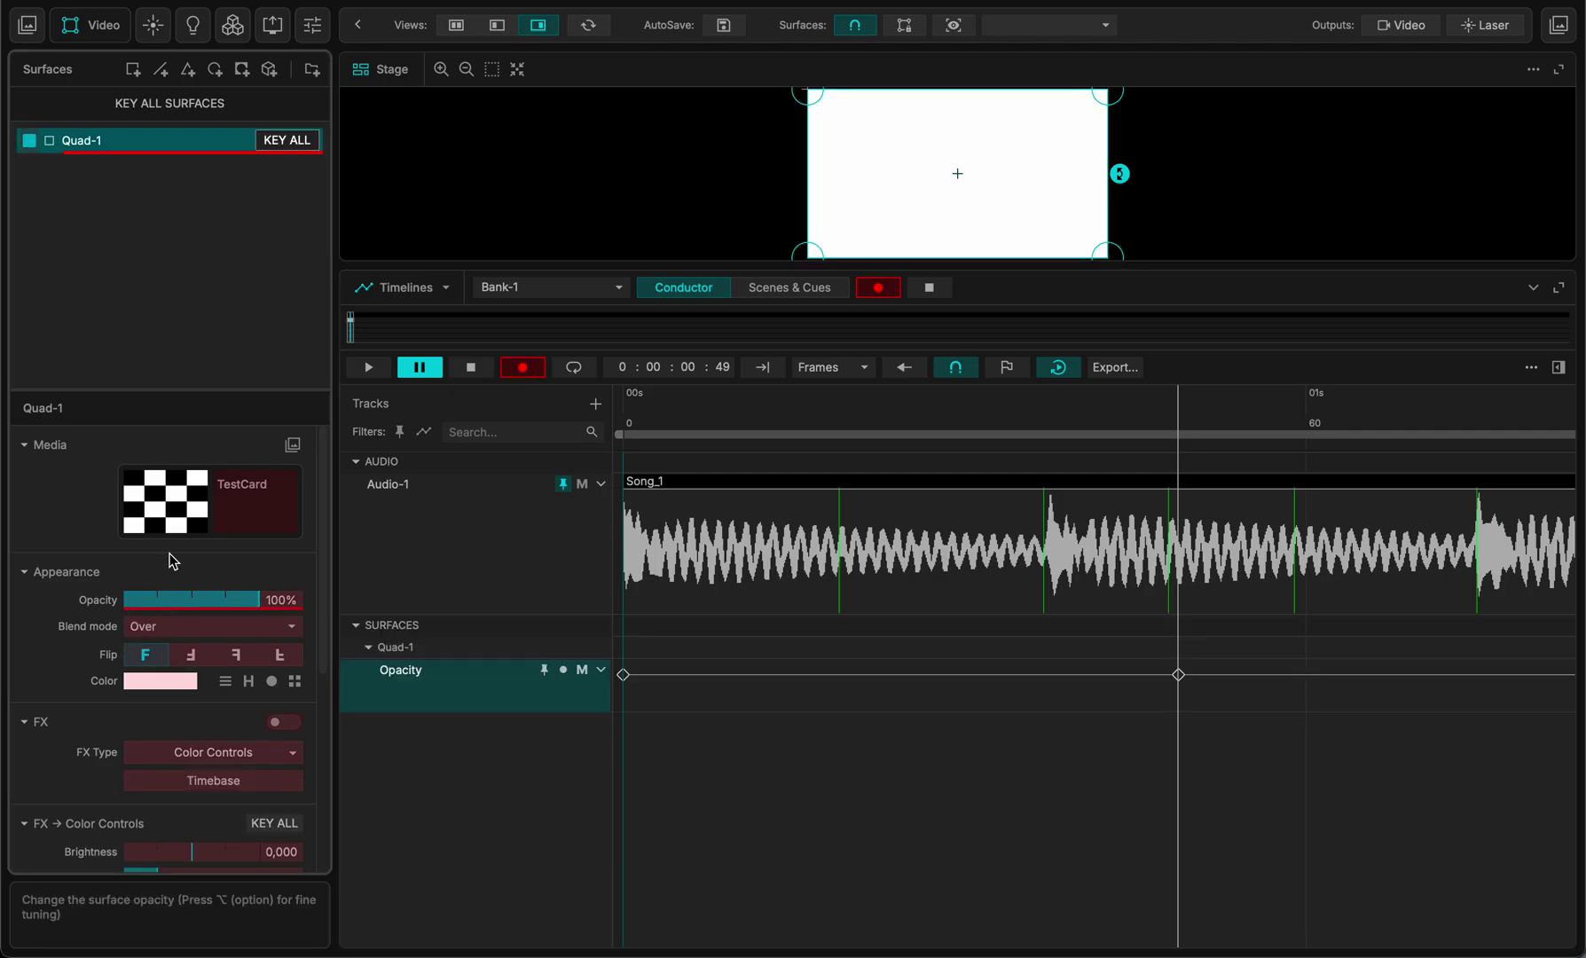
click(522, 367)
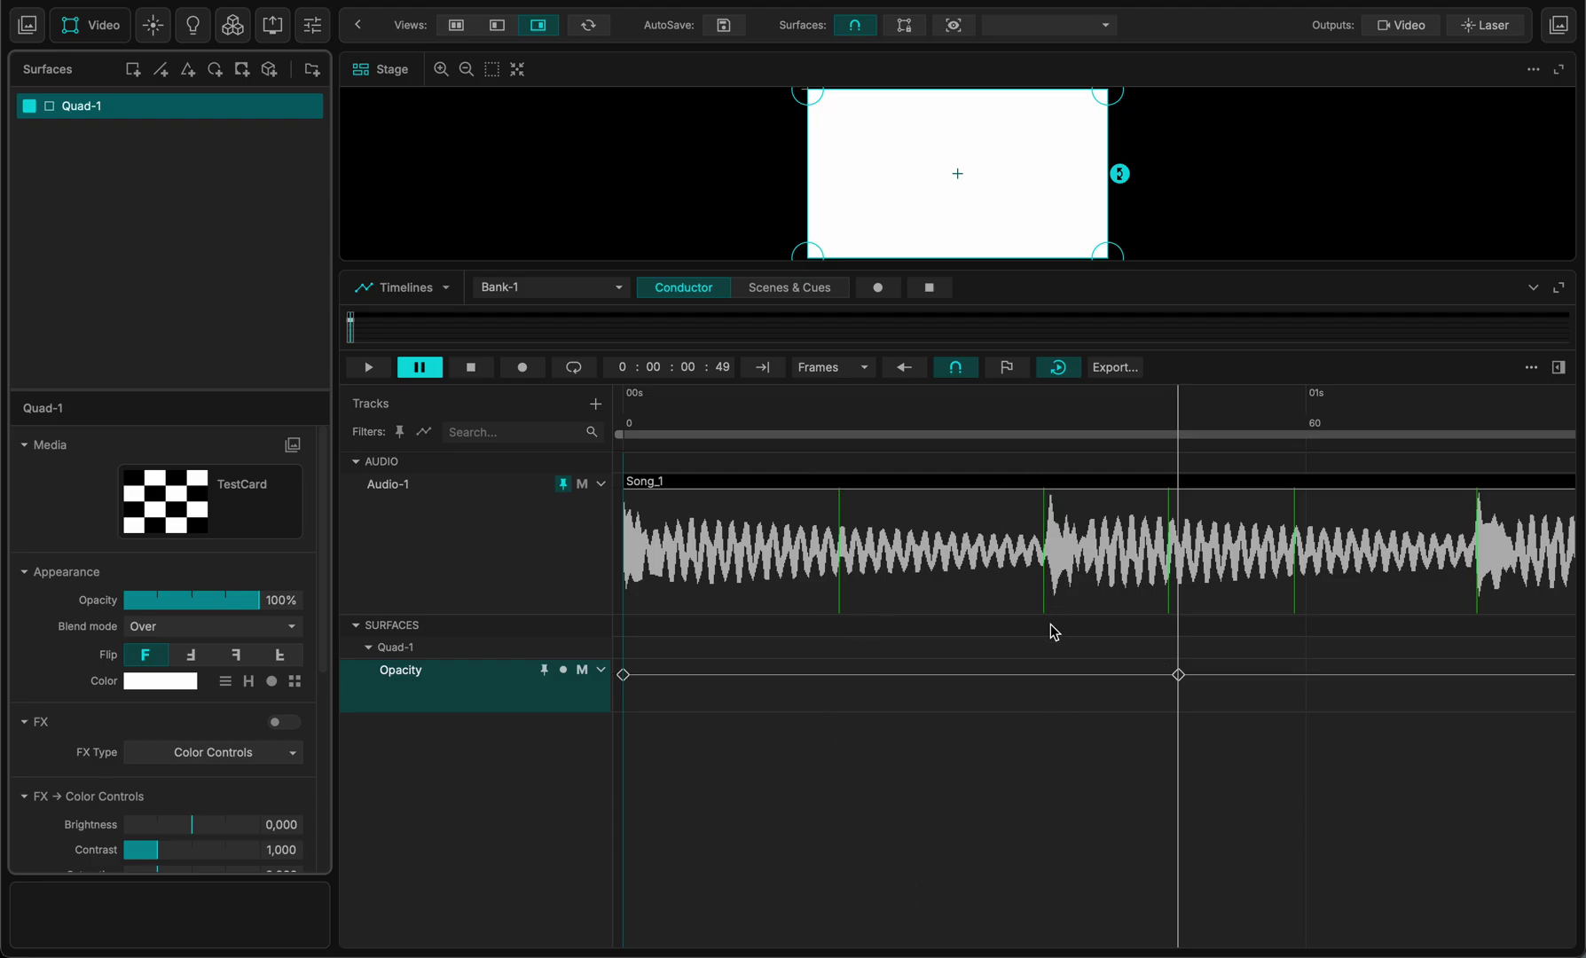
Move the Opacity keyframe at frame 49 onto the audio transient of the beat just after one second
scroll(998, 568, down, 5)
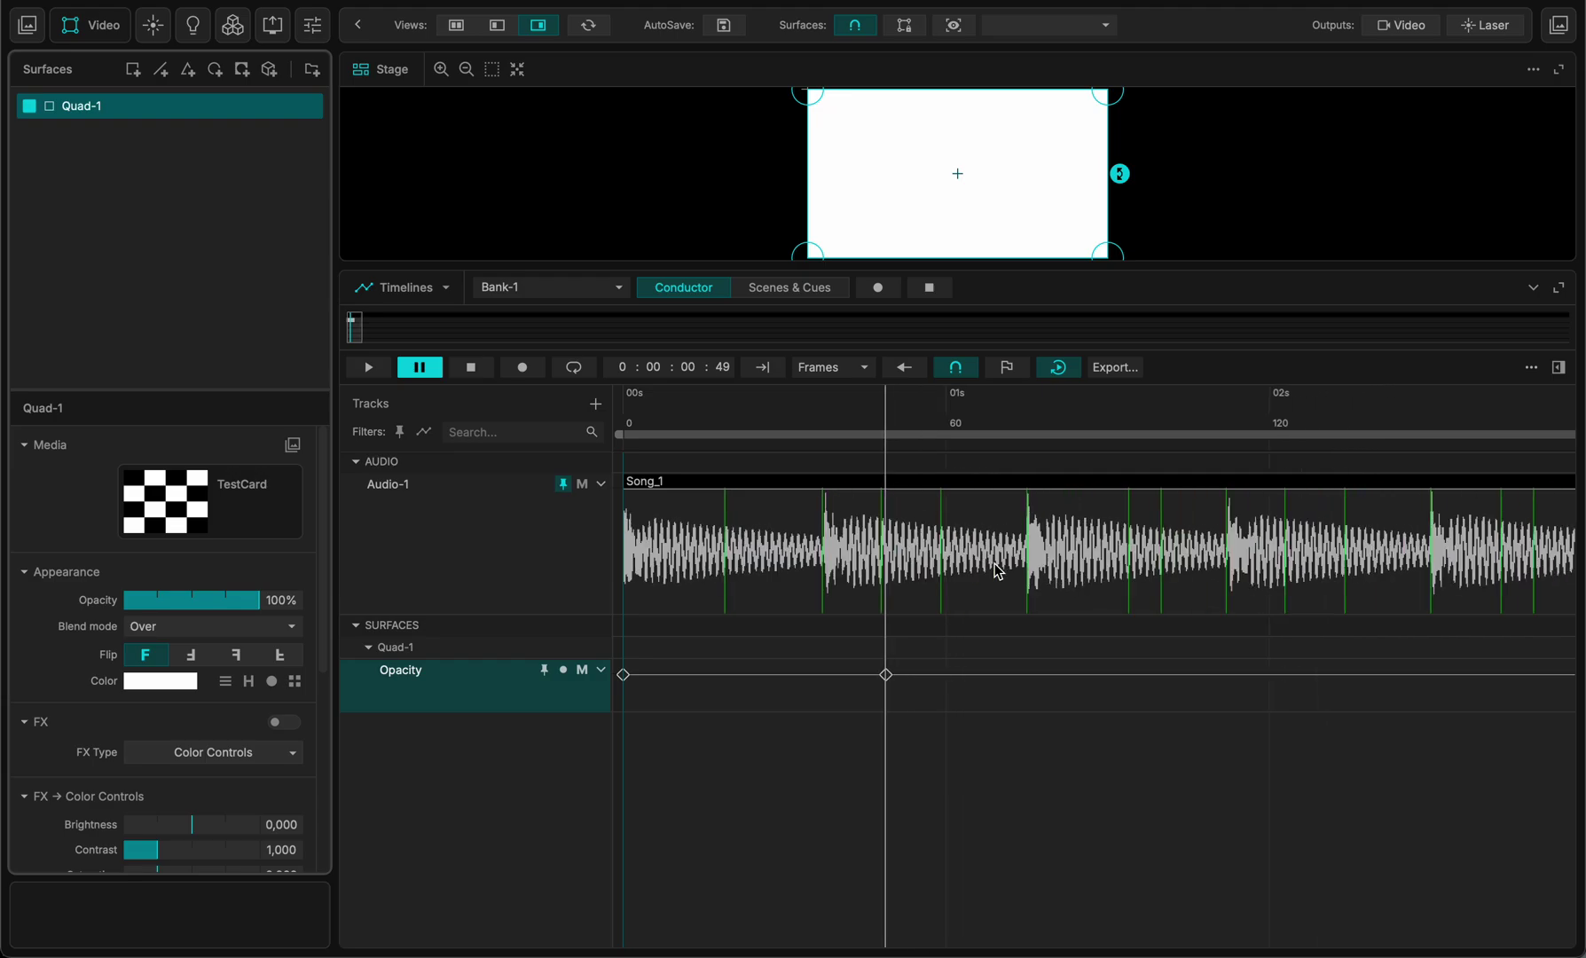
scroll(997, 572, down, 5)
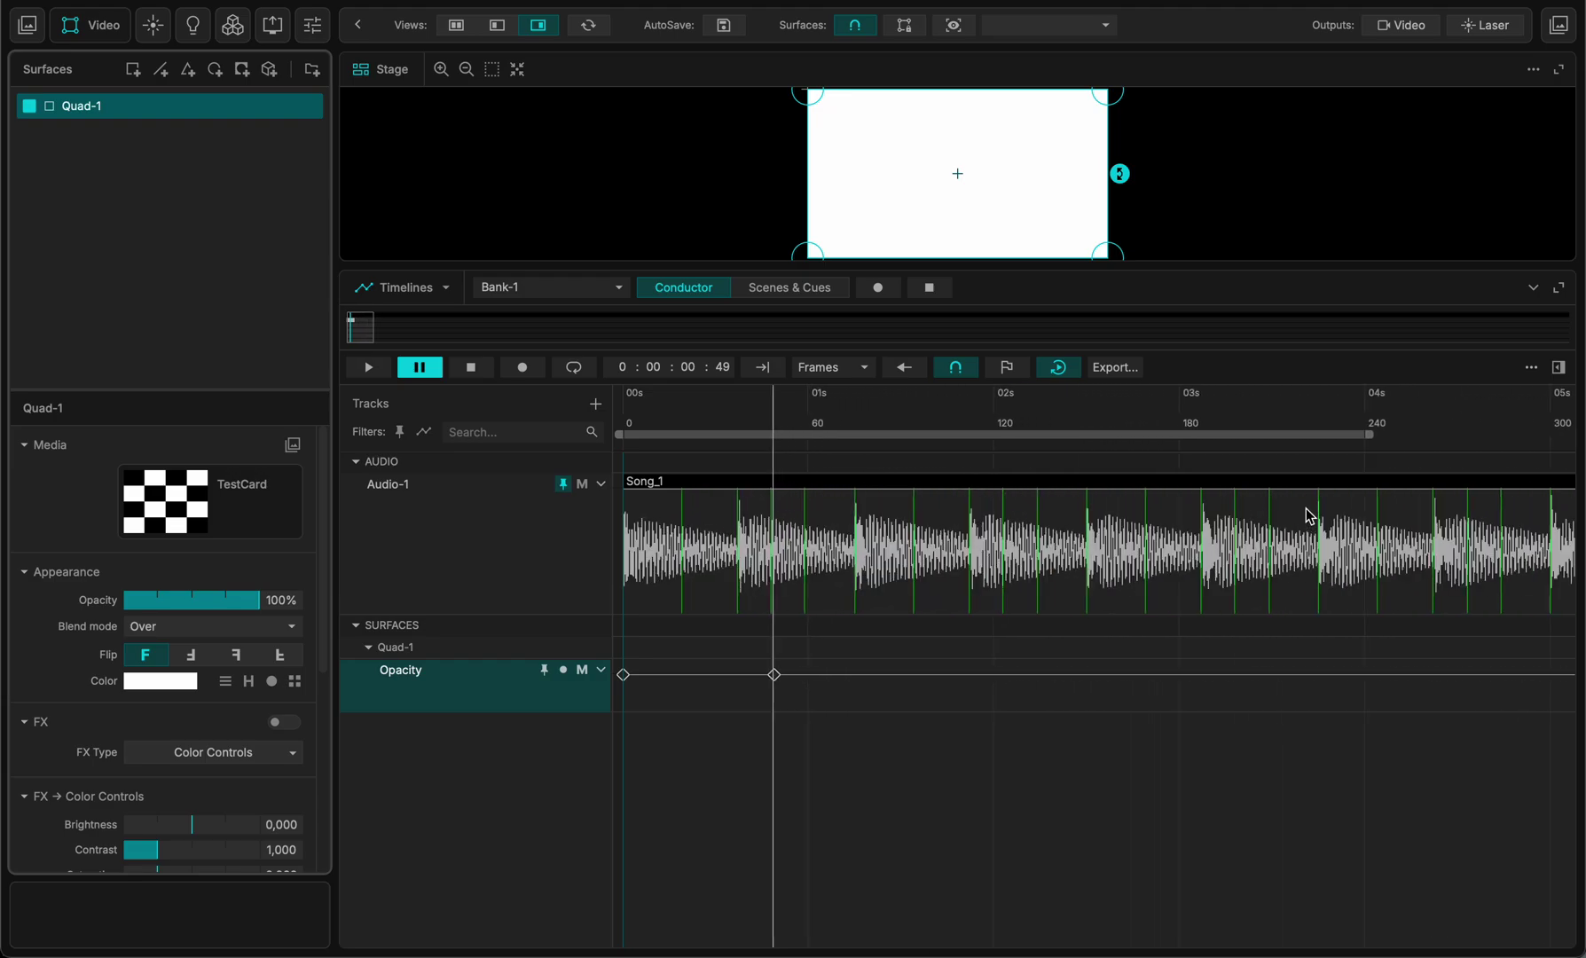
scroll(1150, 579, down, 5)
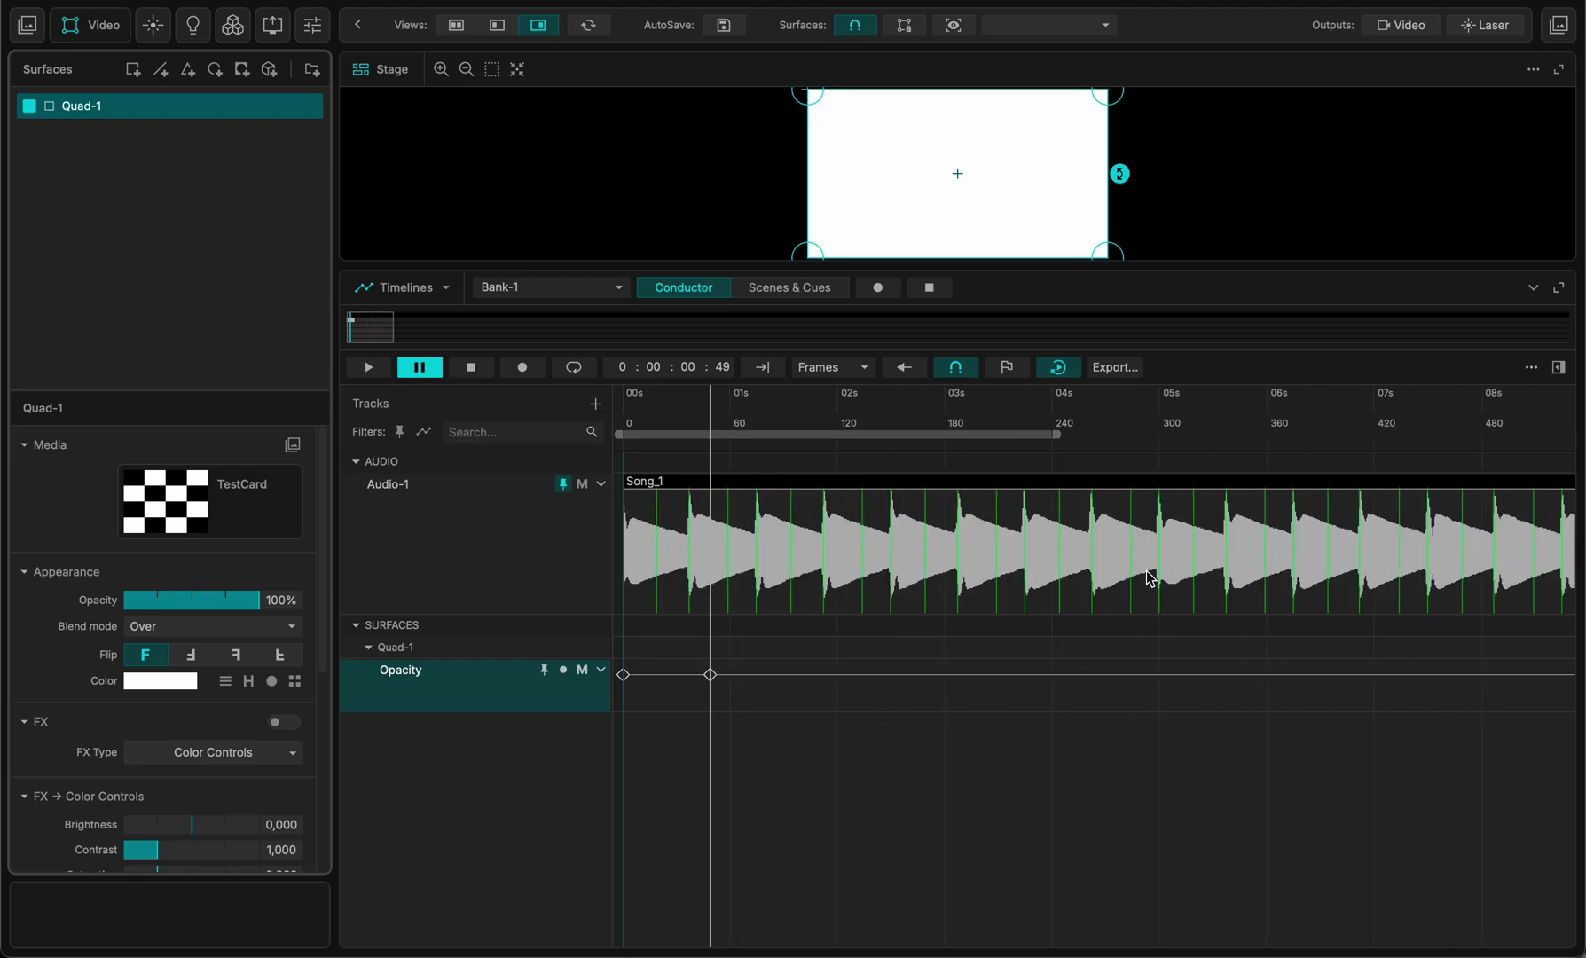
scroll(1149, 578, up, 7)
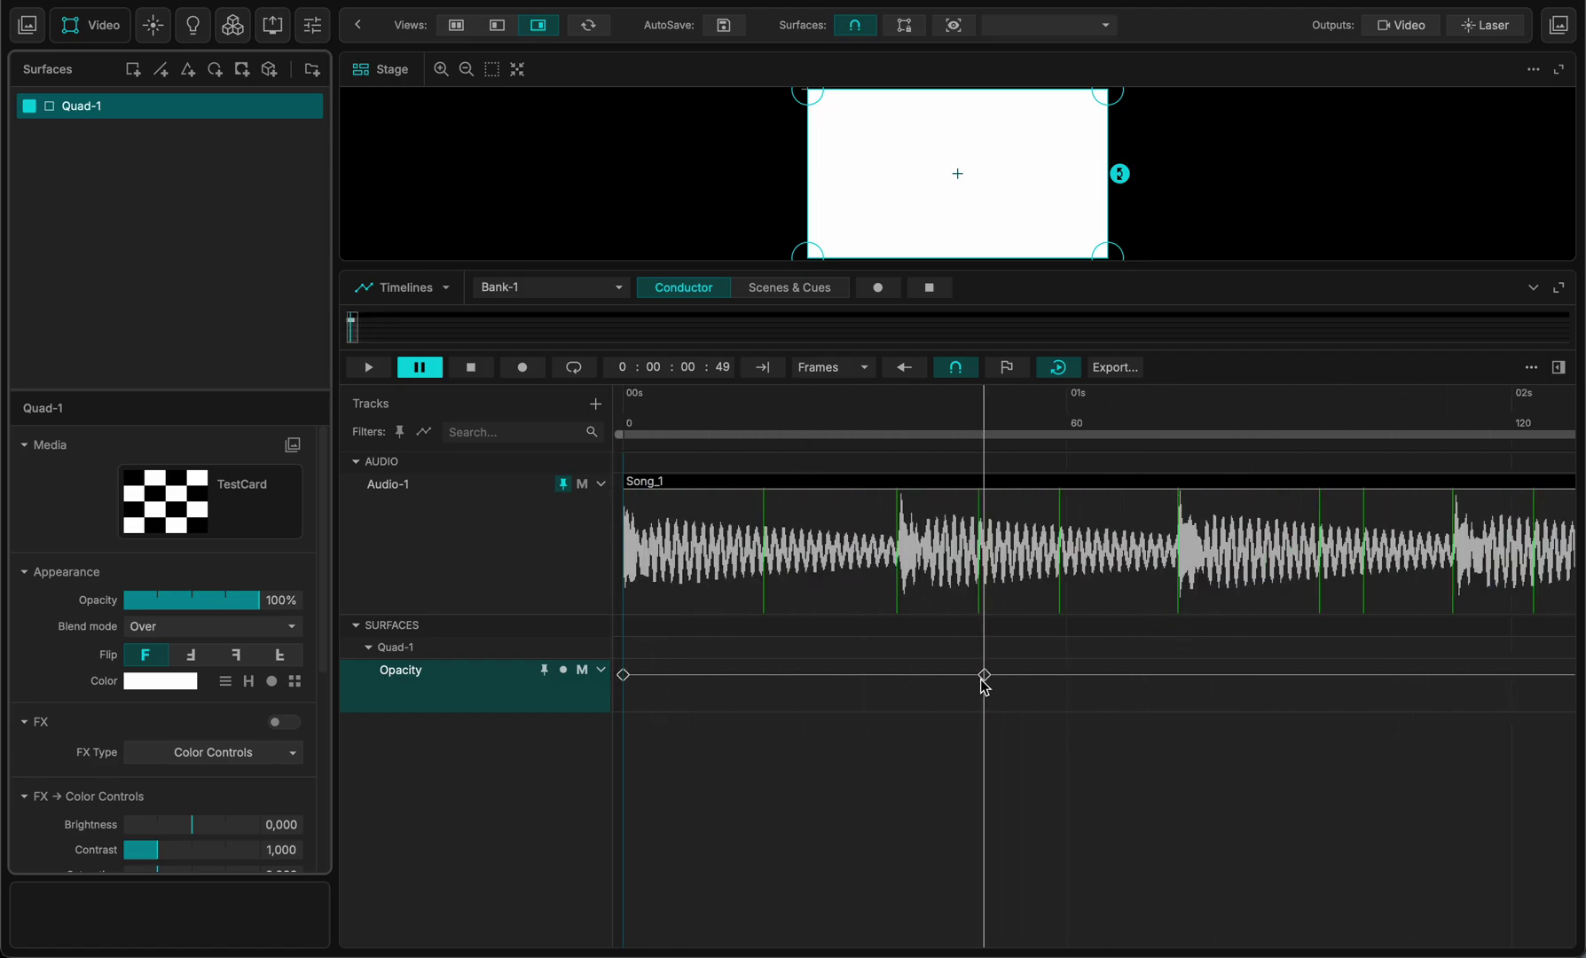
mouse_move(983, 676)
mouse_down()
mouse_move(966, 680)
mouse_move(1164, 672)
mouse_move(1183, 567)
mouse_move(1180, 591)
mouse_up()
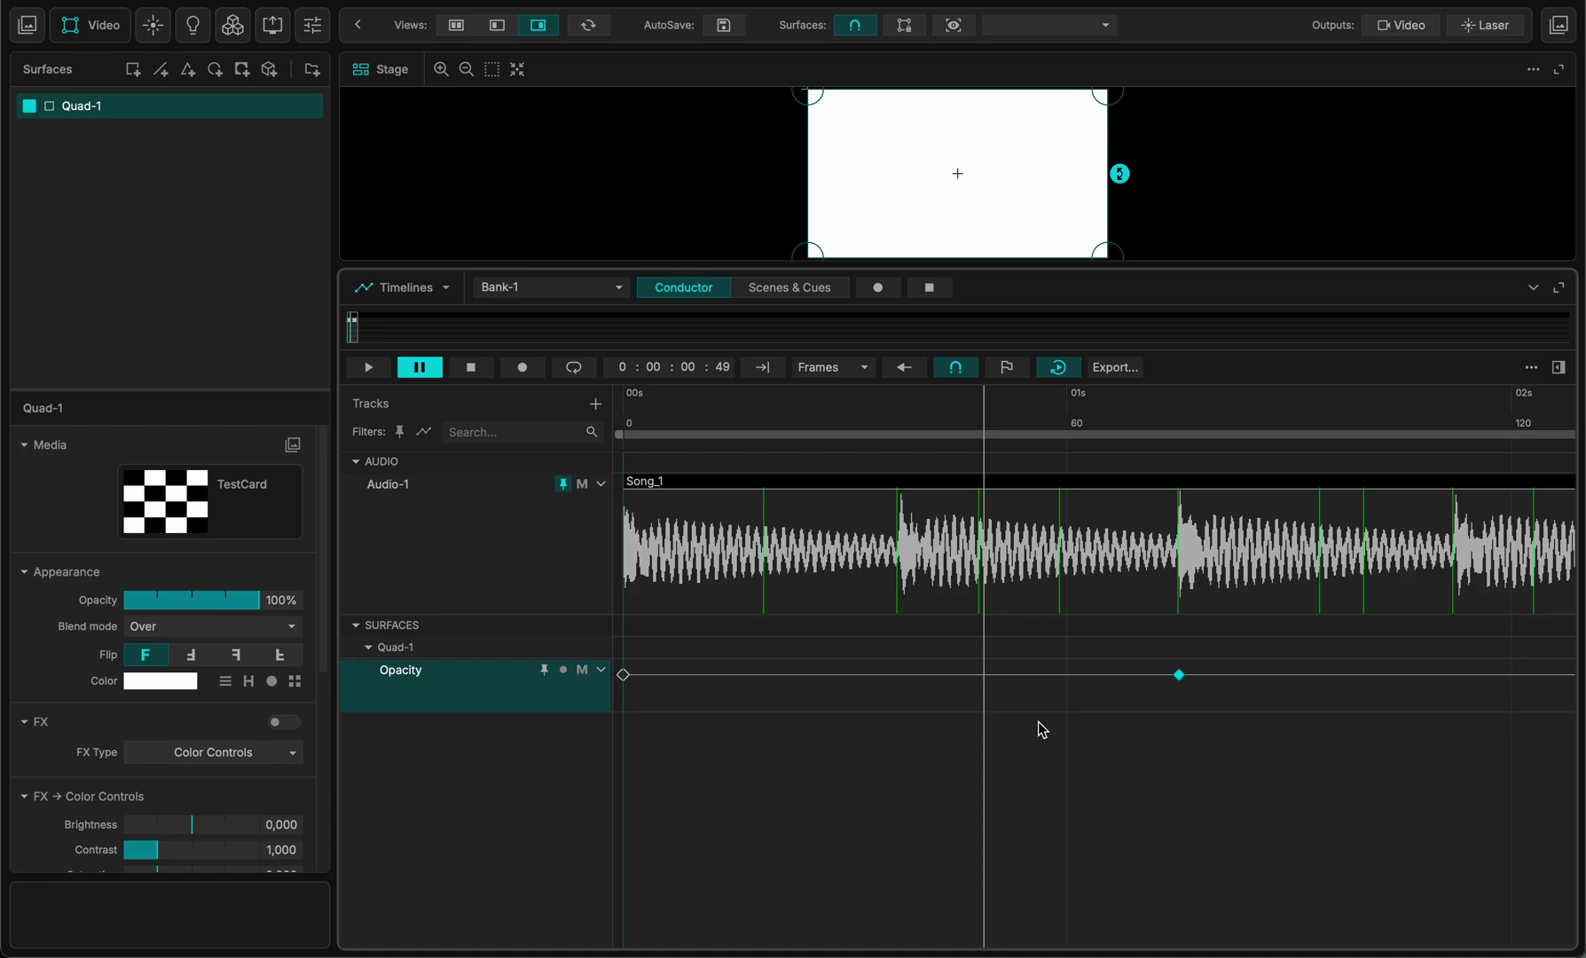
Add an Opacity keyframe near the first transient after the start, enlarge the track, and lower the keyframe to 0% at about frame 18
click(809, 675)
drag(809, 675, 763, 675)
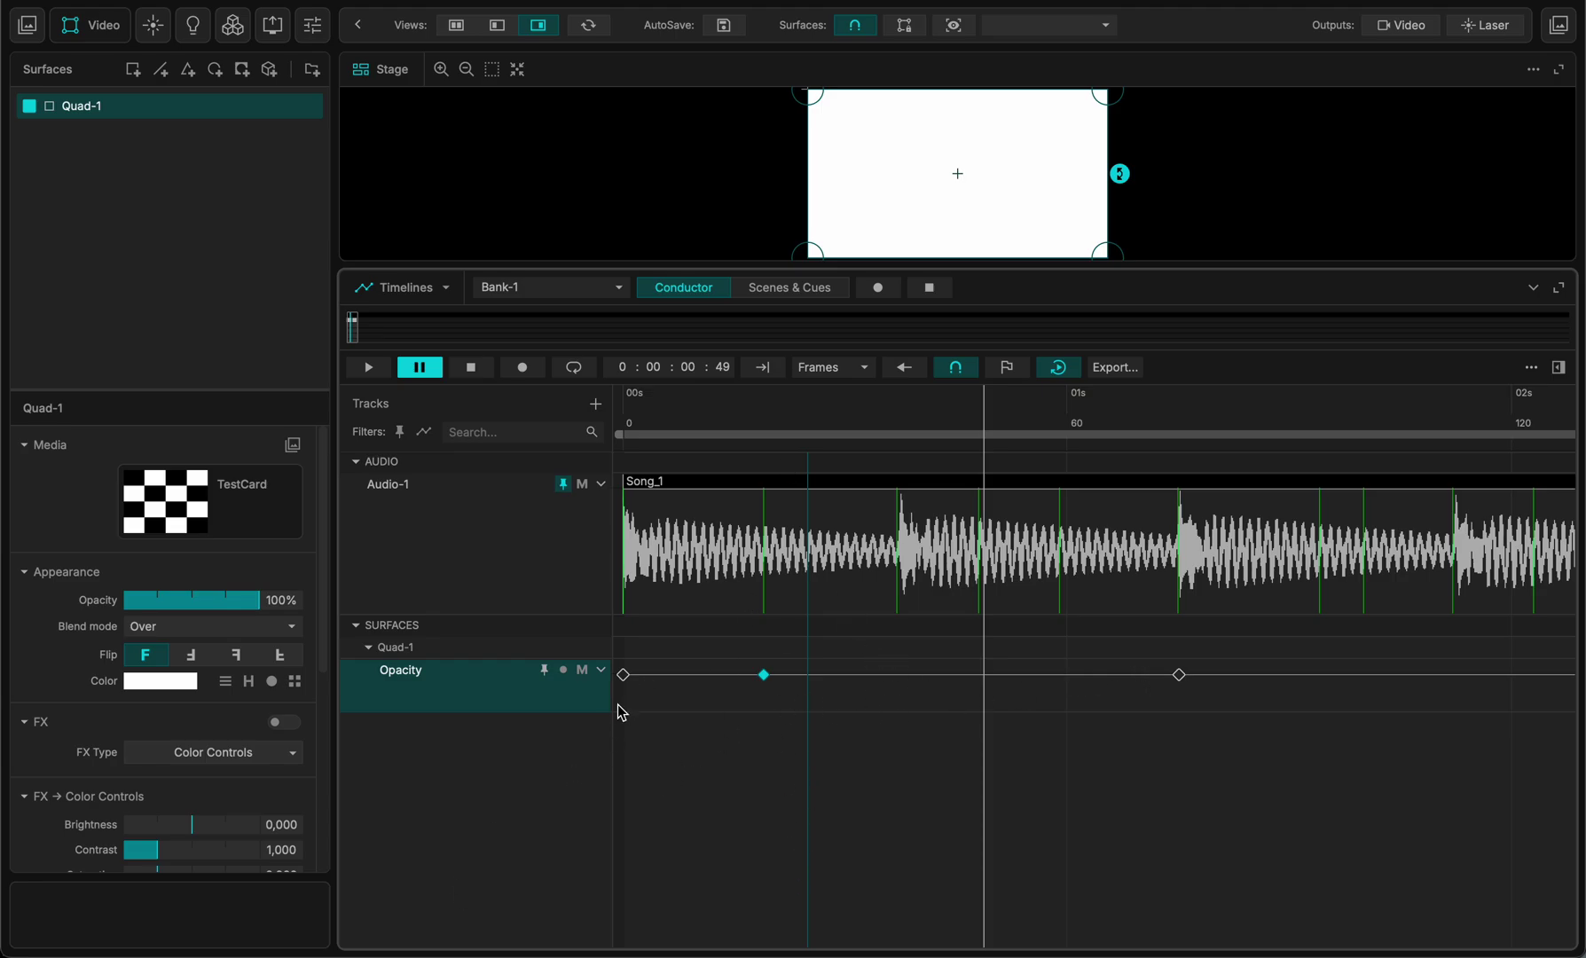
drag(541, 714, 539, 810)
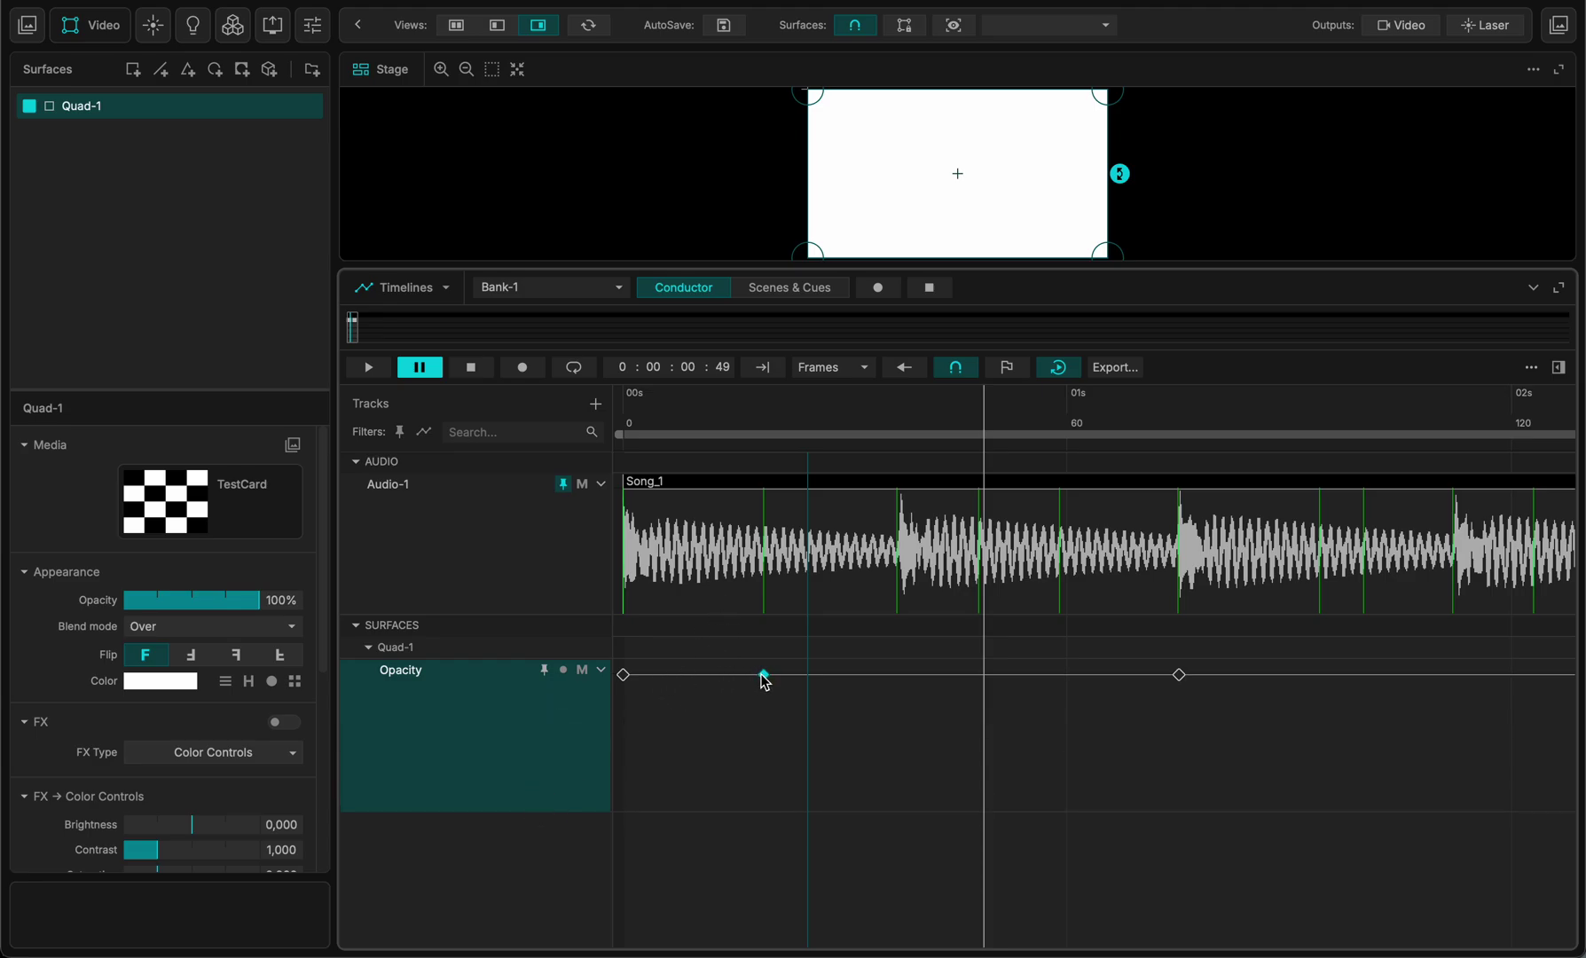
drag(765, 682, 758, 918)
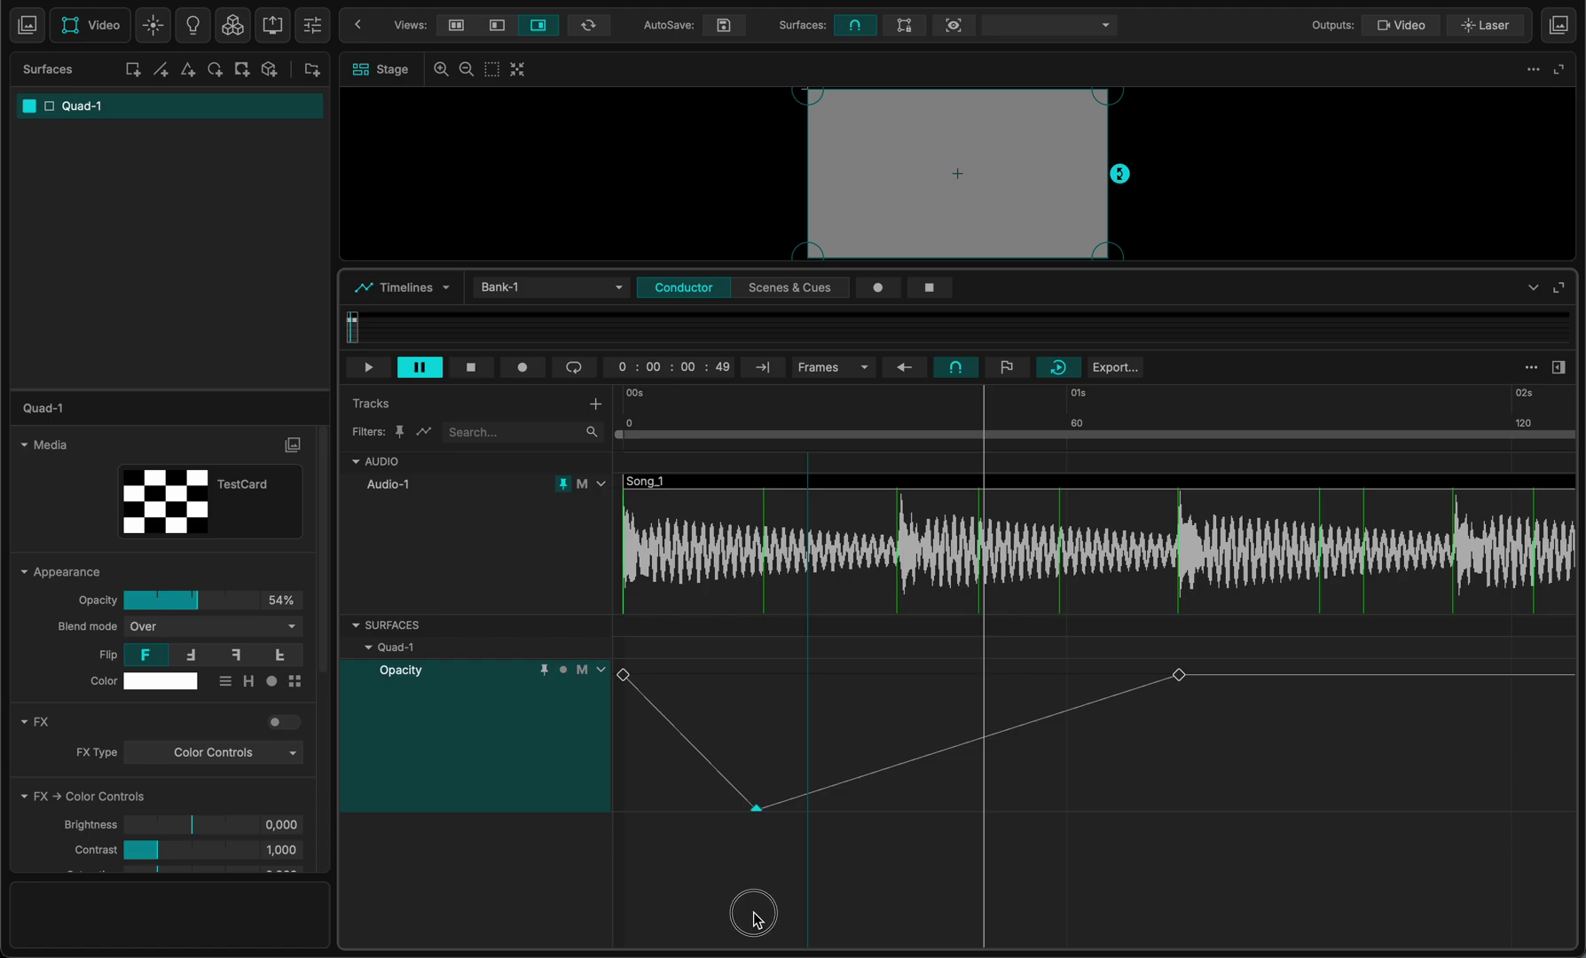
Delete the Opacity keyframe on the beat just after one second
click(1180, 677)
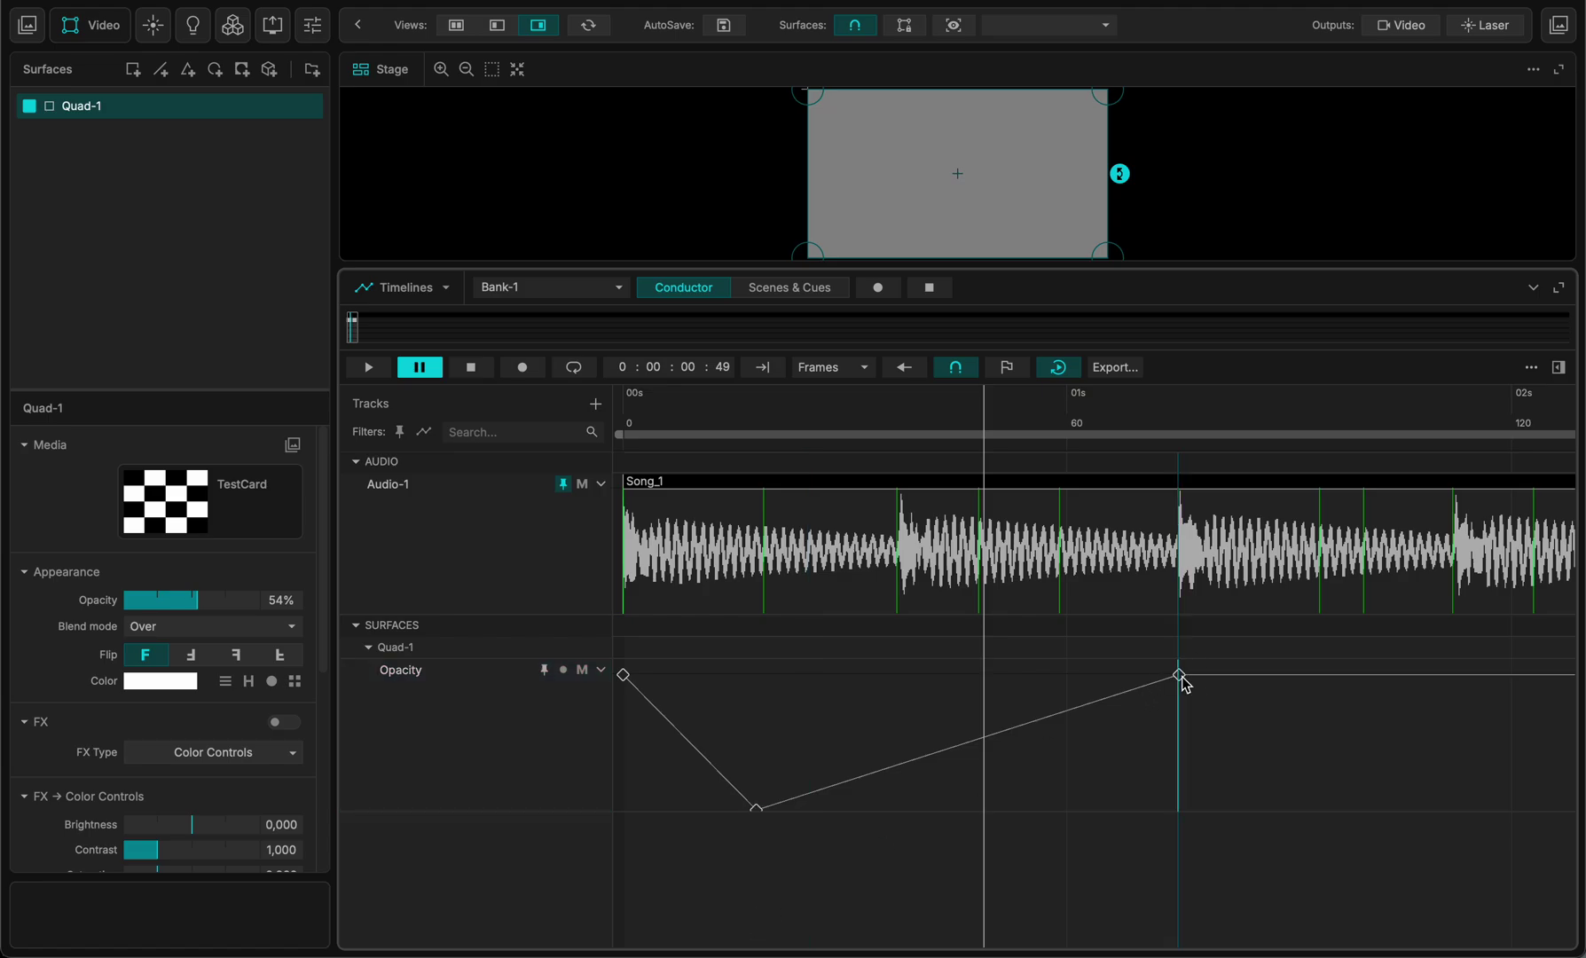
click(1180, 677)
key(Delete)
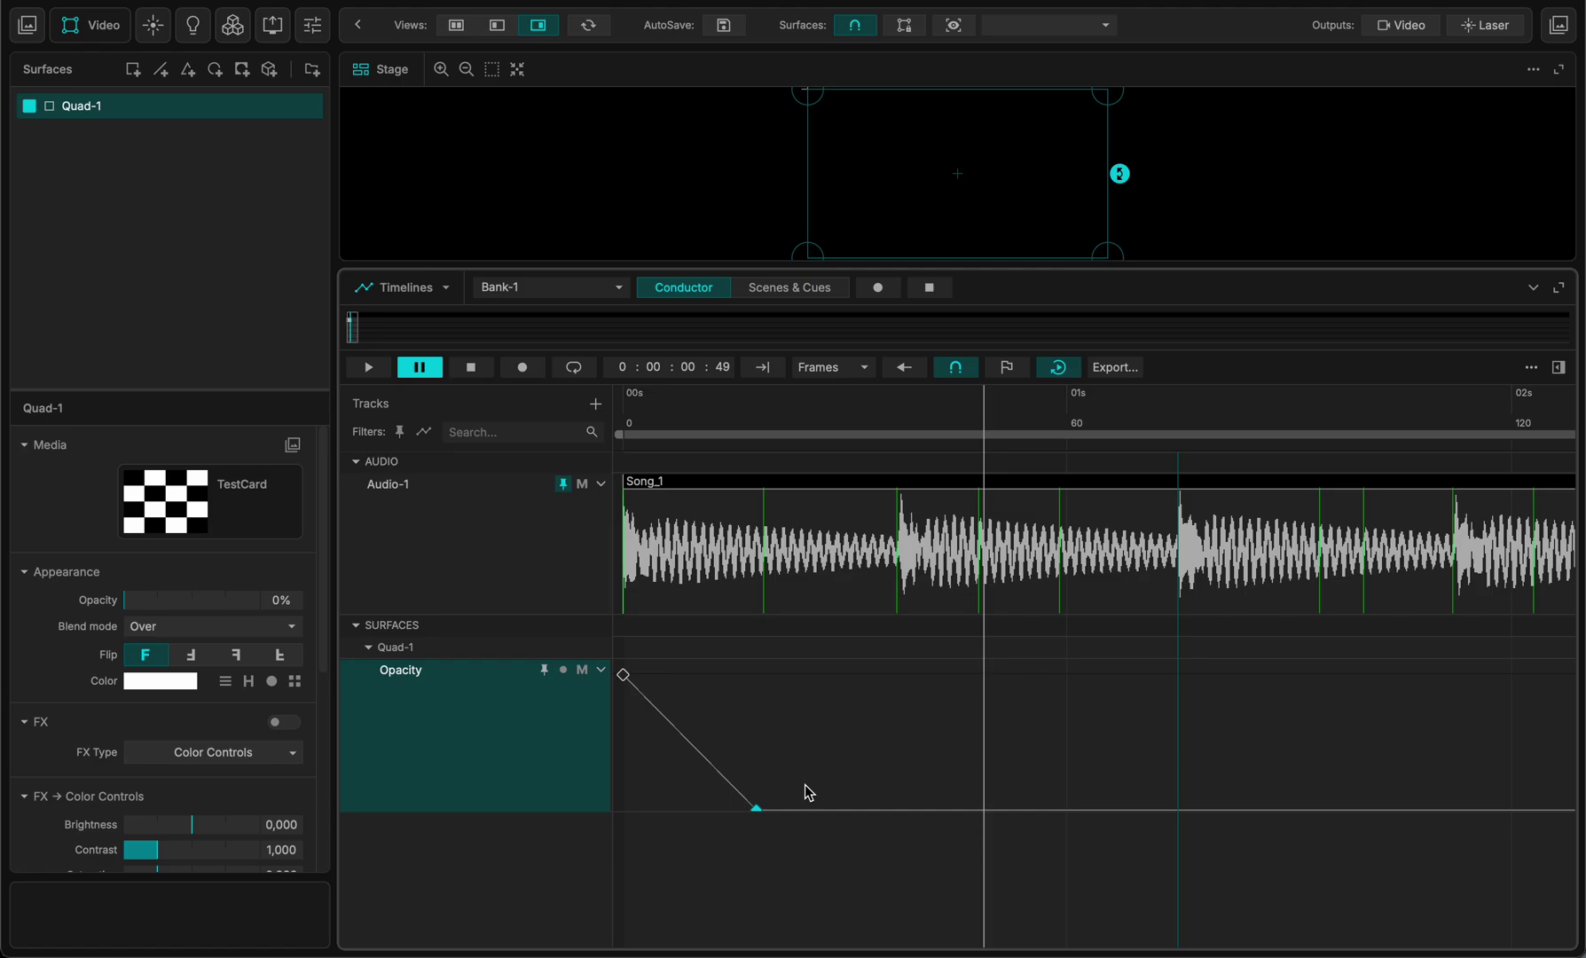
Create a clip from the two remaining keyframes of the opacity fade-out
drag(770, 671, 432, 858)
right_click(651, 765)
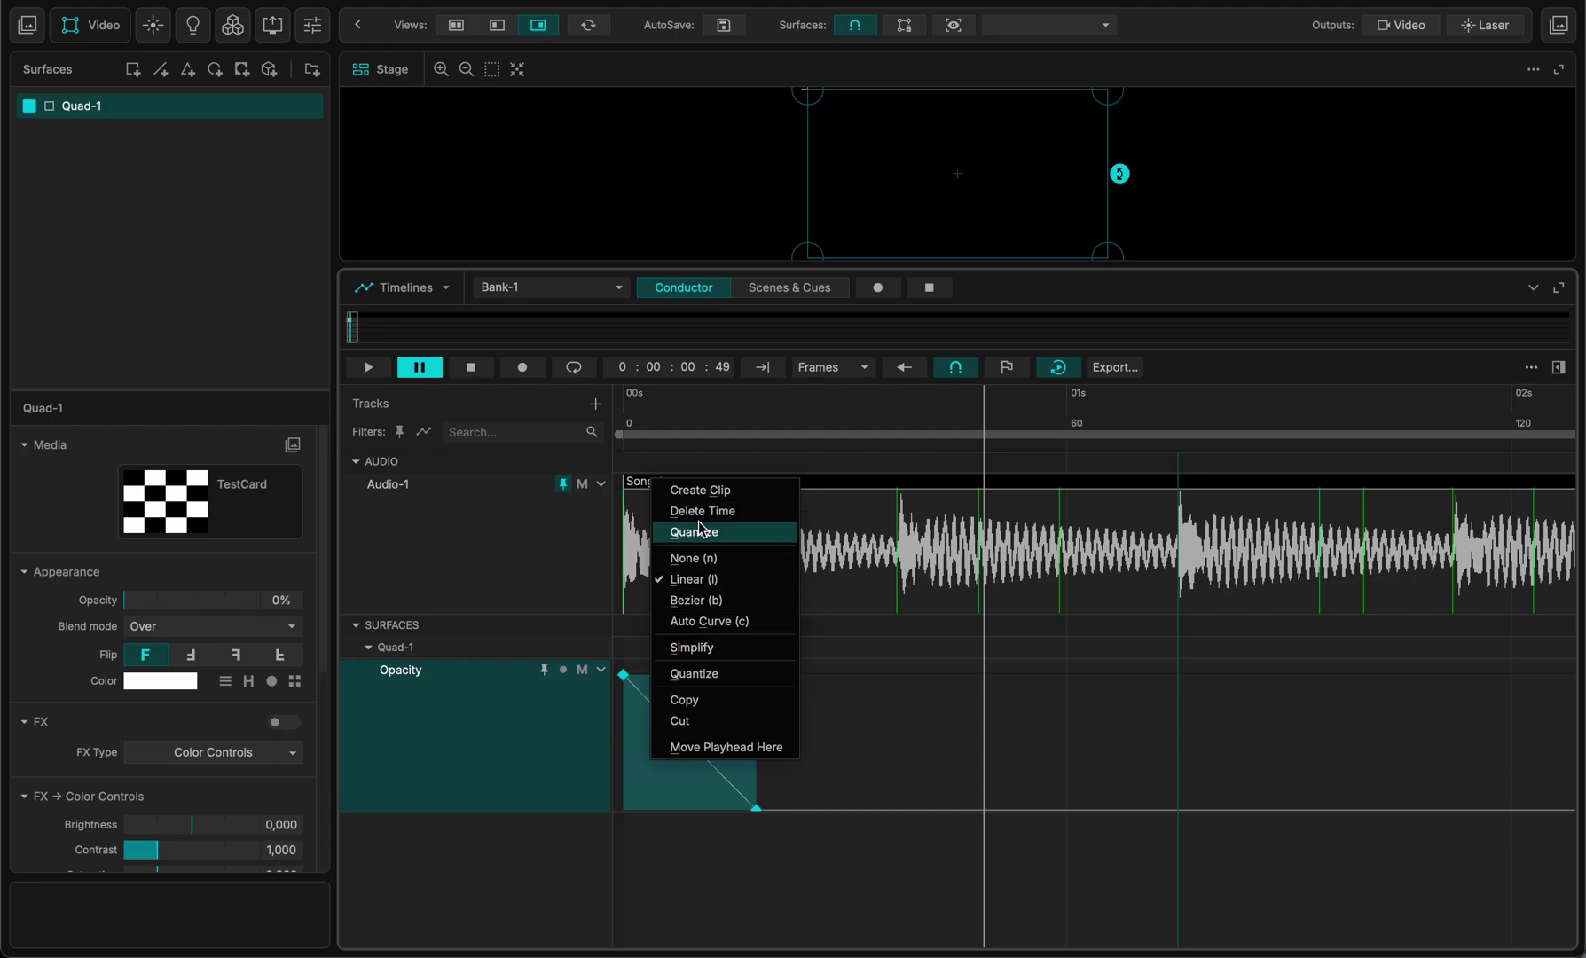
click(681, 491)
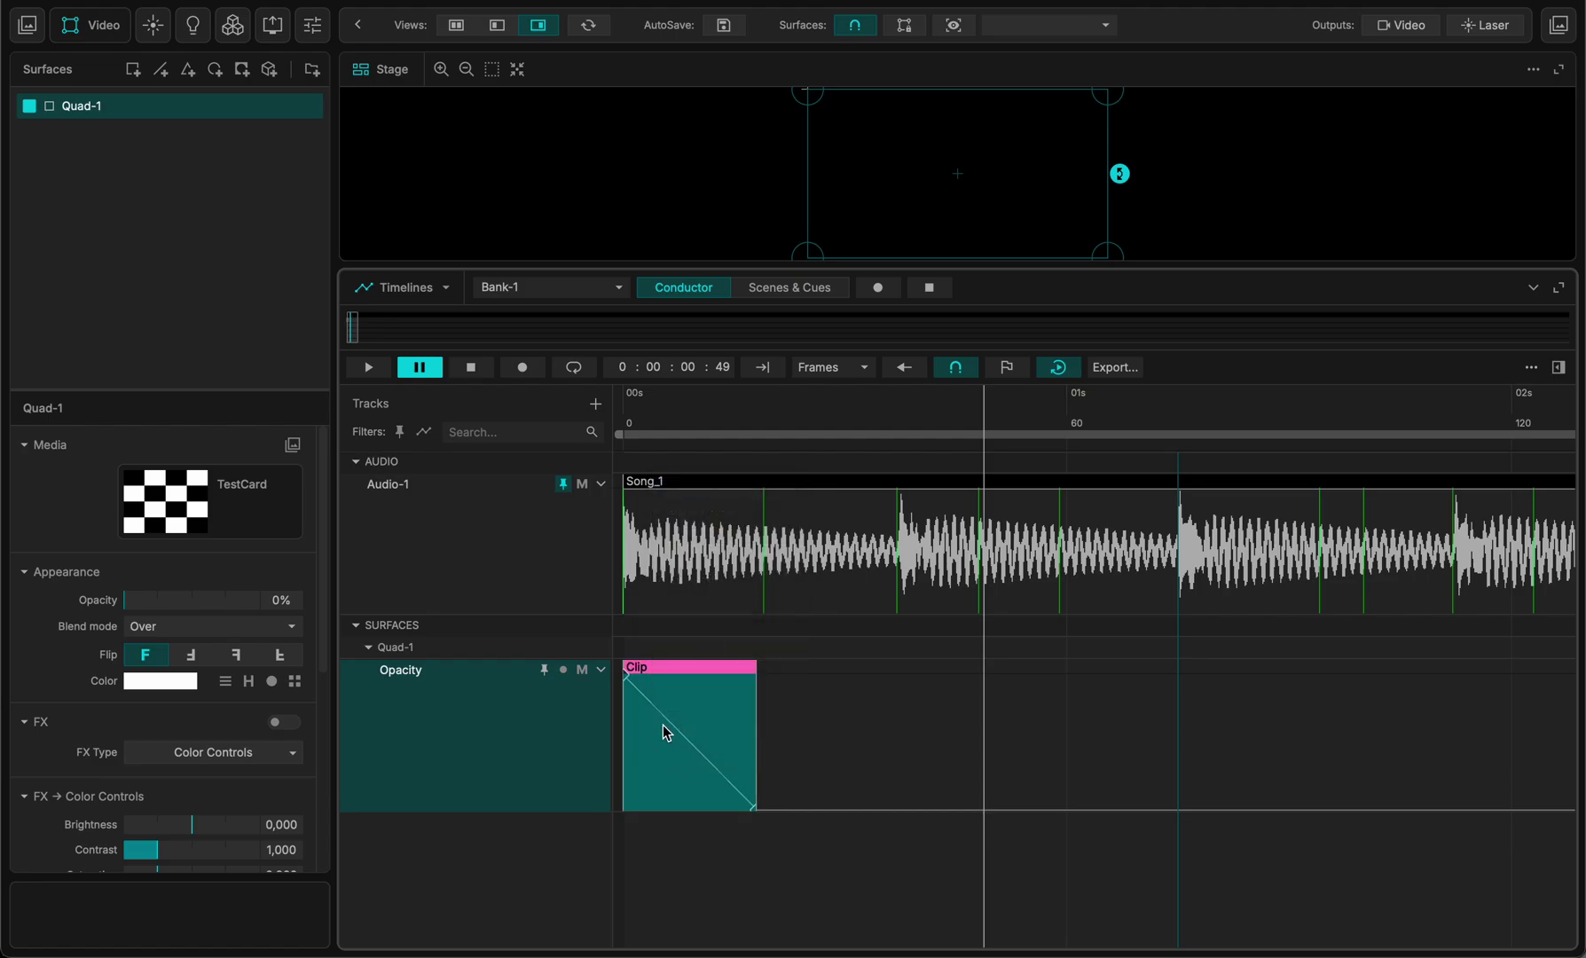
Change the clip's linear opacity ramp to a Bezier curve and reshape its handles into a steeper fade-out
click(628, 687)
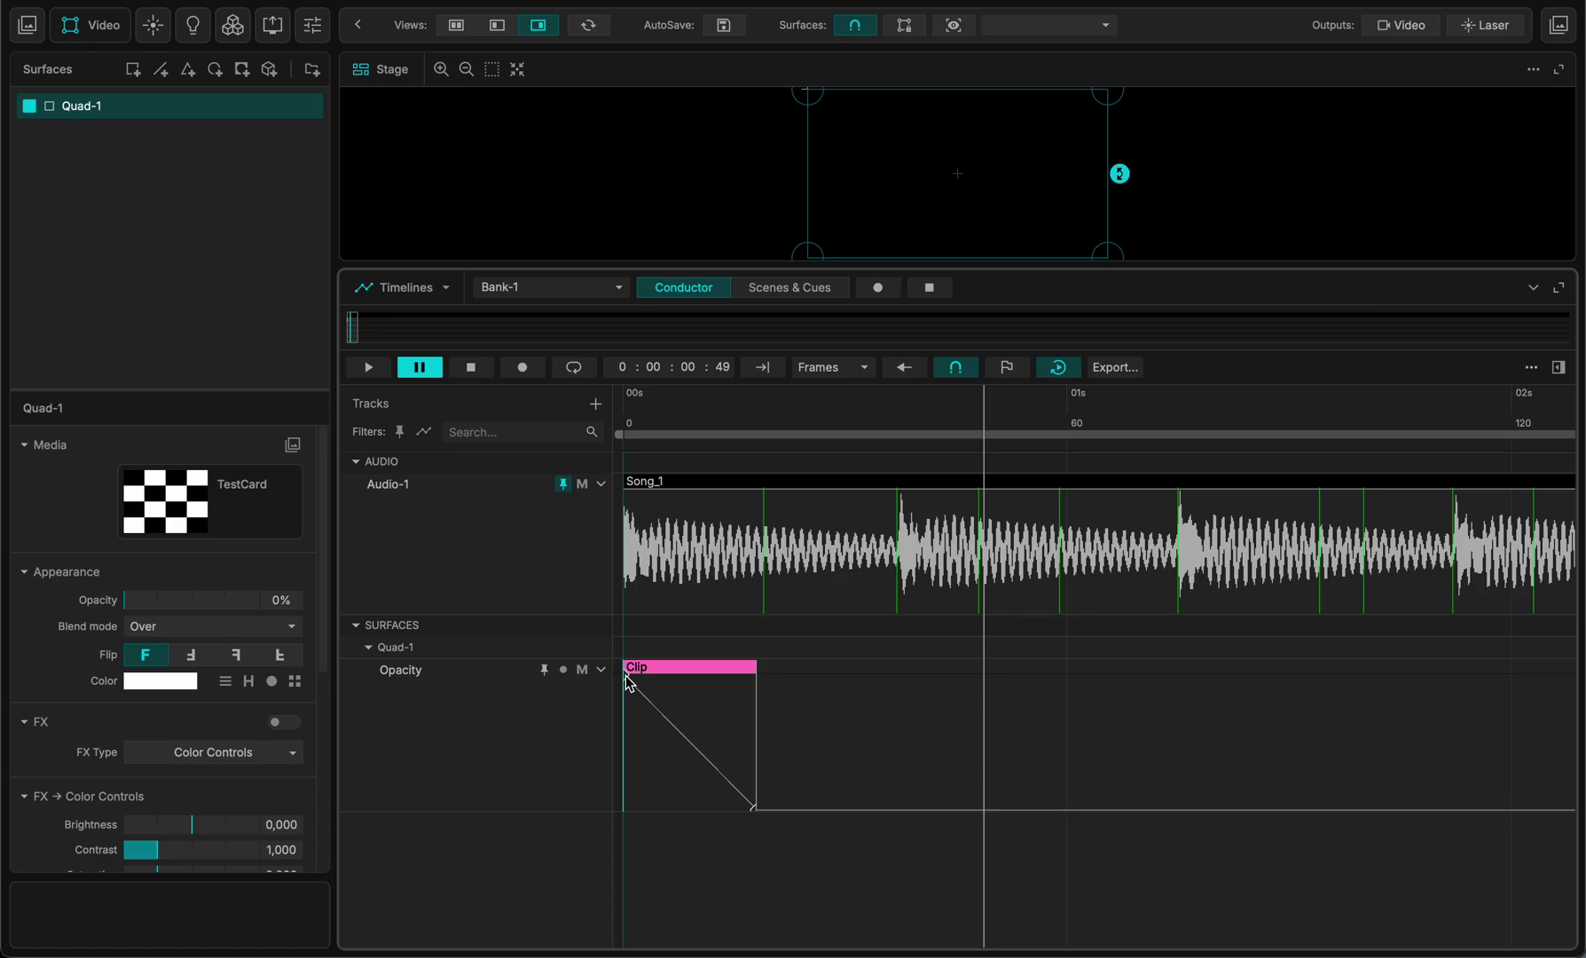
click(629, 683)
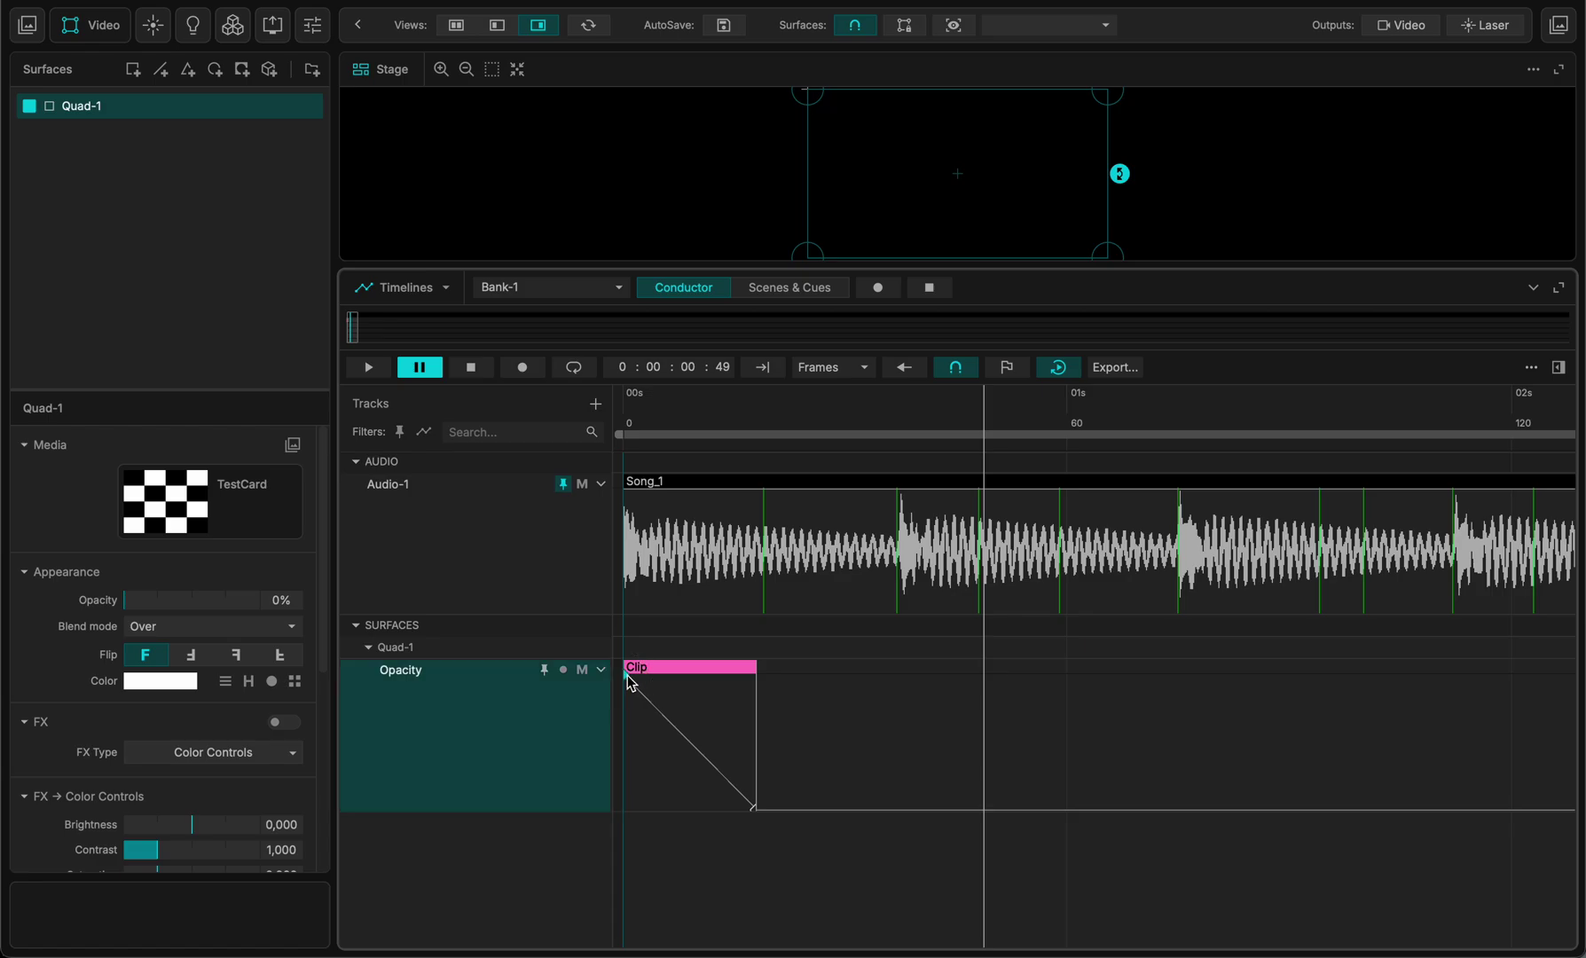
double_click(627, 676)
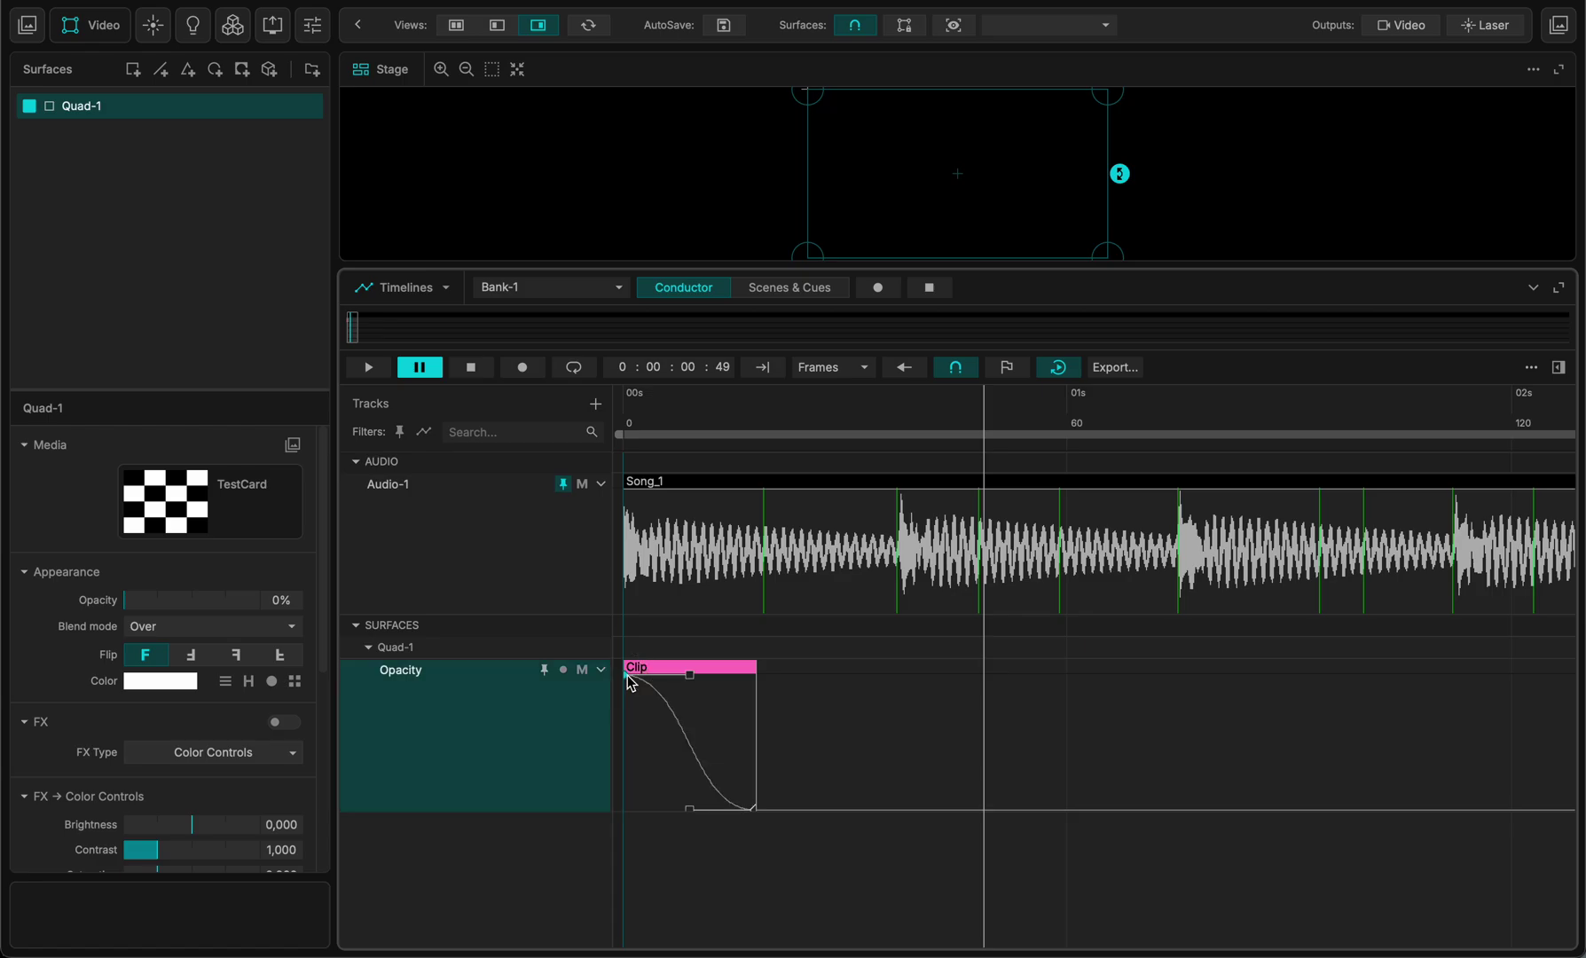
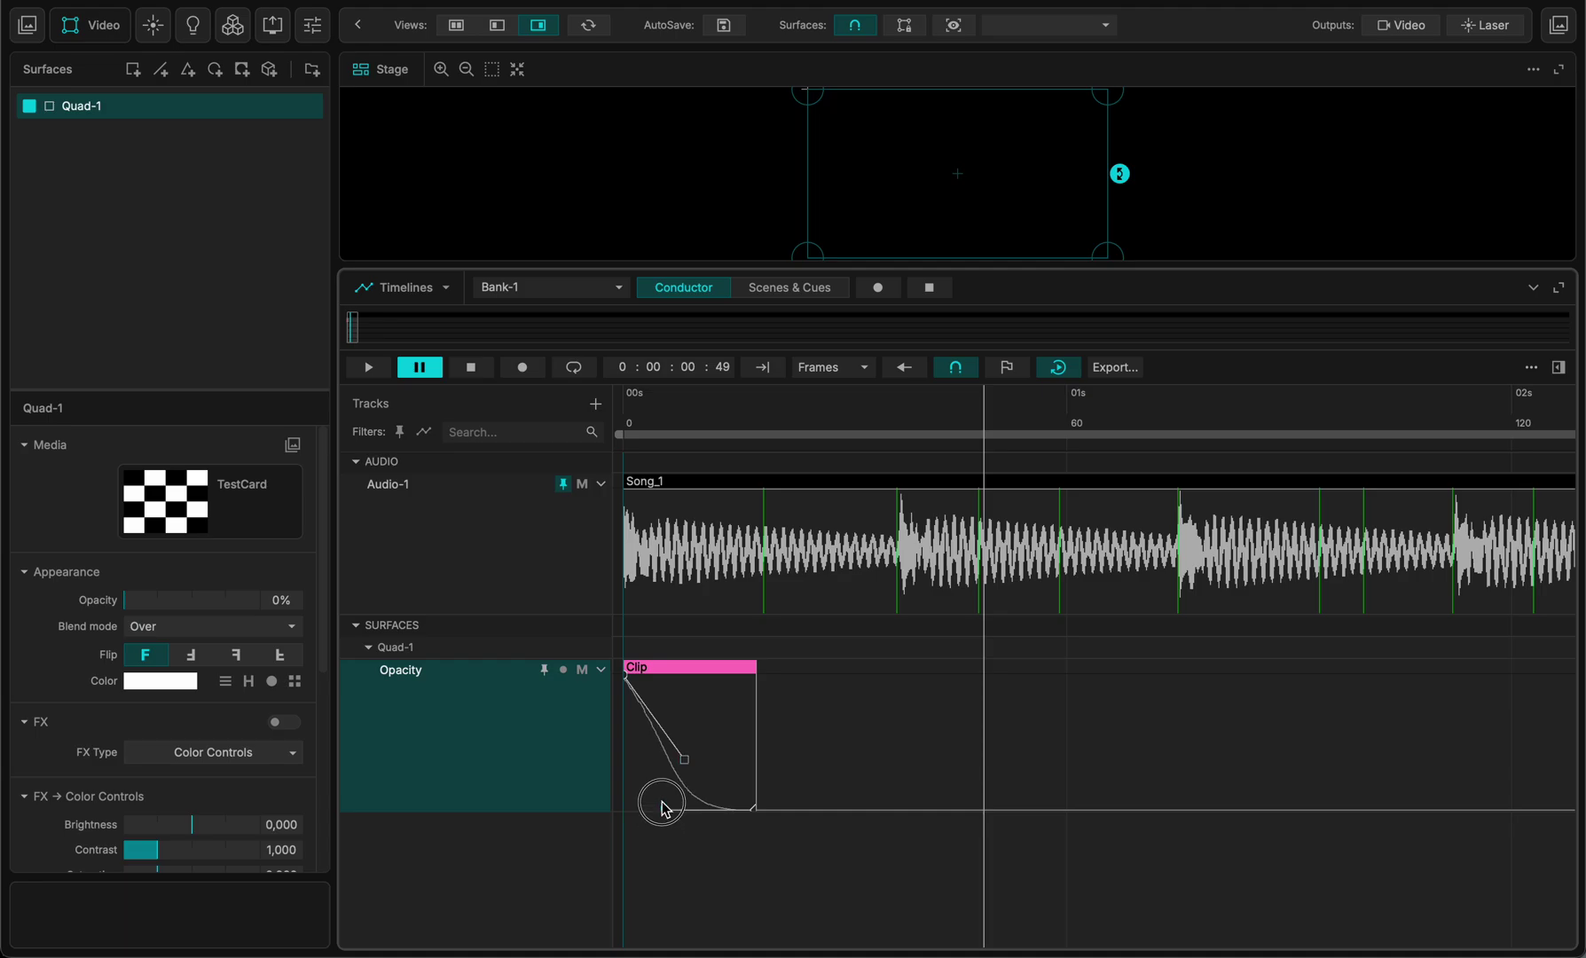
Return the playhead to the timeline start and play the opening twice to check the fade against the beat
drag(685, 415, 627, 412)
key(space)
key(space)
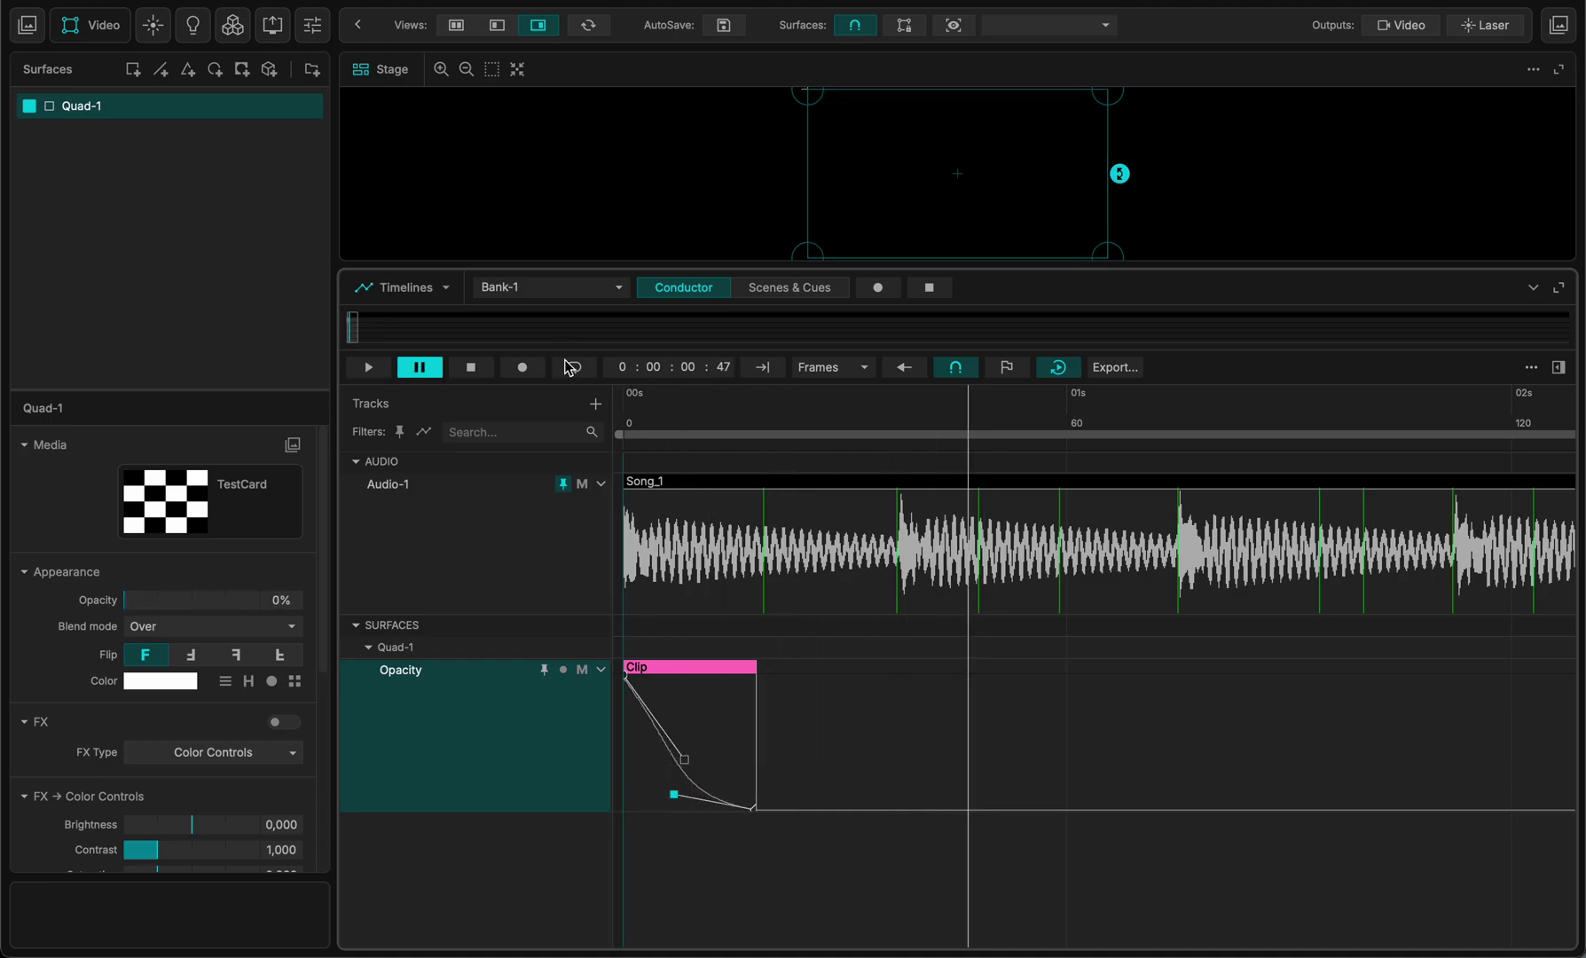
key(space)
key(space)
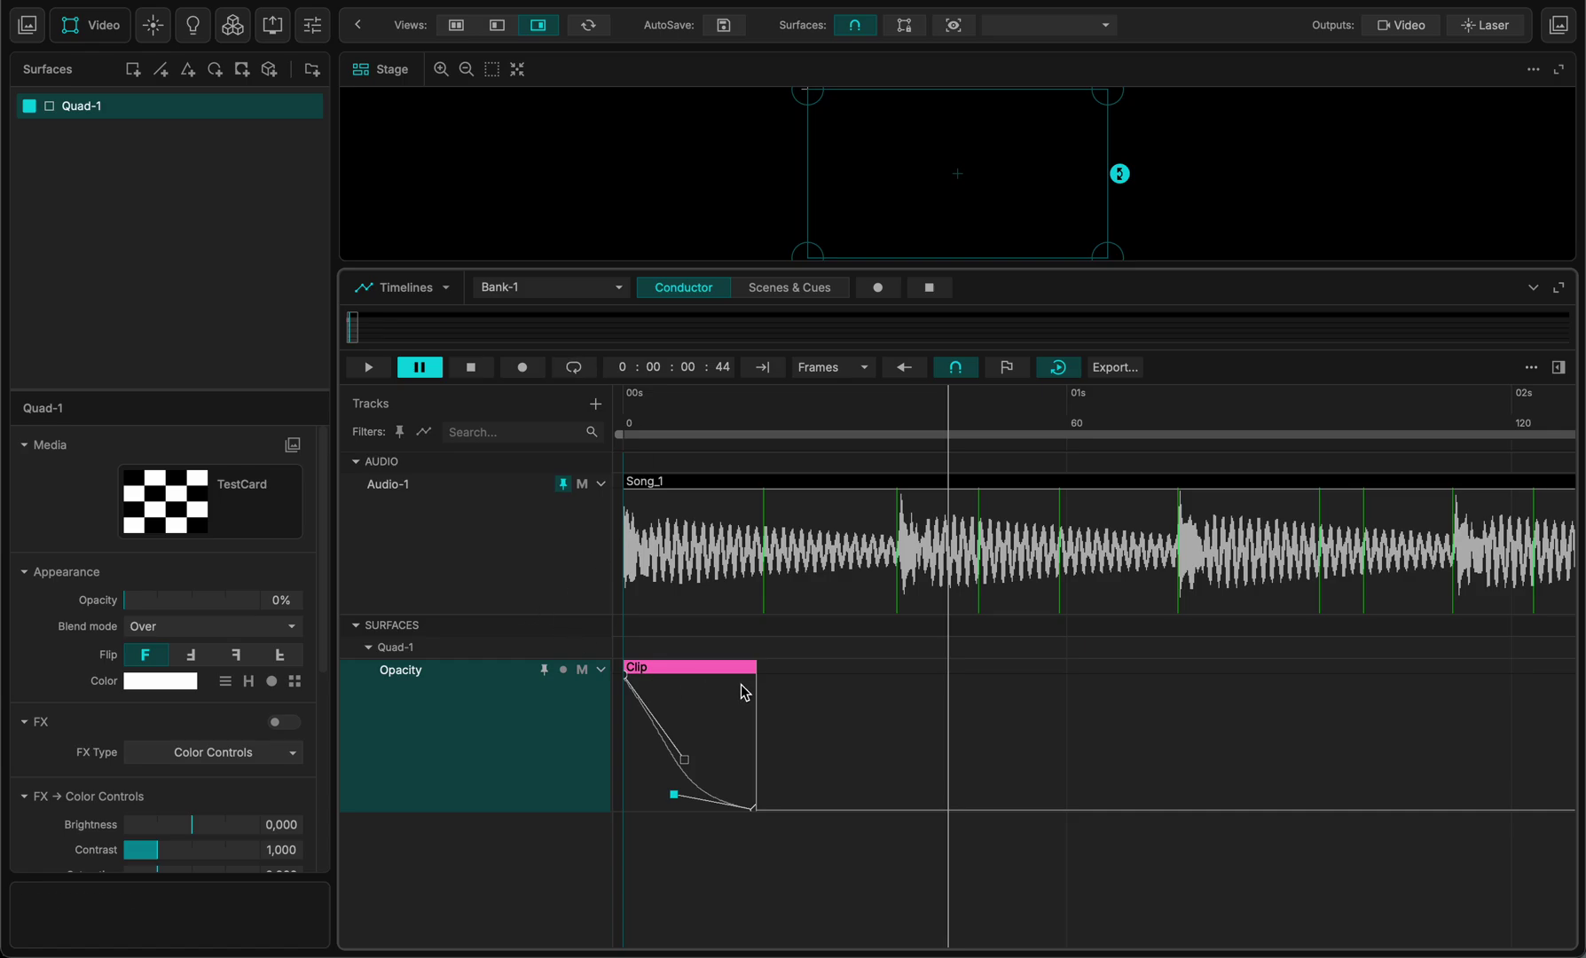
Rename the opacity fade clip as Beat
click(795, 705)
click(697, 668)
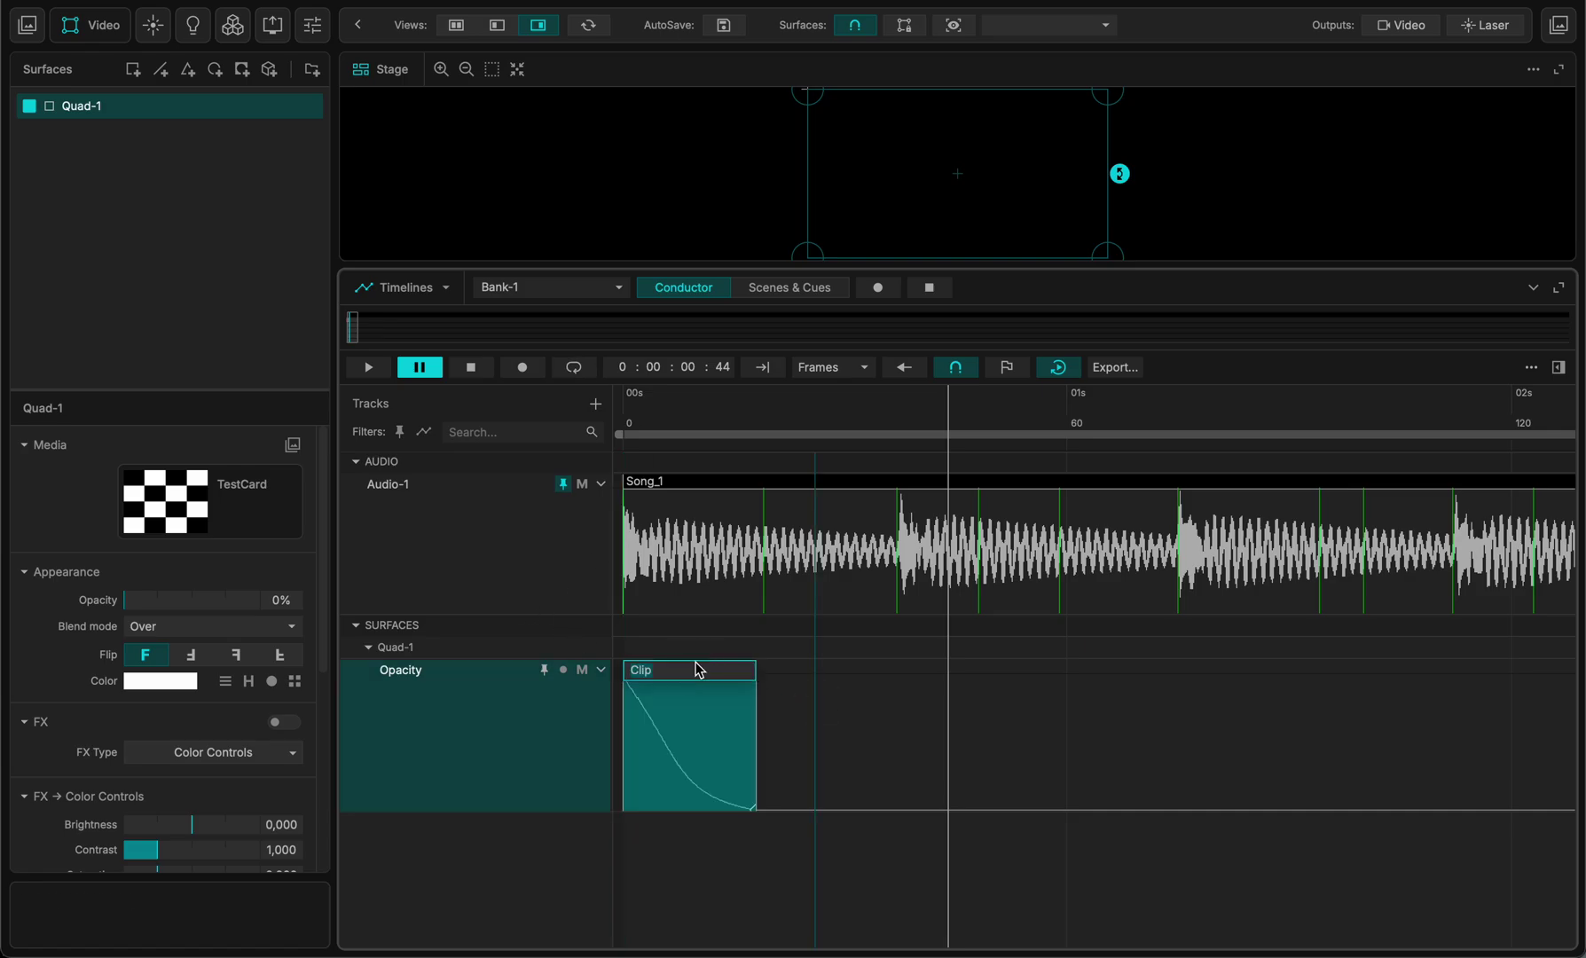
double_click(697, 668)
text(Beat)
key(Return)
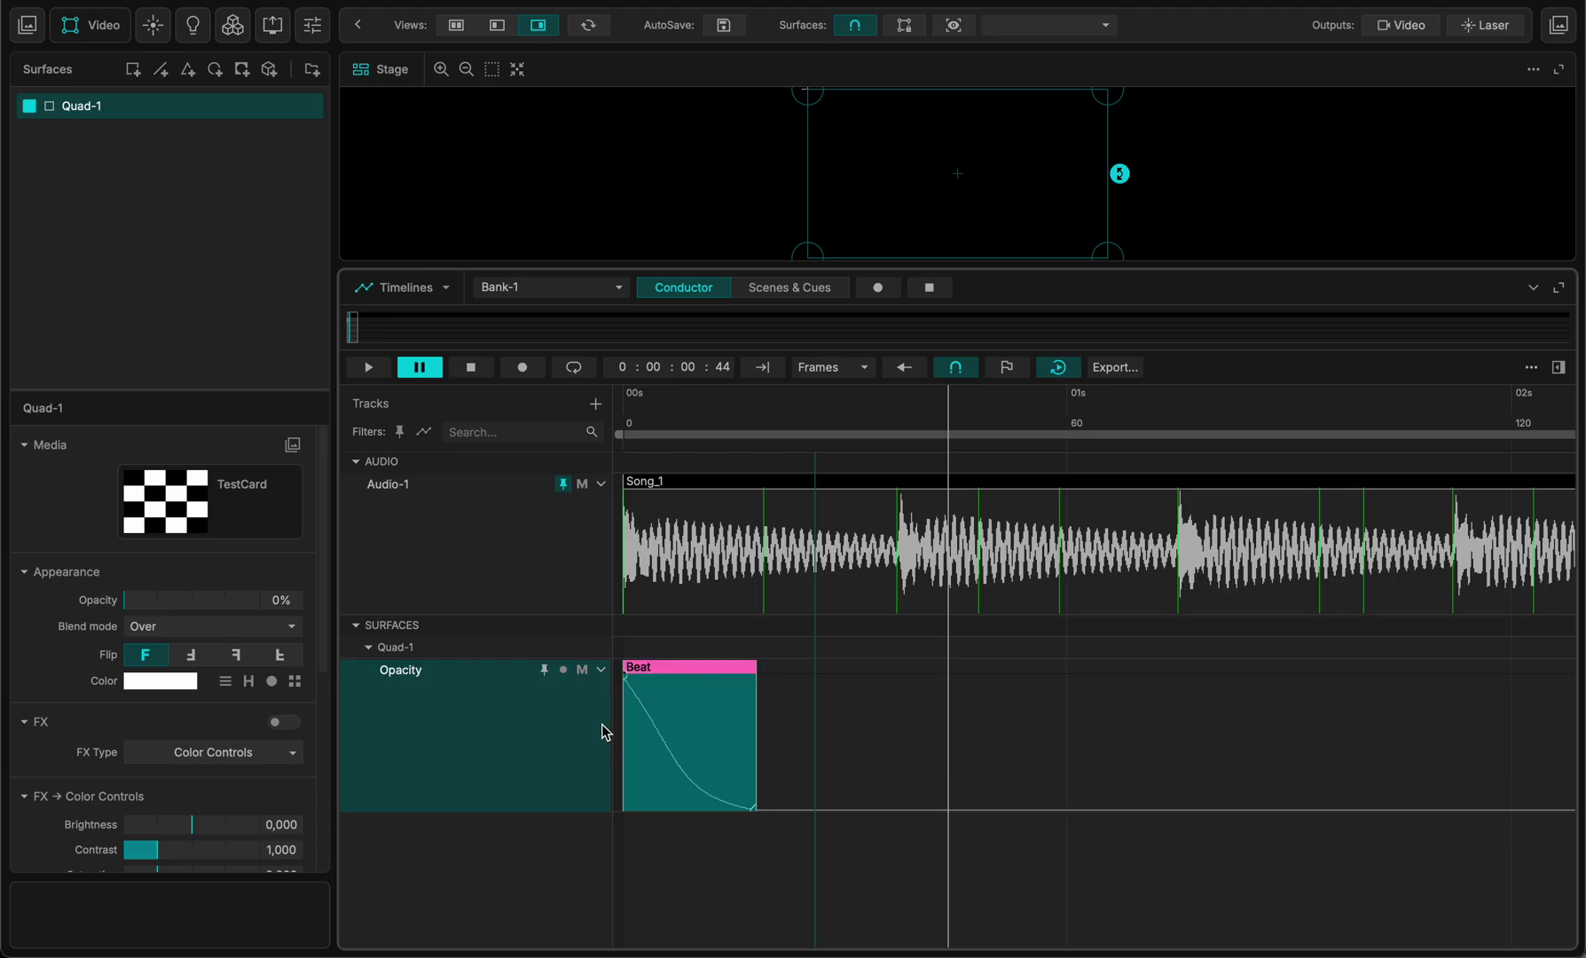
Rename the opacity fade clip as Boom
double_click(648, 668)
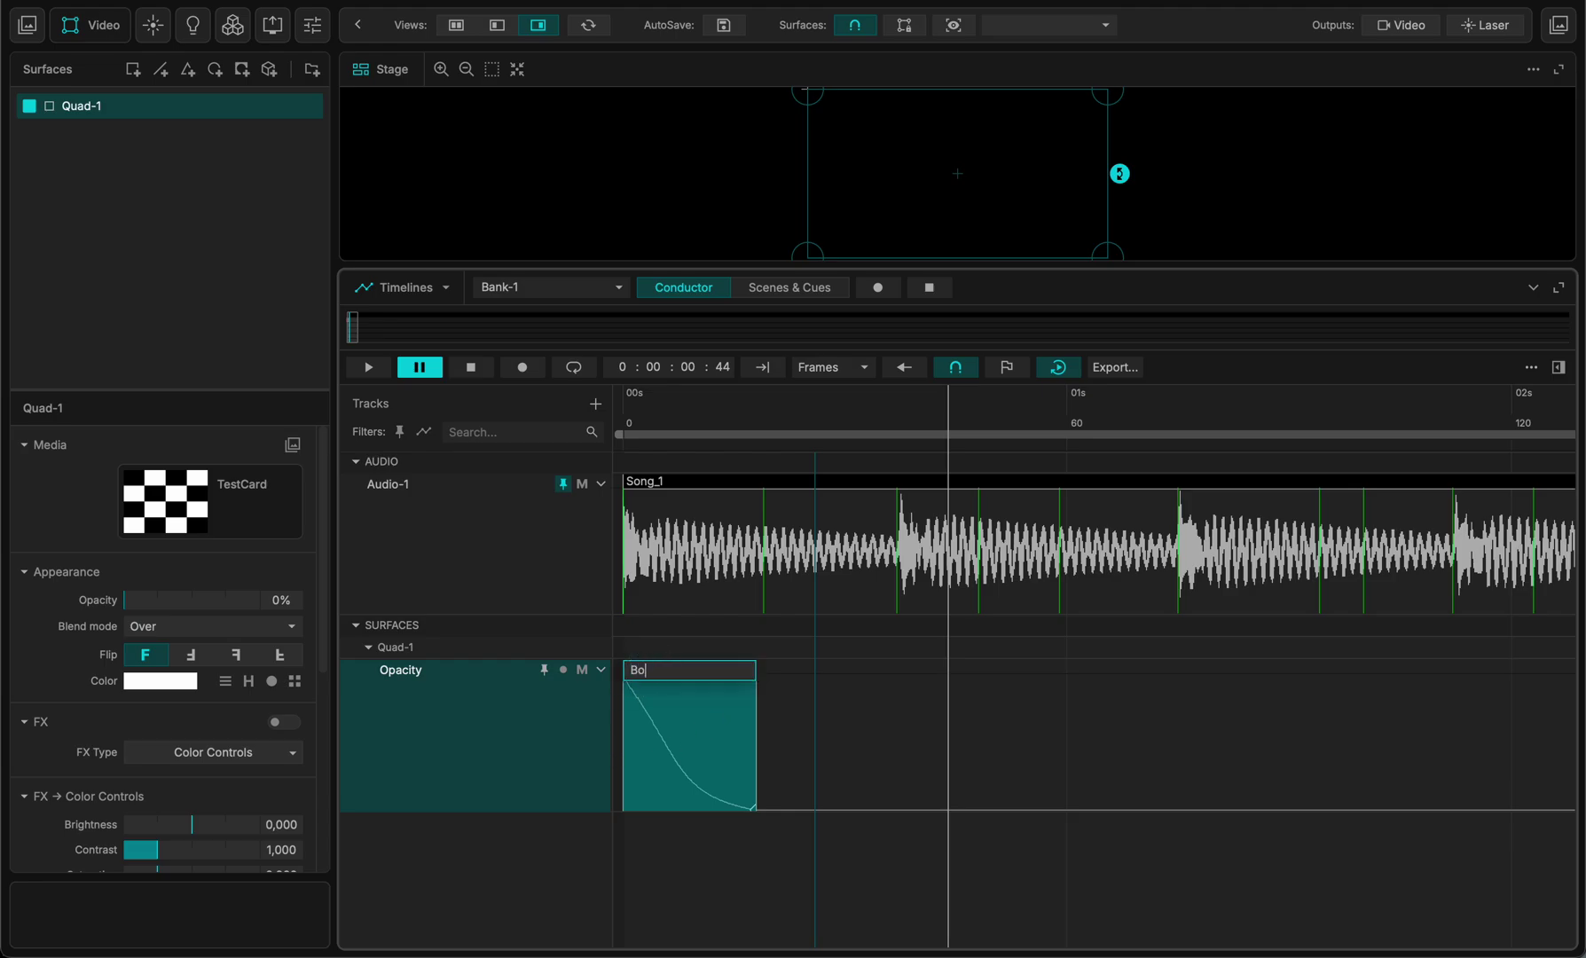
text(Boom)
key(Return)
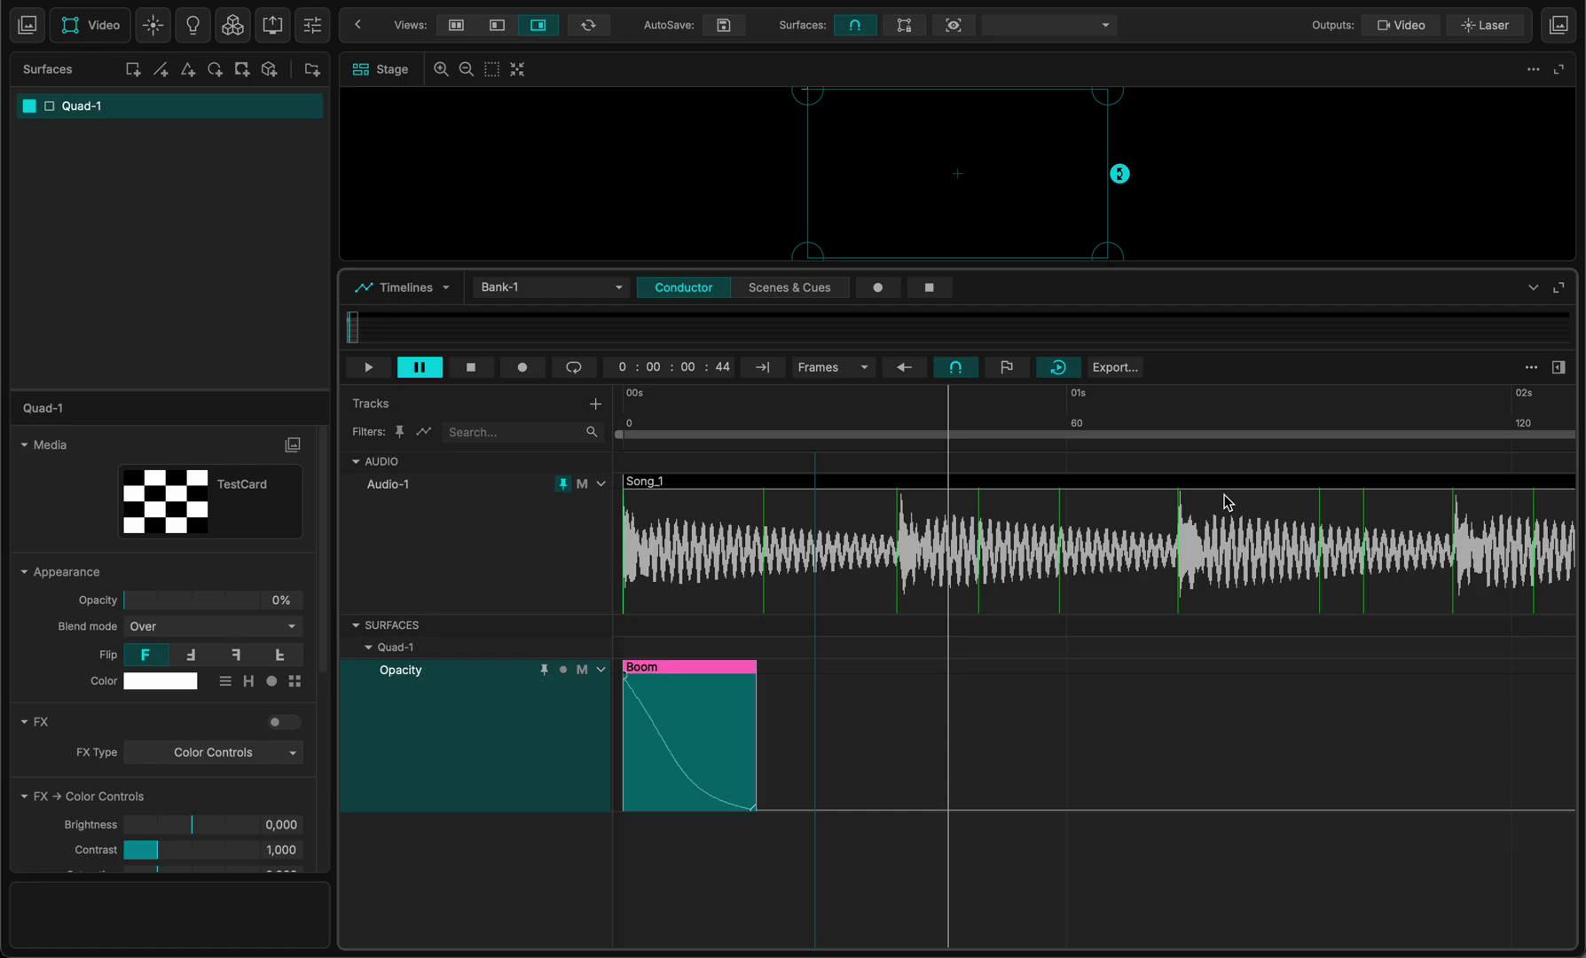
Show the keyframe properties, set the Boom clip's colour to hot pink from the palette, and clear the selection
click(1558, 366)
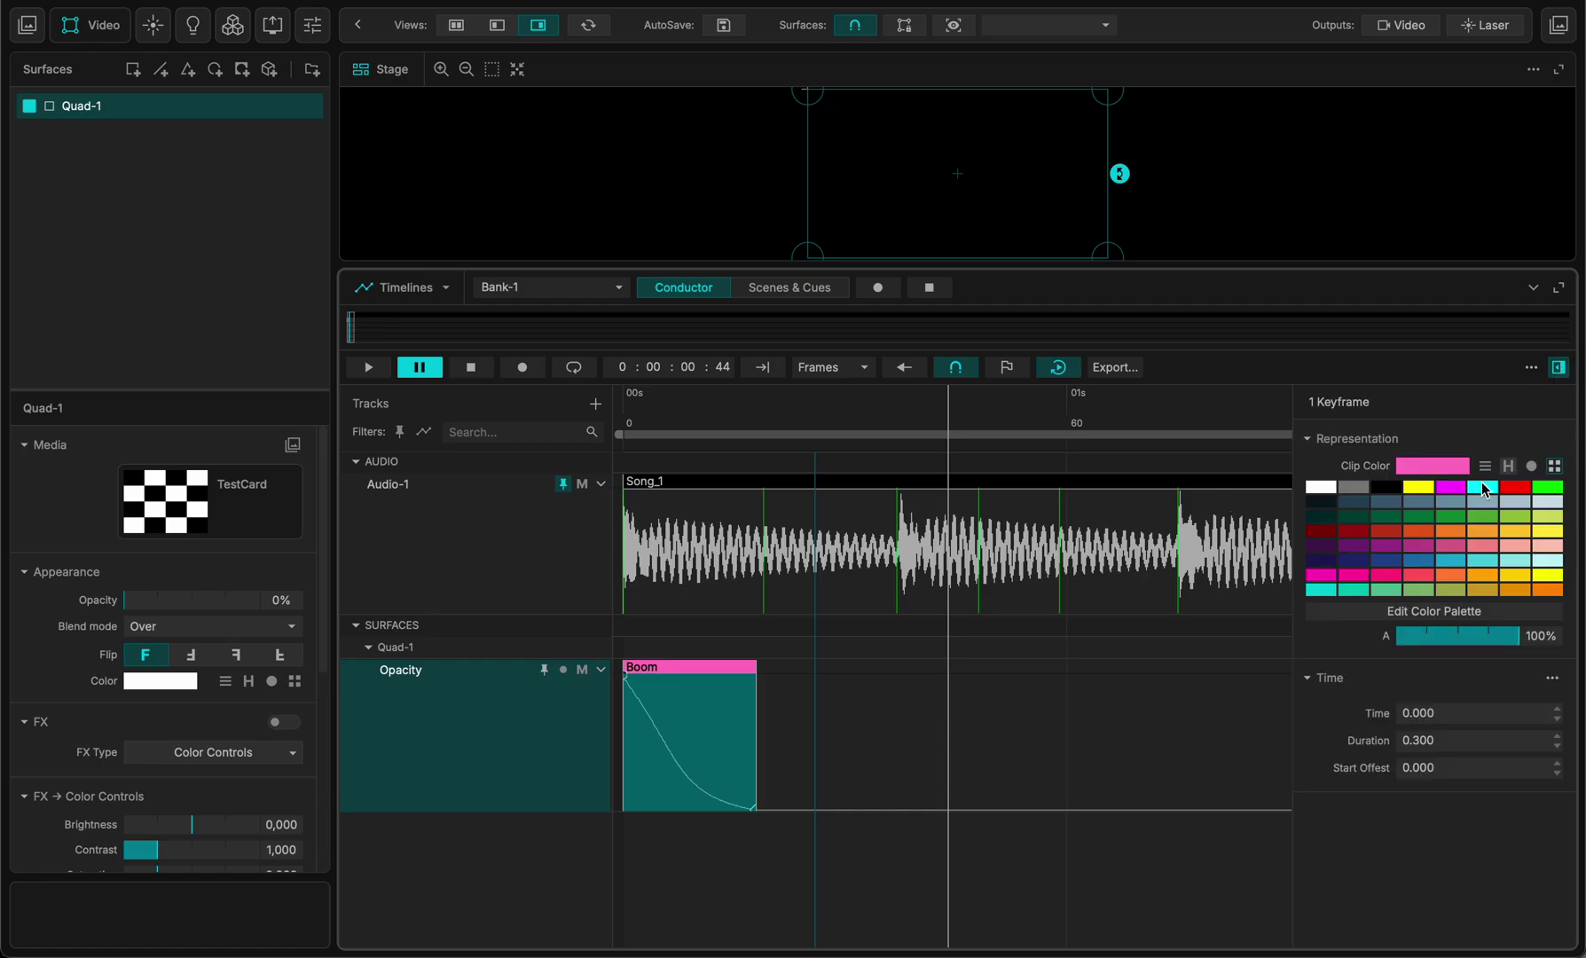
click(1353, 576)
click(1318, 578)
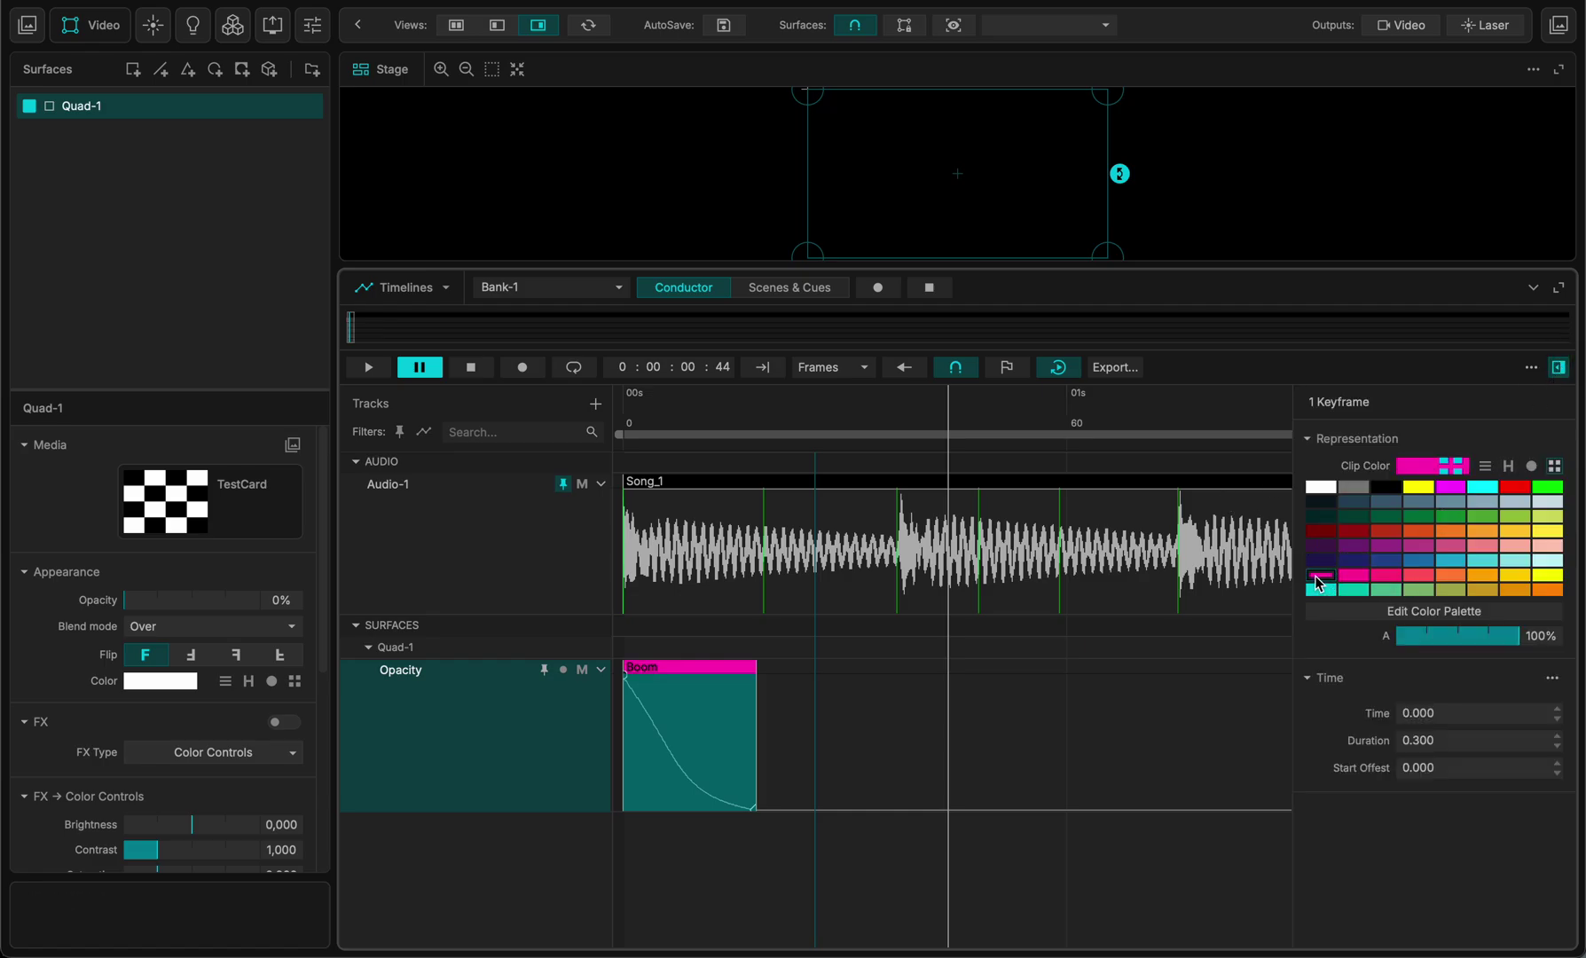
click(1102, 726)
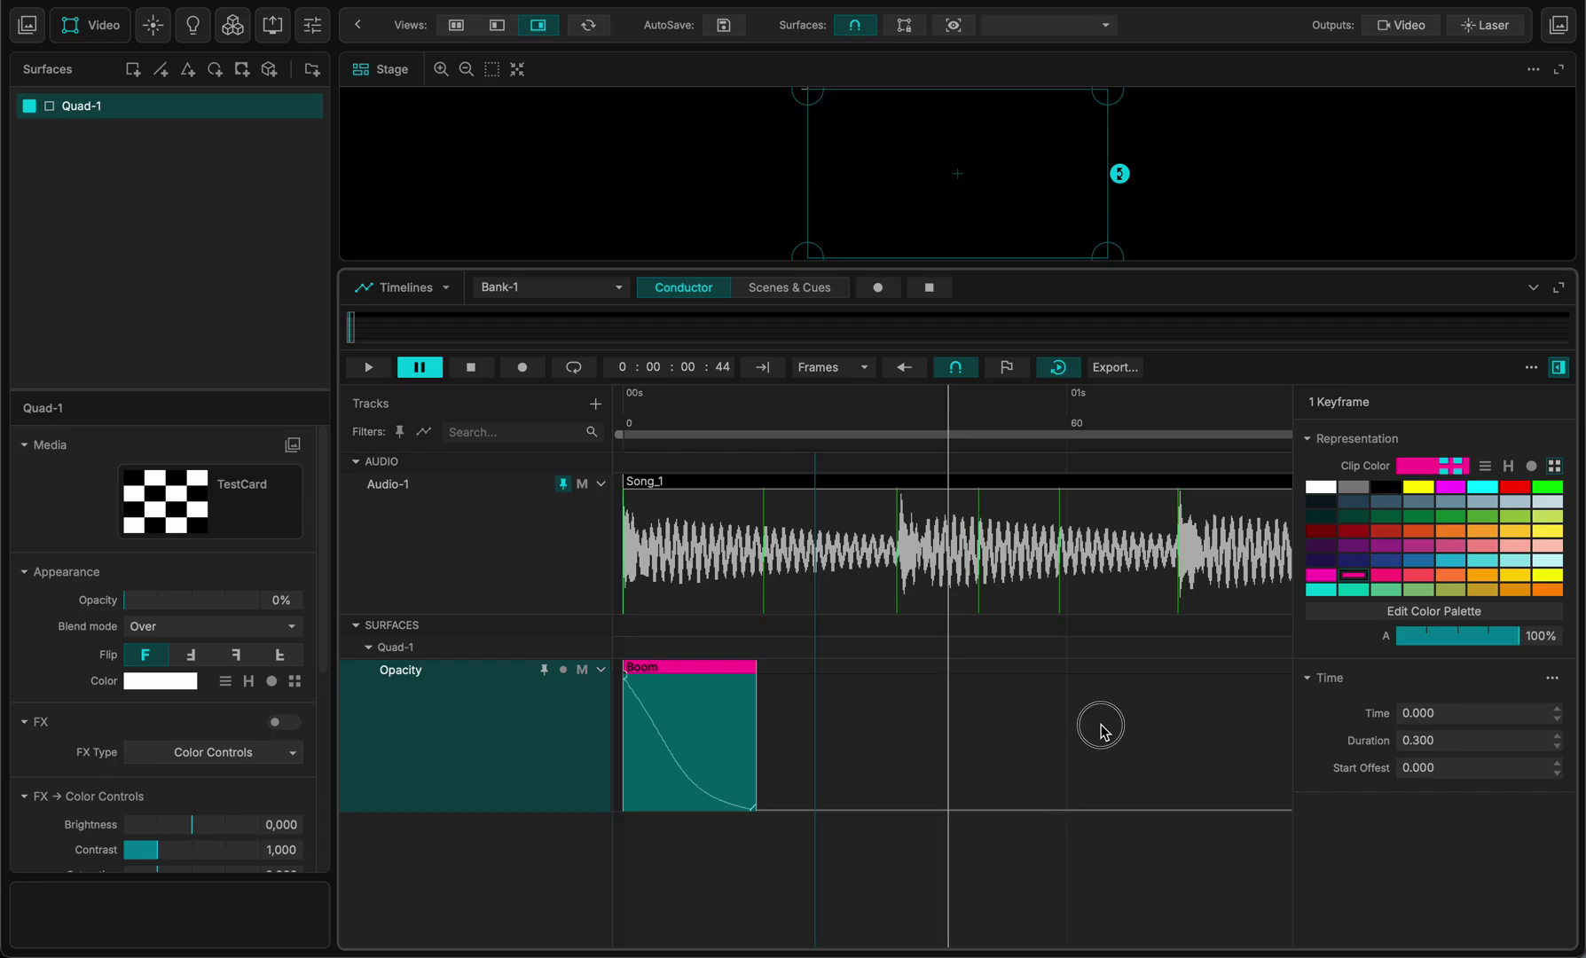
Duplicate the Boom clip onto the song's next four main beats, placing the last copy at time 2.500
scroll(885, 697, down, 5)
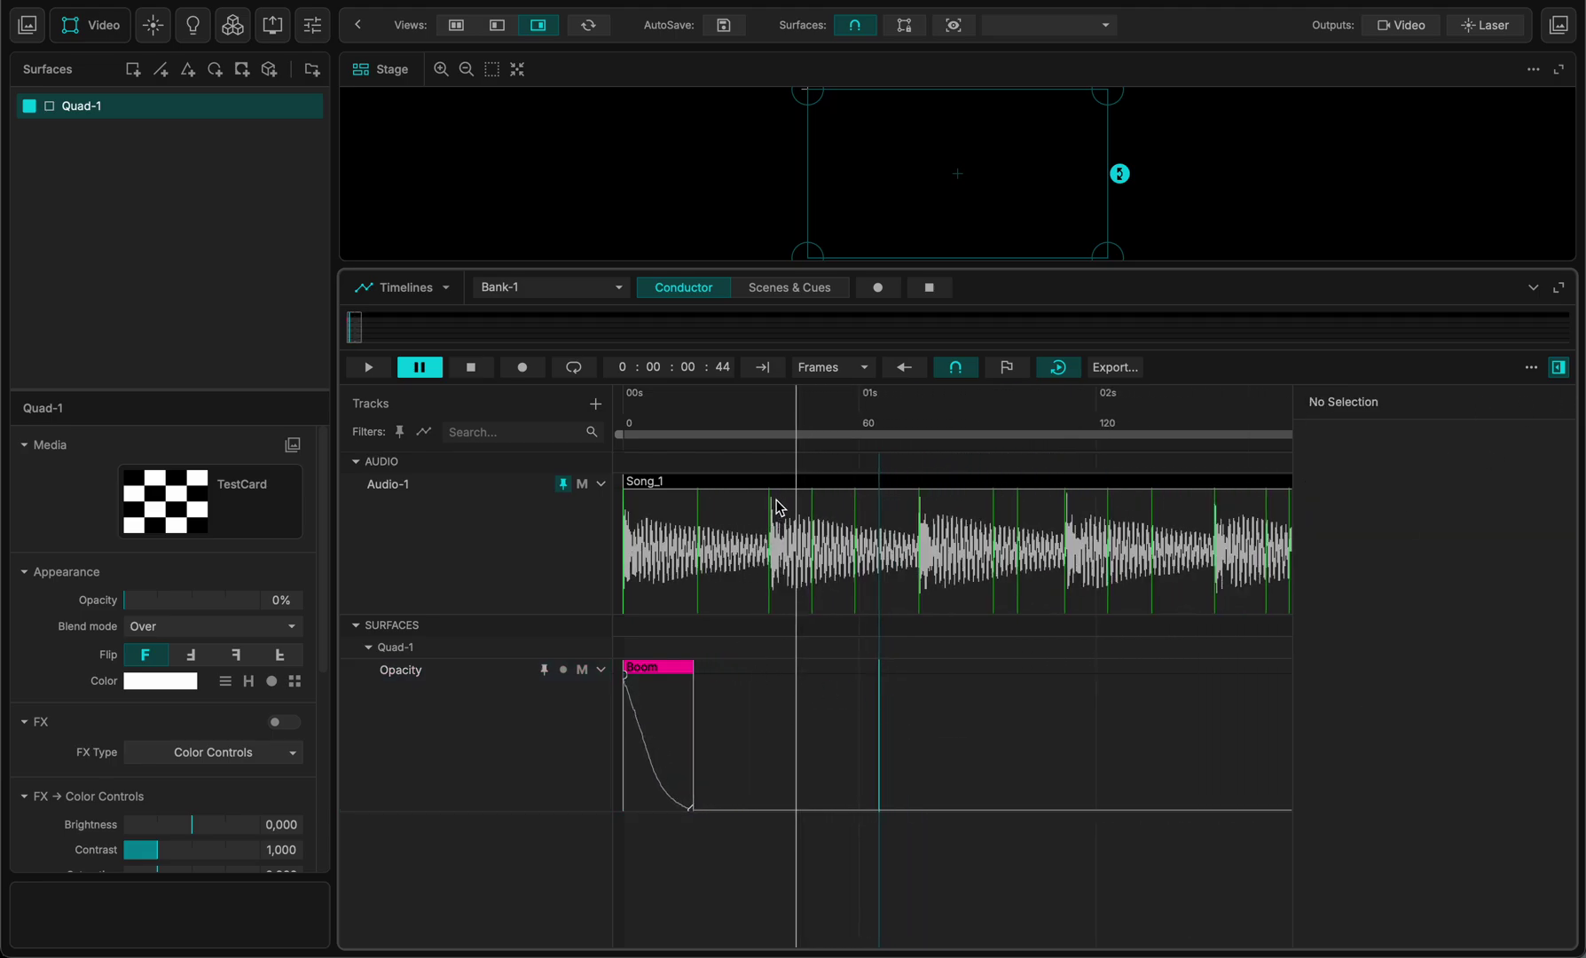
click(657, 674)
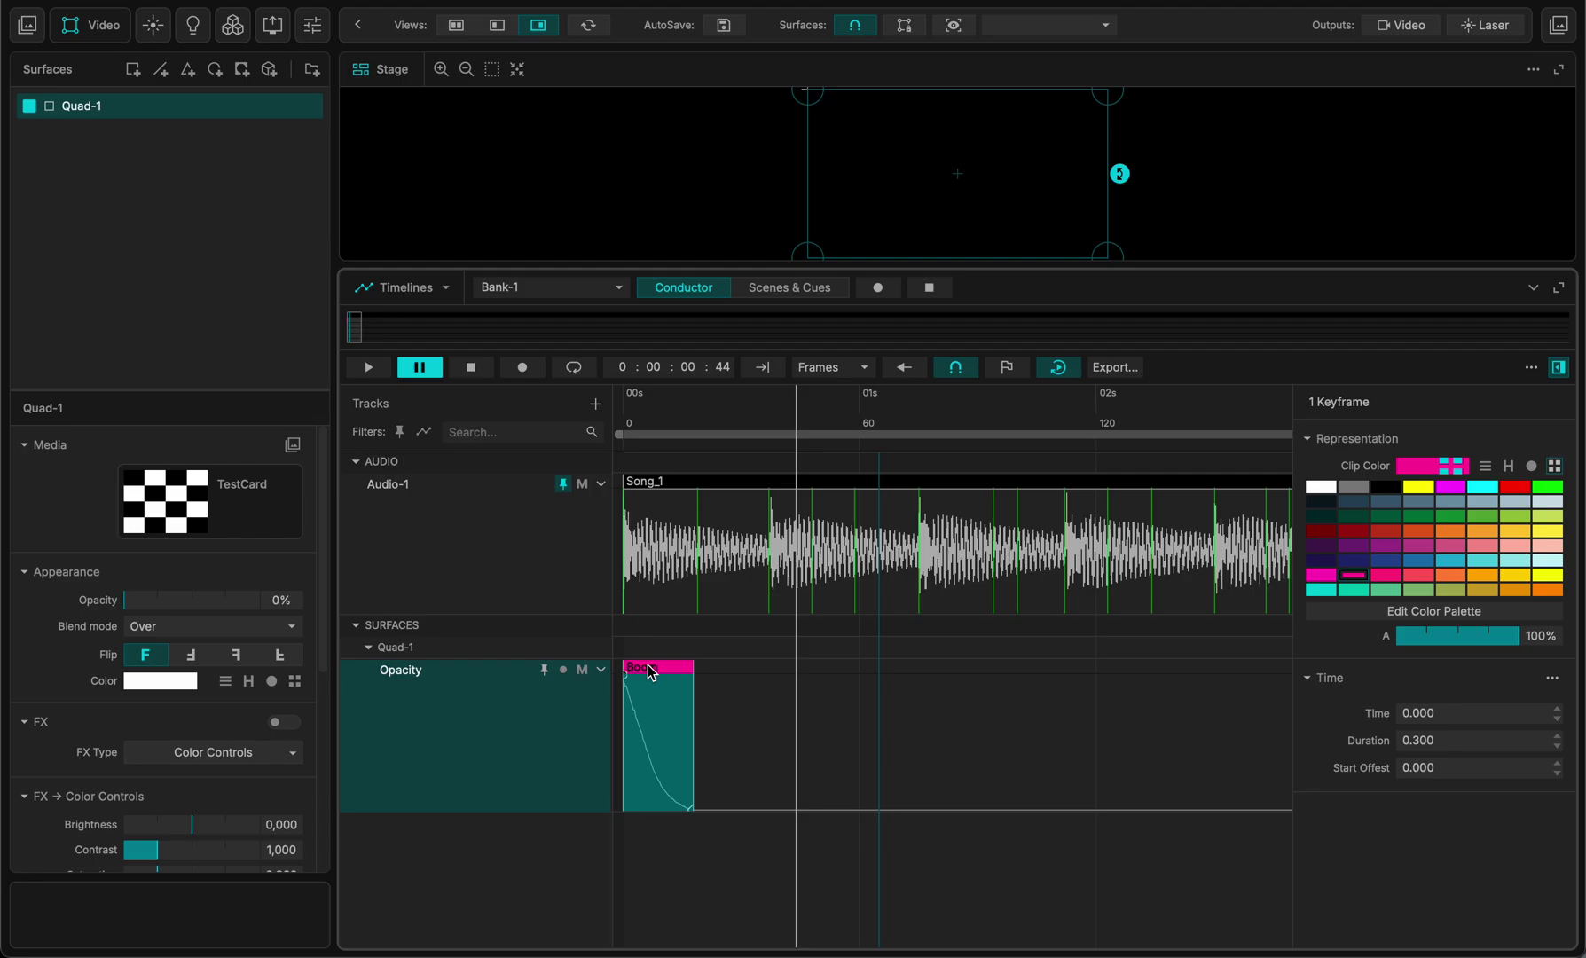
drag(652, 672, 1250, 669)
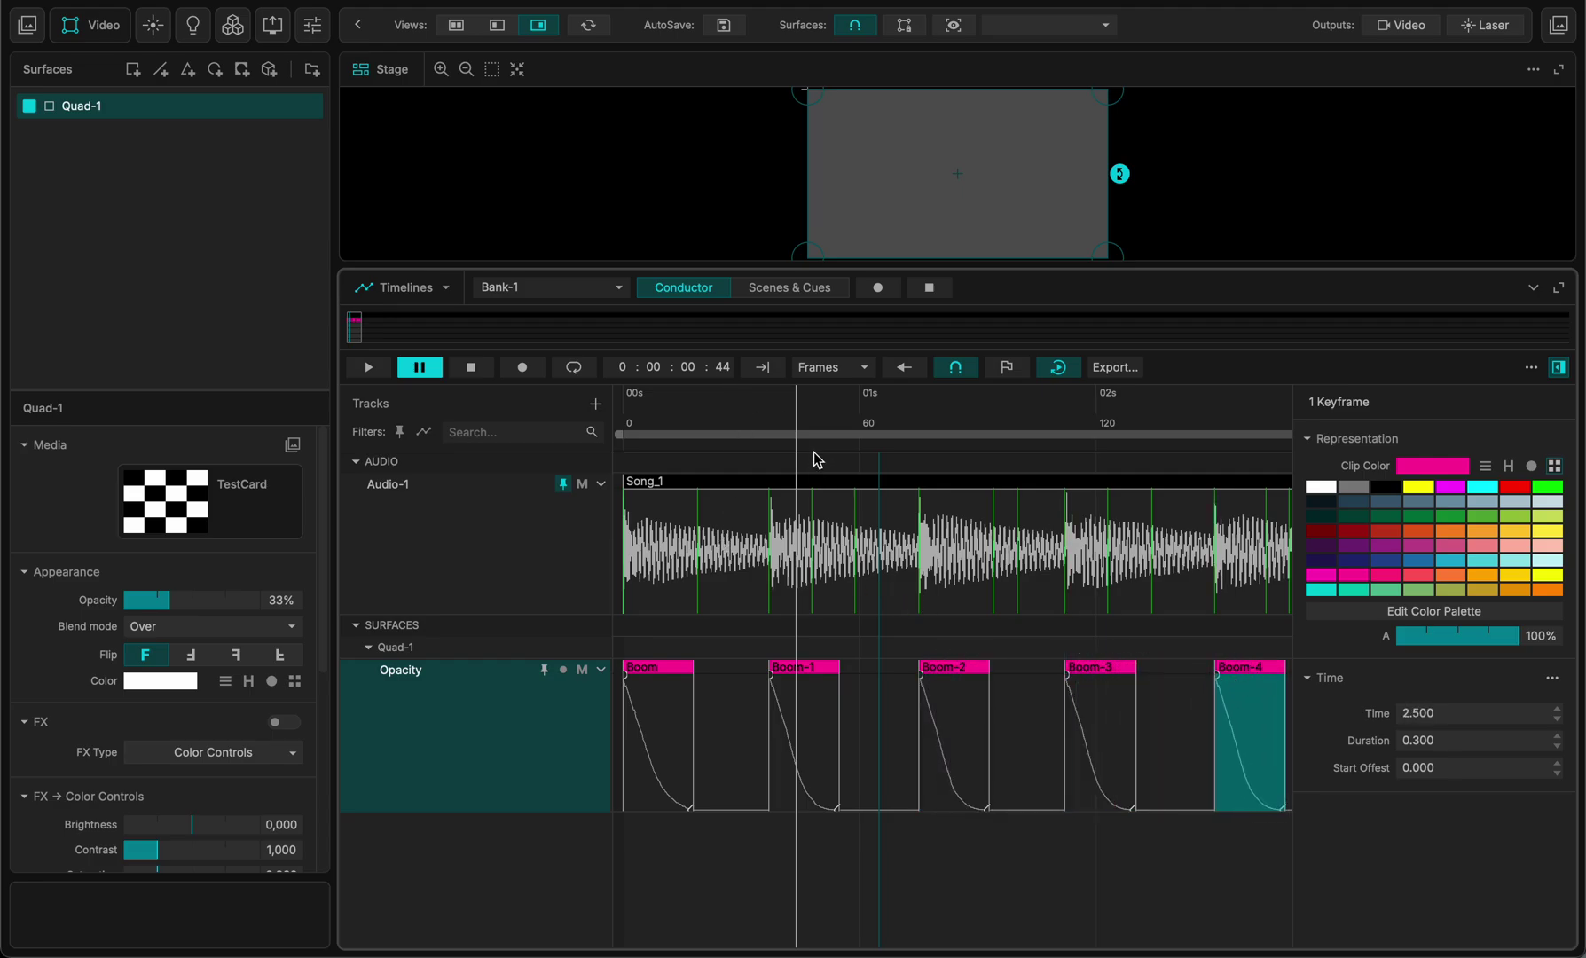
Return the playhead to the timeline start and play through the five Boom clips to check them against the beats
drag(785, 417, 474, 399)
key(space)
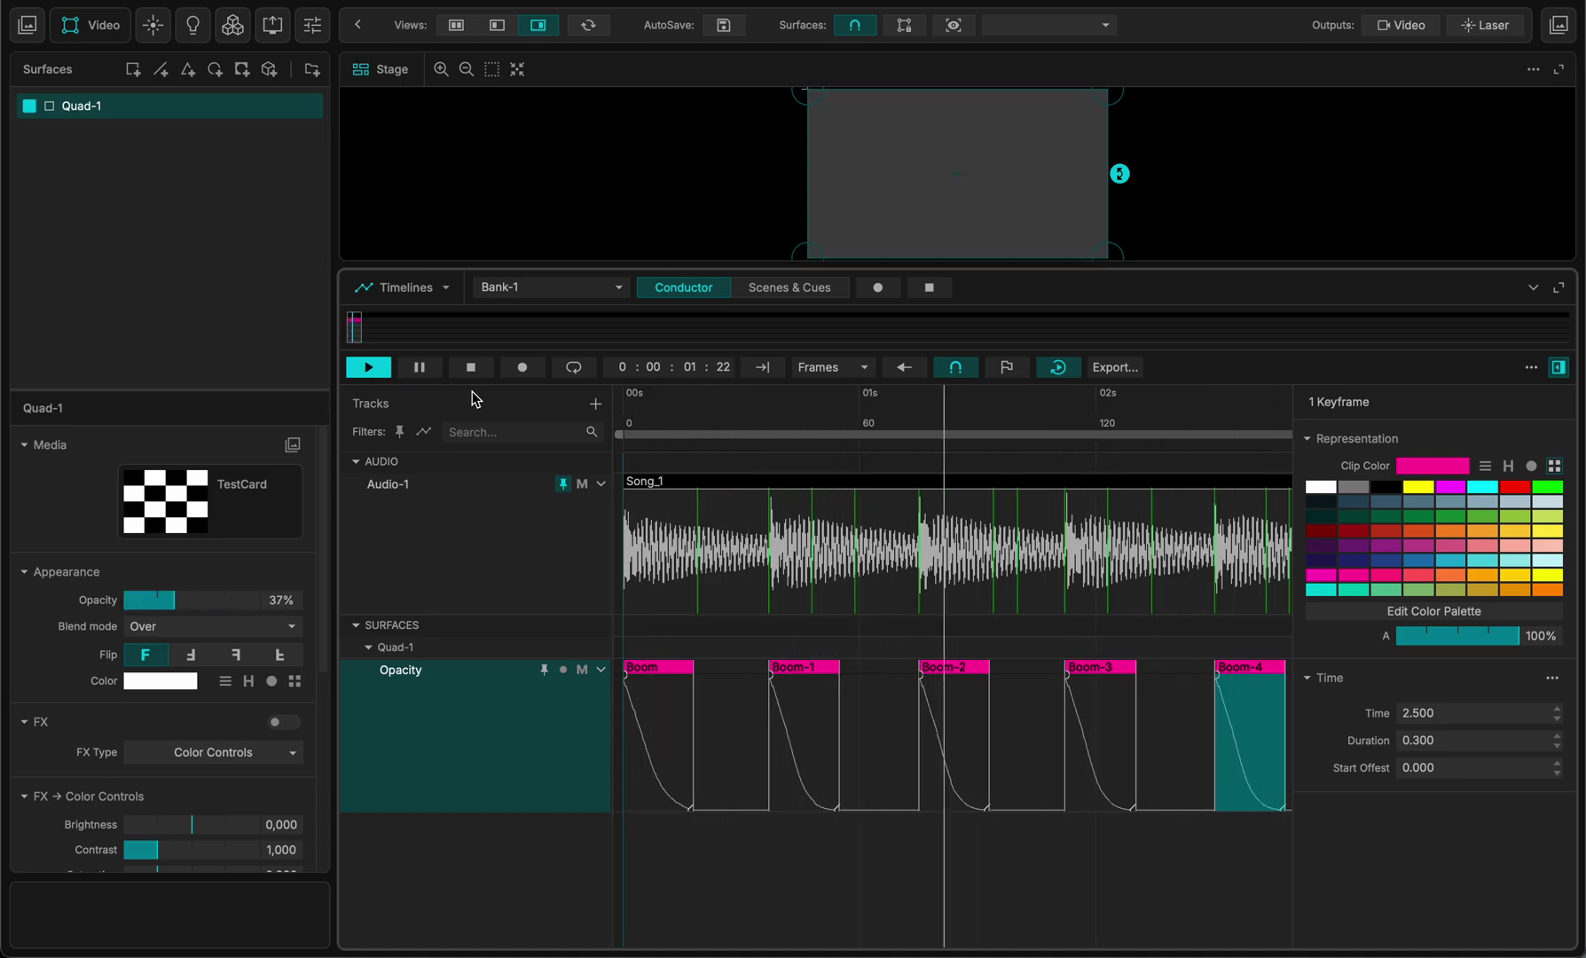
key(space)
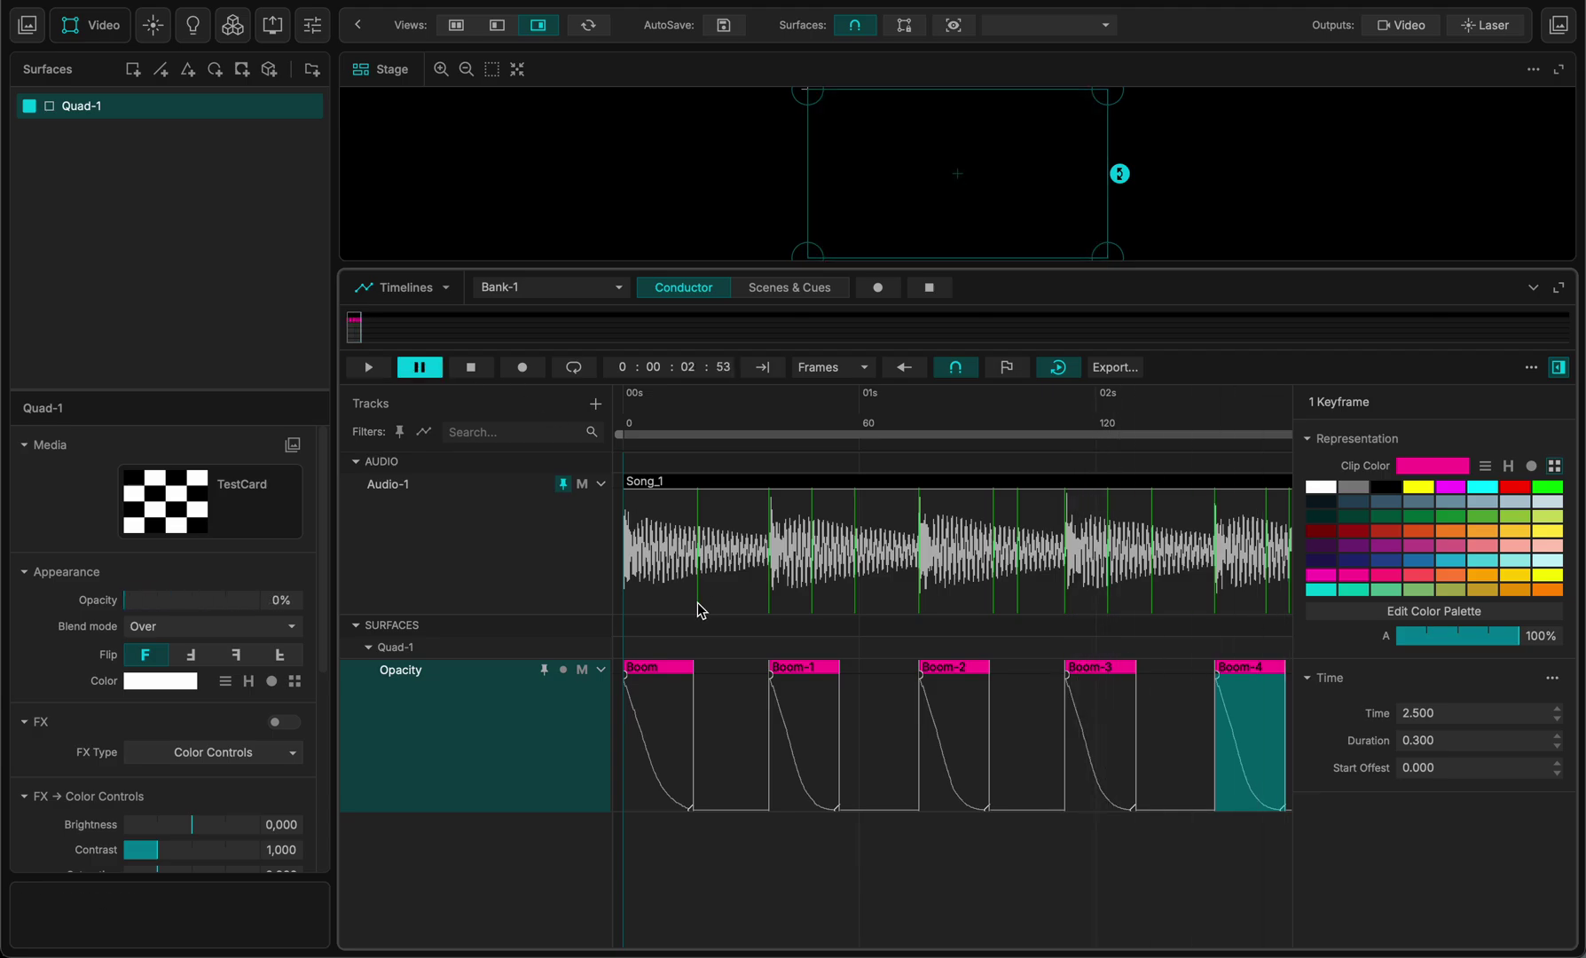
Hide the keyframe properties and duplicate the last Boom clip onto the next main beat, just after the three-second mark
click(1558, 366)
click(1250, 674)
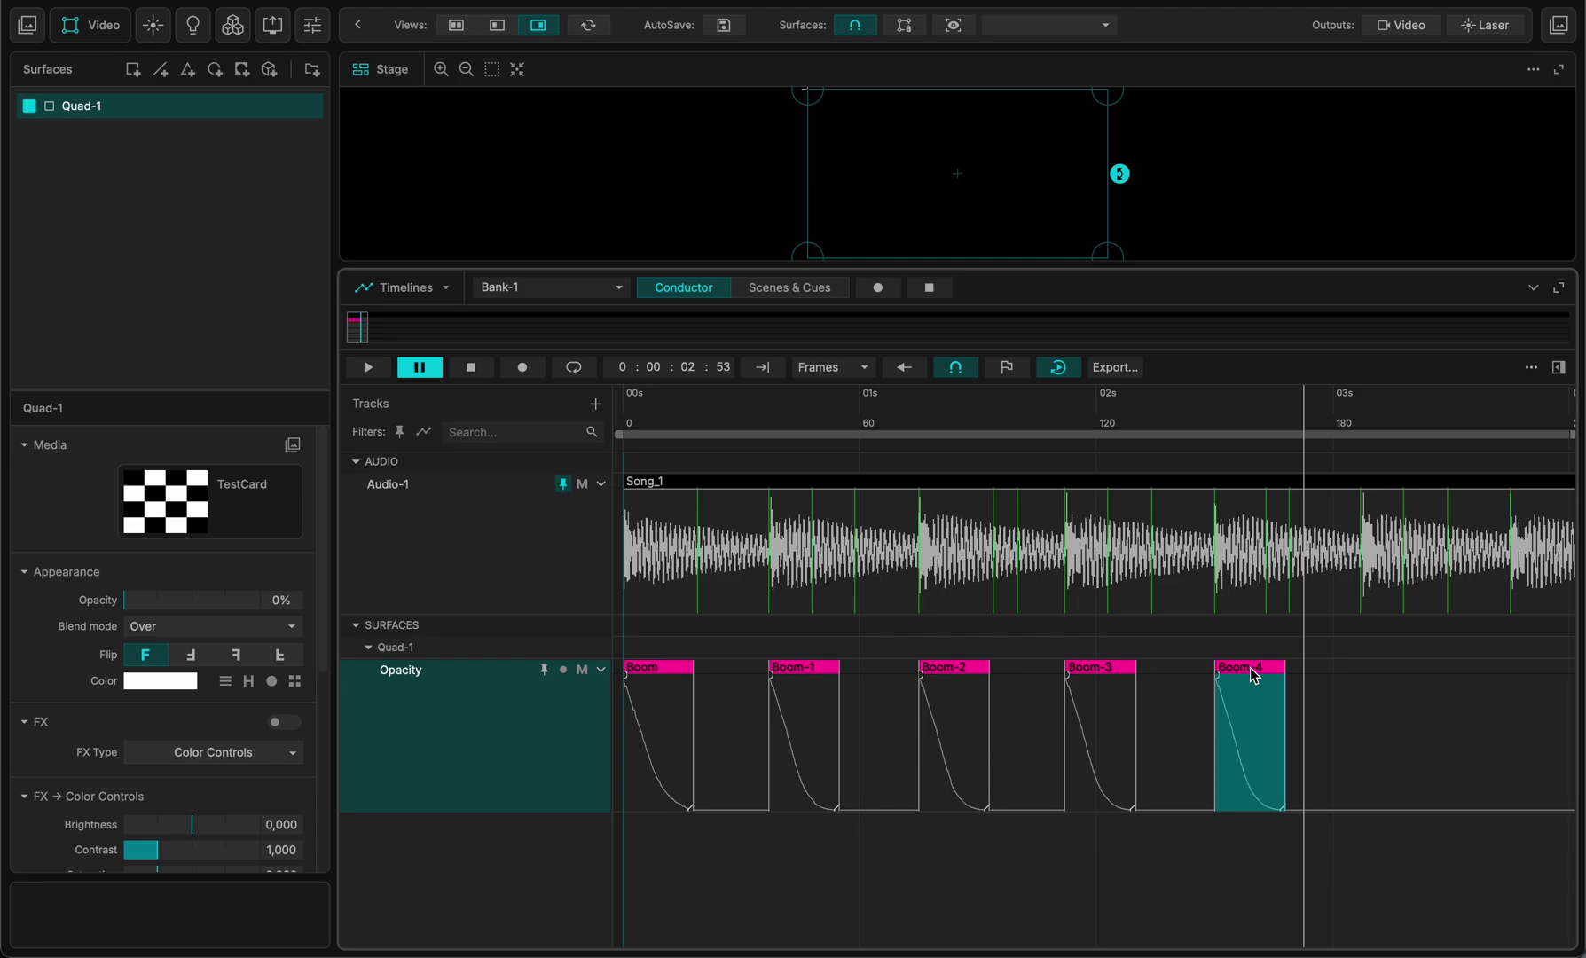
drag(1250, 674, 1397, 687)
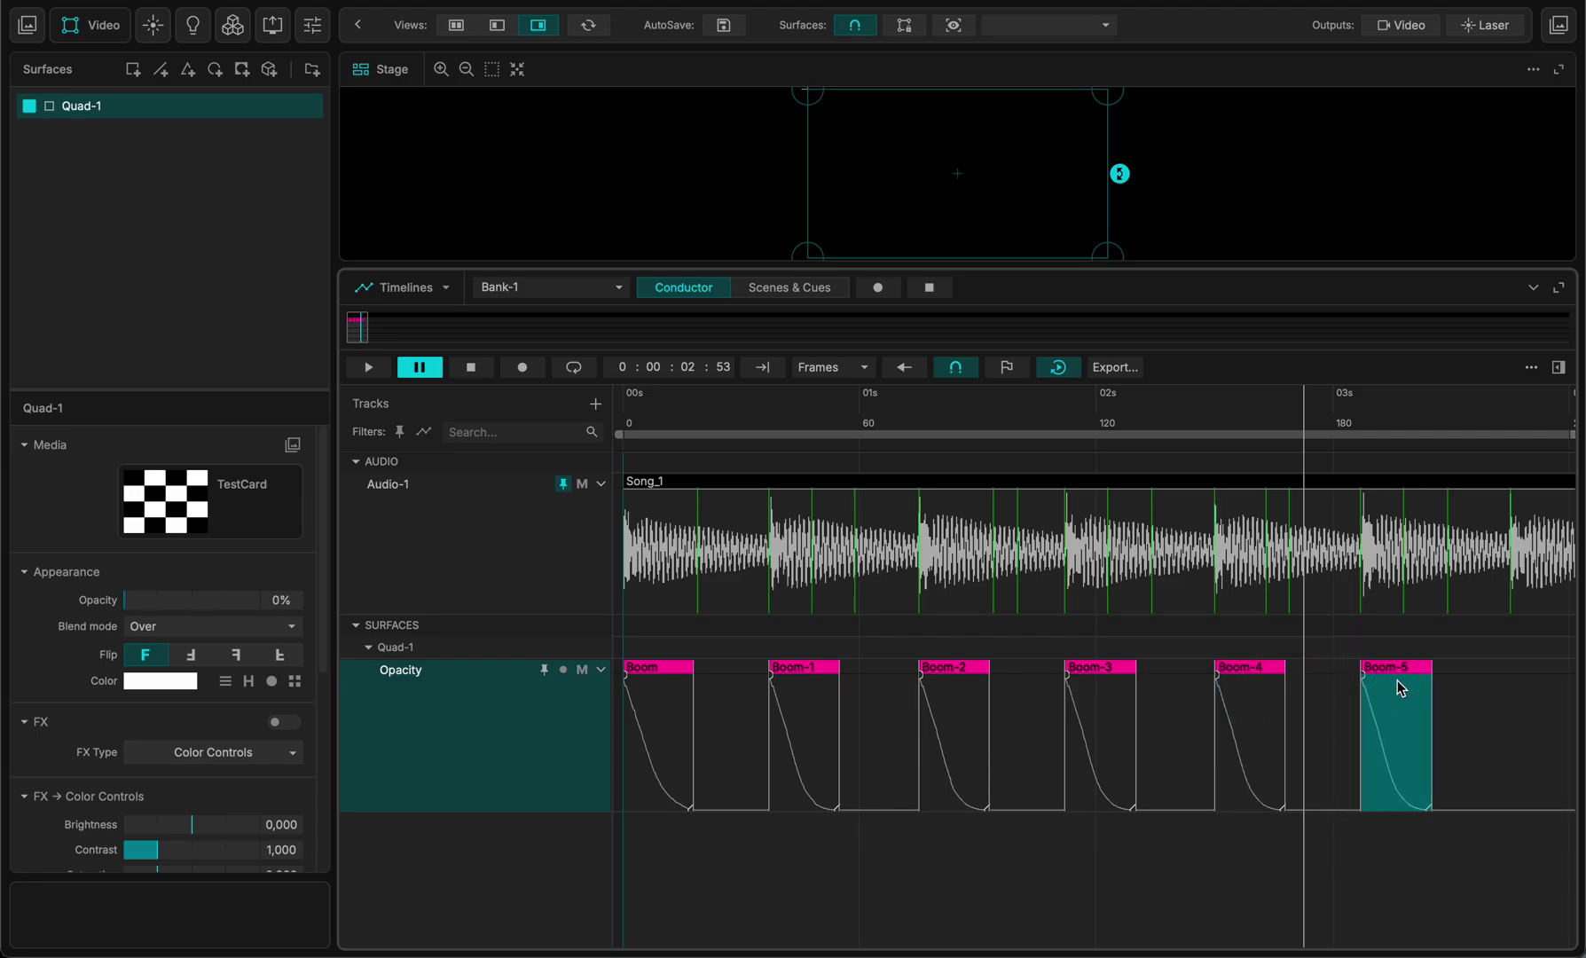
Rename the audio track as SongTrack and show its track properties
click(471, 748)
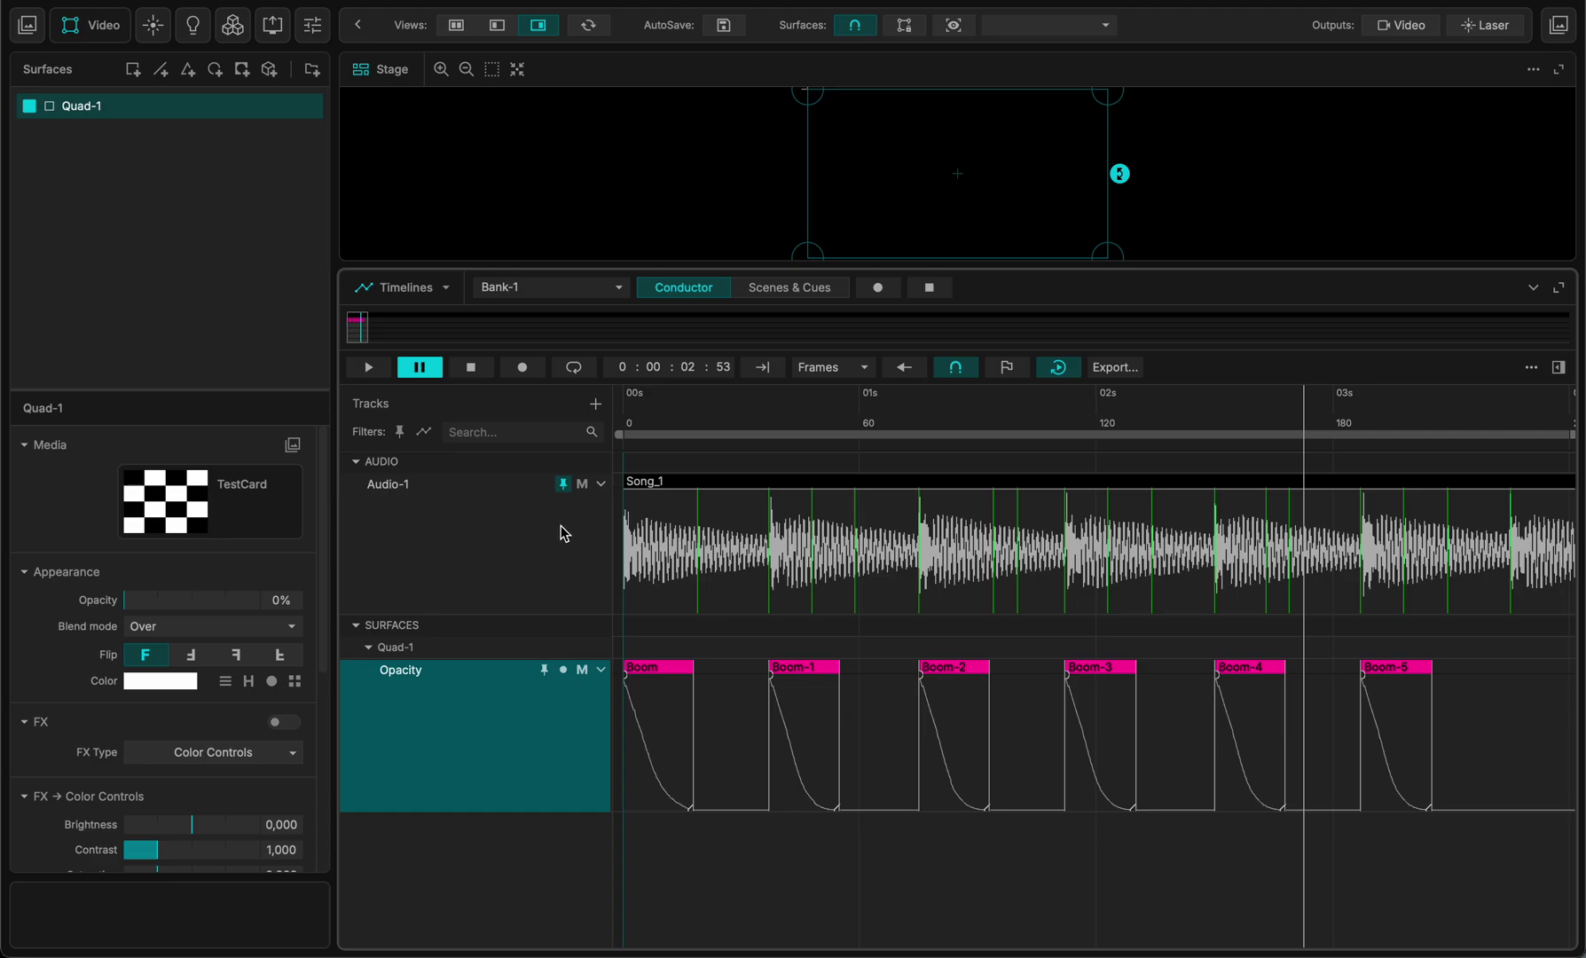
click(676, 485)
click(396, 514)
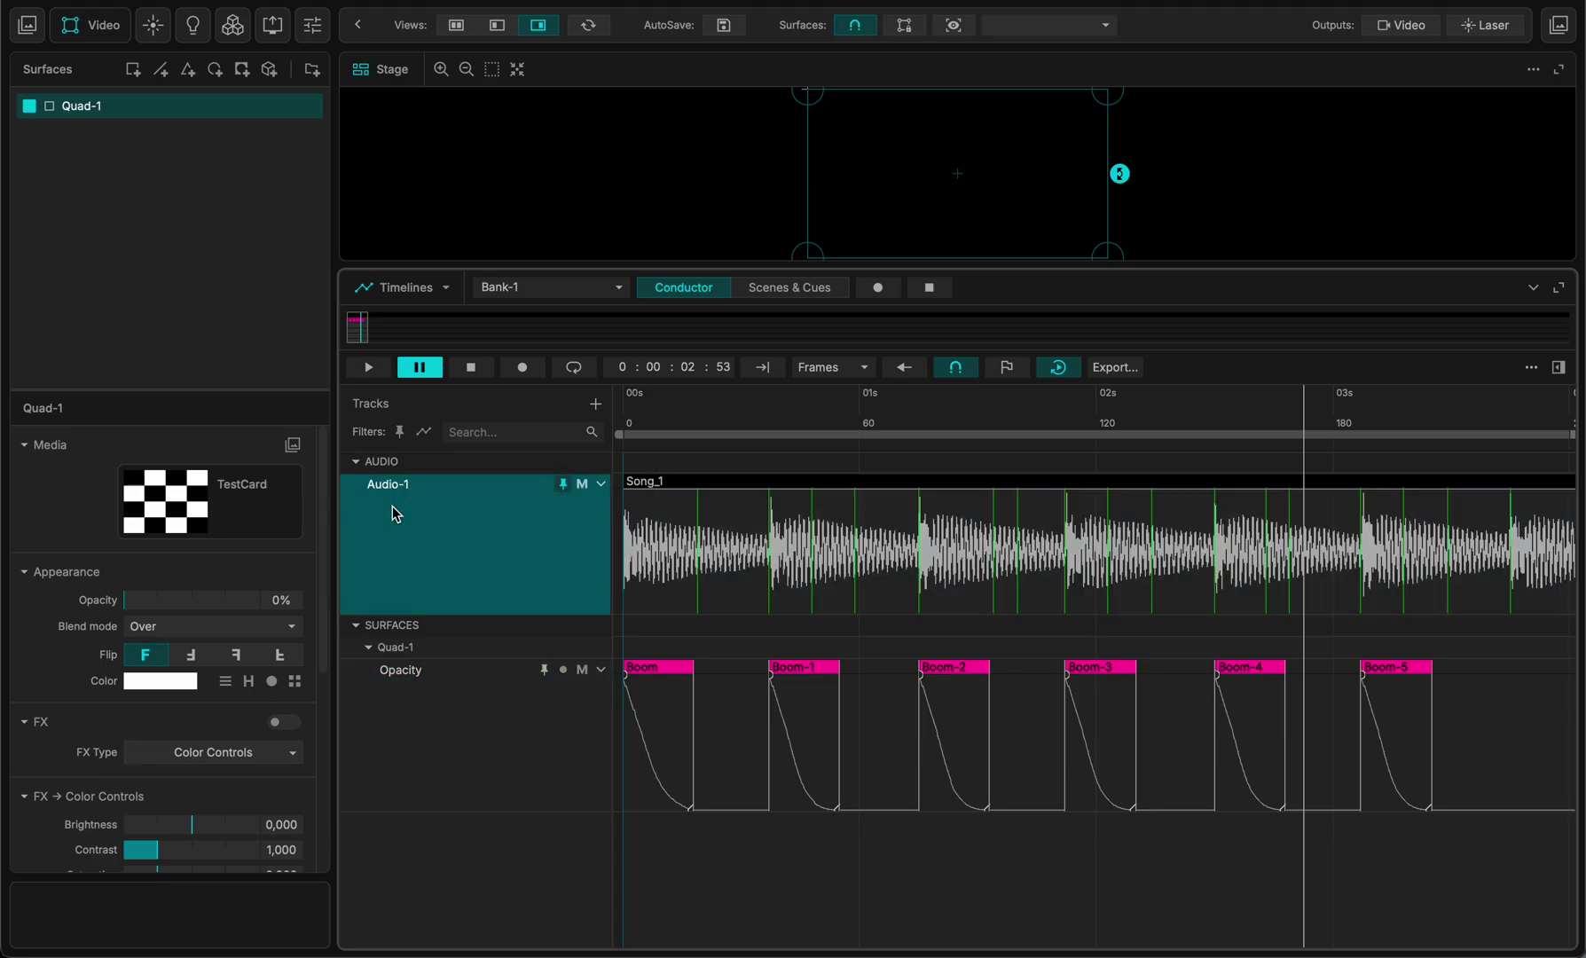
double_click(396, 486)
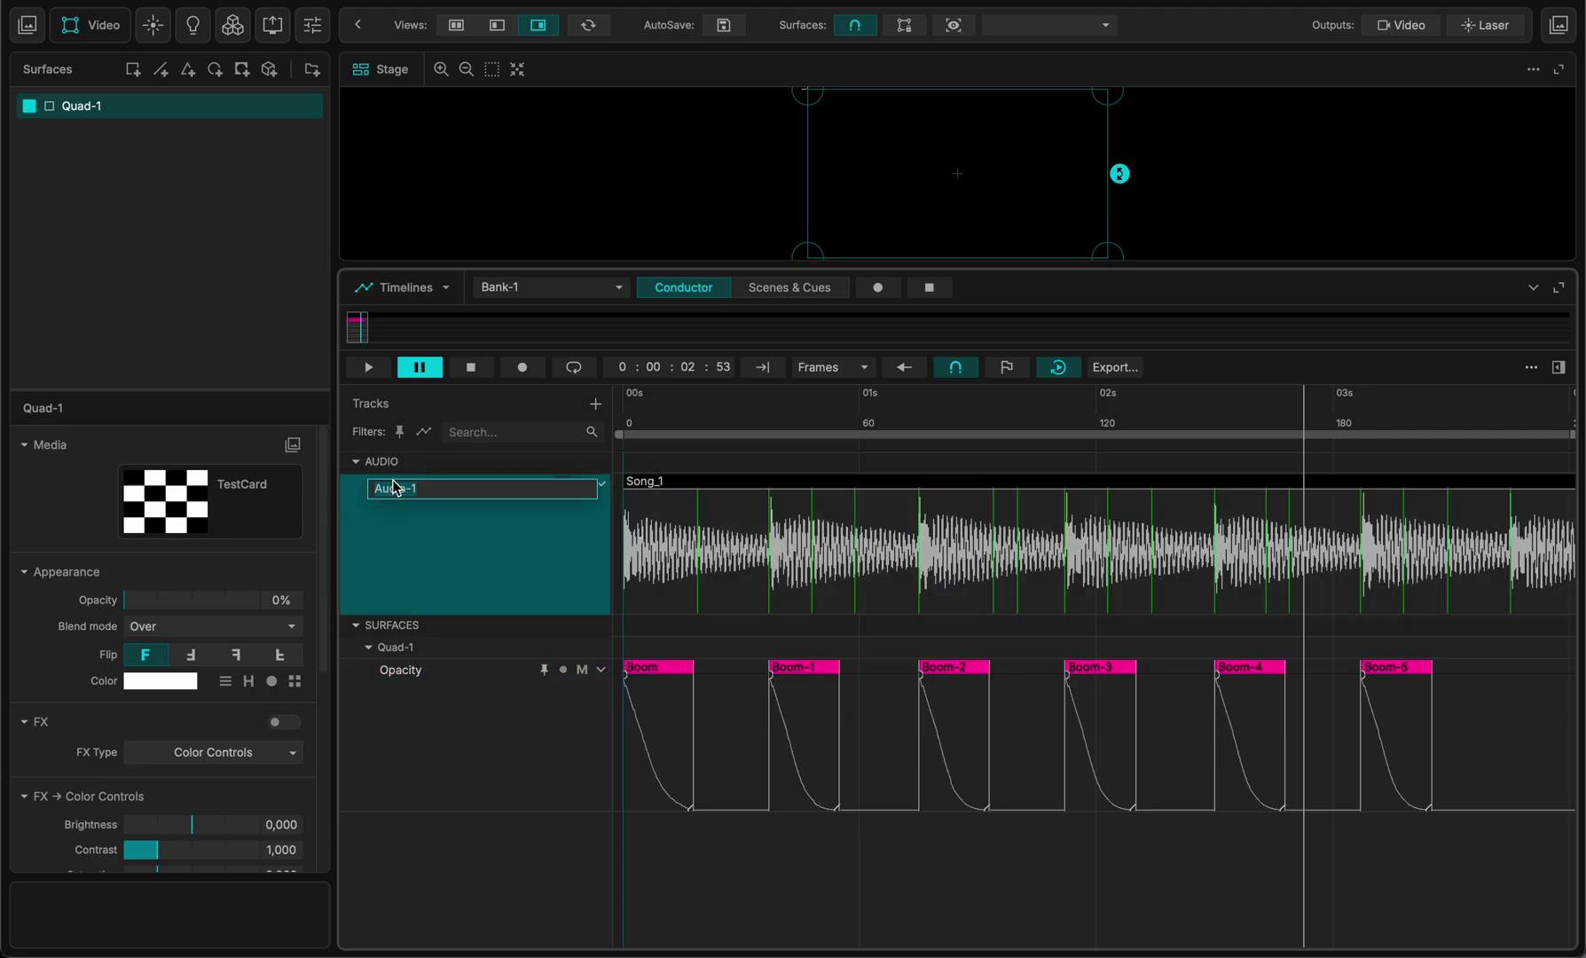
text(SongTrack)
key(Return)
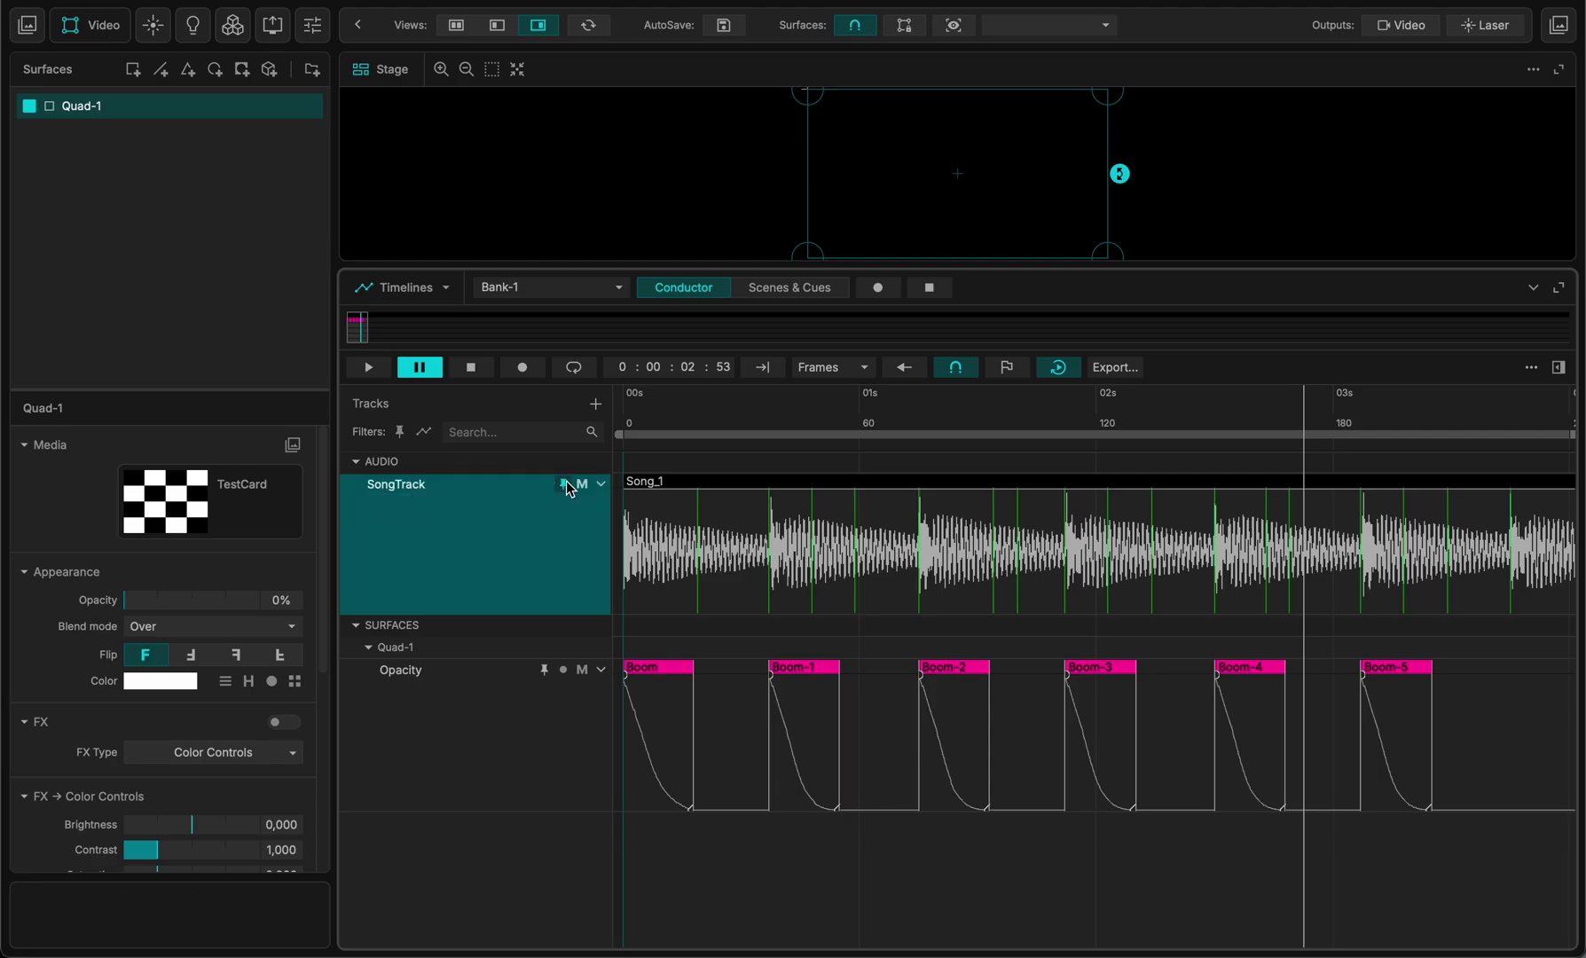
click(1558, 368)
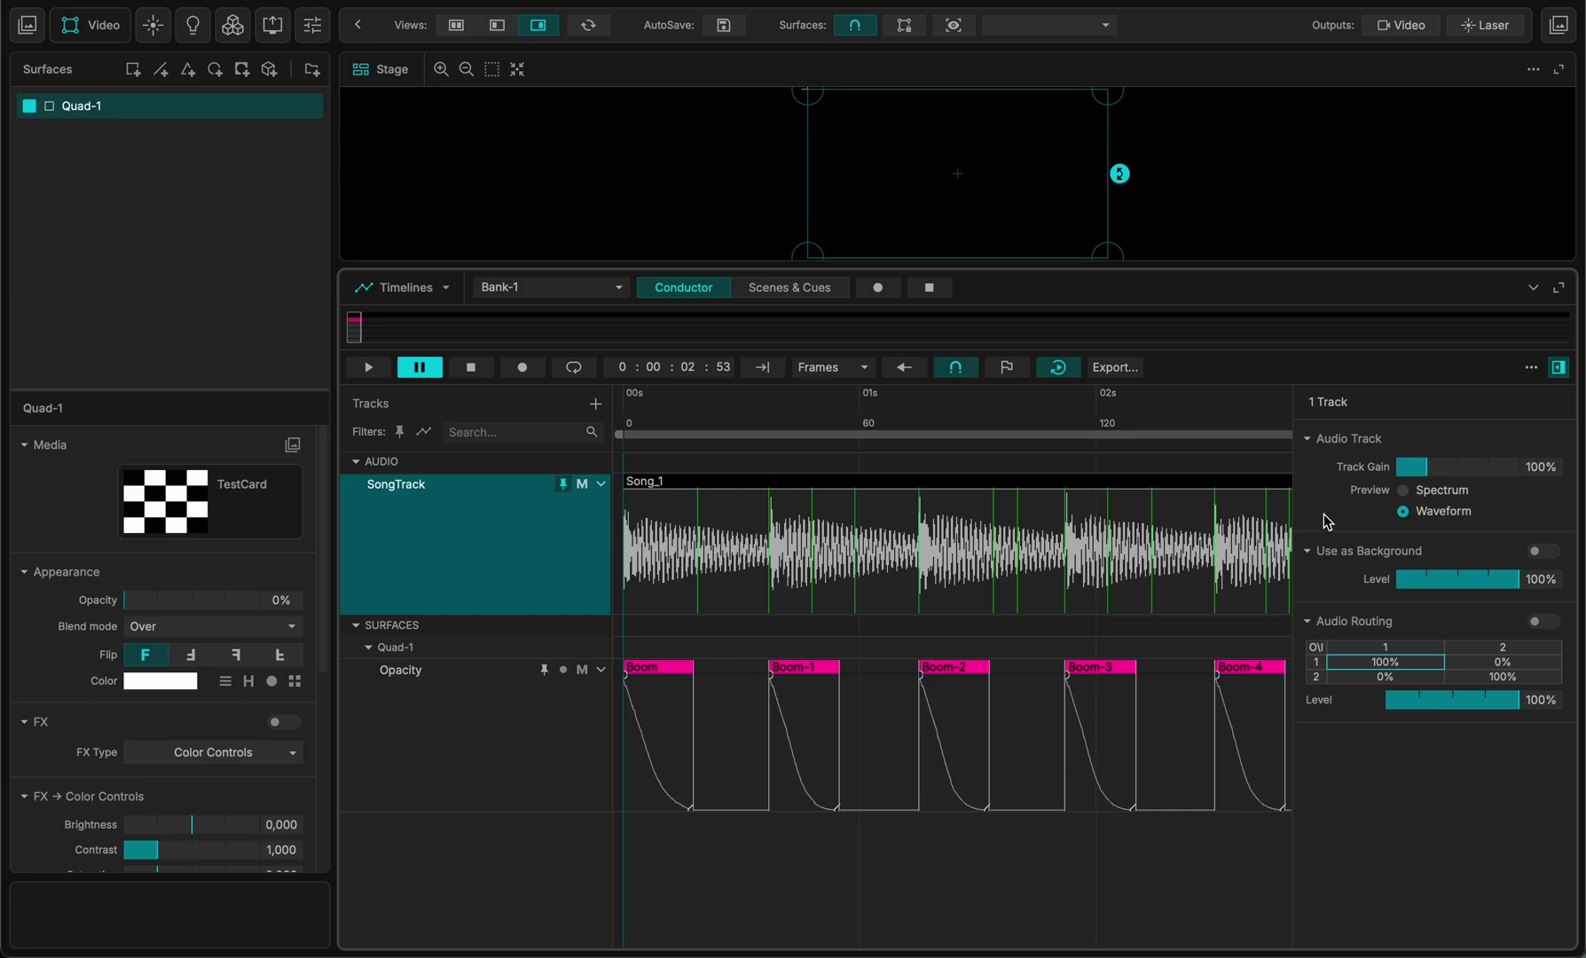
Switch the song track's preview to Spectrum, examine it at different zoom levels, and restore the Waveform preview
click(1404, 493)
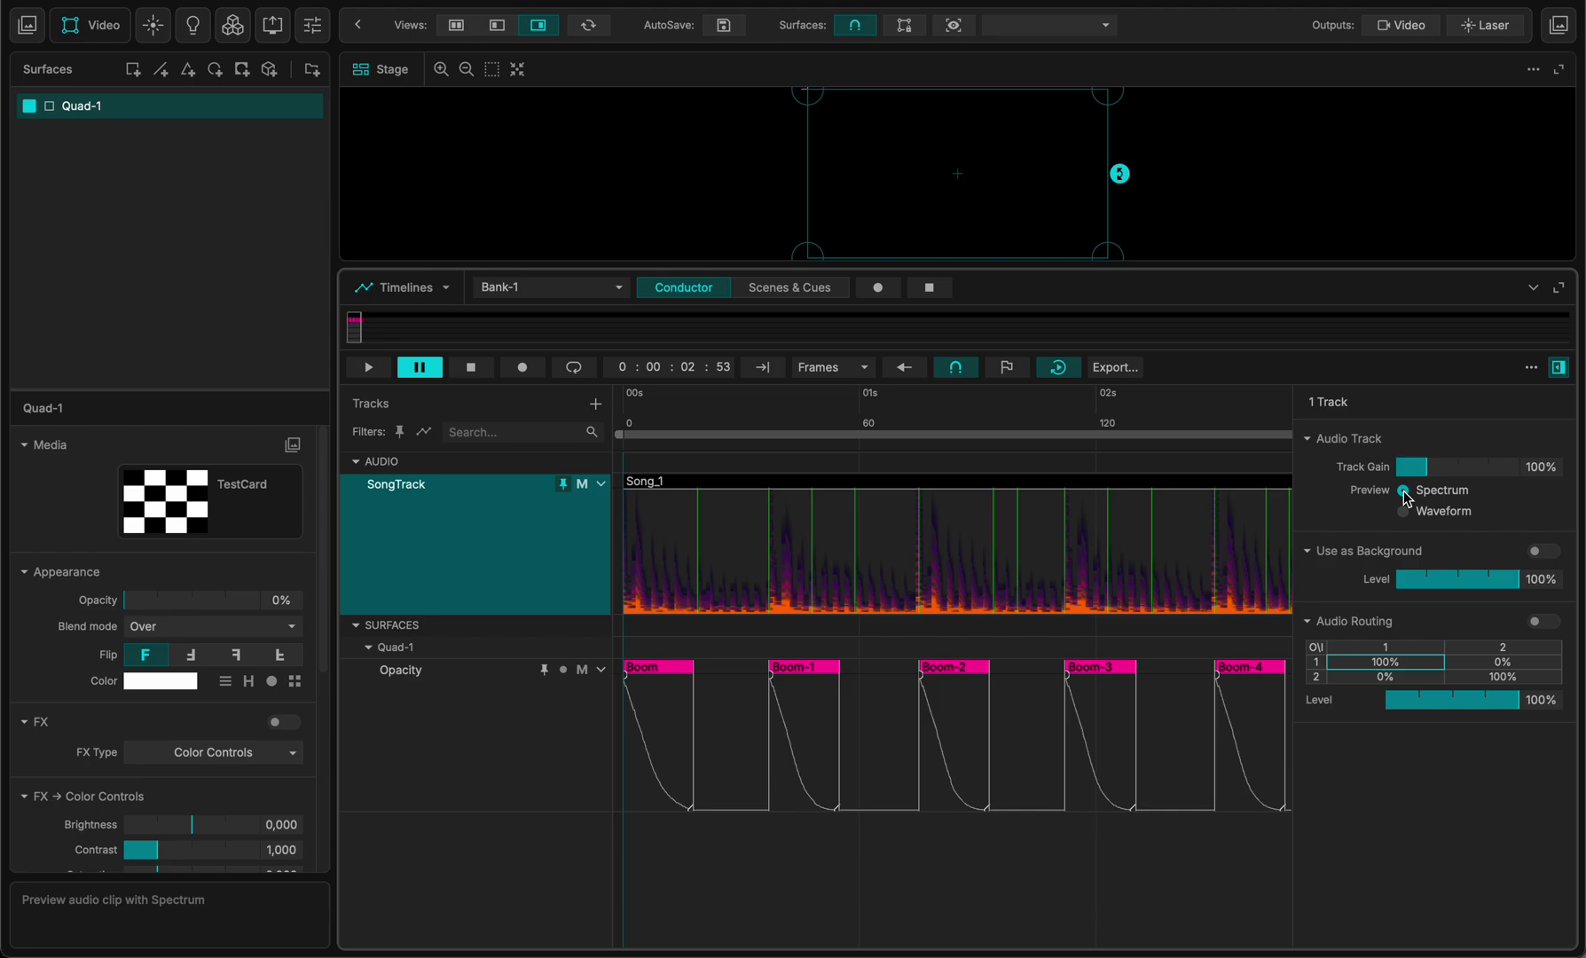
scroll(866, 593, up, 5)
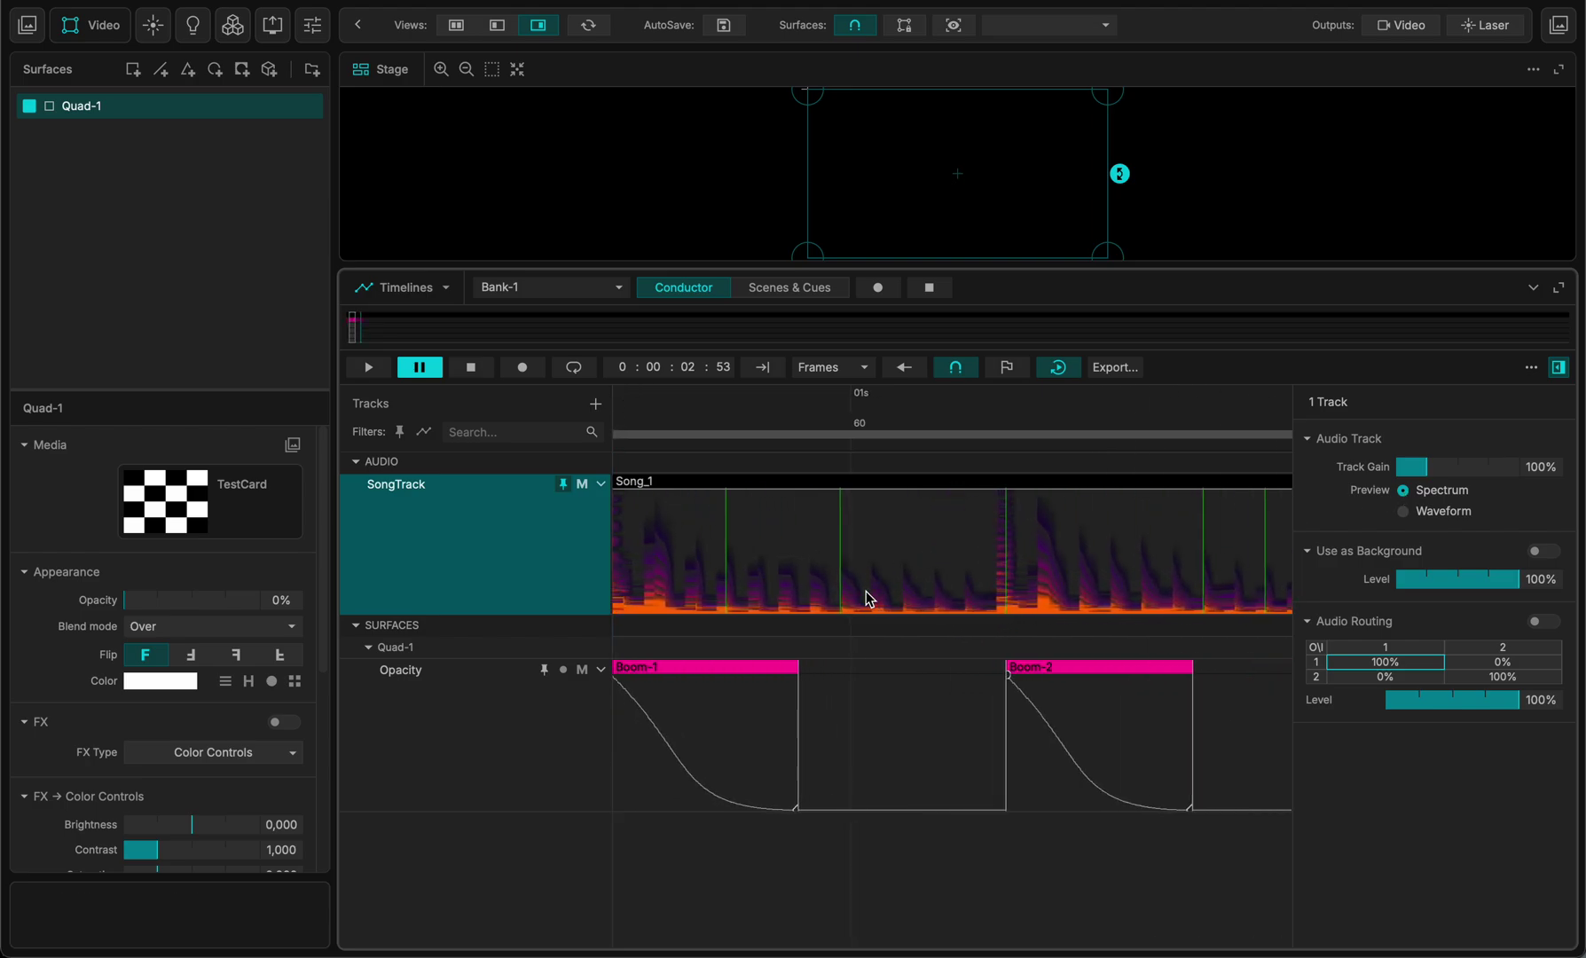
scroll(866, 591, down, 5)
scroll(865, 590, up, 3)
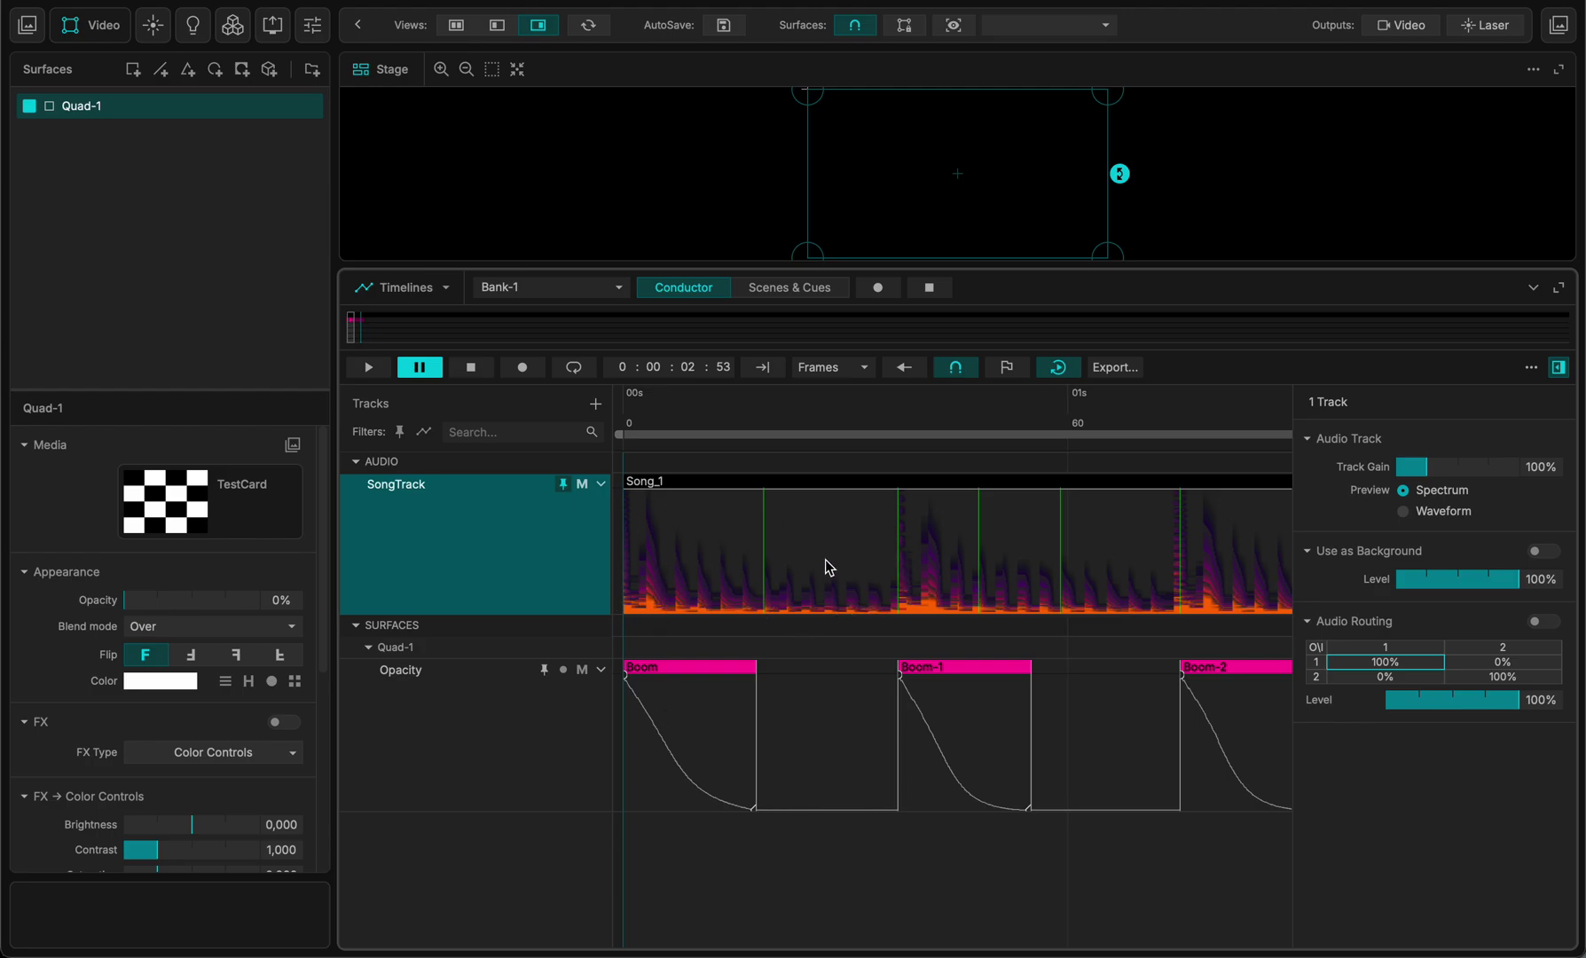
click(1403, 513)
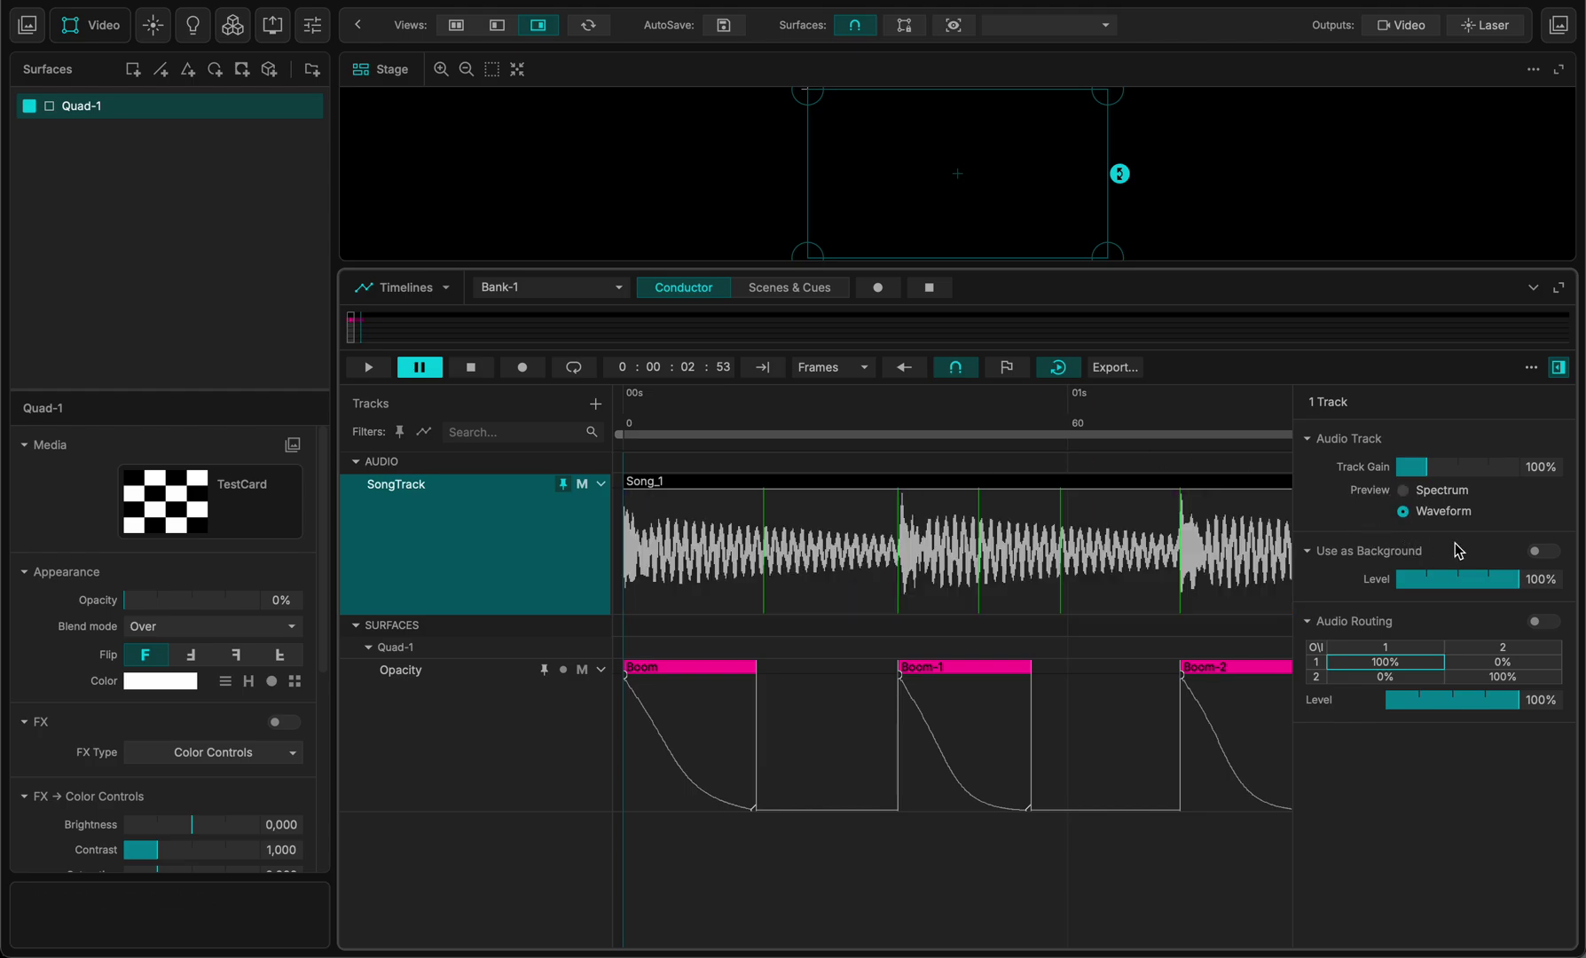
Use the song track as the timeline background and hide the track properties
click(1544, 552)
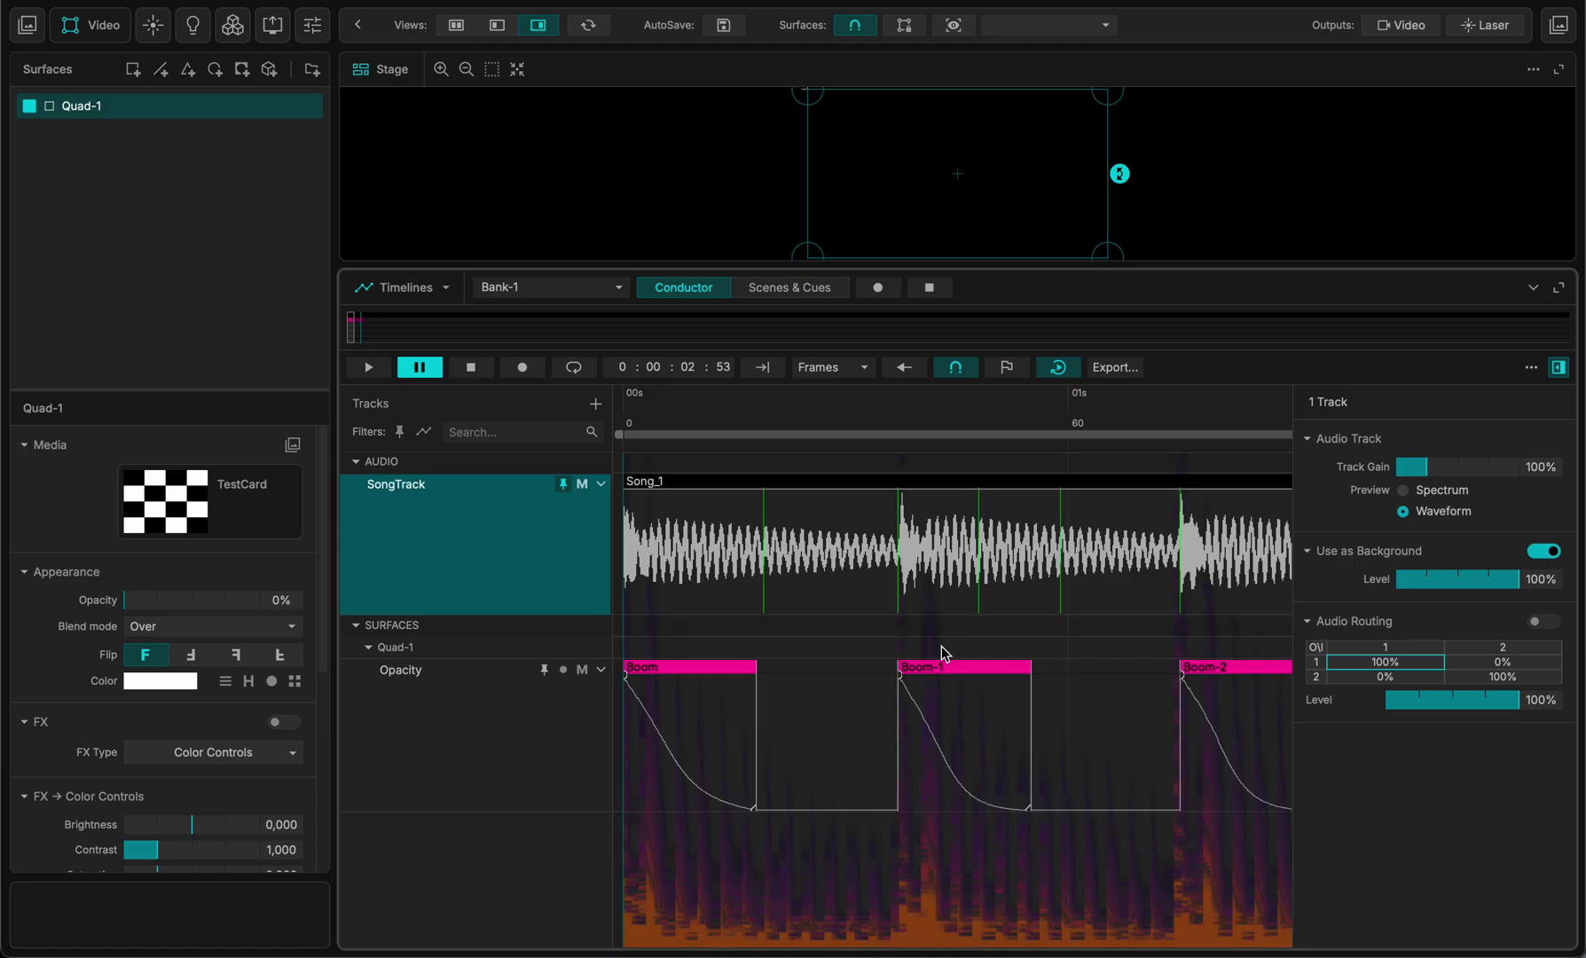
click(1559, 367)
scroll(865, 701, right, 5)
scroll(864, 700, left, 5)
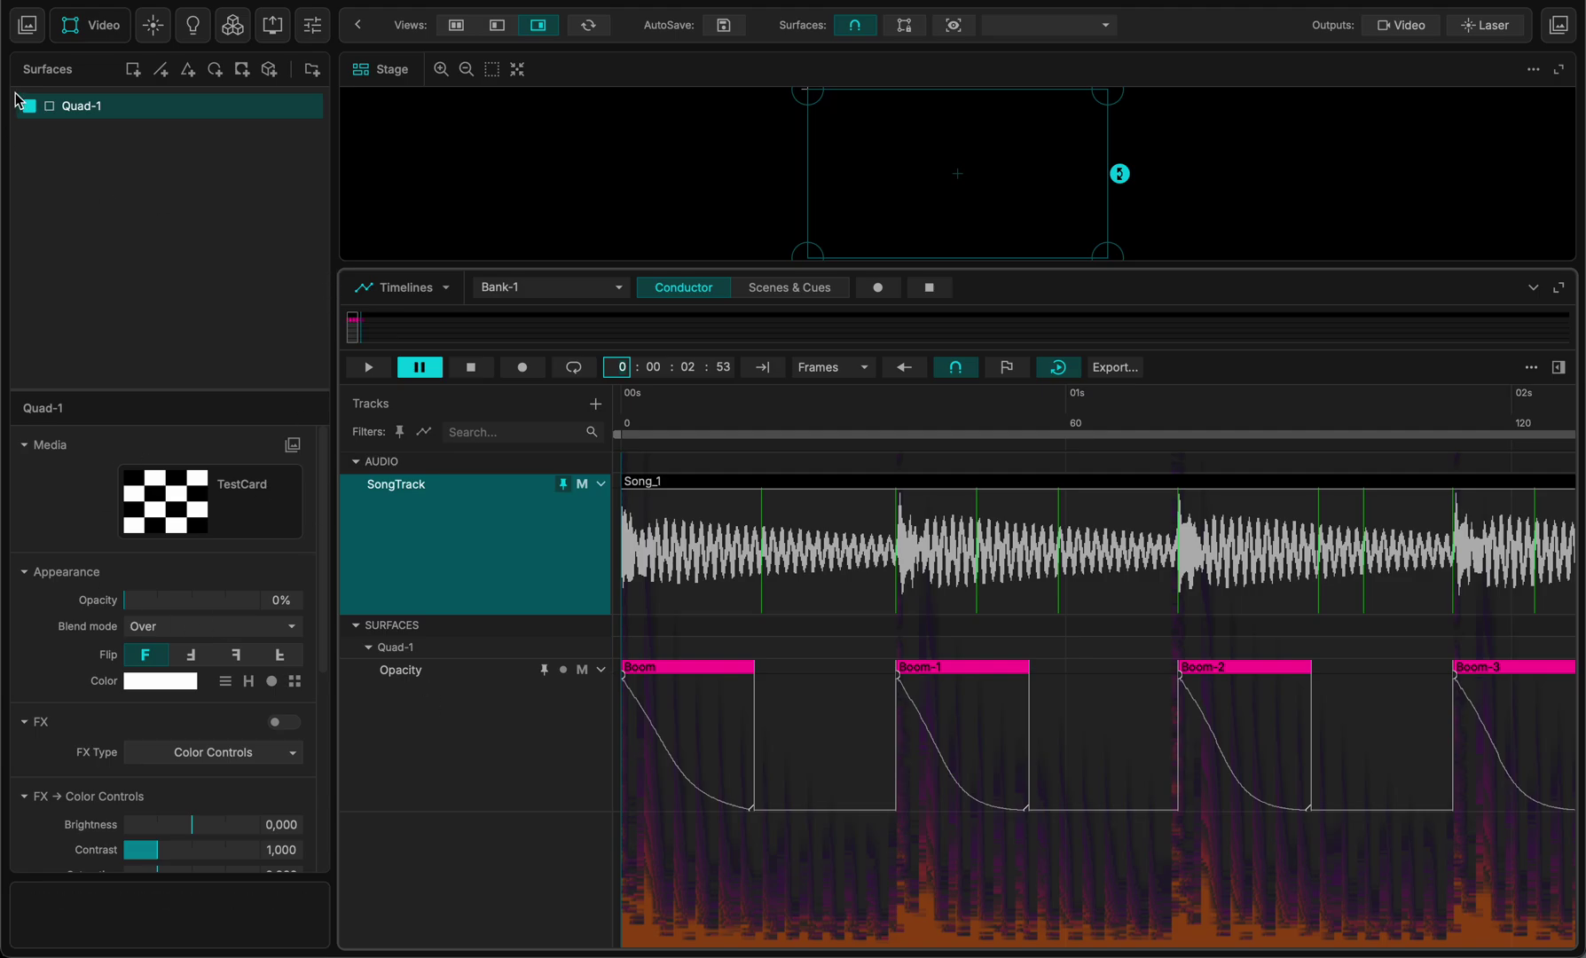
Add six more video quads to the surfaces
click(133, 70)
click(133, 71)
click(133, 70)
click(133, 70)
click(133, 70)
click(133, 70)
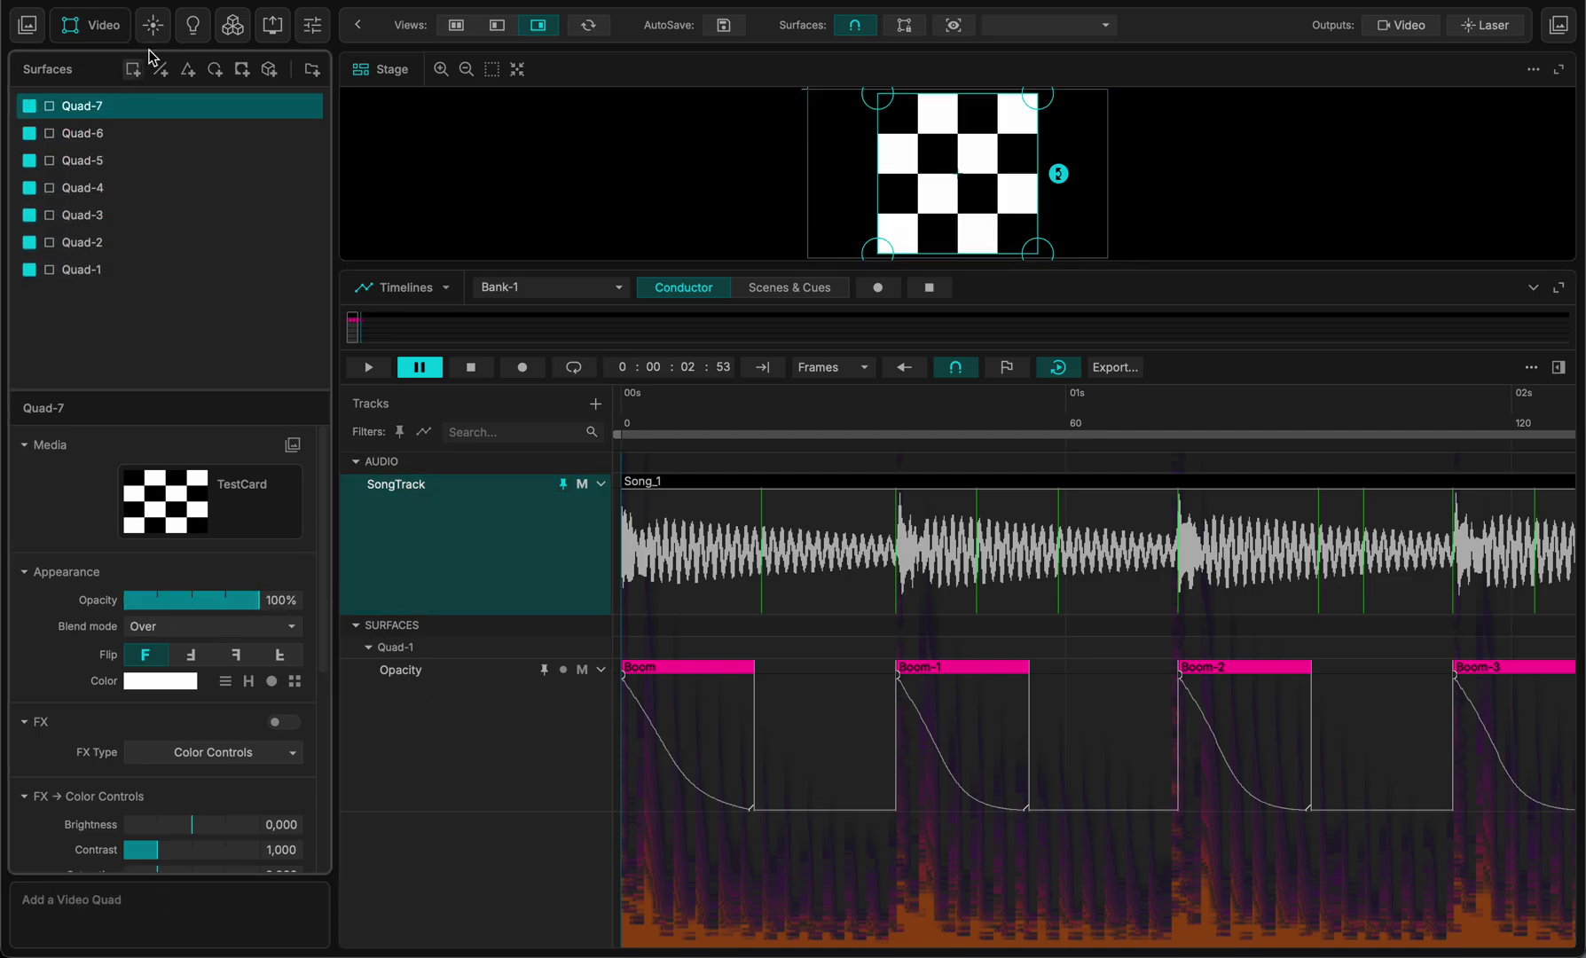
Turn on keyframe recording, key the opacity of Quad-7, Quad-5 and Quad-3, and turn recording off
click(522, 366)
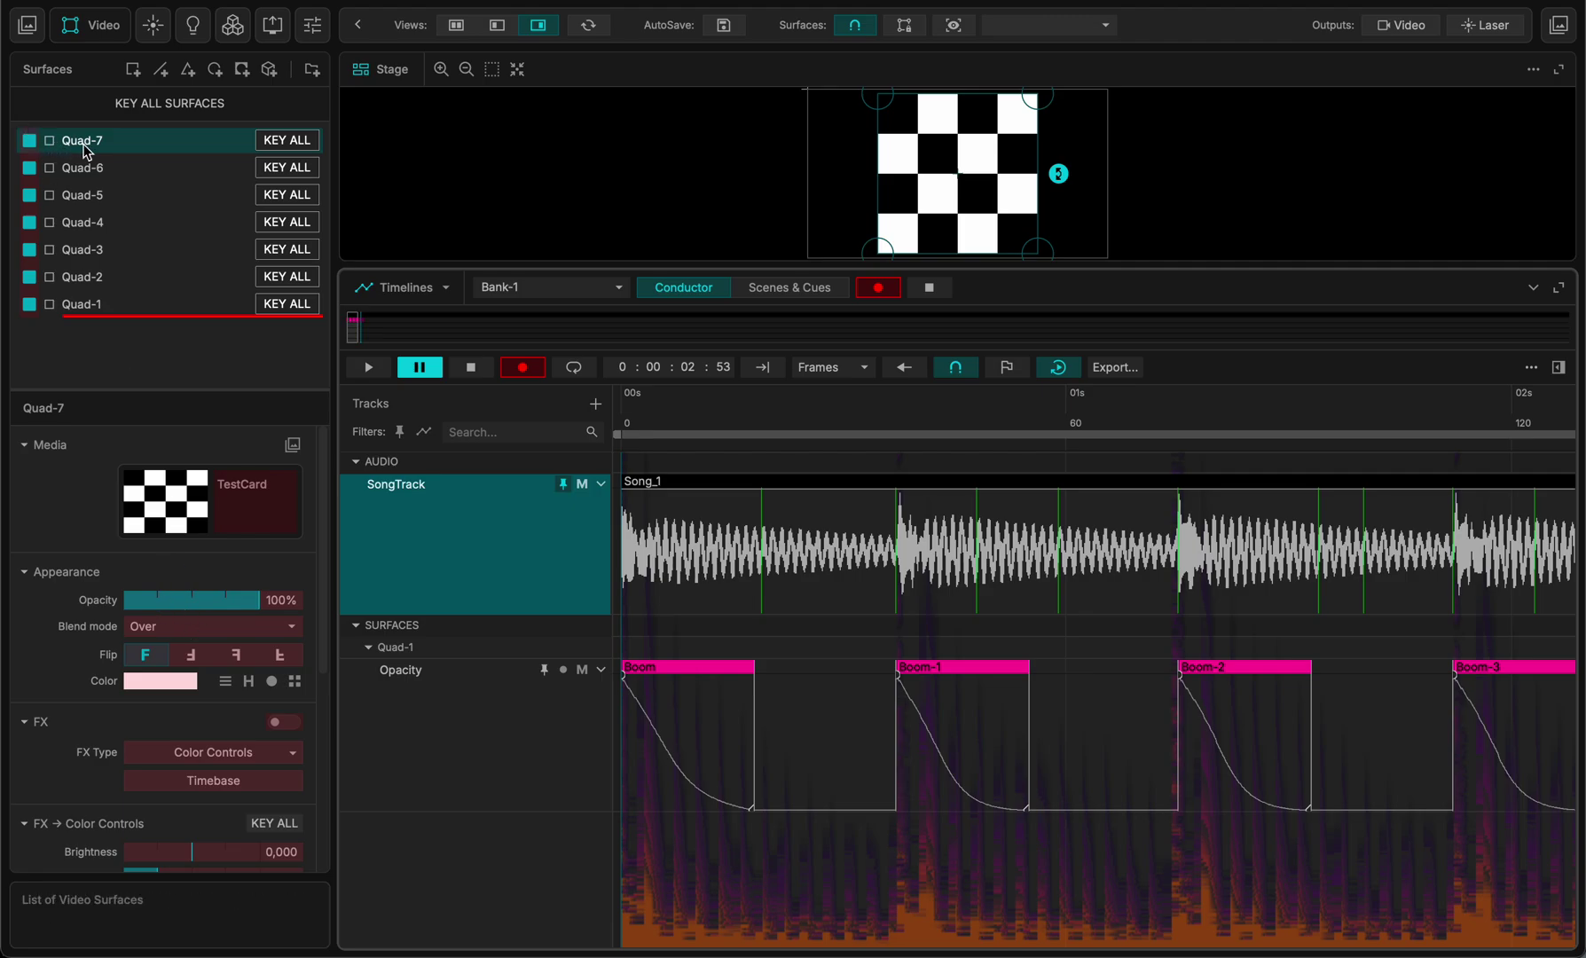
click(166, 598)
click(82, 195)
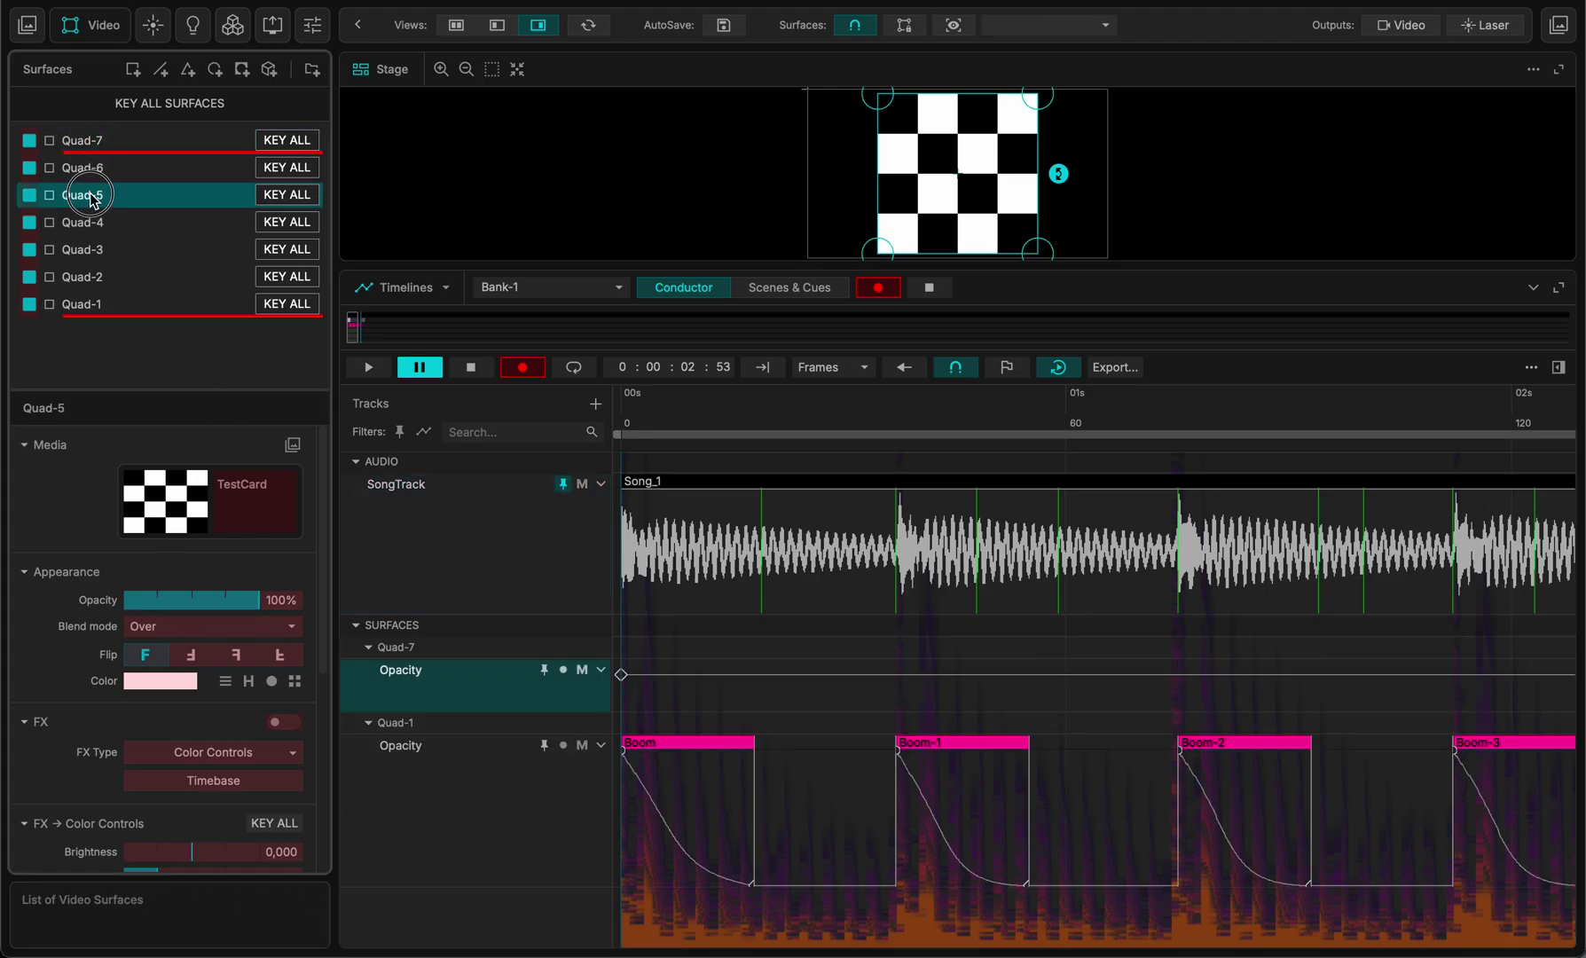
click(190, 599)
click(89, 249)
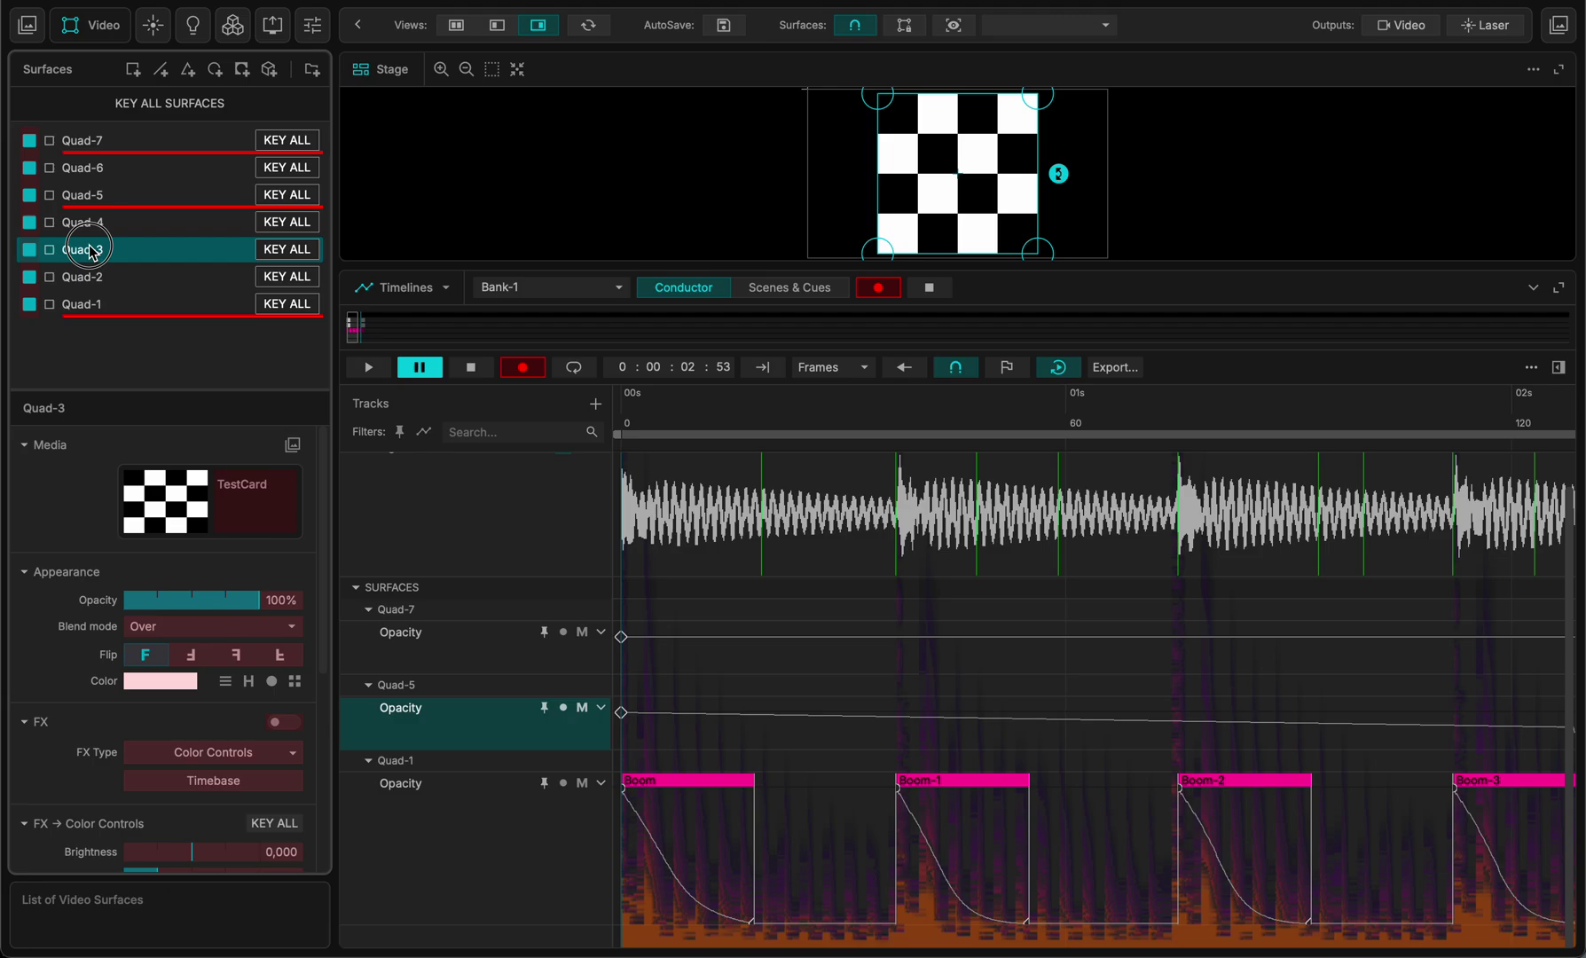
click(174, 600)
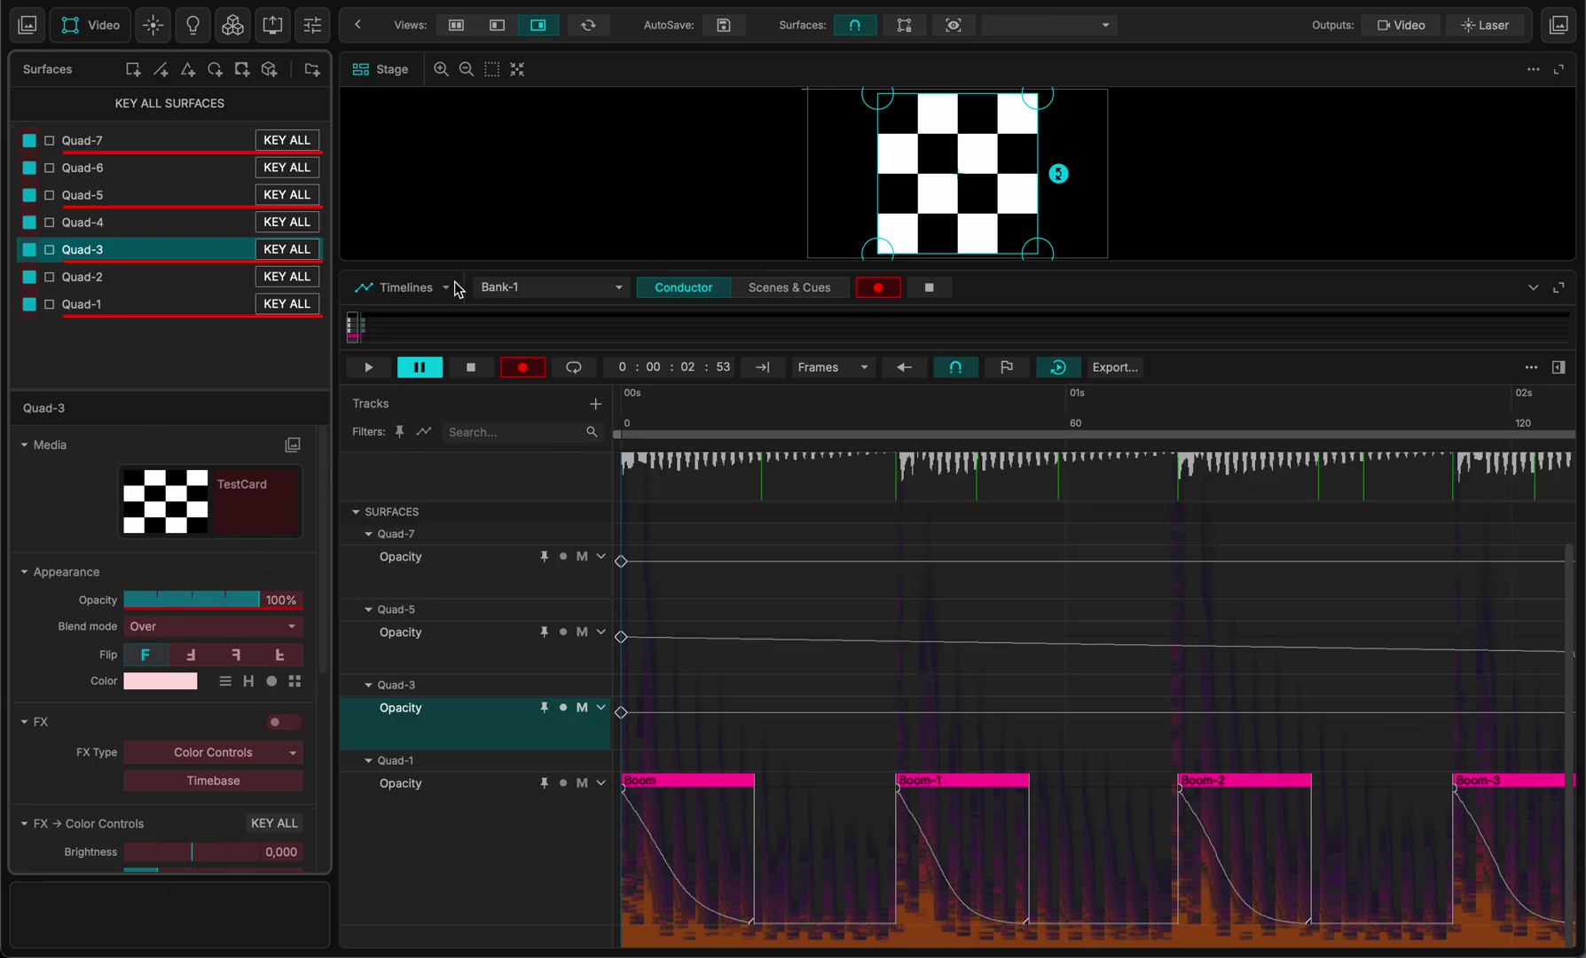
click(523, 366)
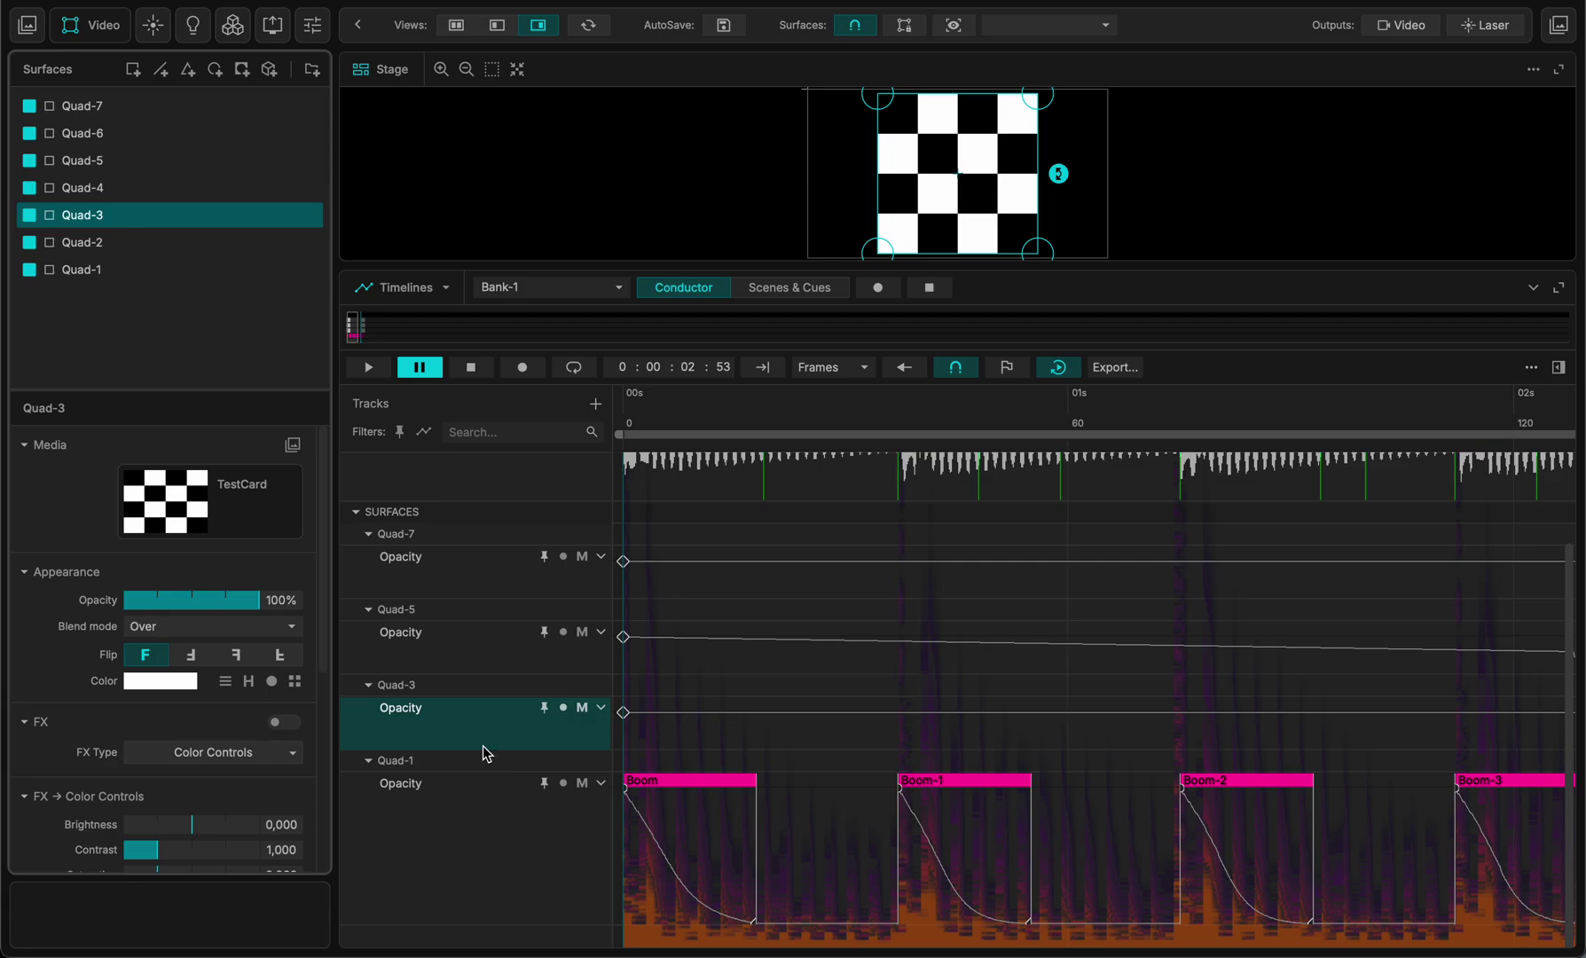
Enlarge the height of Quad-3's opacity track and look over the surface tracks
drag(483, 751, 514, 878)
scroll(918, 670, down, 3)
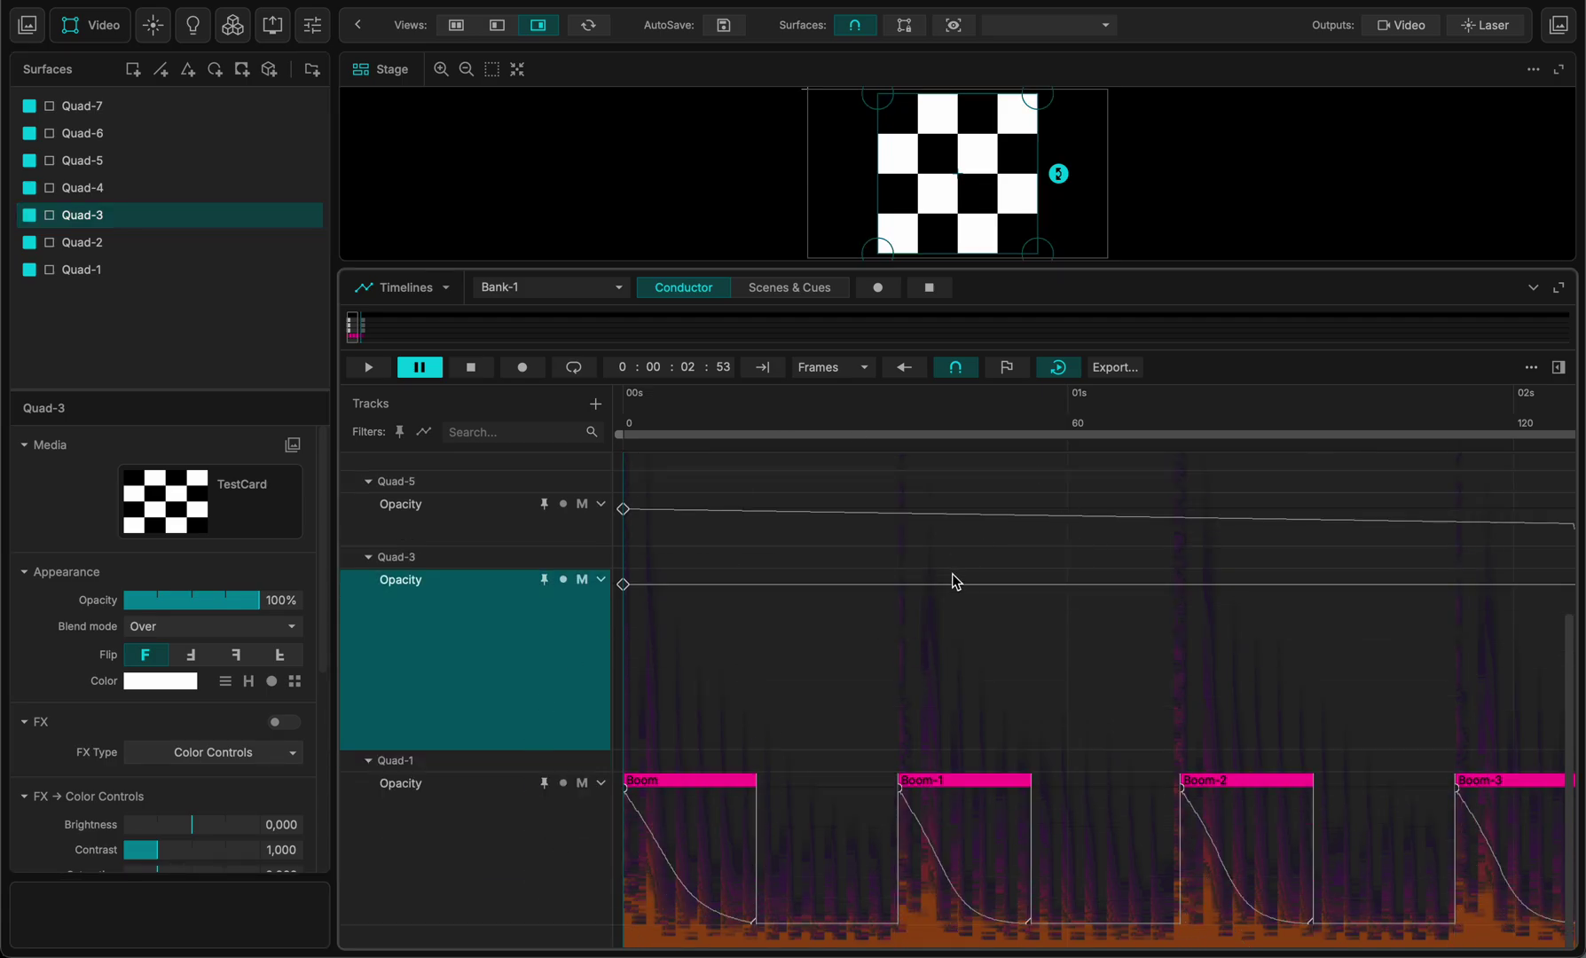
scroll(953, 574, up, 6)
scroll(889, 792, down, 6)
scroll(1348, 837, up, 1)
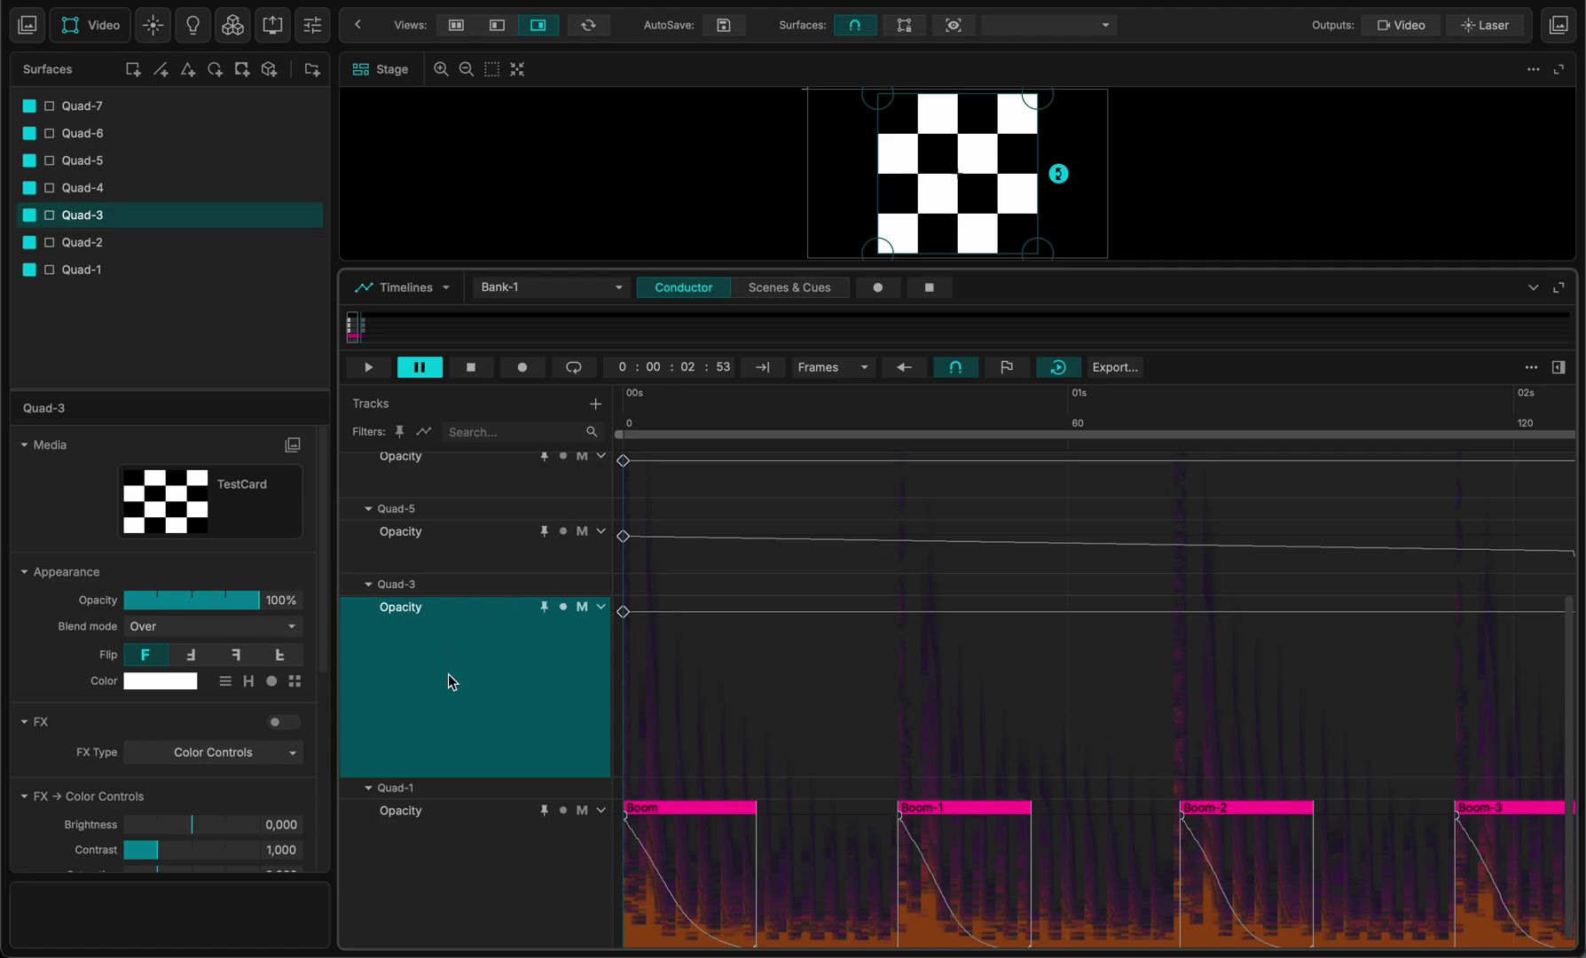
scroll(1419, 538, down, 1)
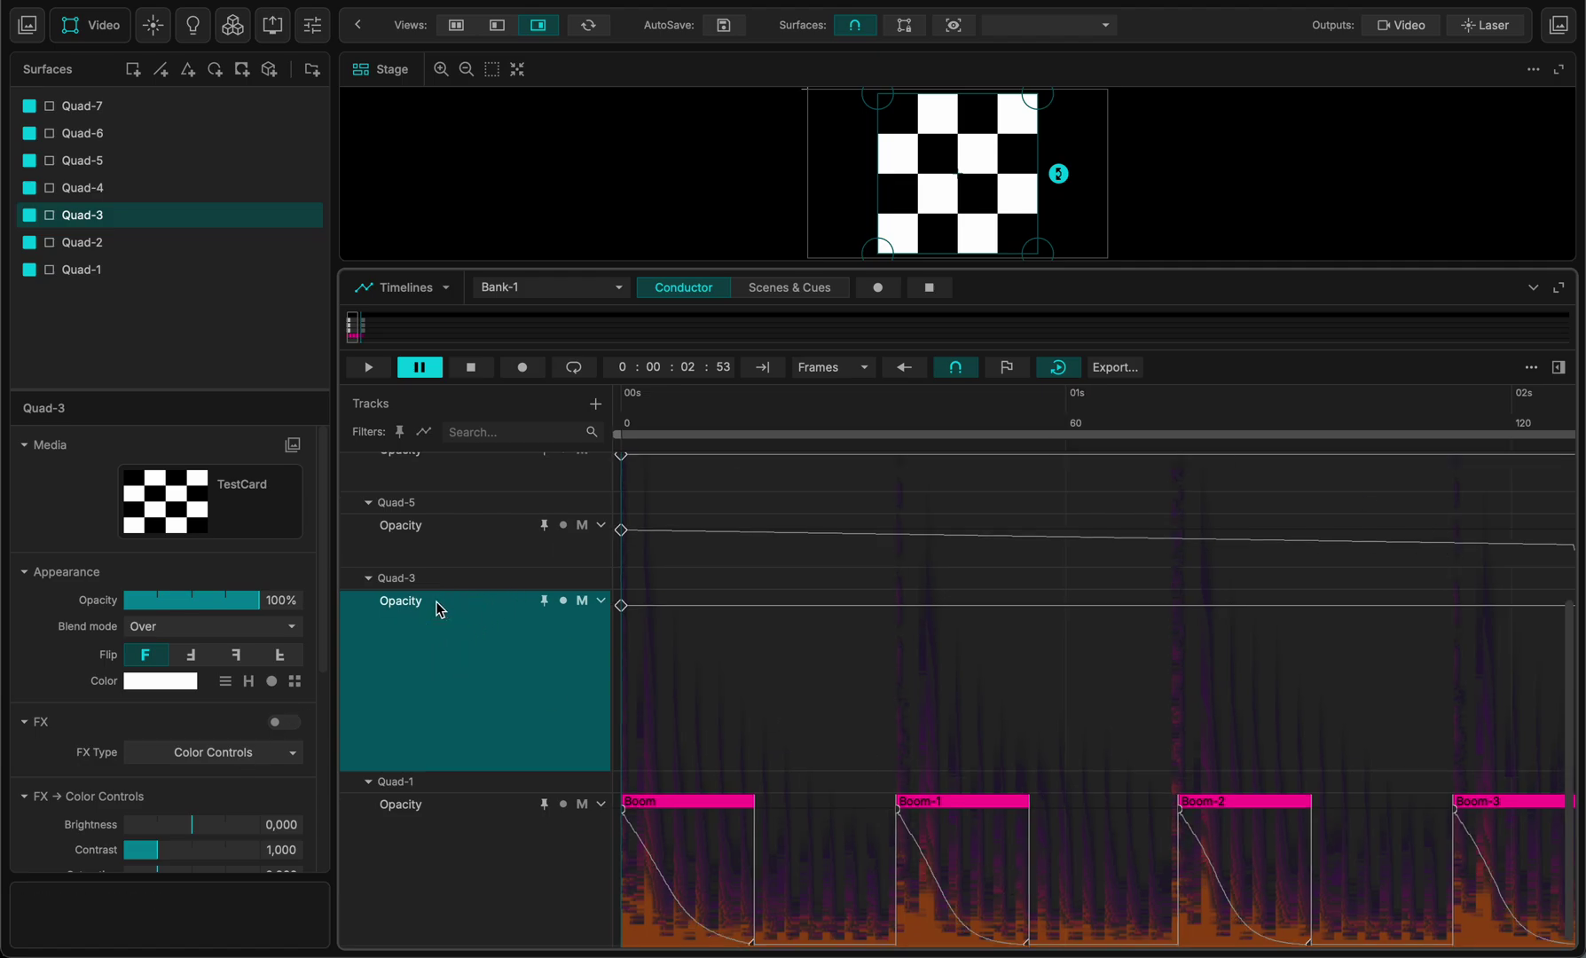
Delete the opacity tracks of Quad-3, Quad-7 and Quad-5 from the timeline, keeping only Quad-1's
click(390, 579)
click(409, 643)
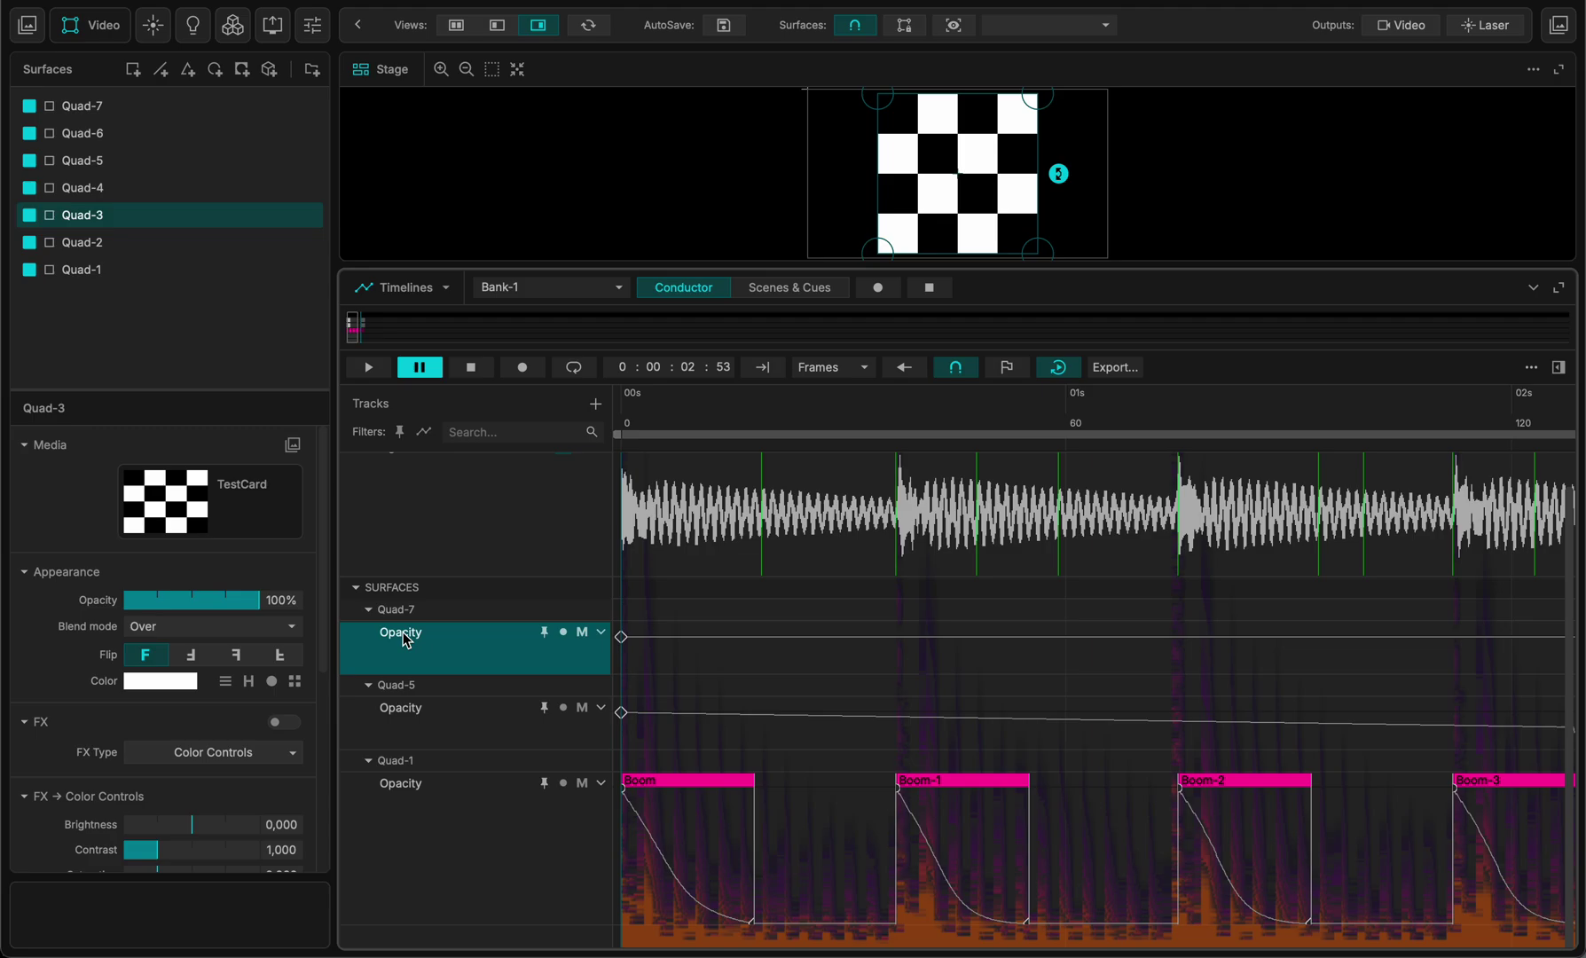
key(Delete)
click(399, 674)
key(Delete)
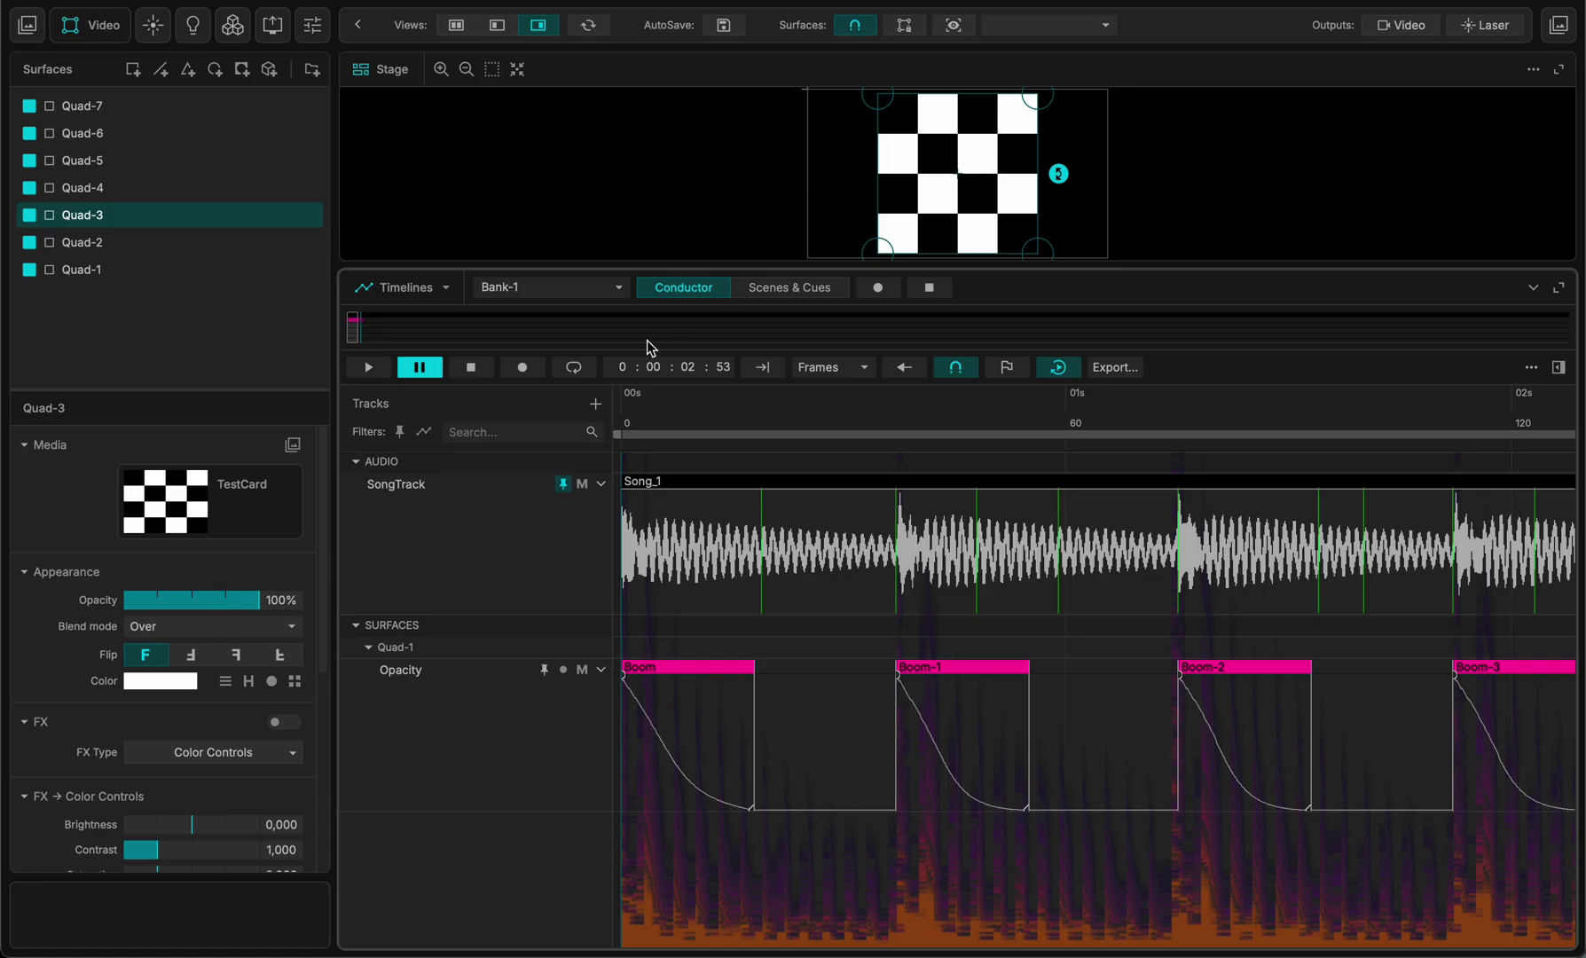
Return the playhead to the timeline start and delete all surfaces except Quad-1
click(655, 397)
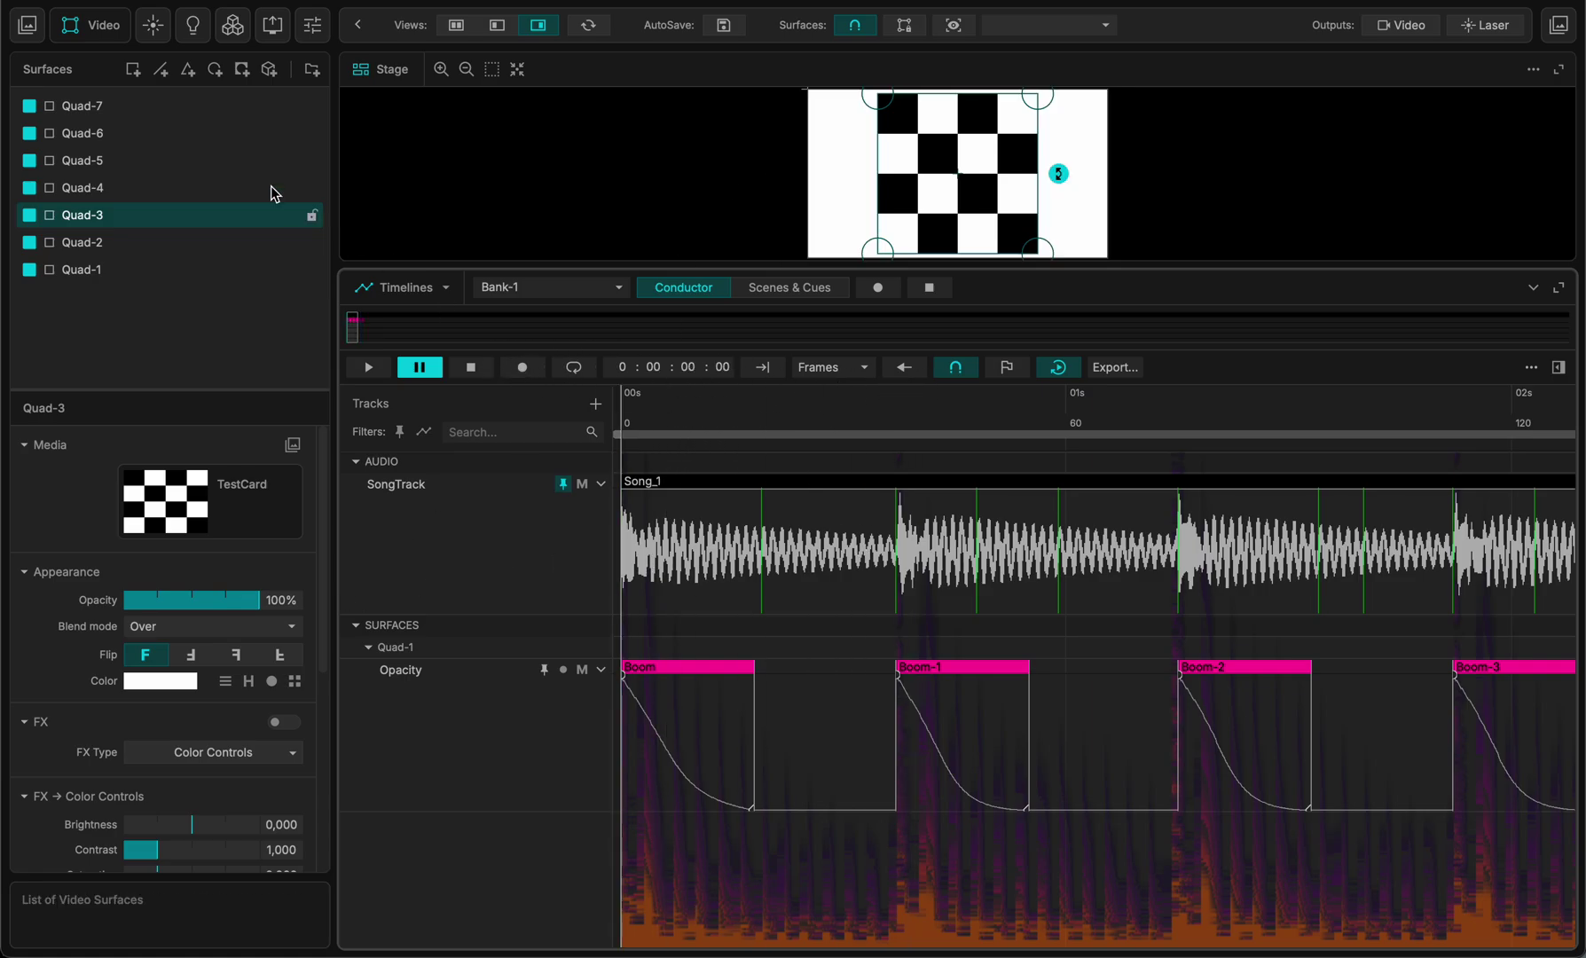
click(70, 108)
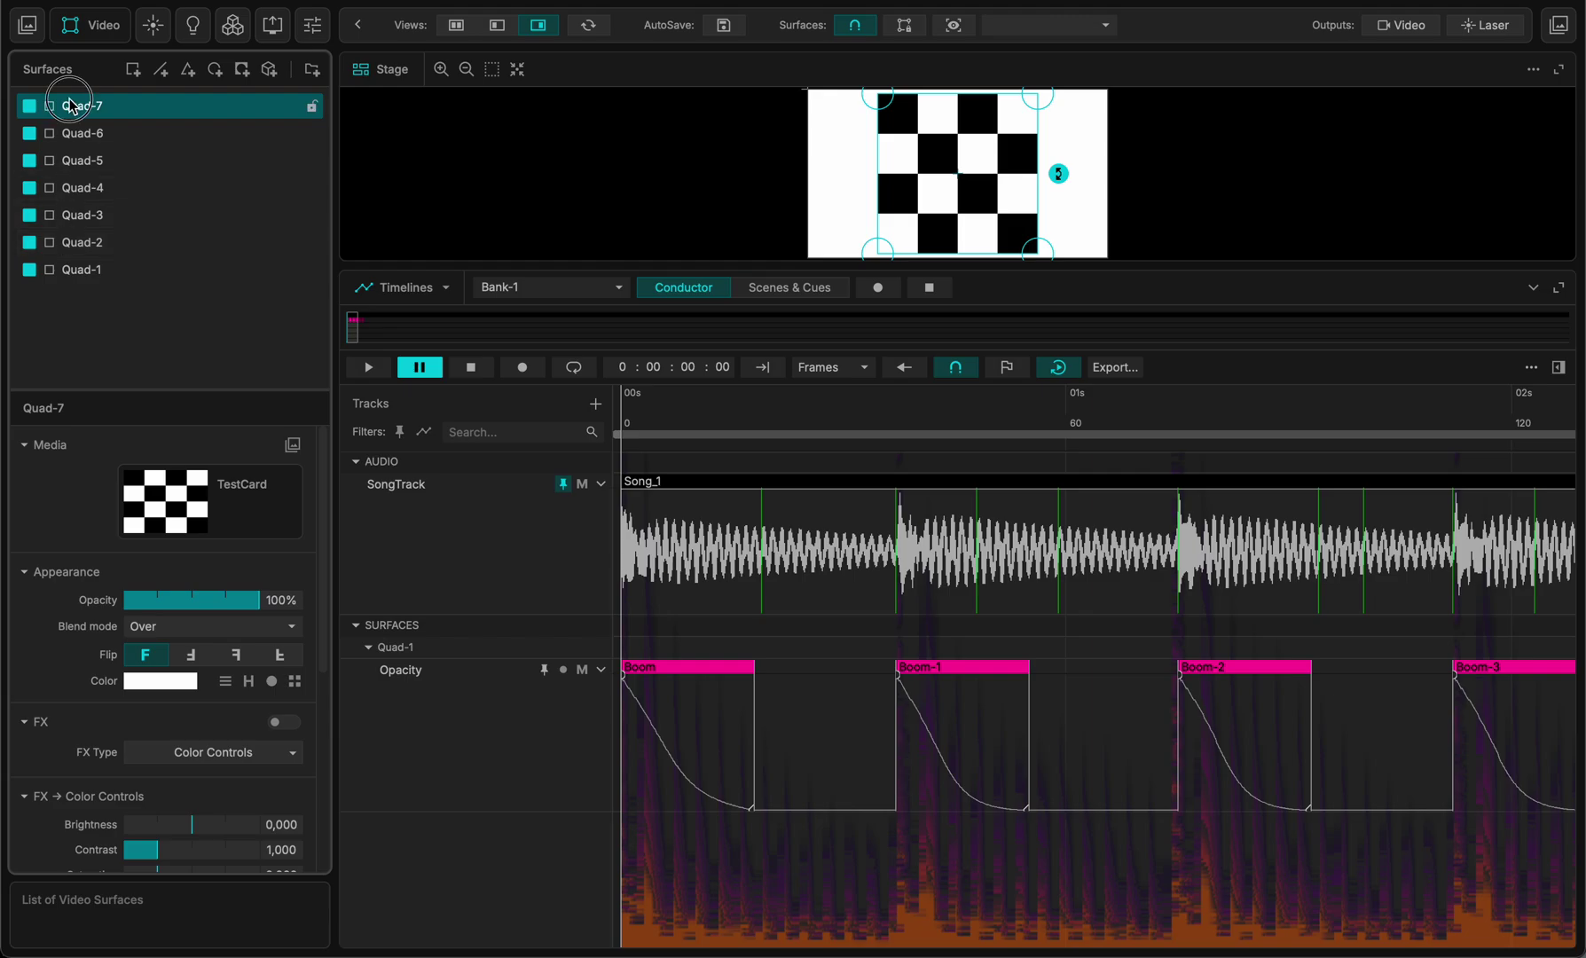
drag(94, 270, 105, 244)
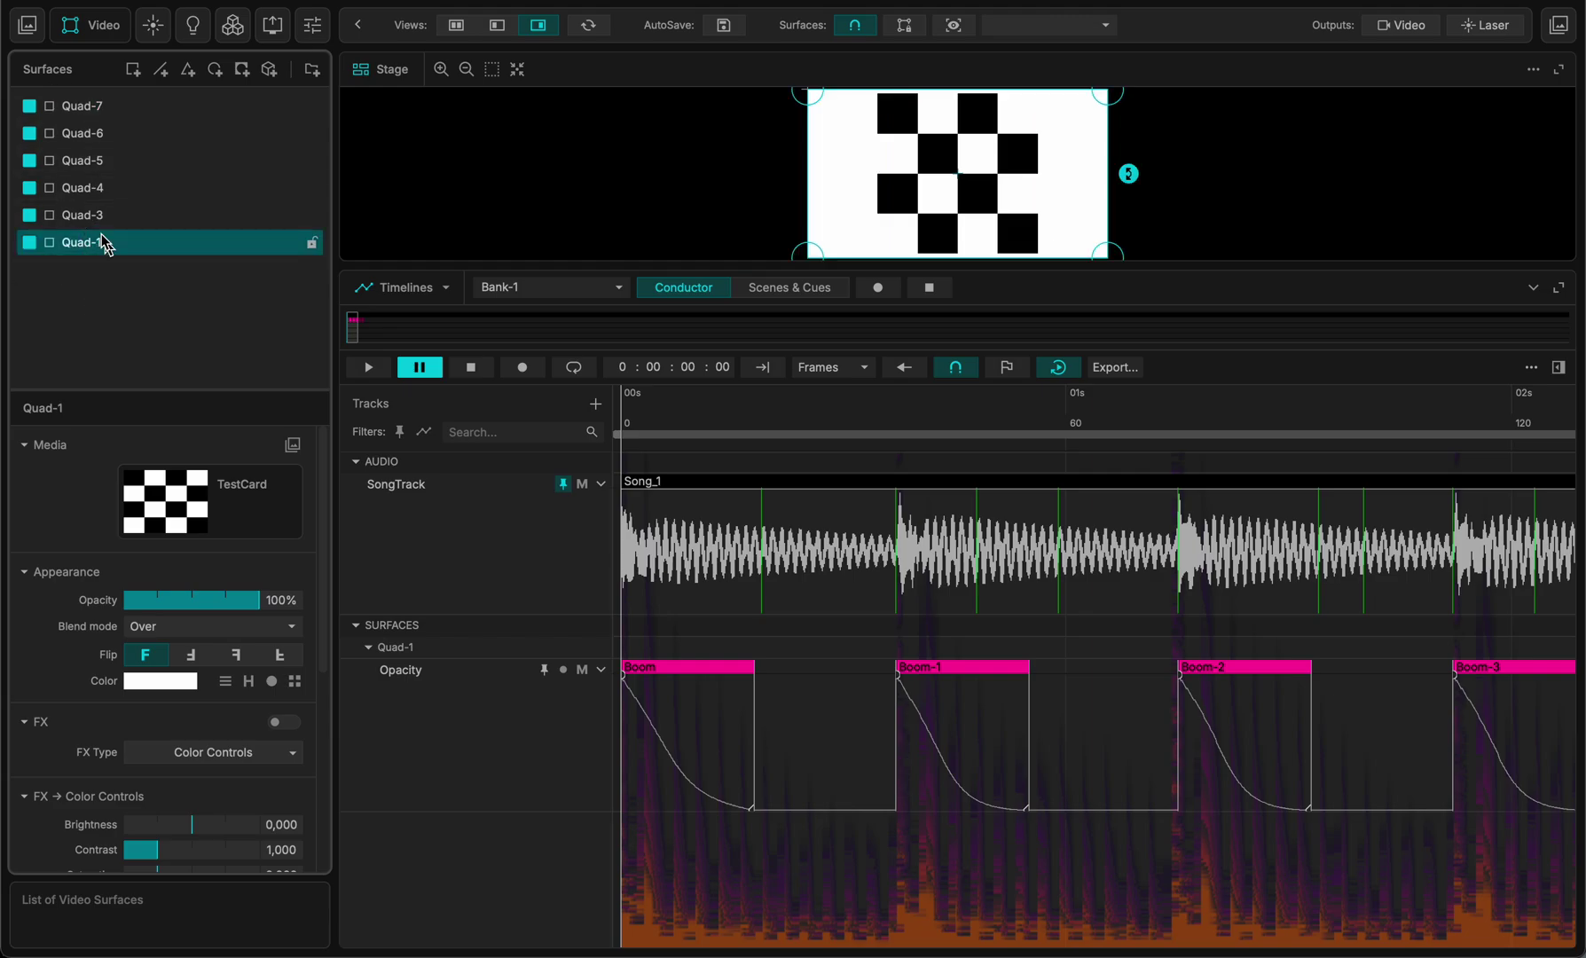
click(105, 216)
key(Delete)
click(93, 188)
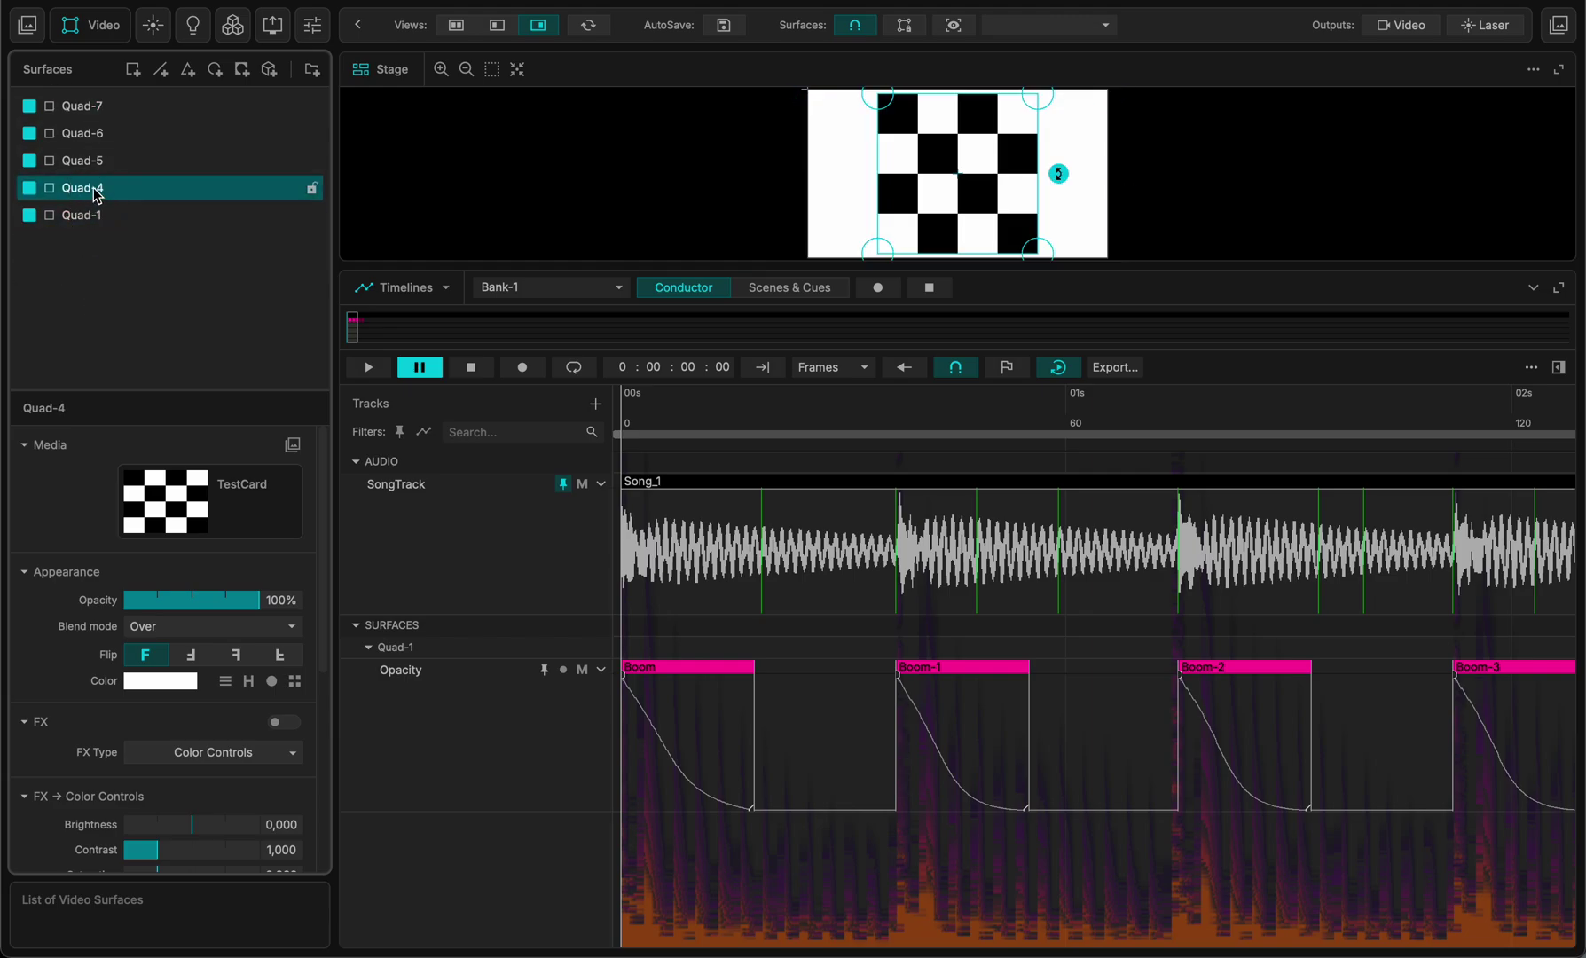
shift+click(74, 111)
key(Delete)
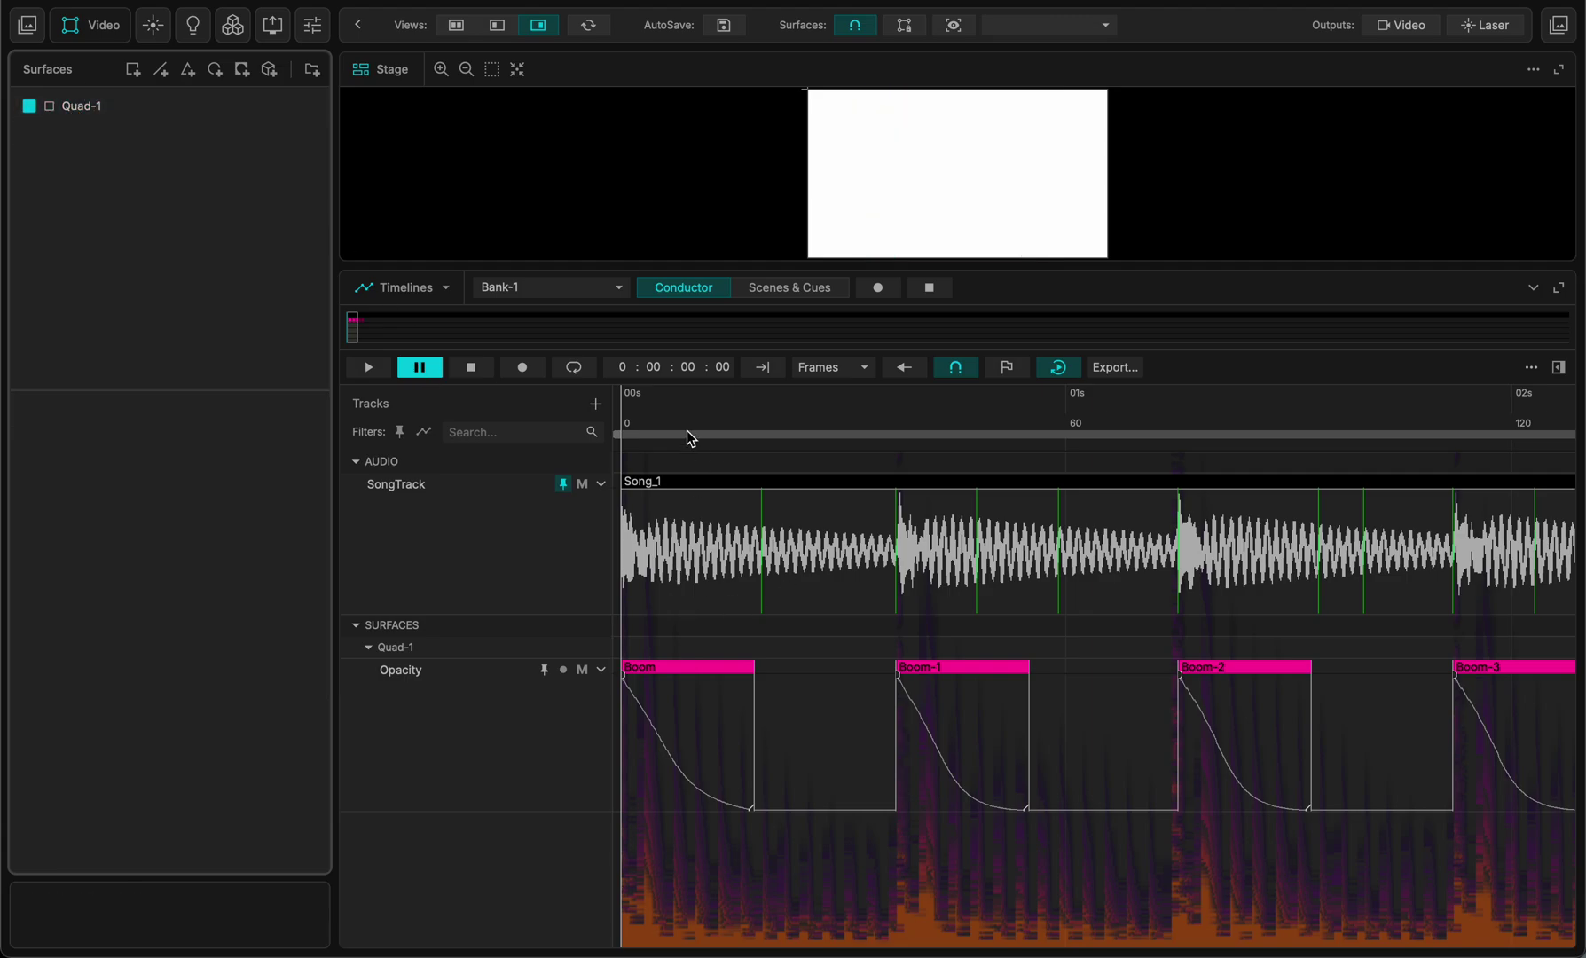
Play the opening of the show to check the opacity flashes against the song, and return the playhead to the start
key(space)
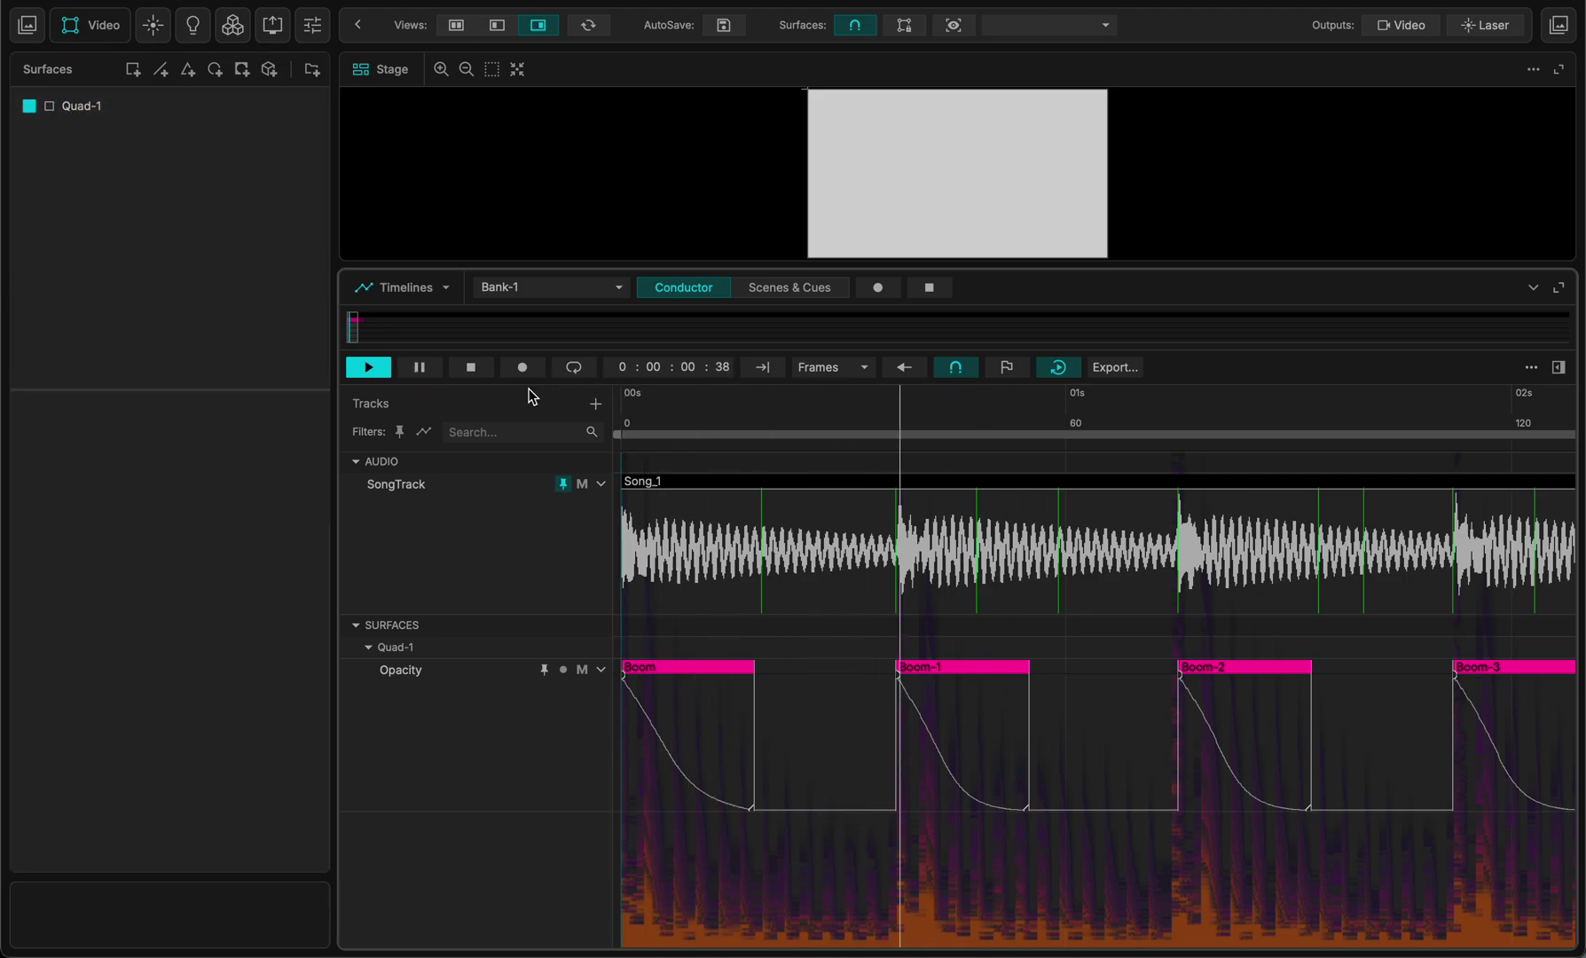
key(space)
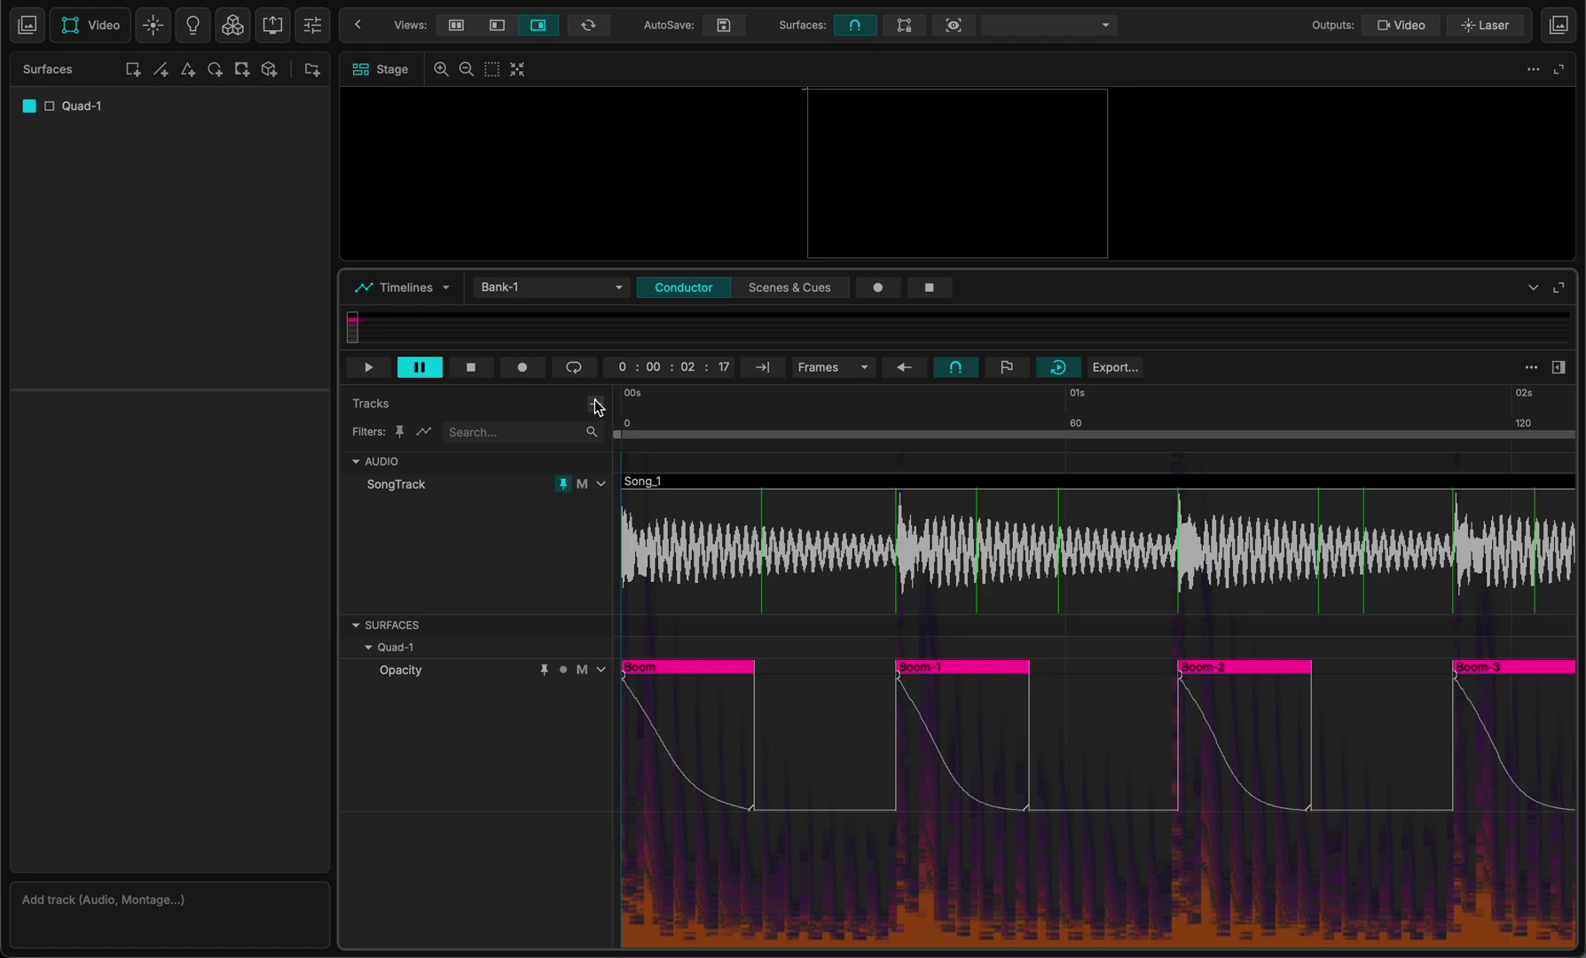
key(Home)
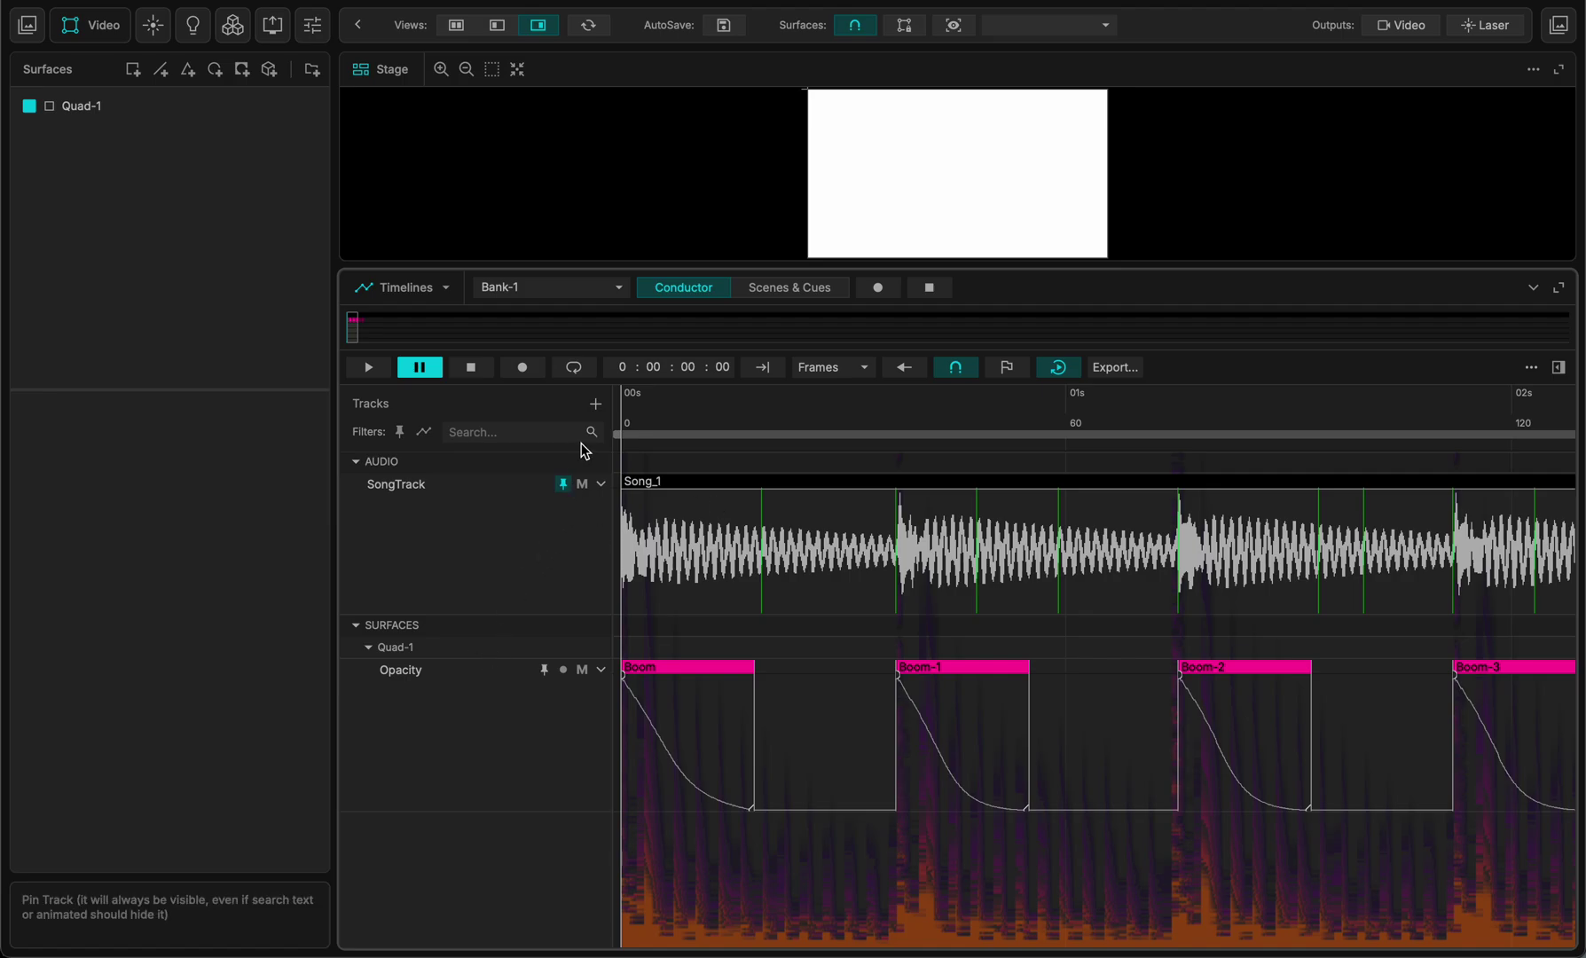
Split the Song_1 audio clip at frame 7 and split its remainder again at frame 30
drag(690, 395, 677, 394)
click(677, 484)
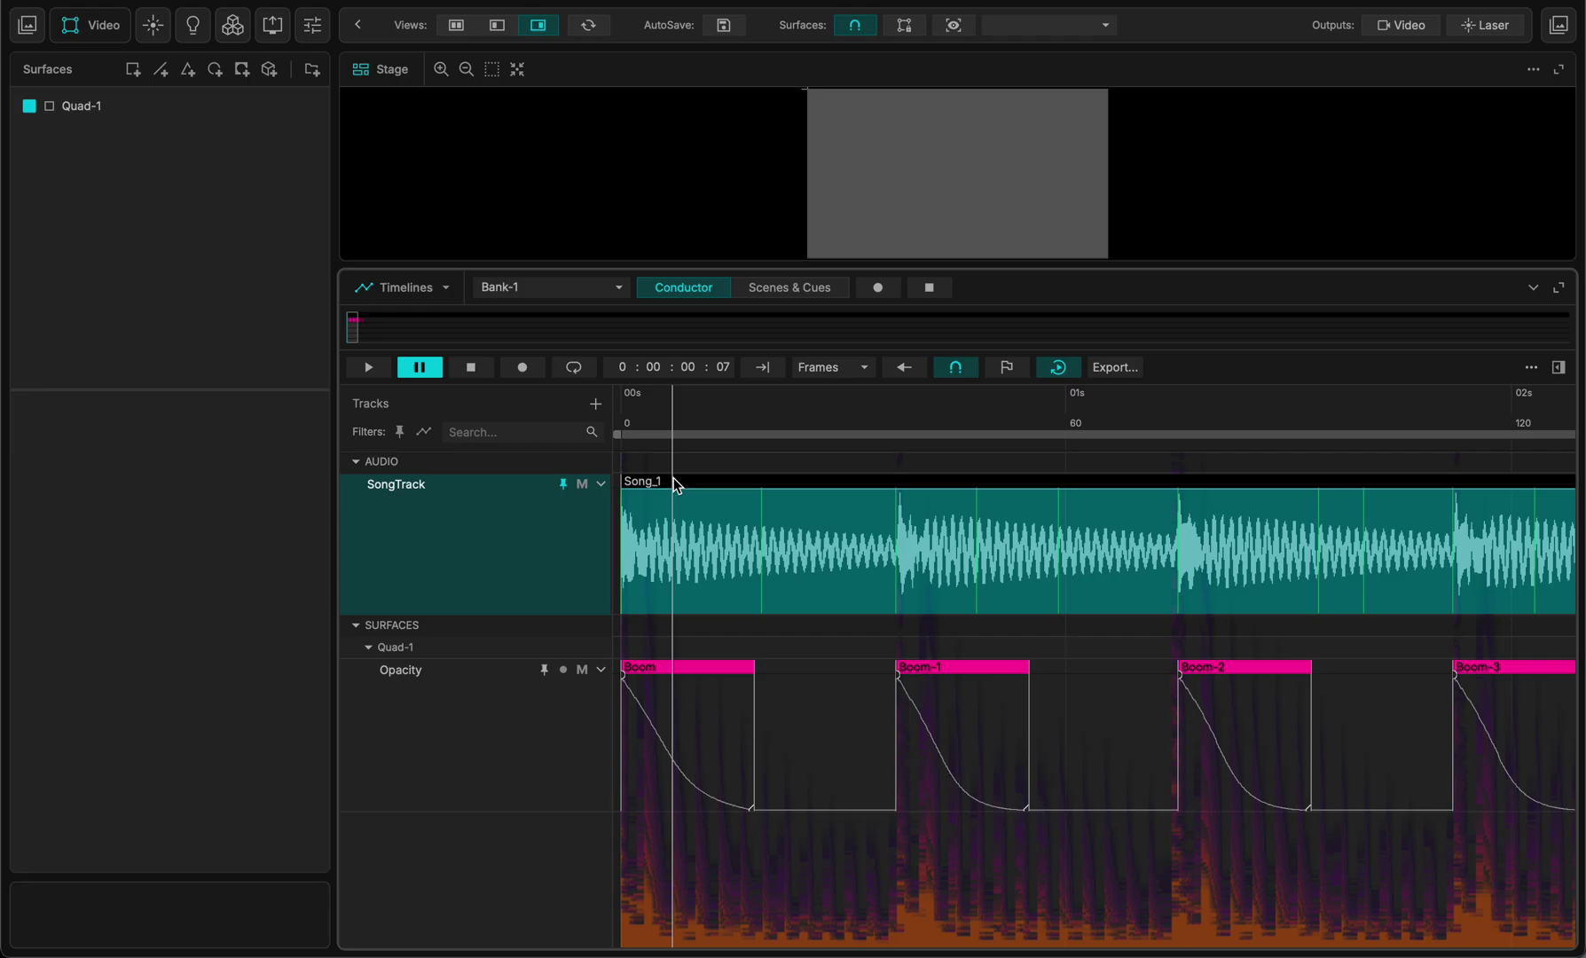
right_click(677, 484)
click(715, 497)
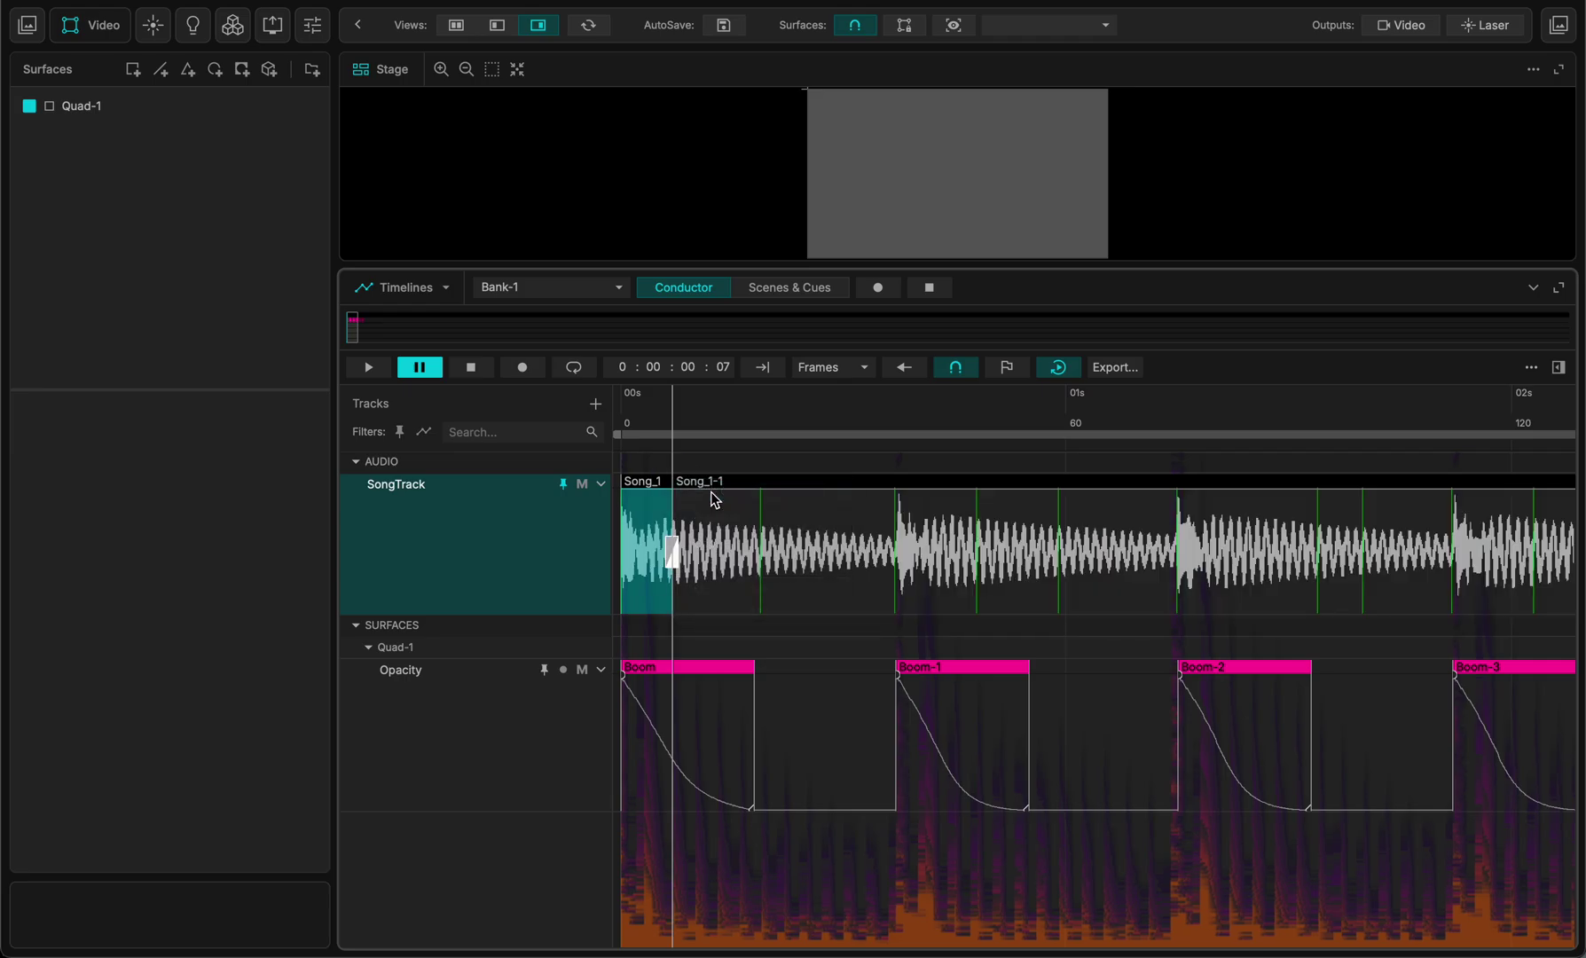
drag(693, 407, 842, 407)
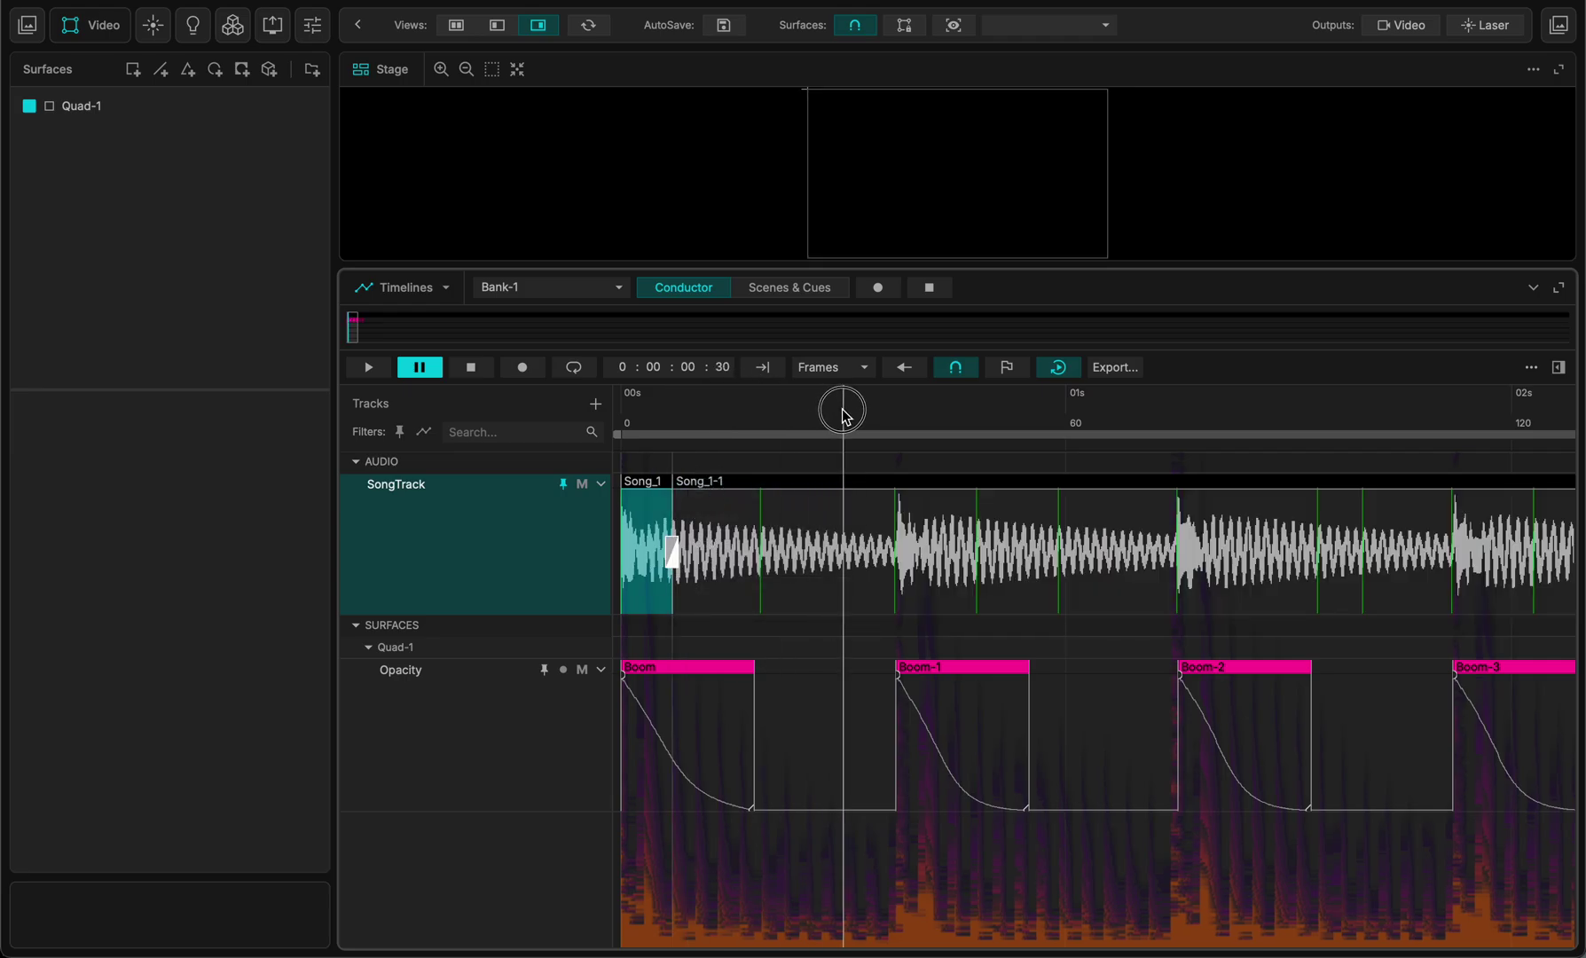
click(842, 486)
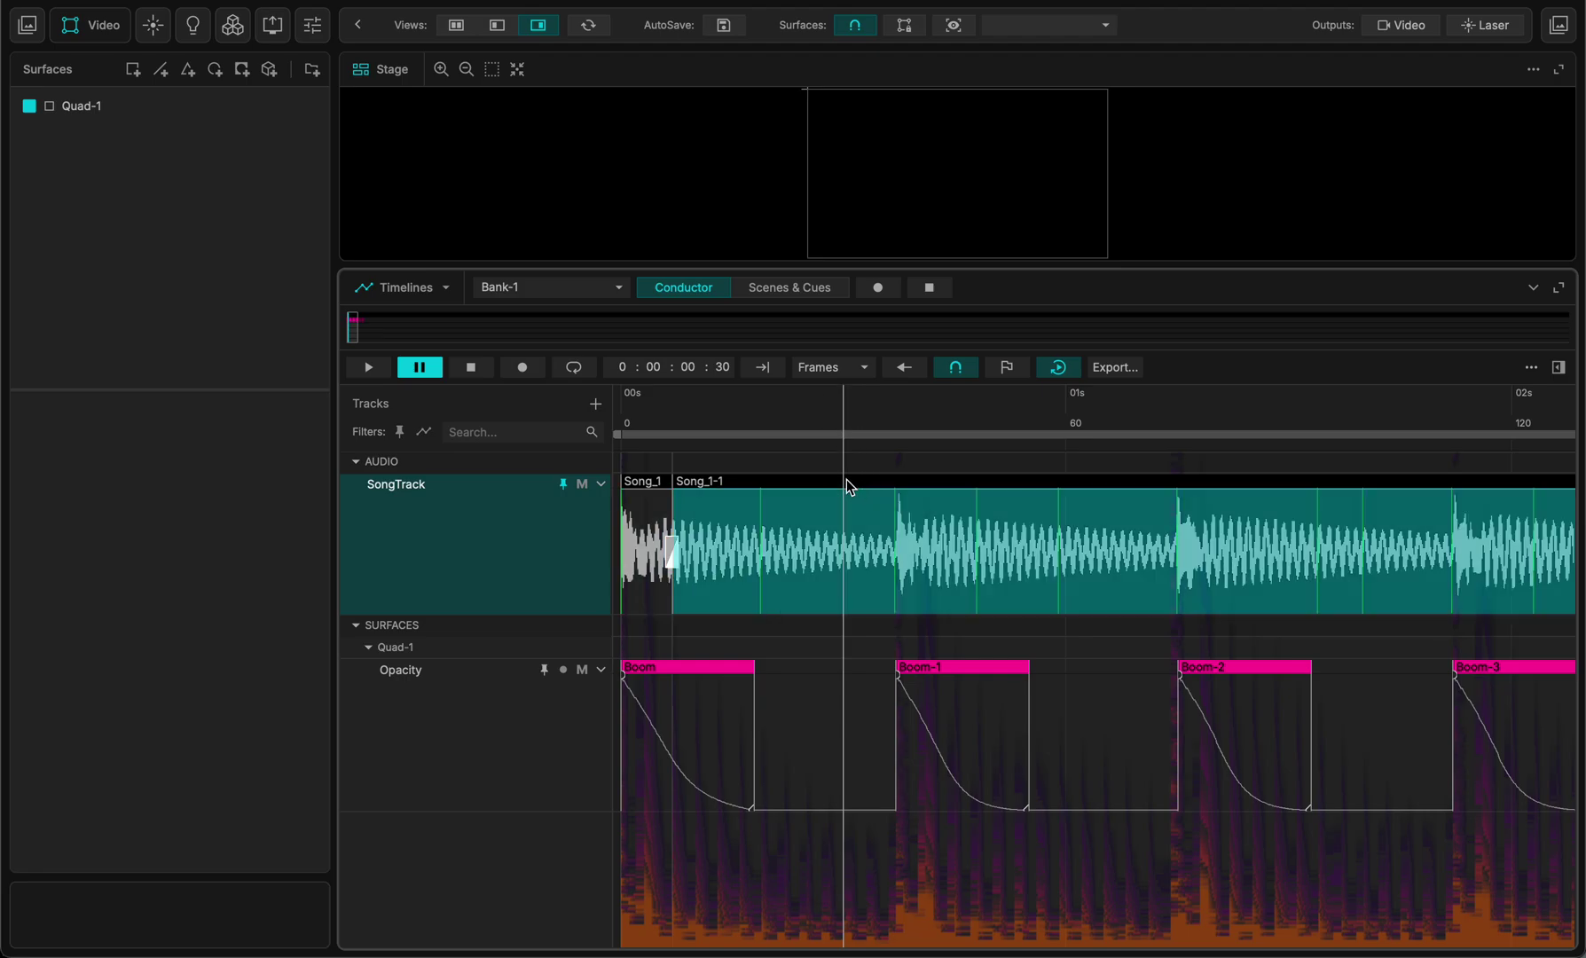
right_click(844, 487)
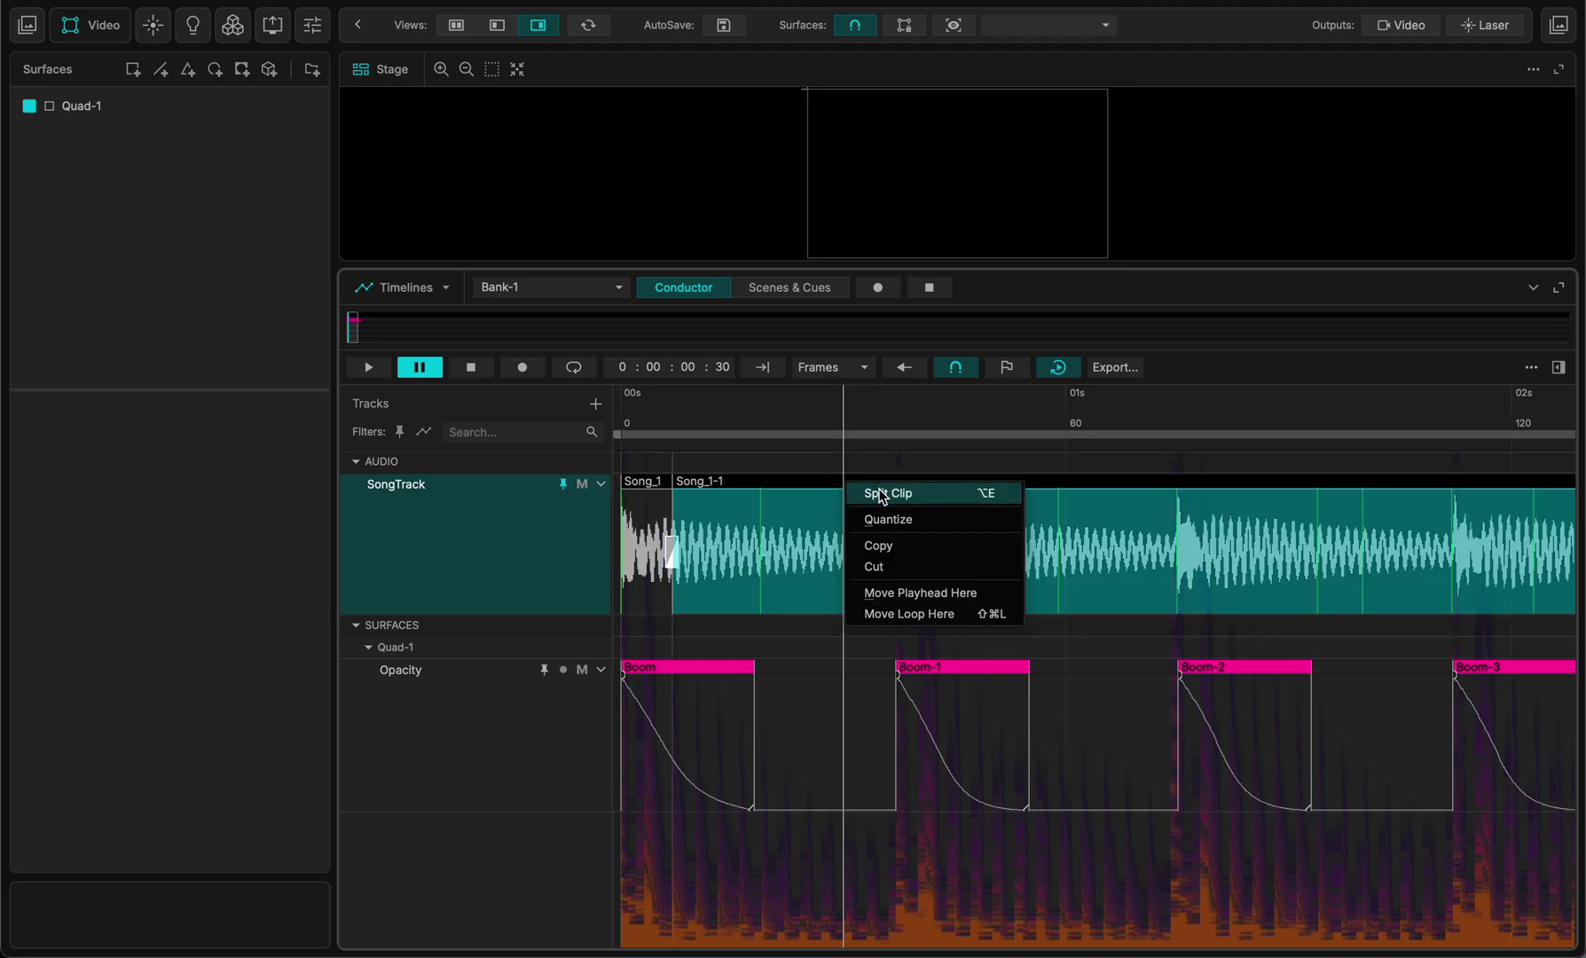
click(882, 494)
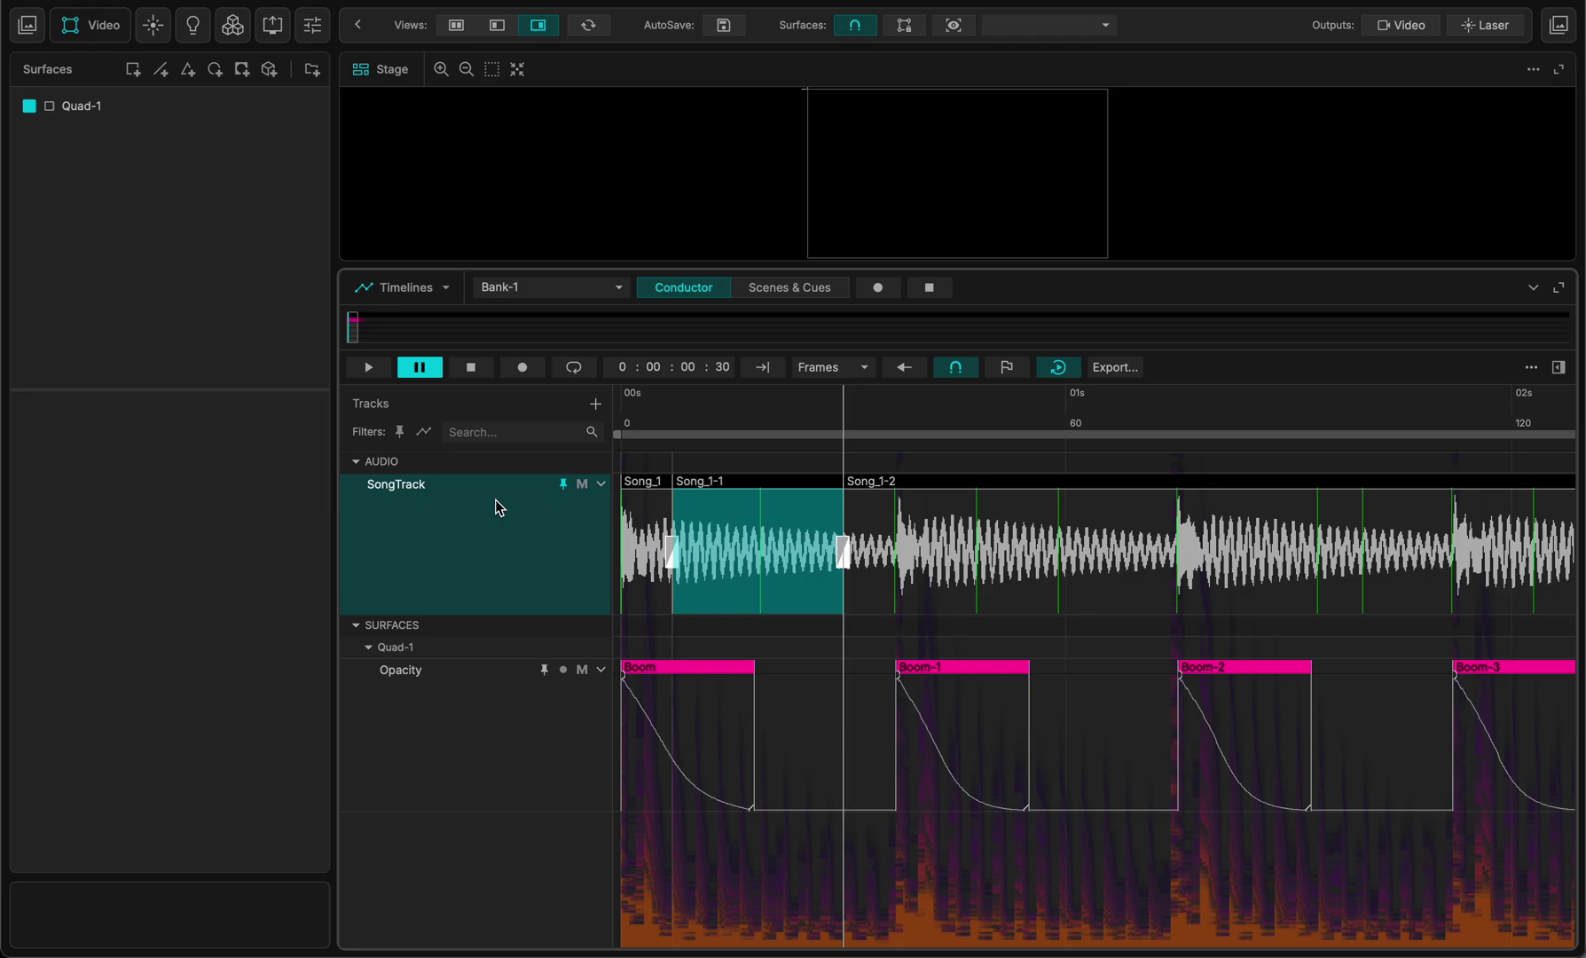
Move the middle song piece onto a new audio track and extend the last piece back to the timeline start
click(595, 404)
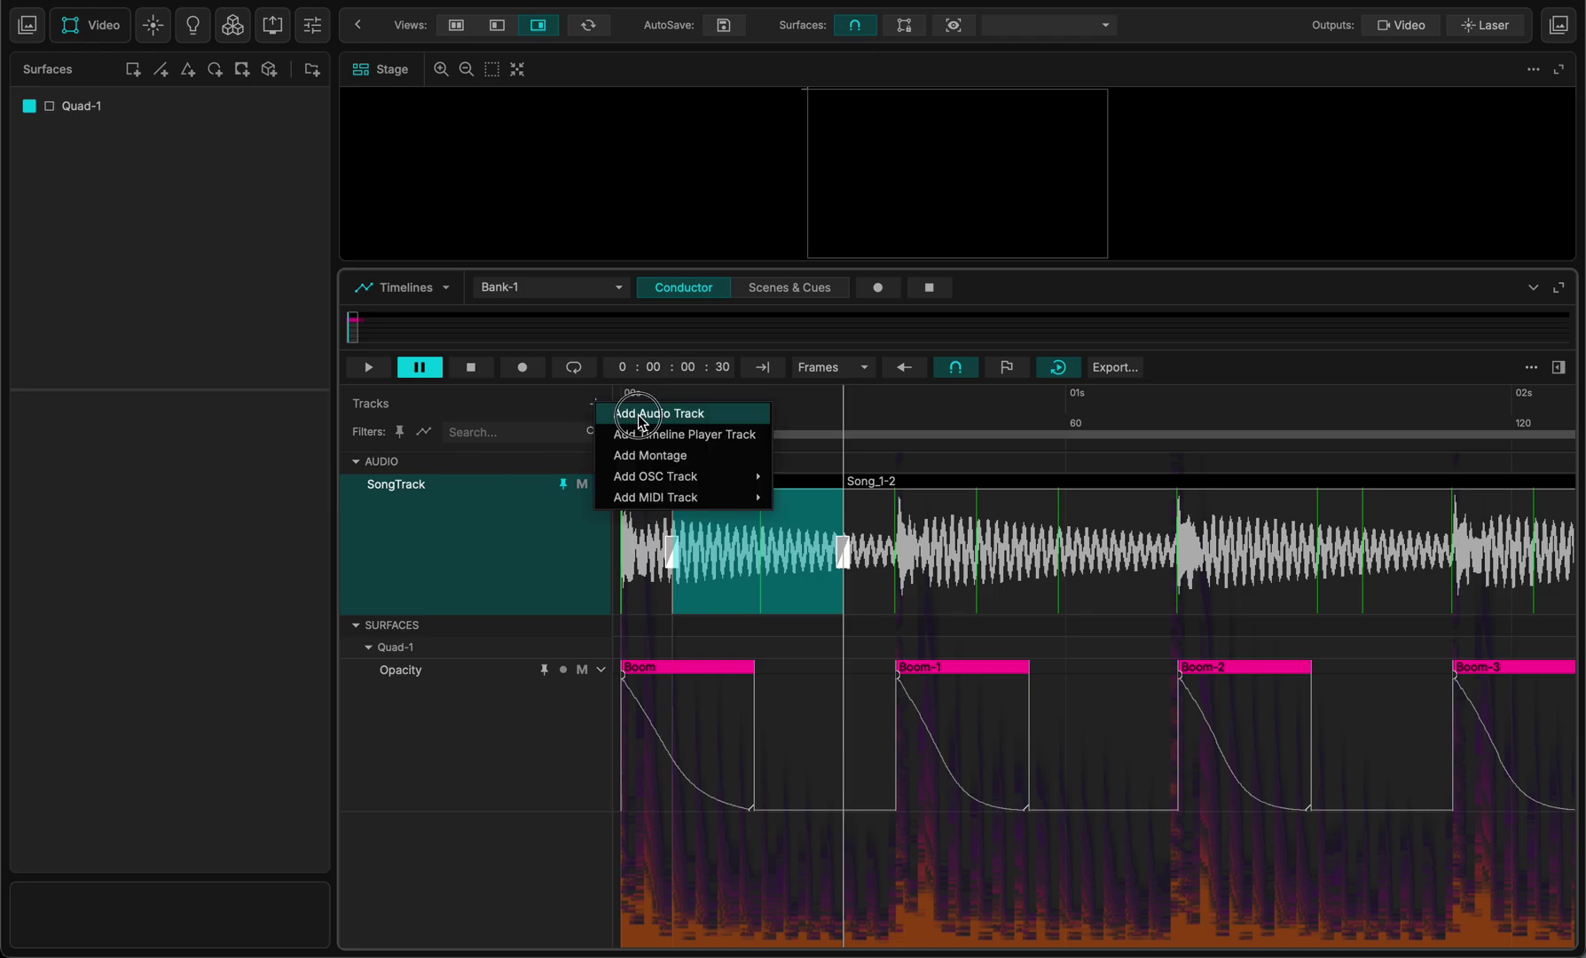
click(622, 414)
drag(743, 486, 745, 660)
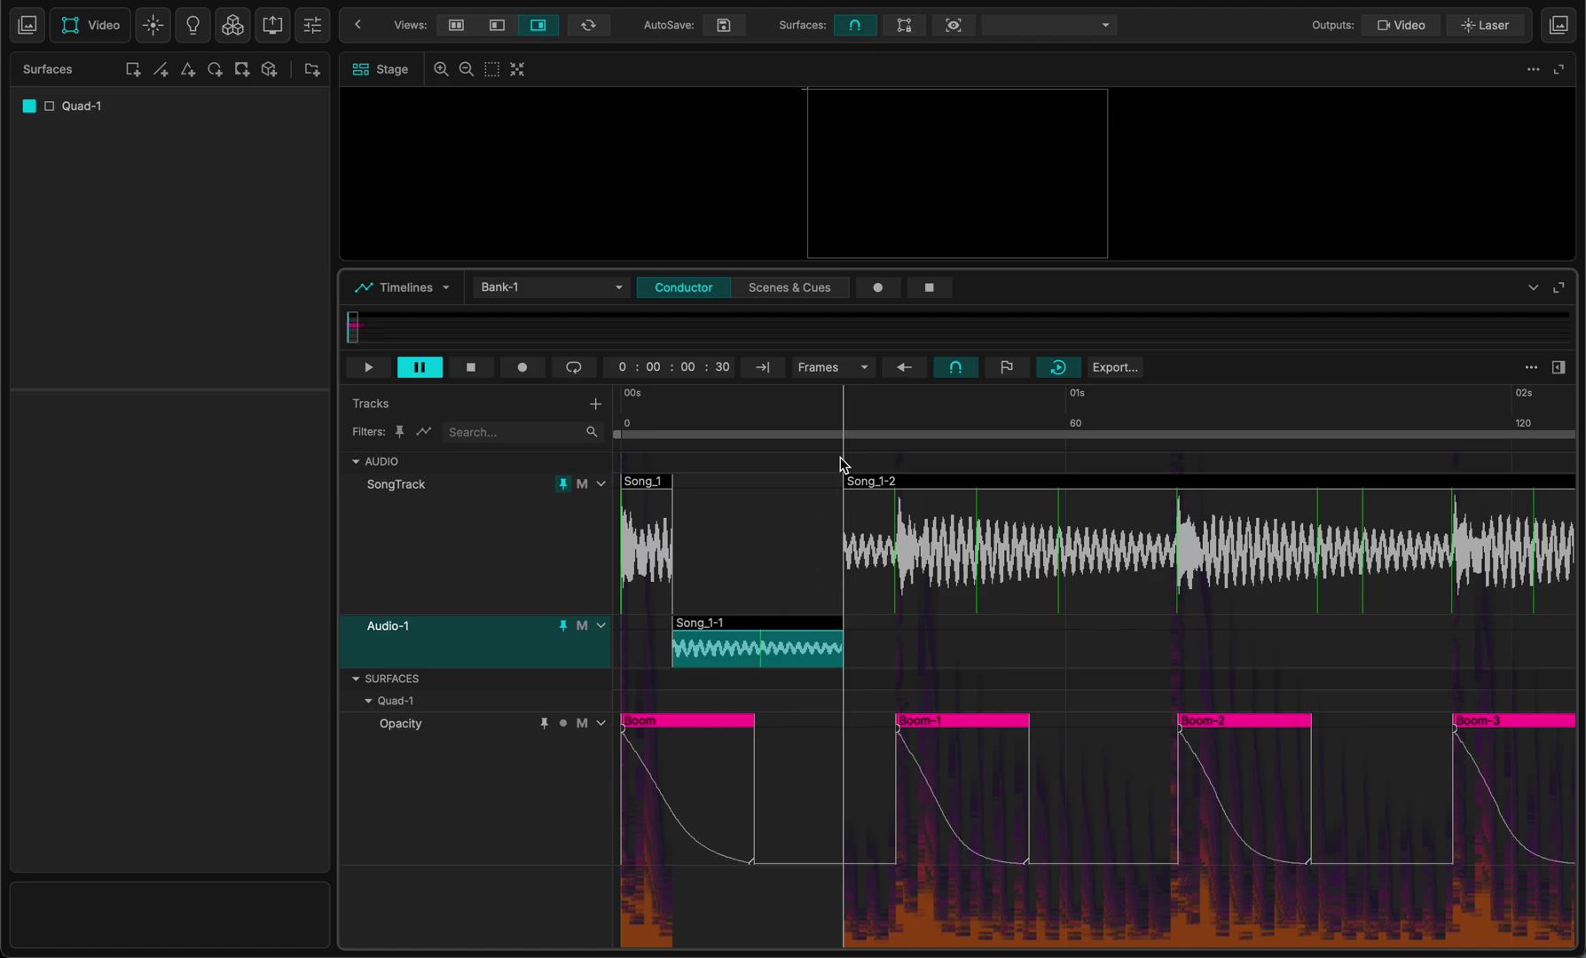
drag(843, 482, 798, 471)
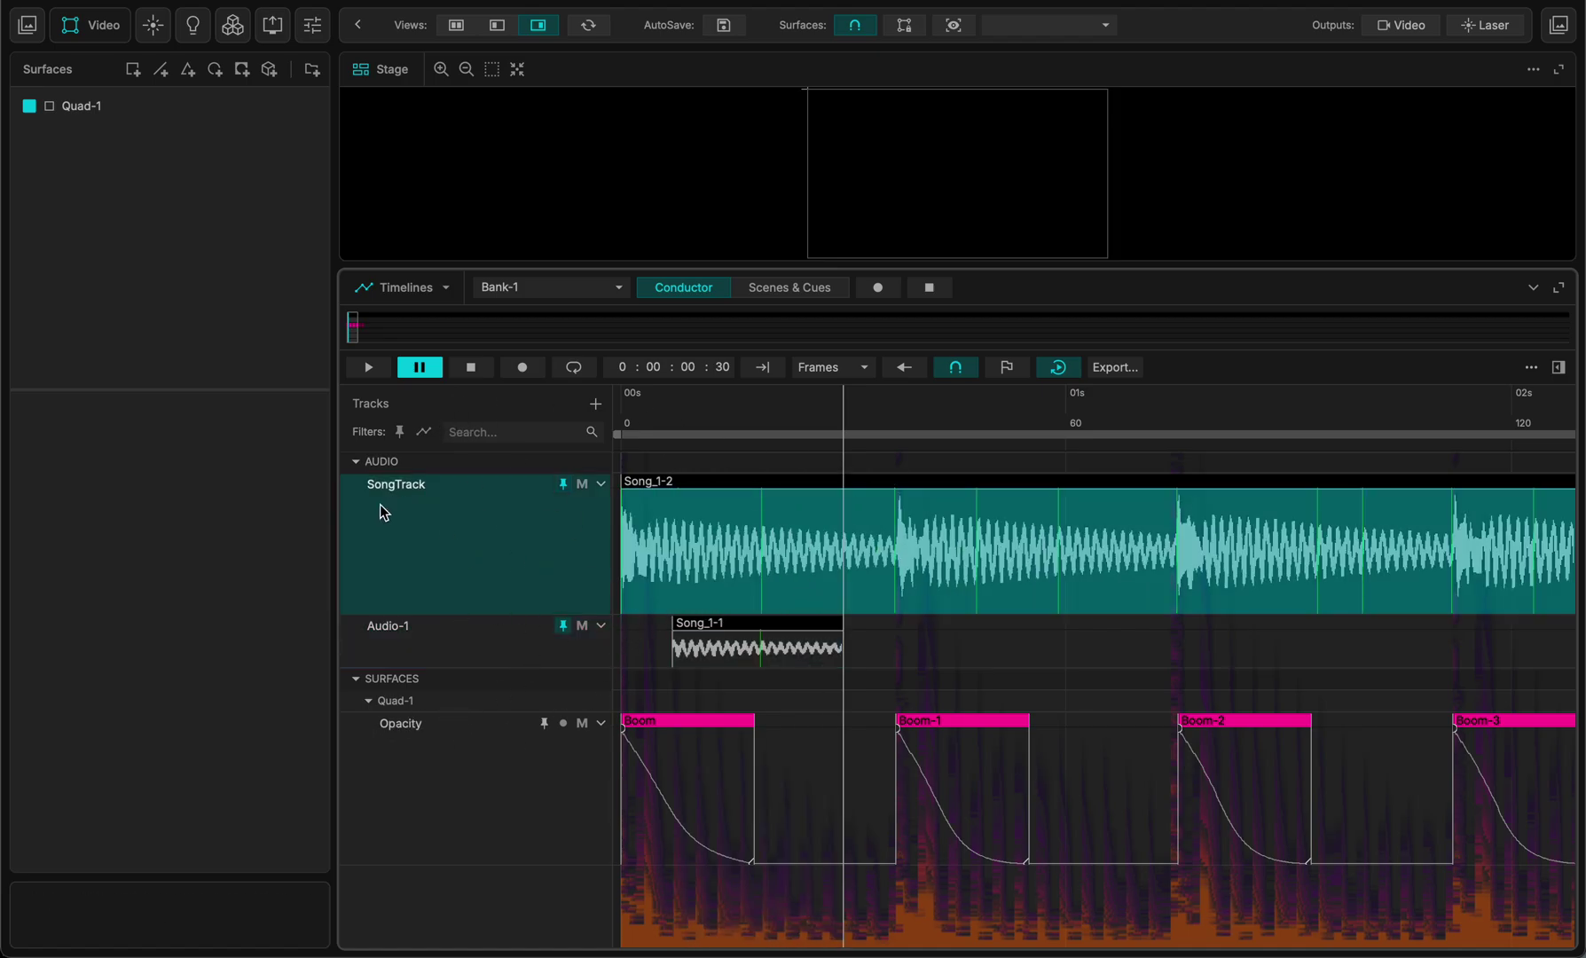
Mute SongTrack and enlarge the height of the Audio-1 track
click(528, 534)
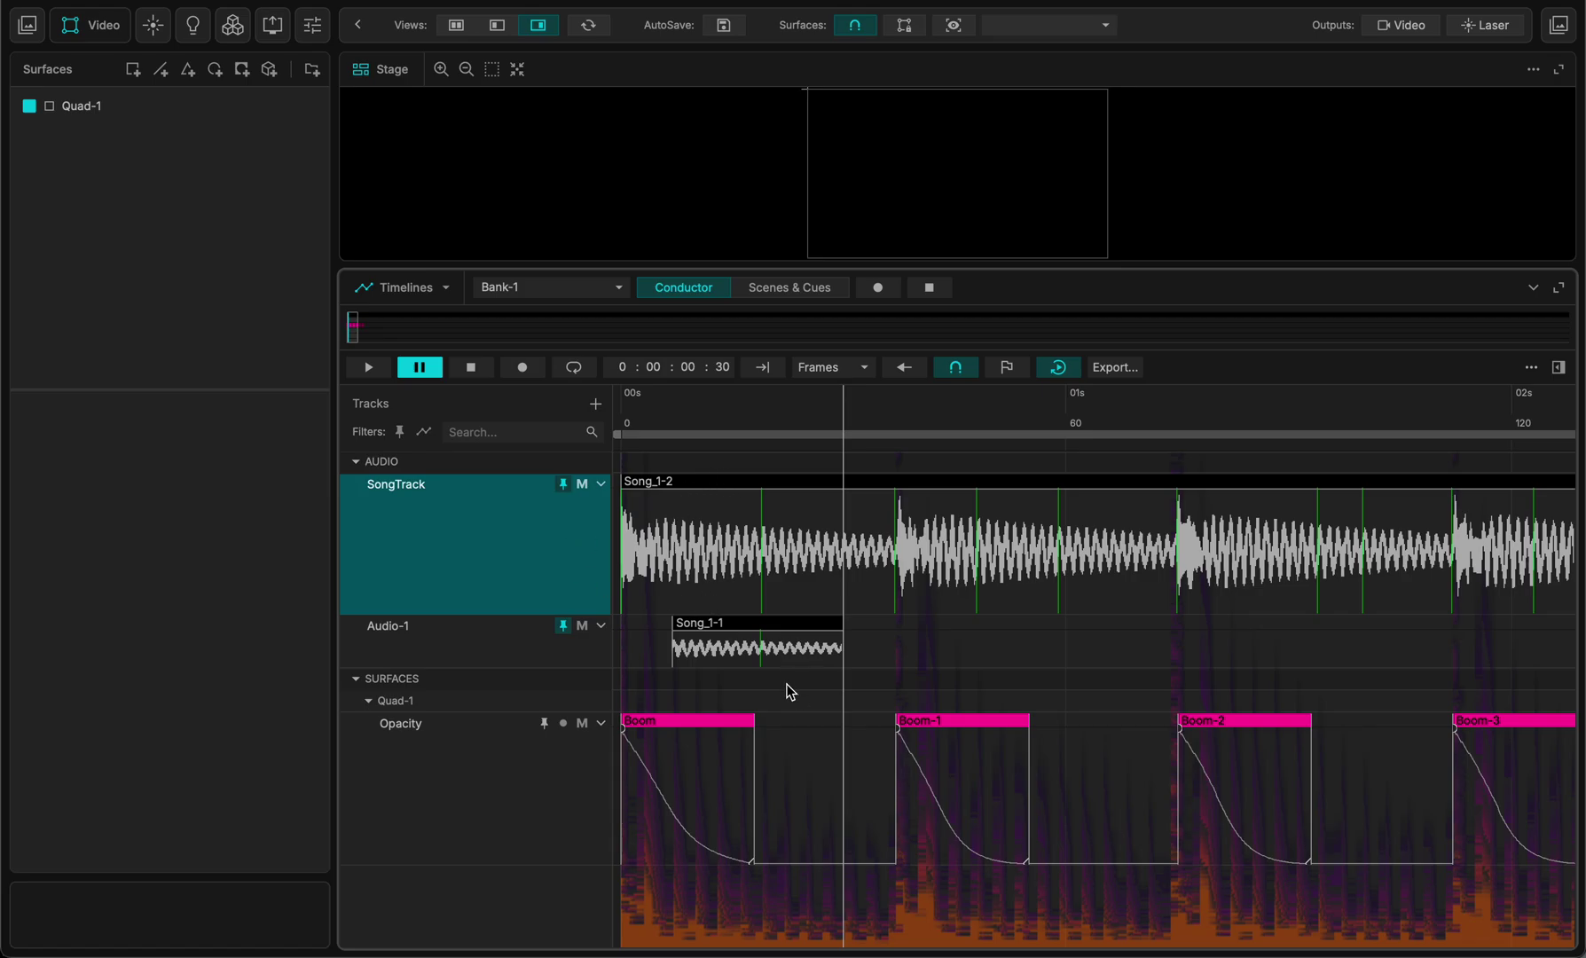
drag(572, 670, 575, 749)
scroll(806, 655, up, 3)
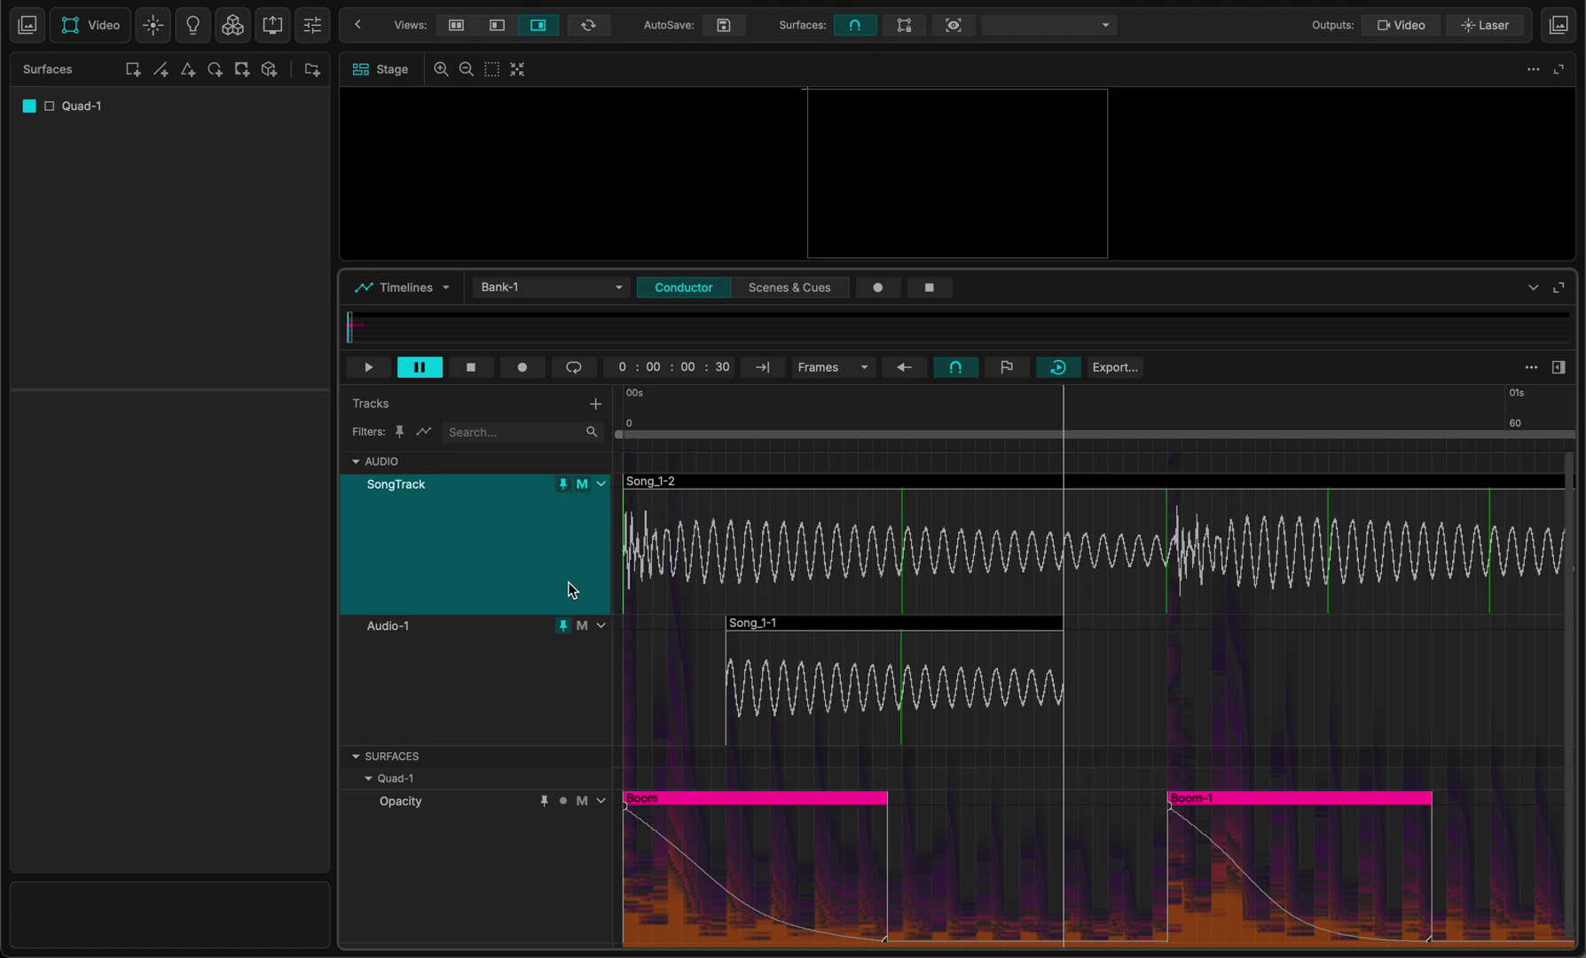
click(503, 683)
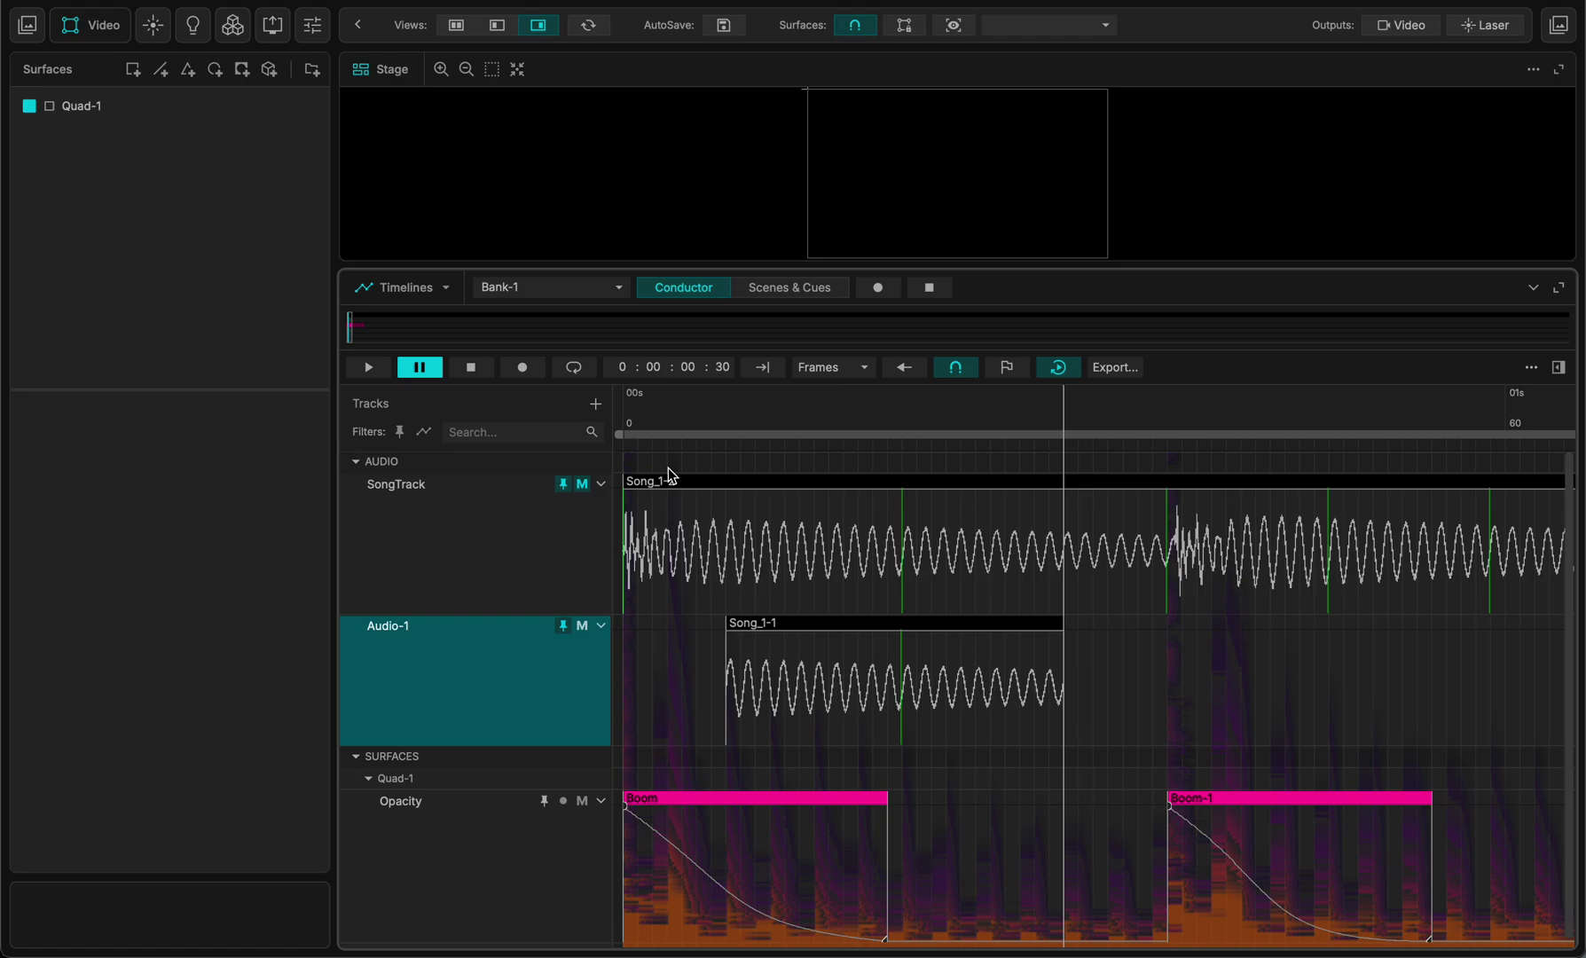
Play the timeline briefly with only the Audio-1 track audible, and pause it
click(653, 387)
key(space)
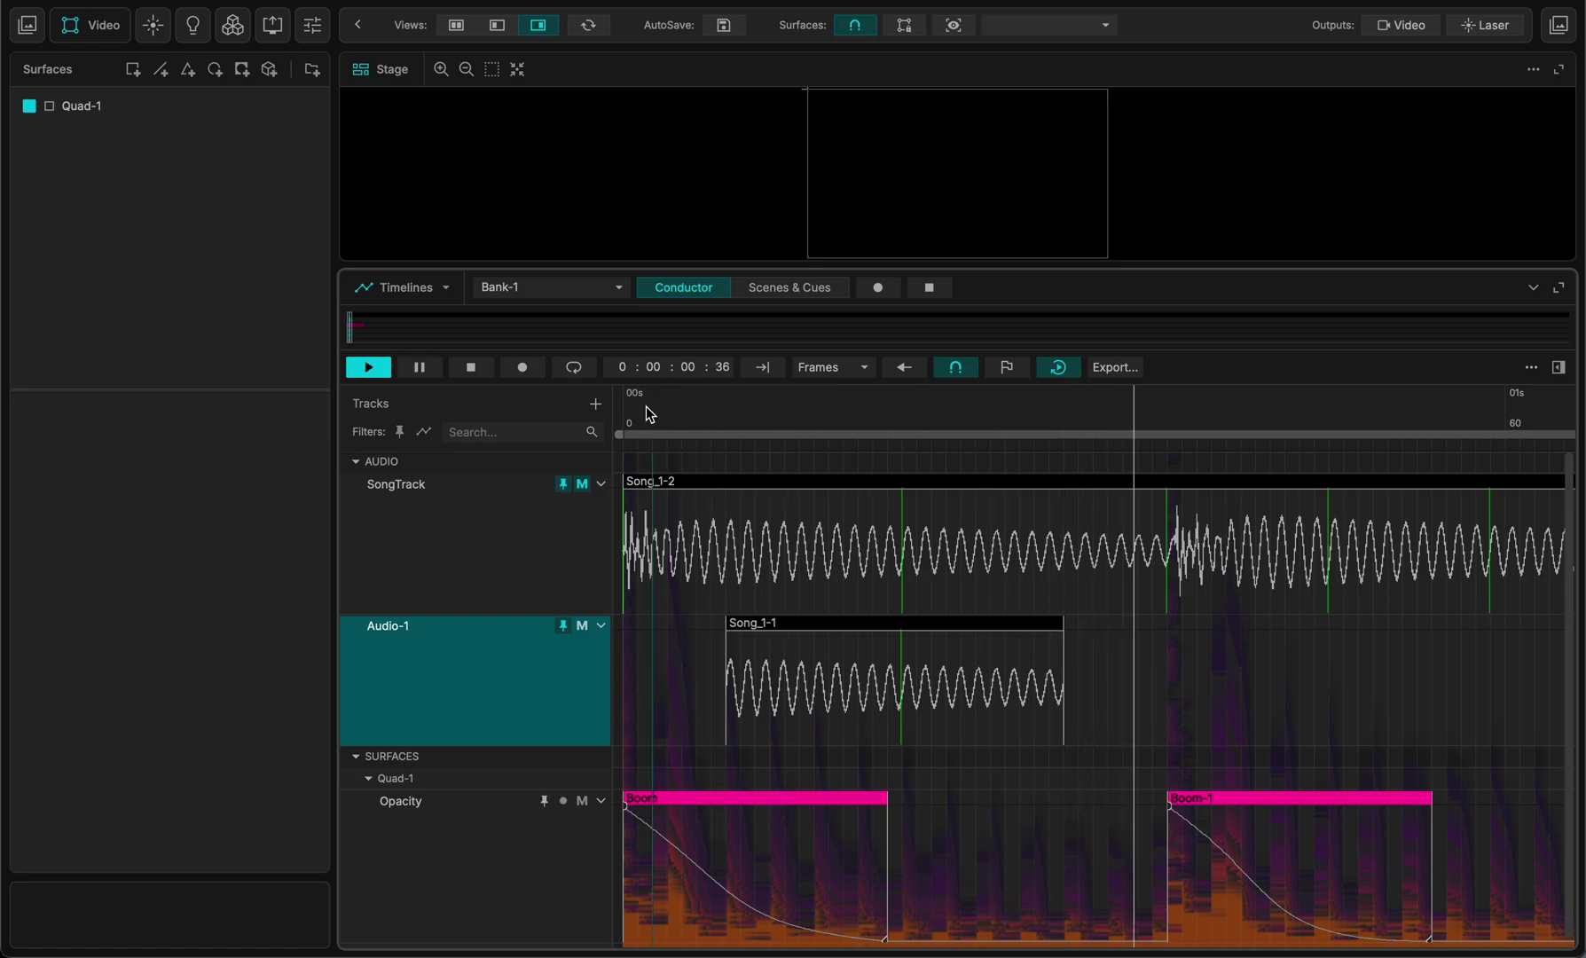
key(space)
key(space)
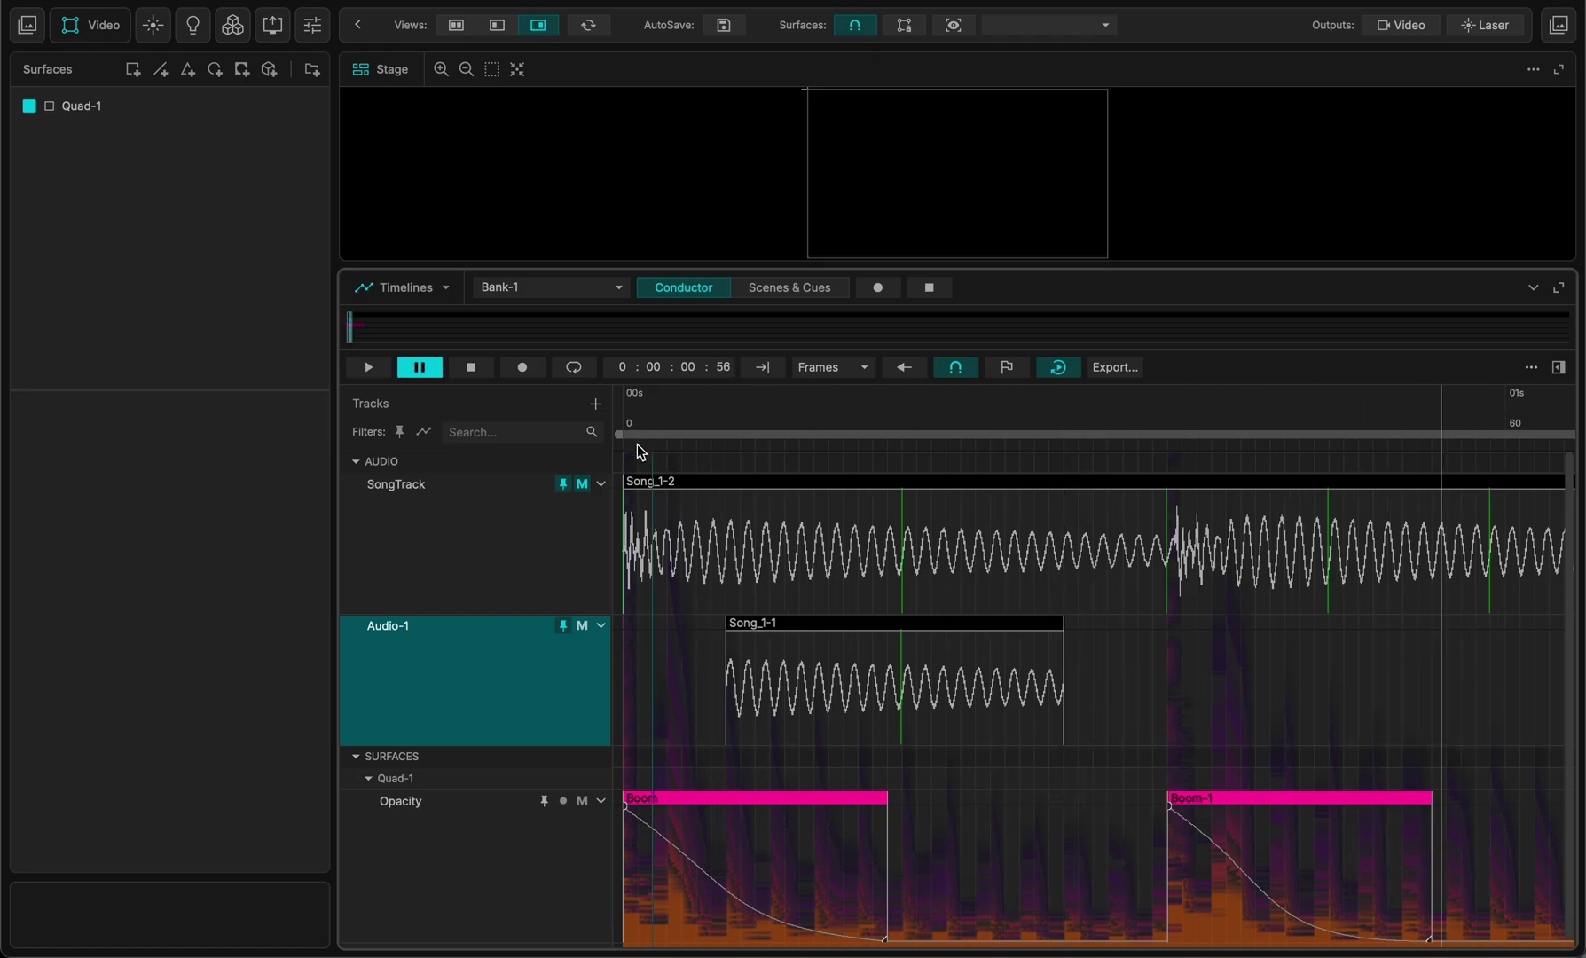
Set the loop range from the start of Song_1-1 to frame 57, enable looping and start playback
drag(616, 439, 720, 443)
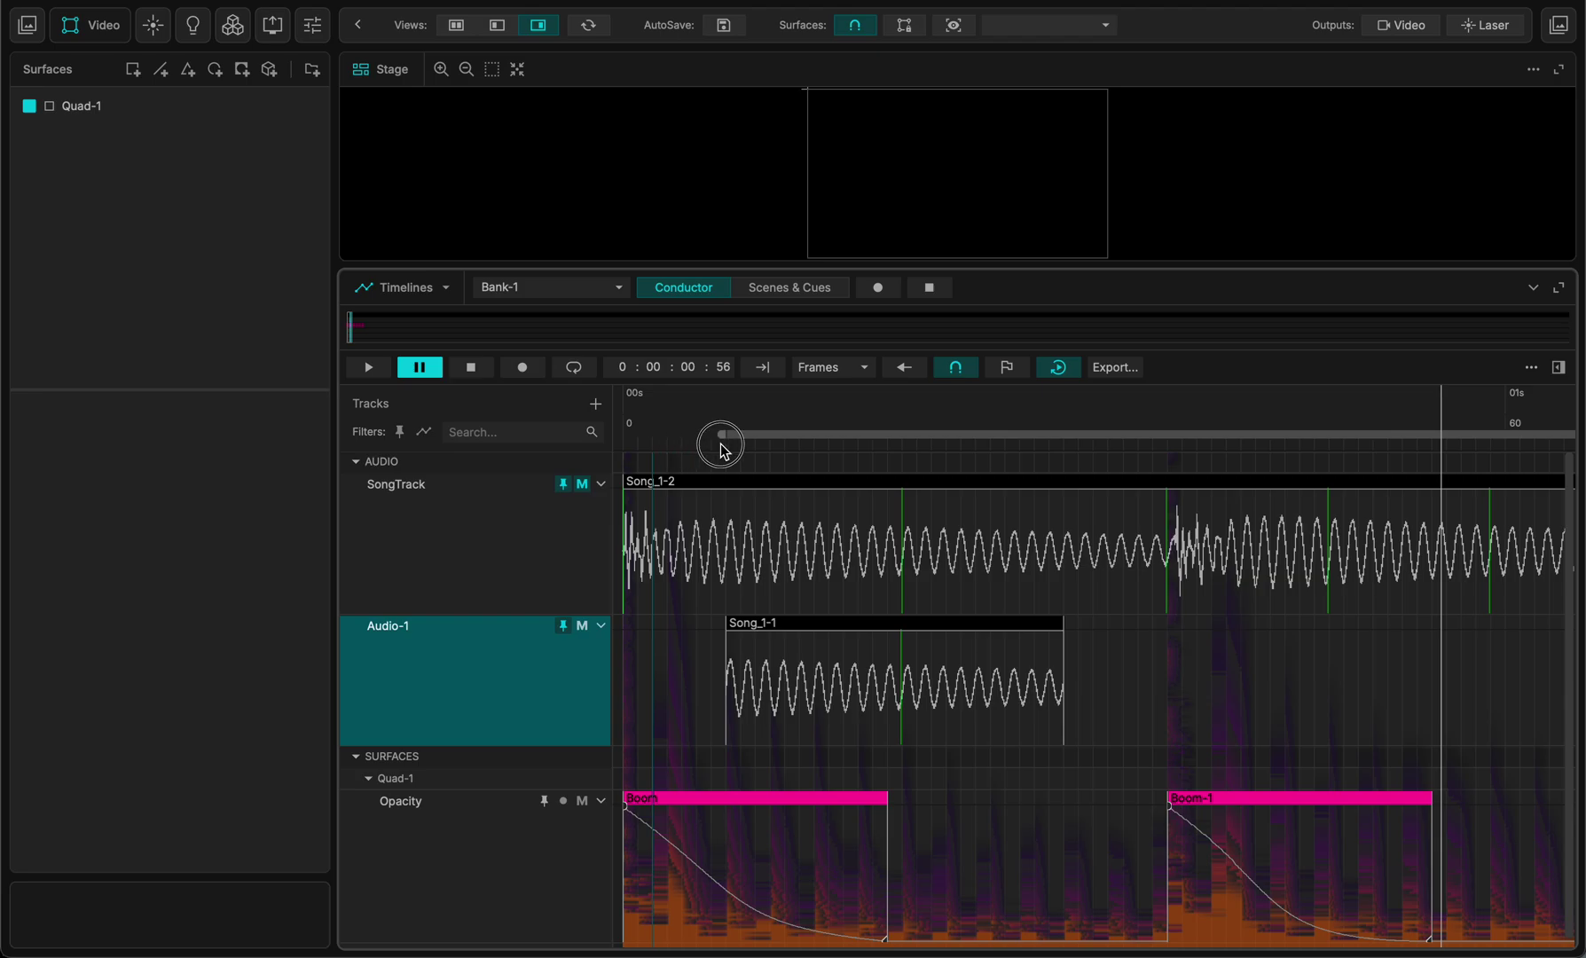
click(990, 458)
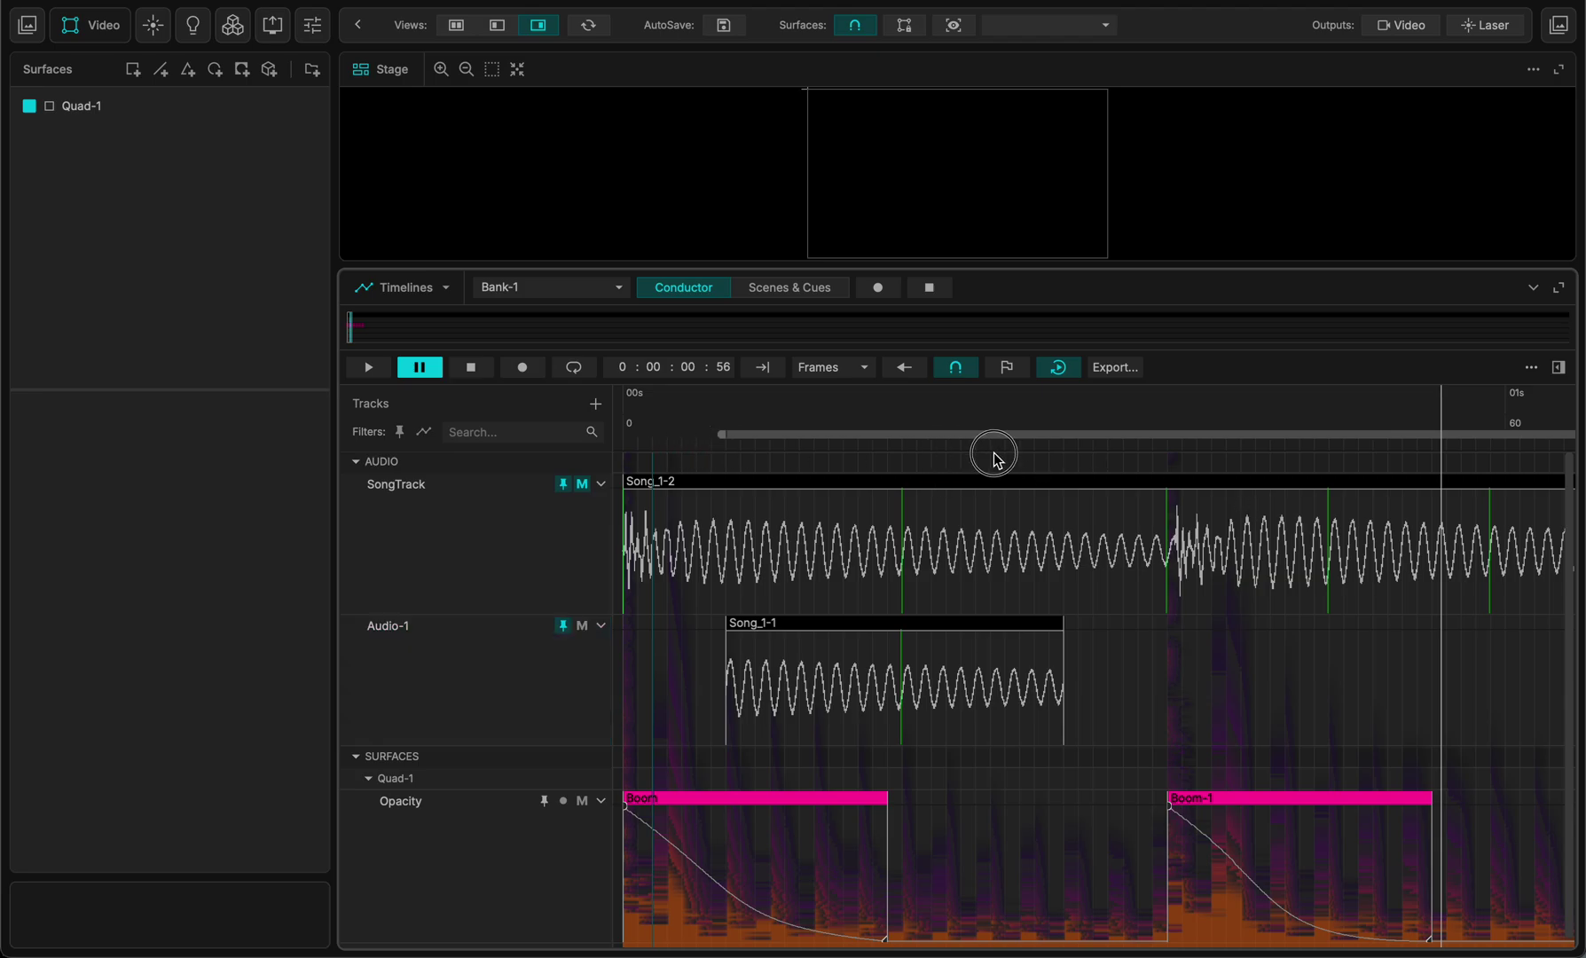
click(1057, 398)
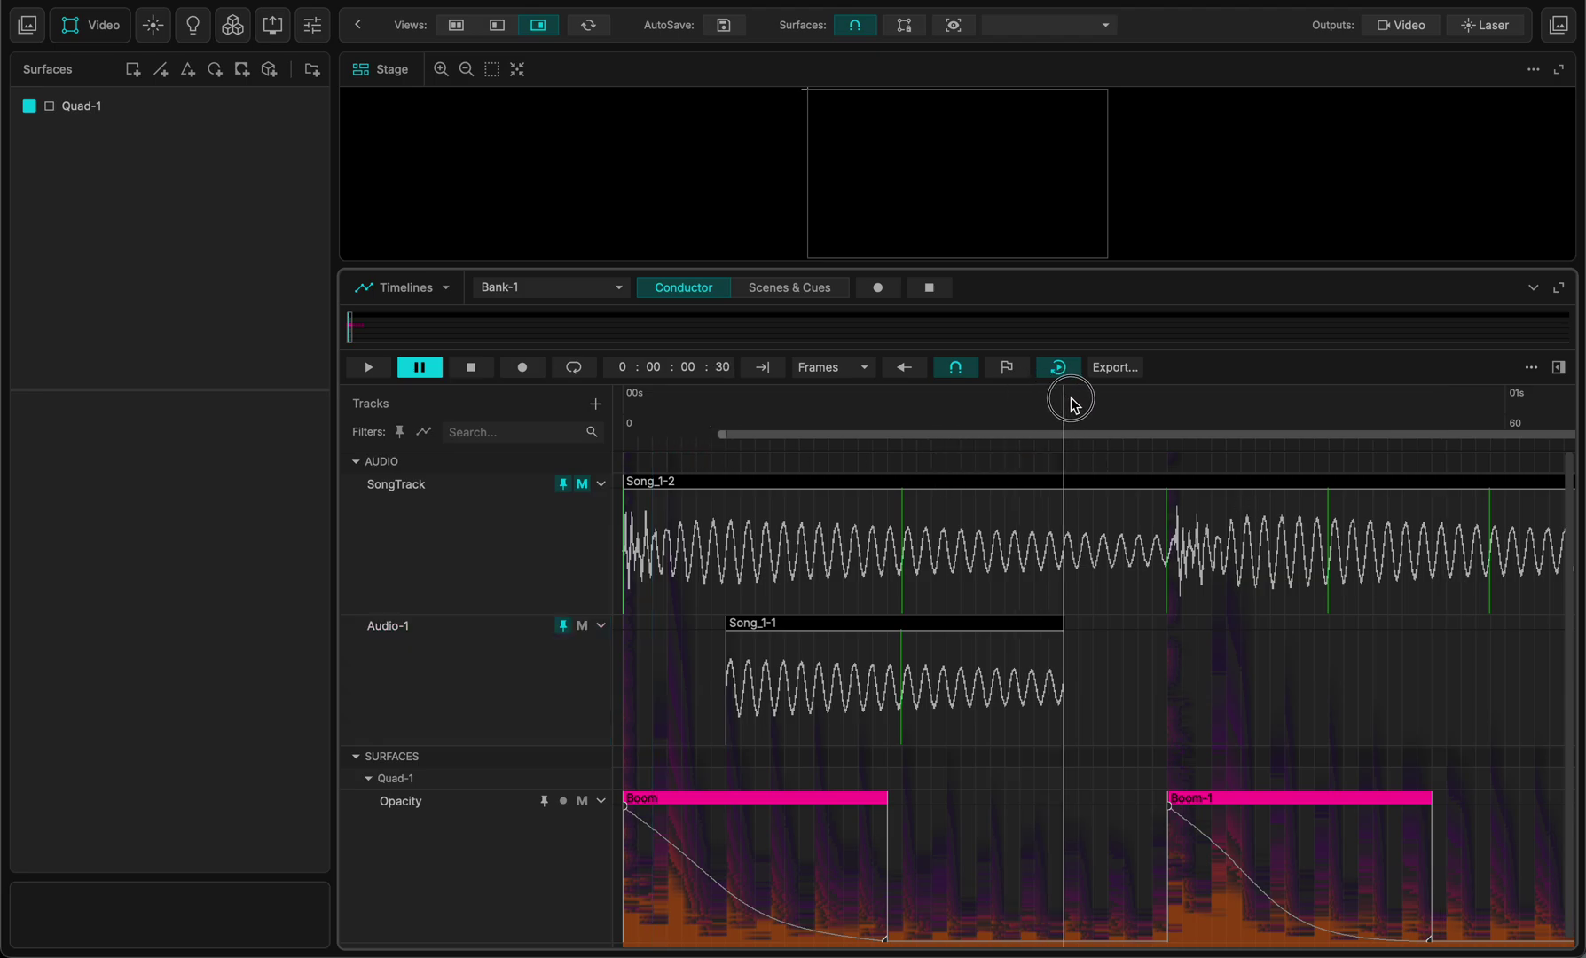
click(1151, 391)
click(1460, 395)
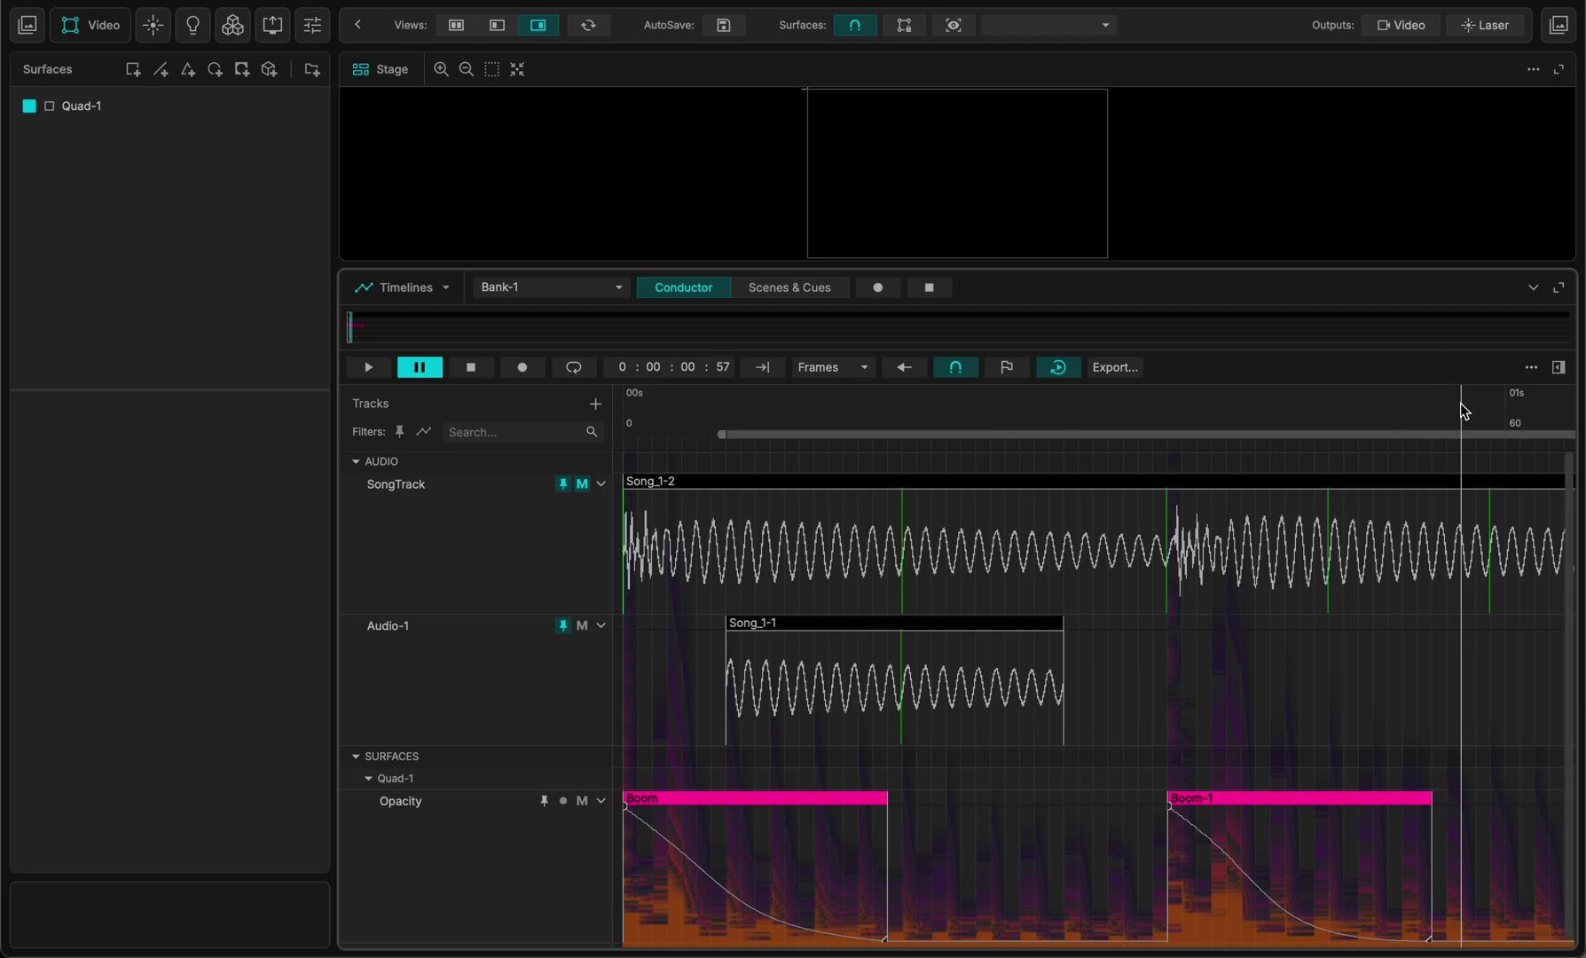
right_click(1461, 402)
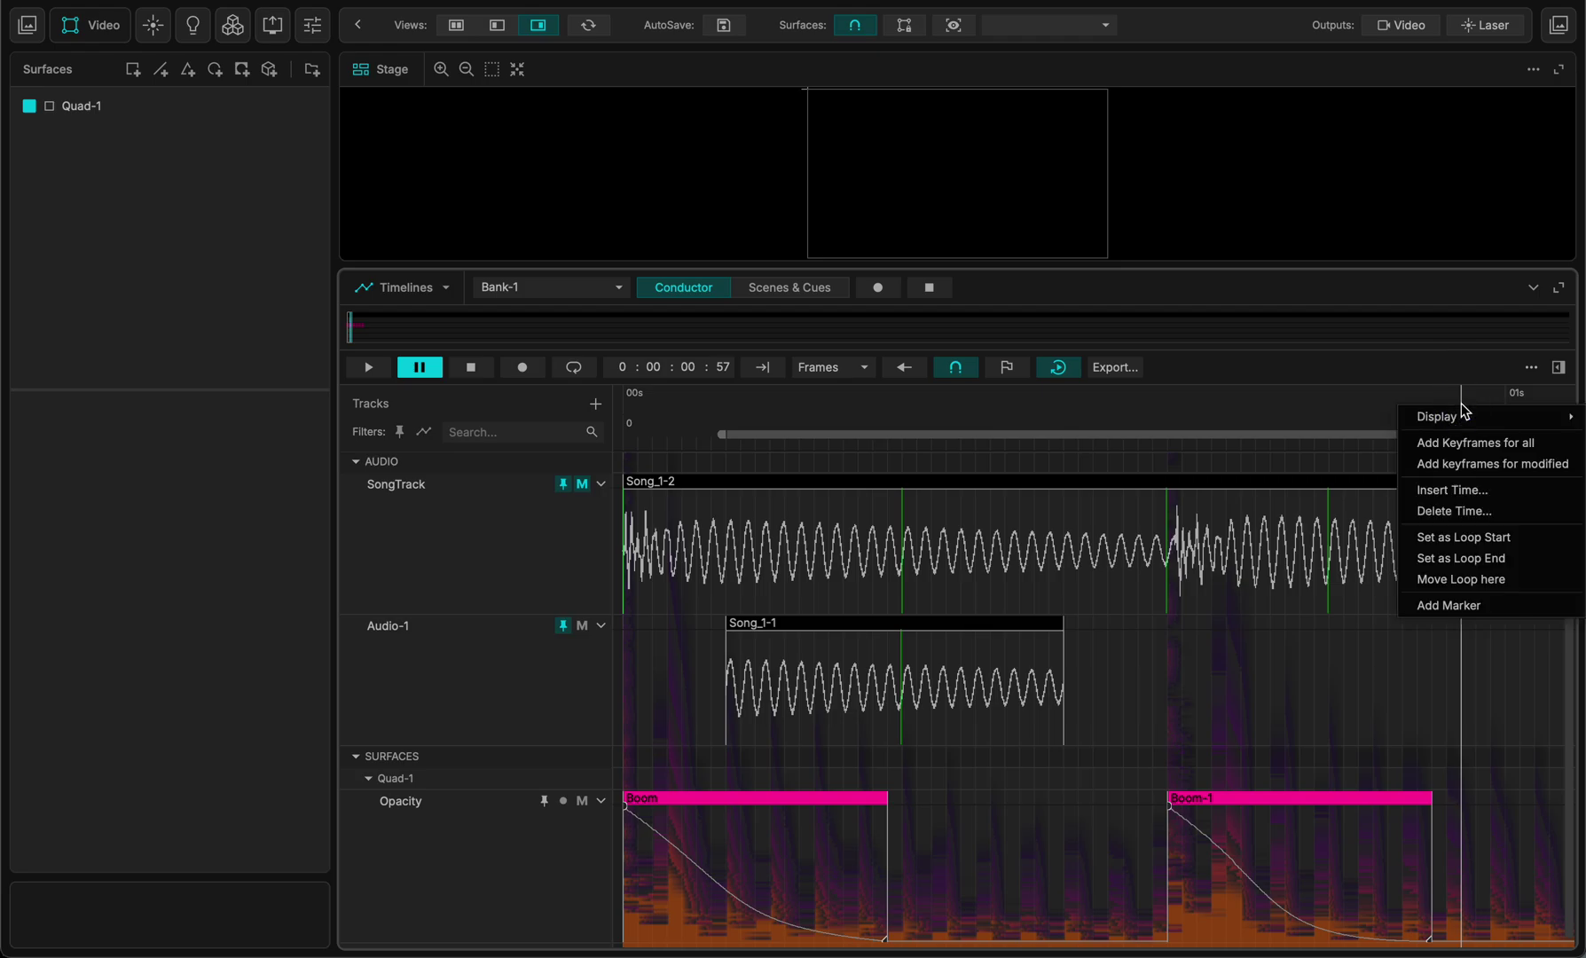
click(1444, 561)
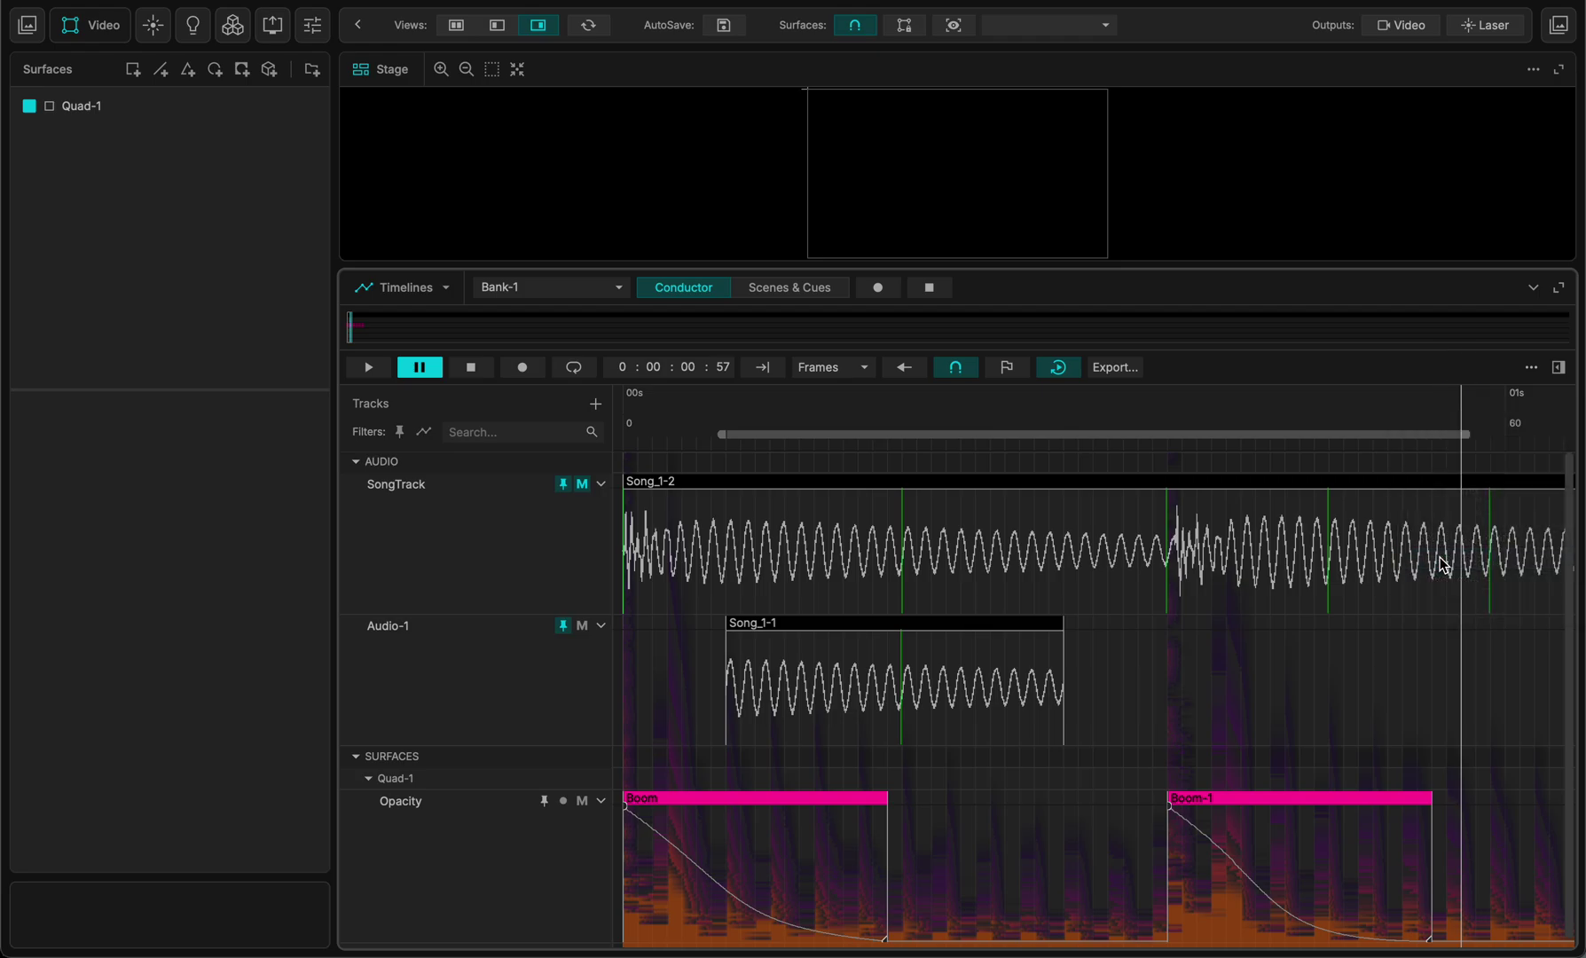
click(574, 366)
key(space)
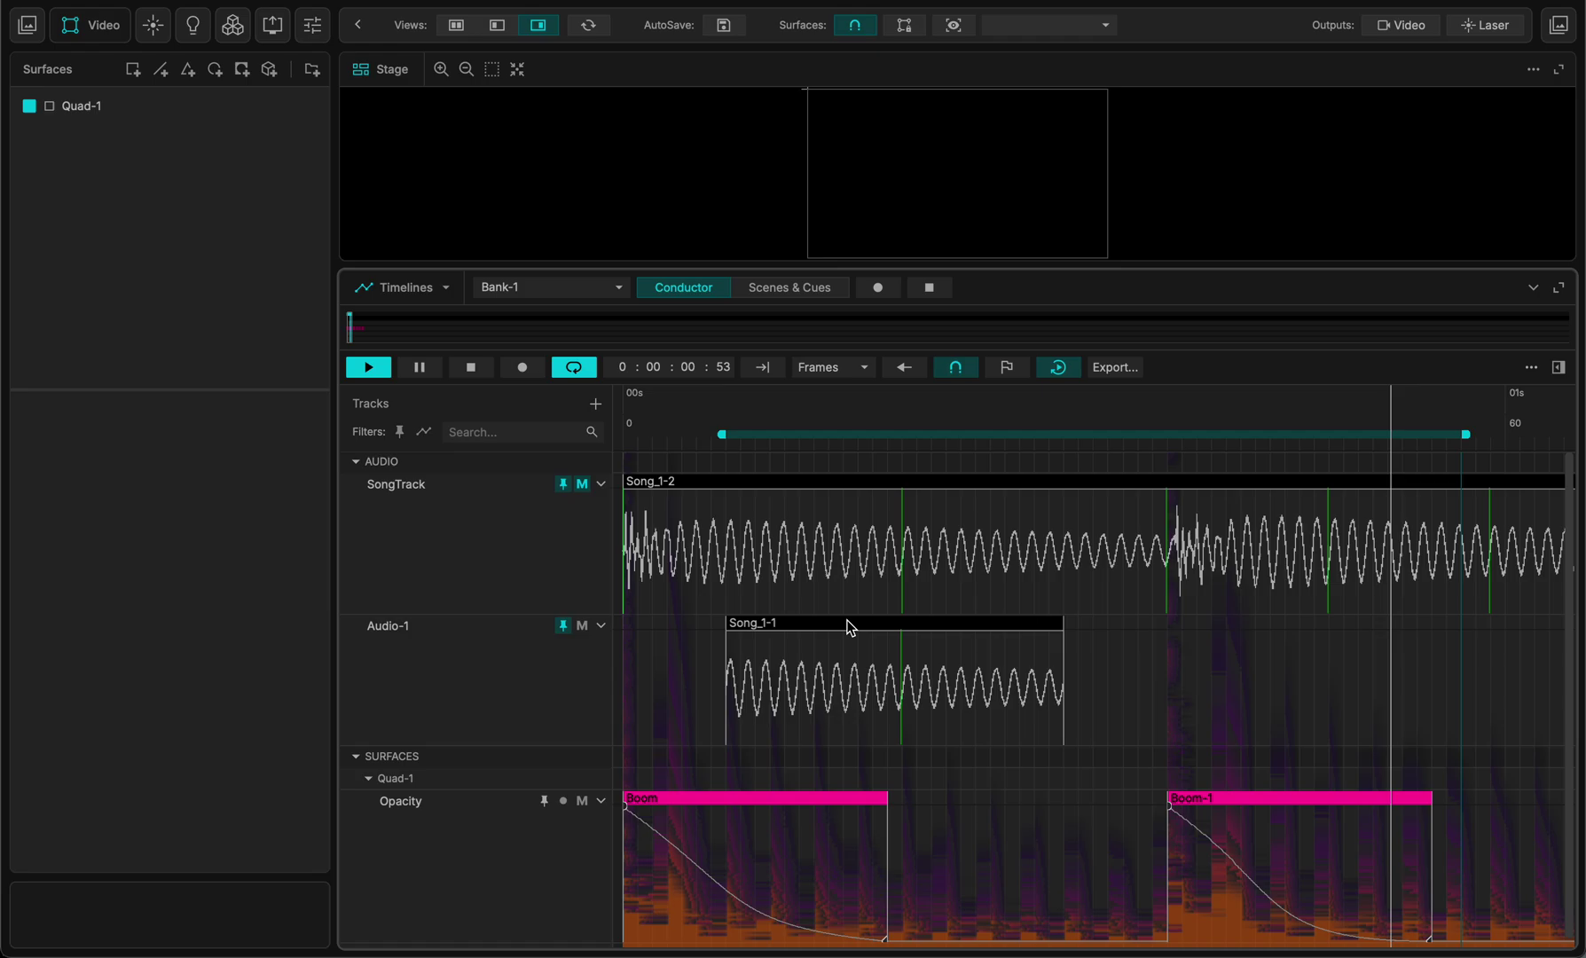
Show the properties of the Song_1-1 clip and set its clip speed to 50%
click(850, 626)
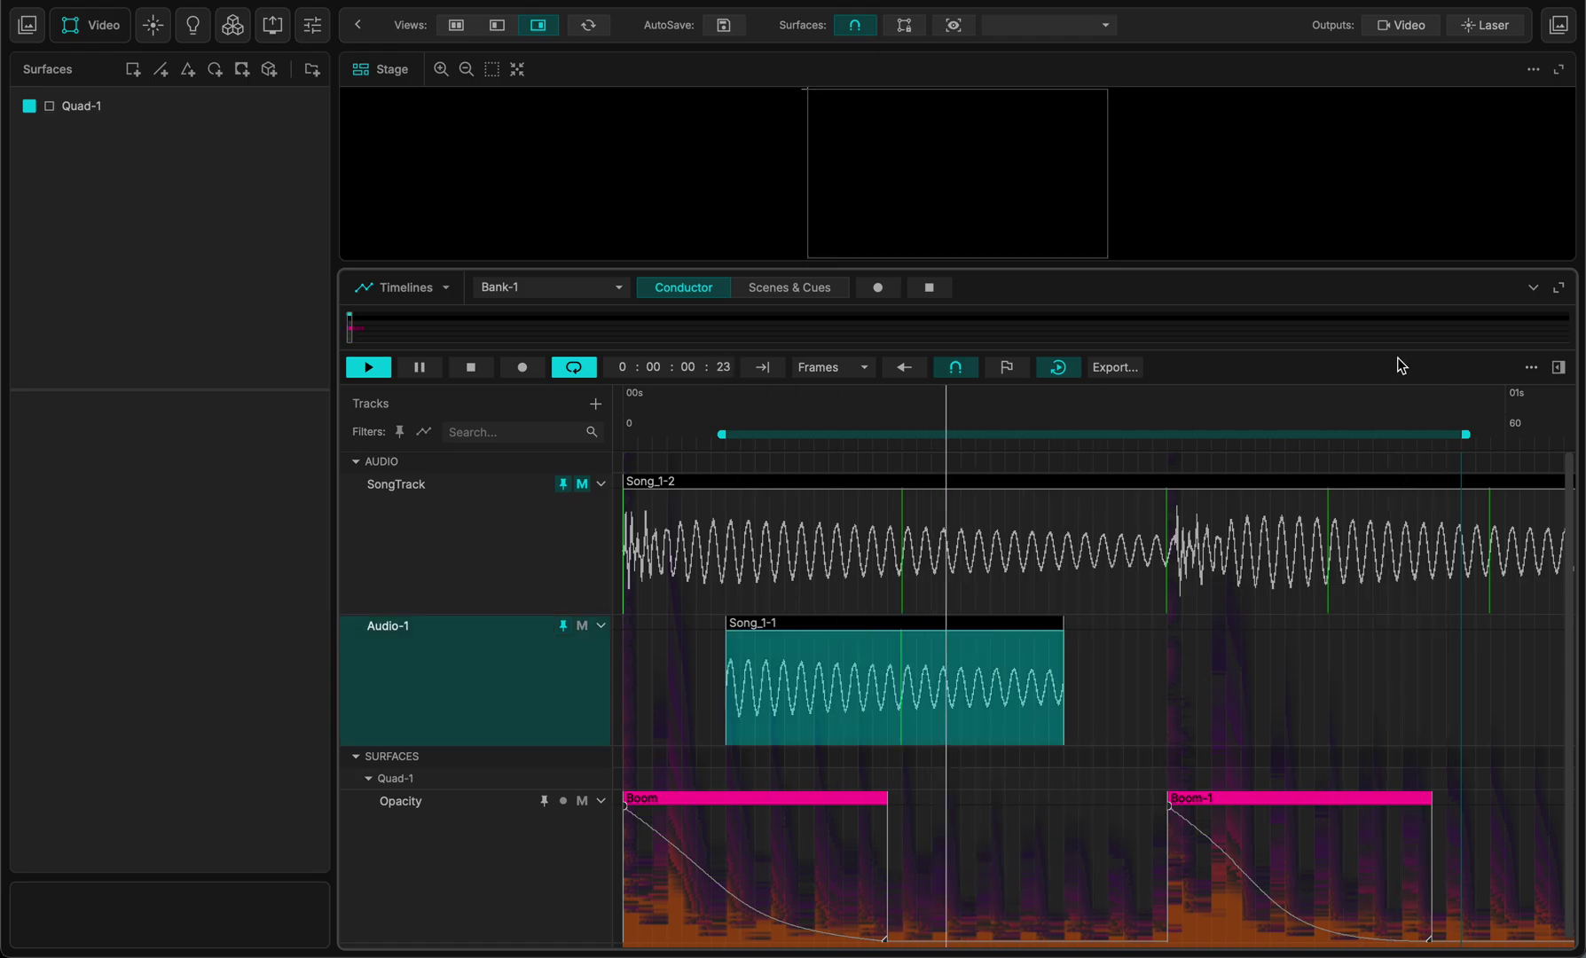
click(1559, 367)
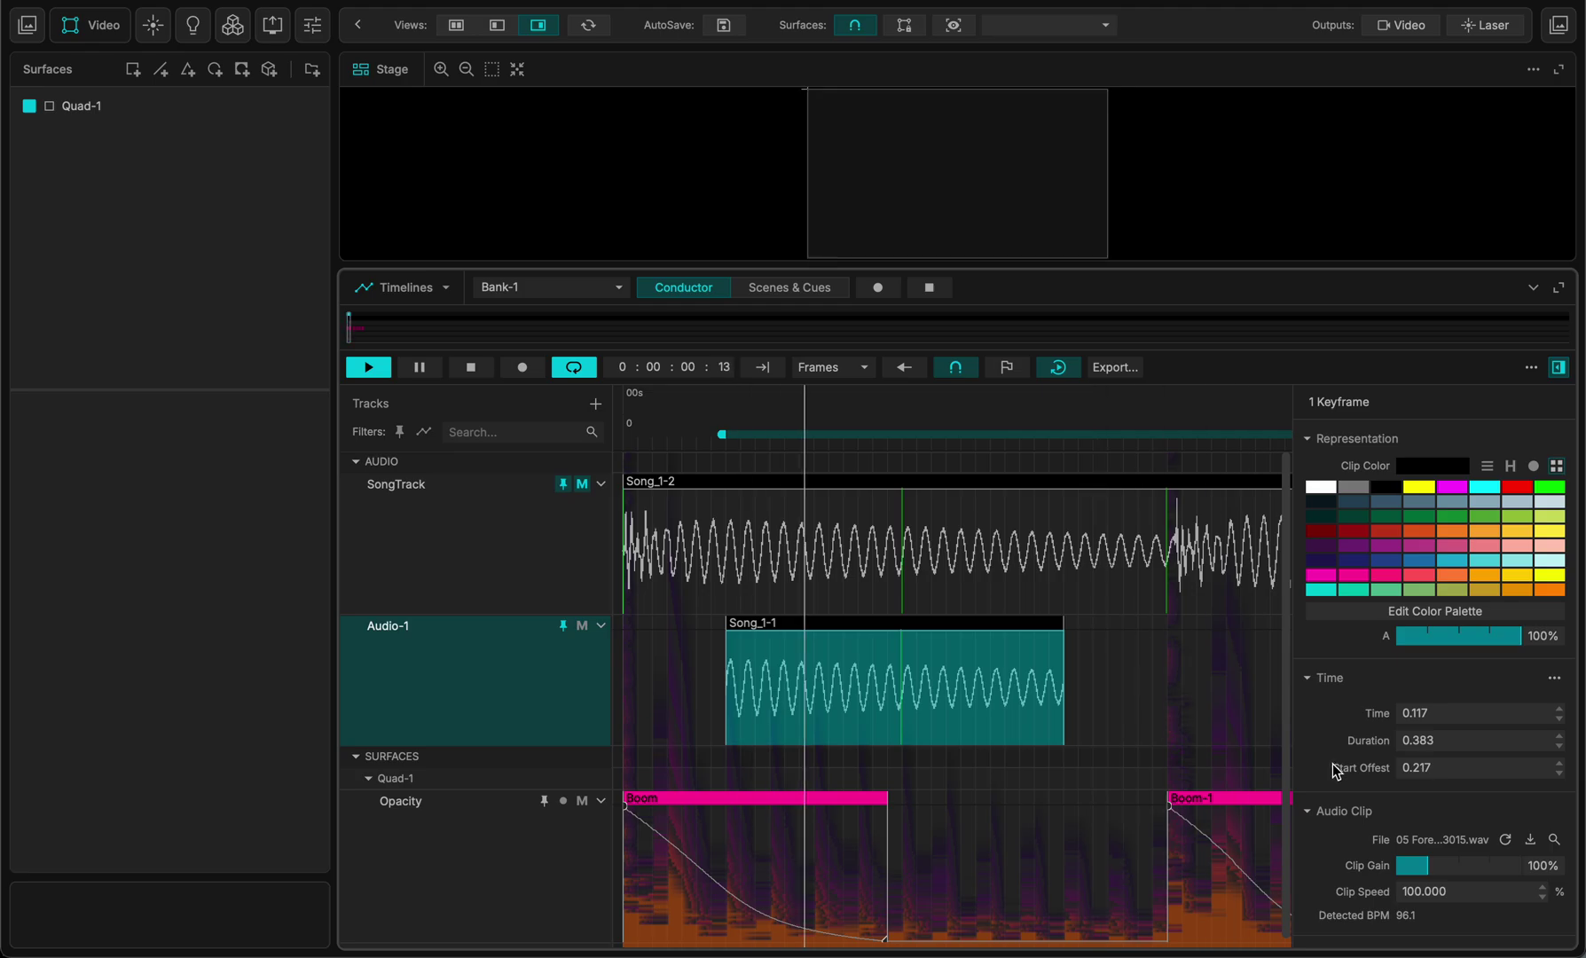
click(1451, 892)
text(50)
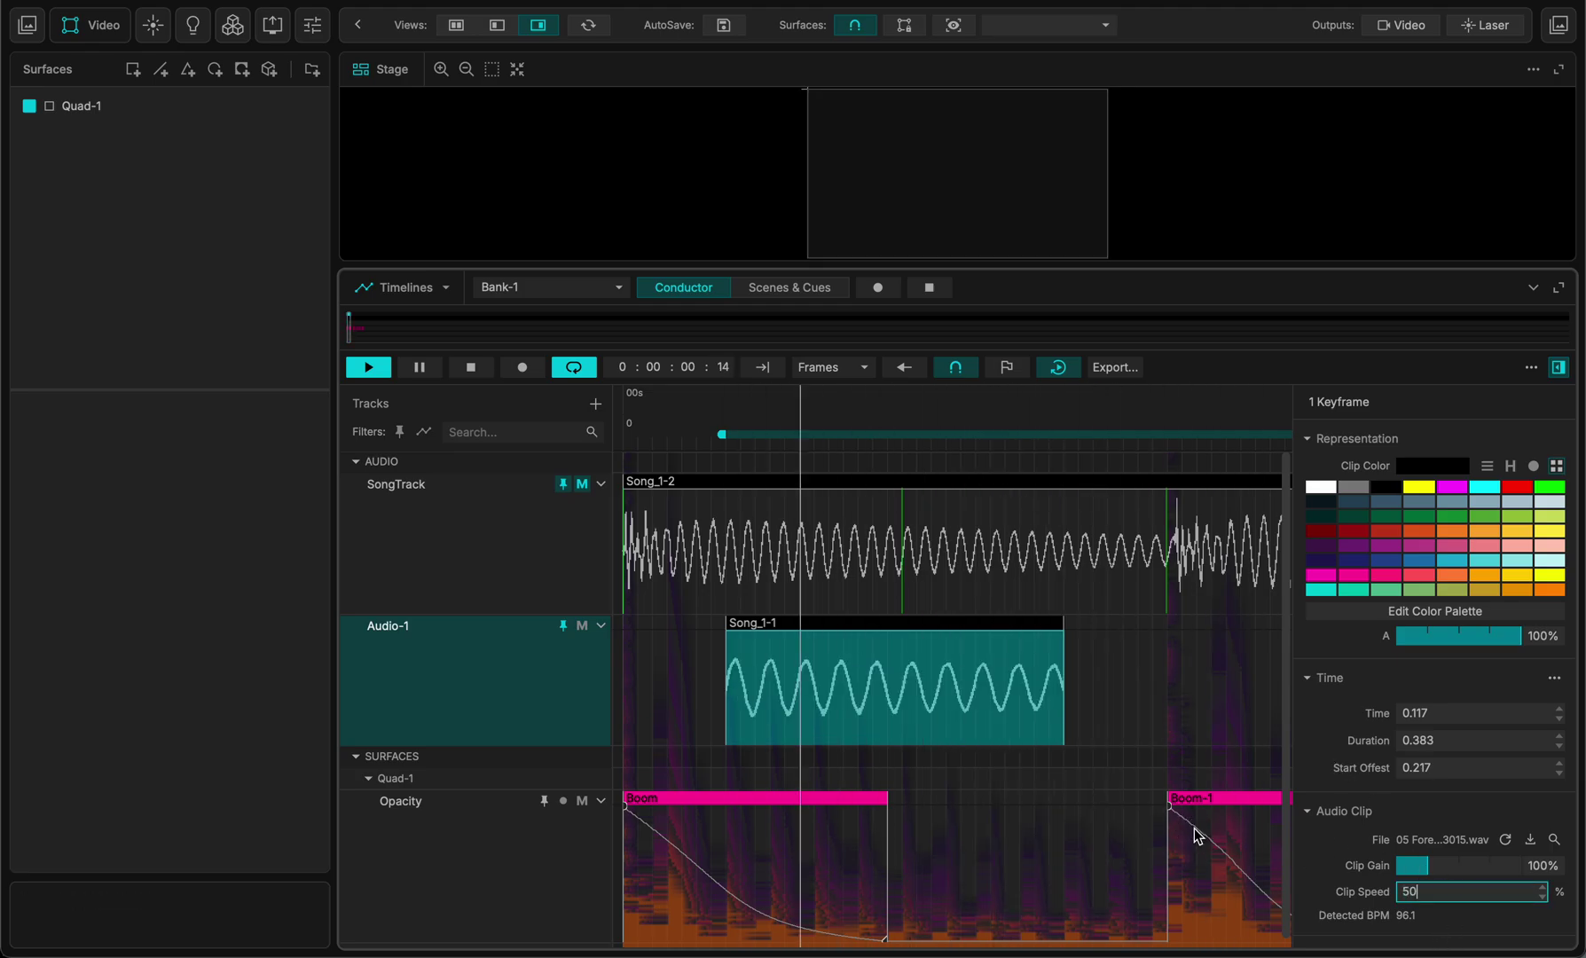
key(Return)
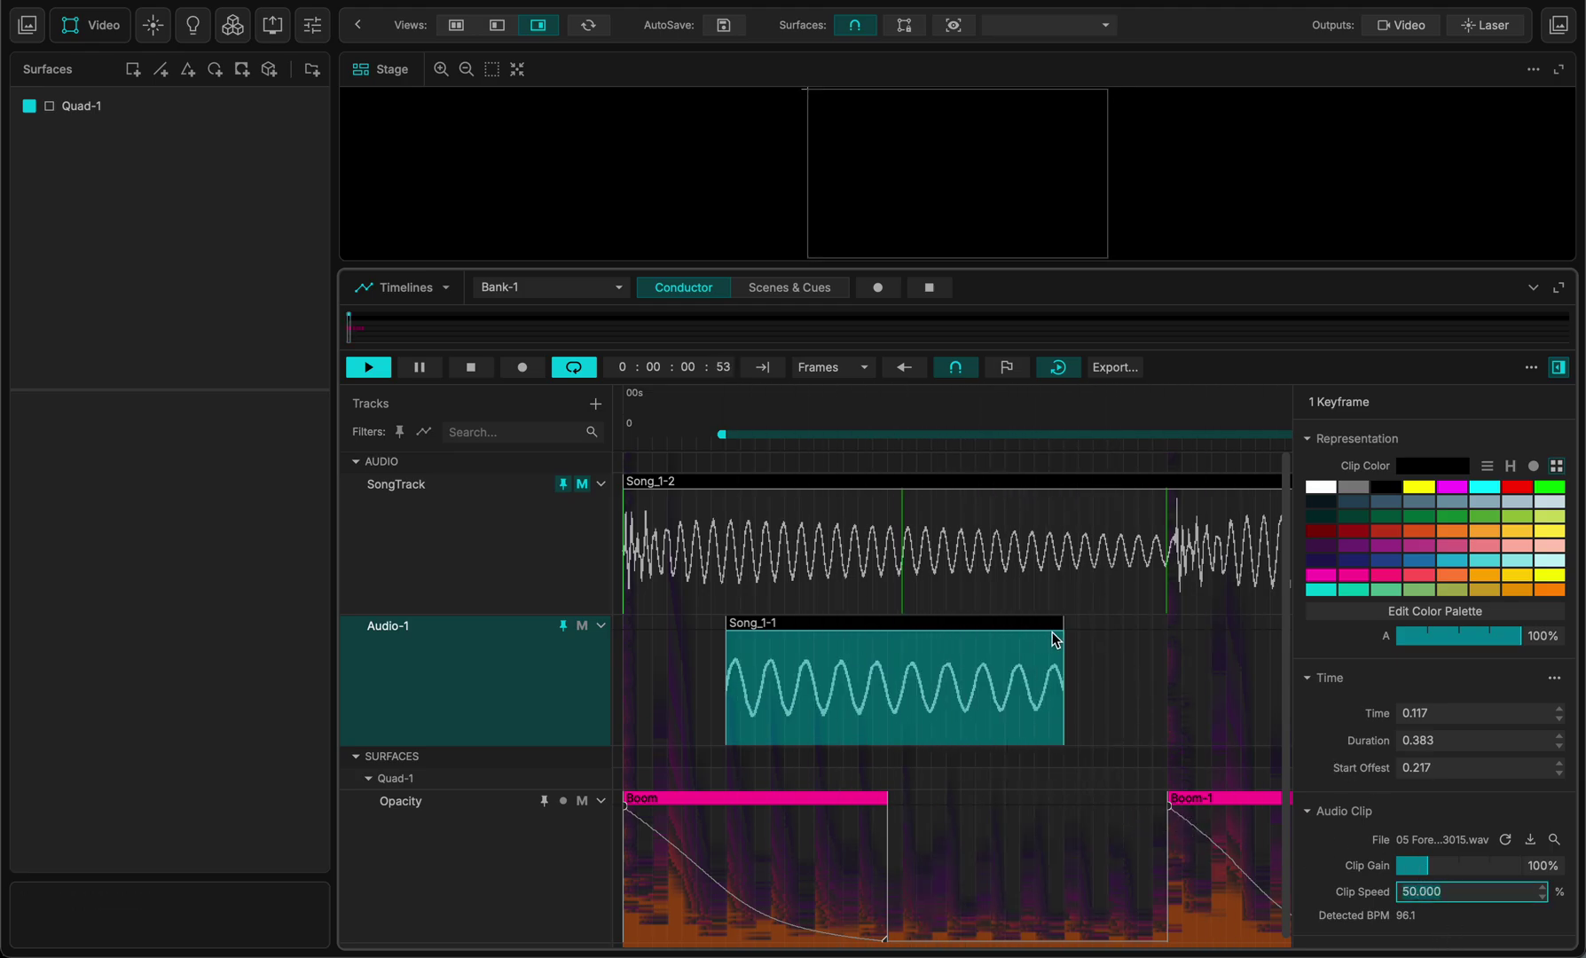
Lengthen the Song_1-1 clip so it ends at the loop end, with a duration of 0.833
drag(1063, 626, 830, 625)
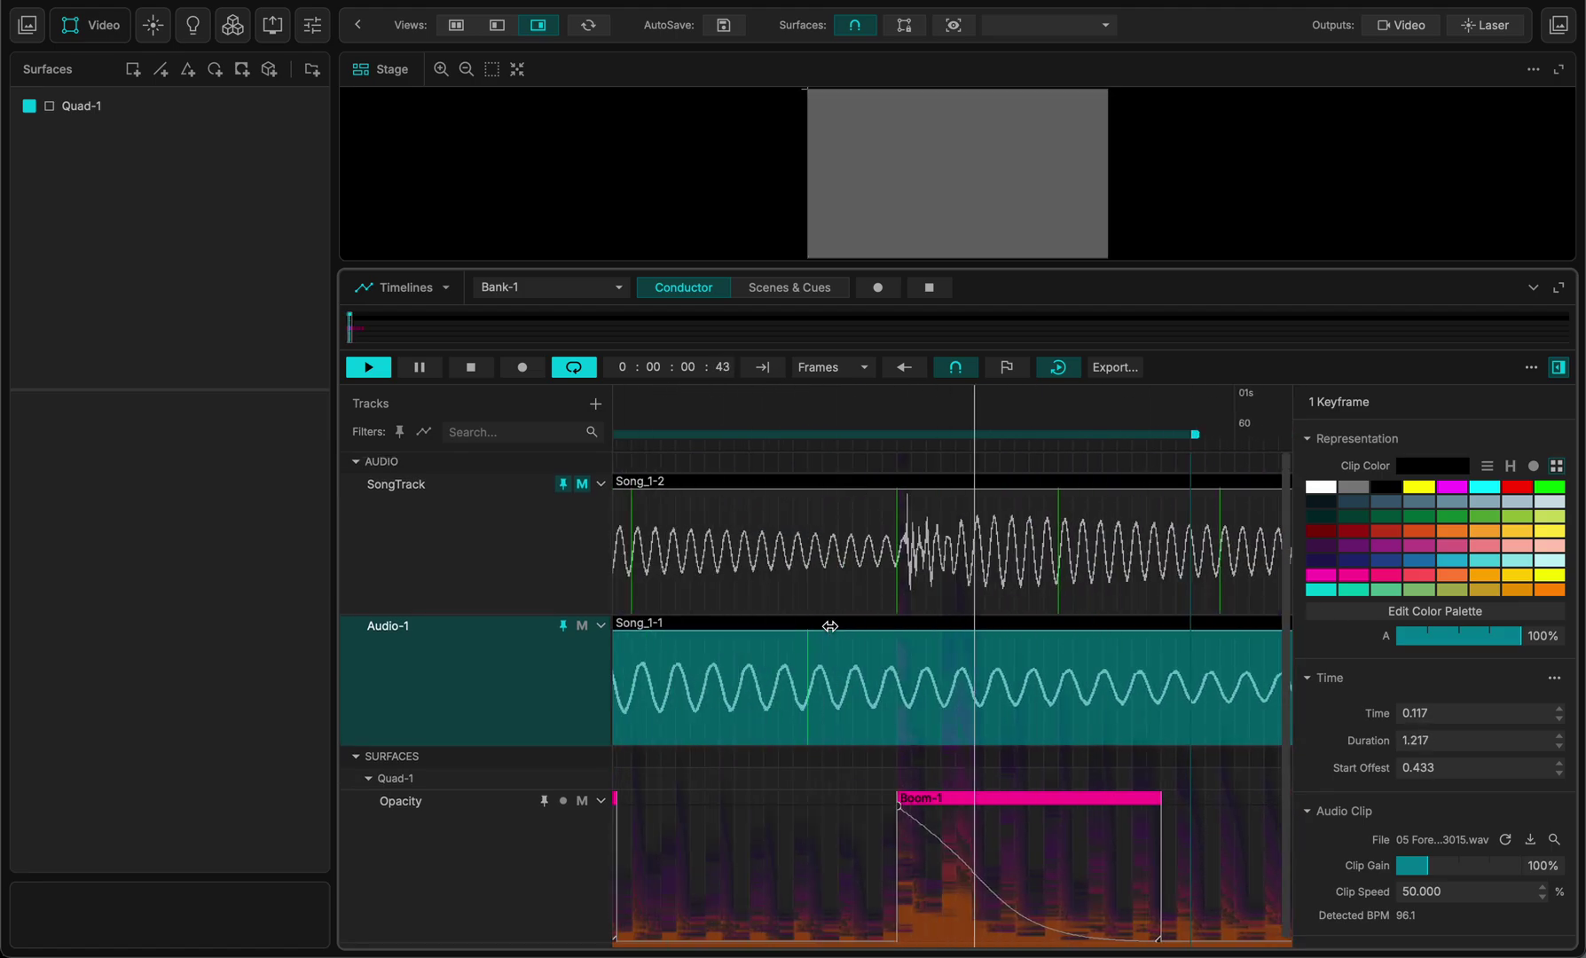
scroll(829, 628, down, 2)
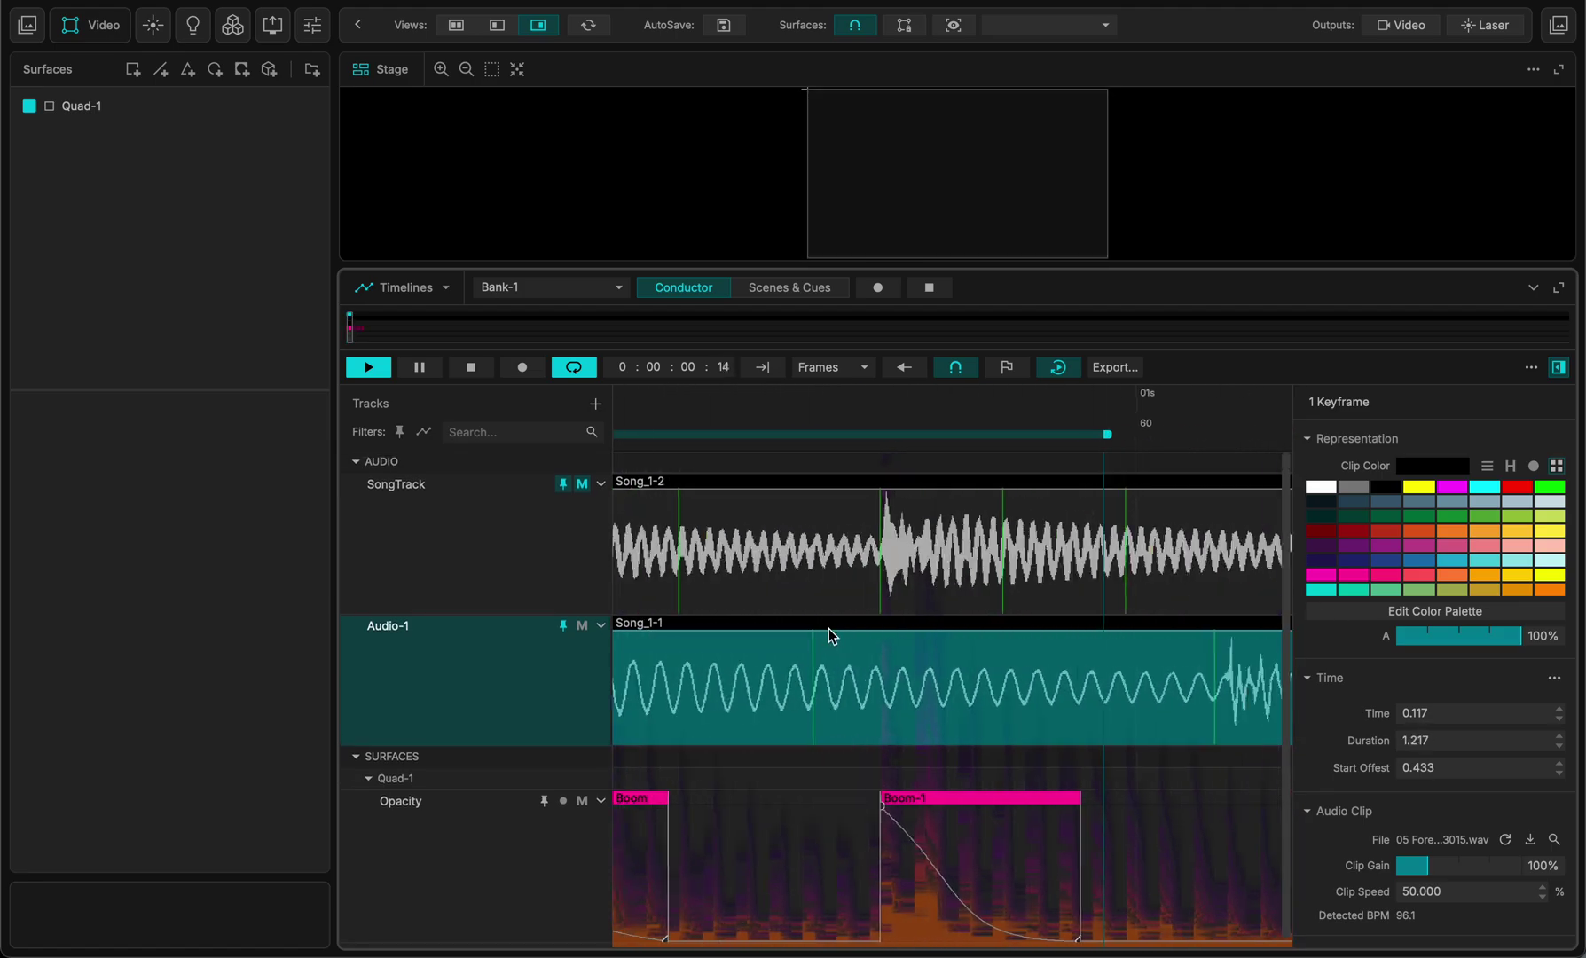
scroll(975, 602, down, 2)
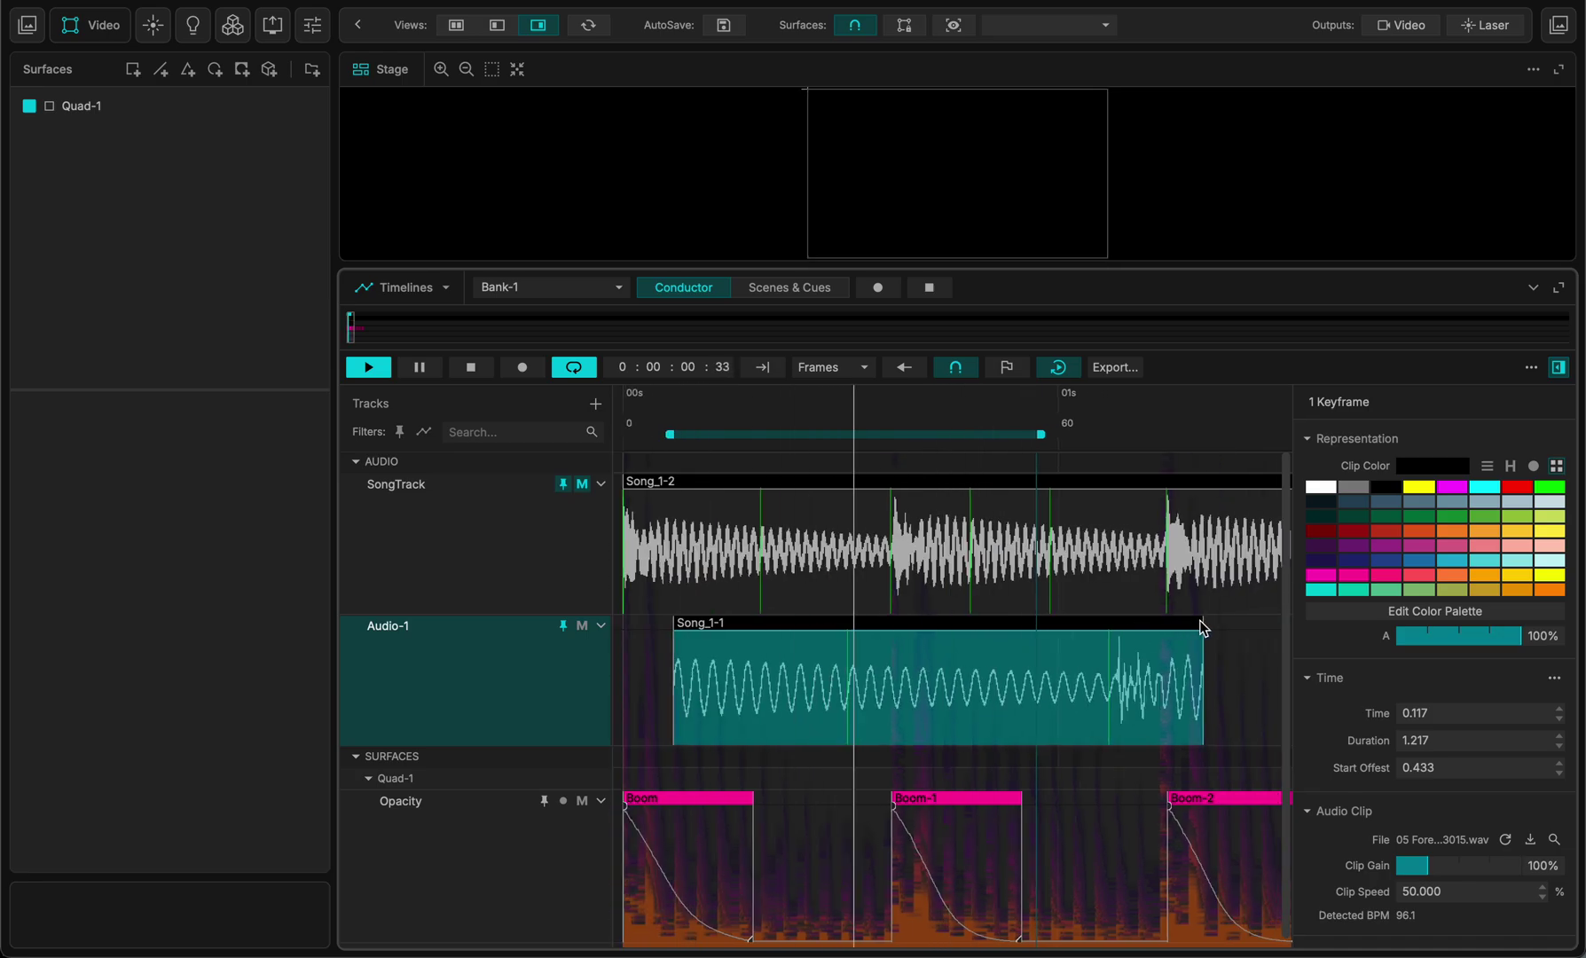
drag(1203, 625, 1039, 620)
scroll(831, 666, down, 1)
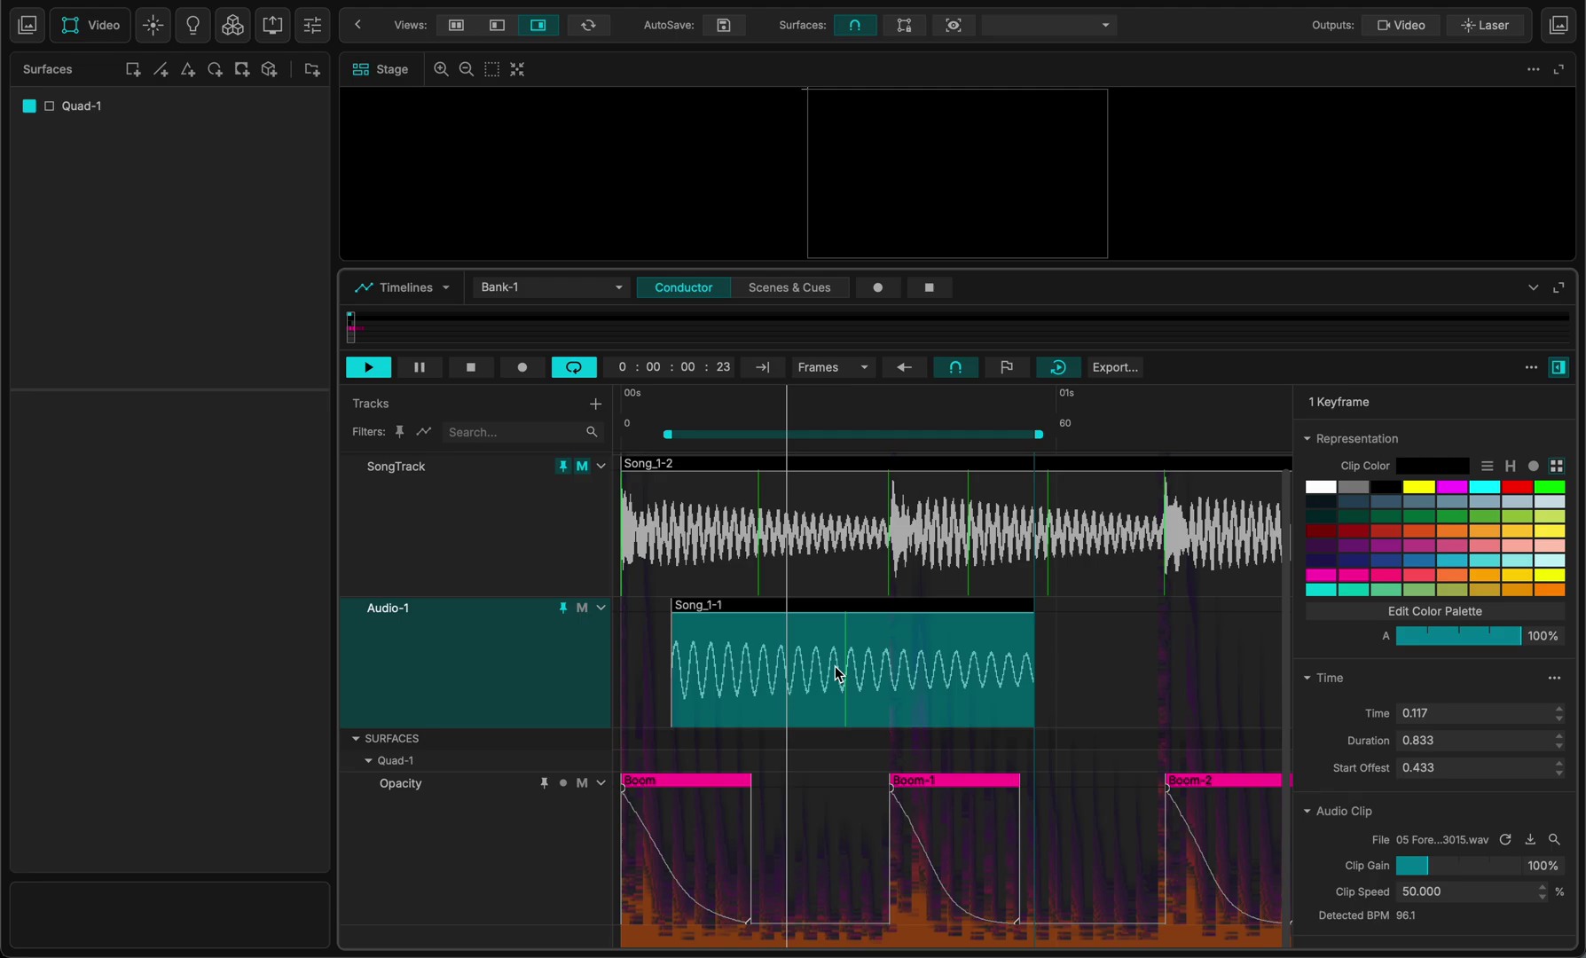
Look over the Audio-1 track's audio settings and waveform, and hide the properties
click(471, 654)
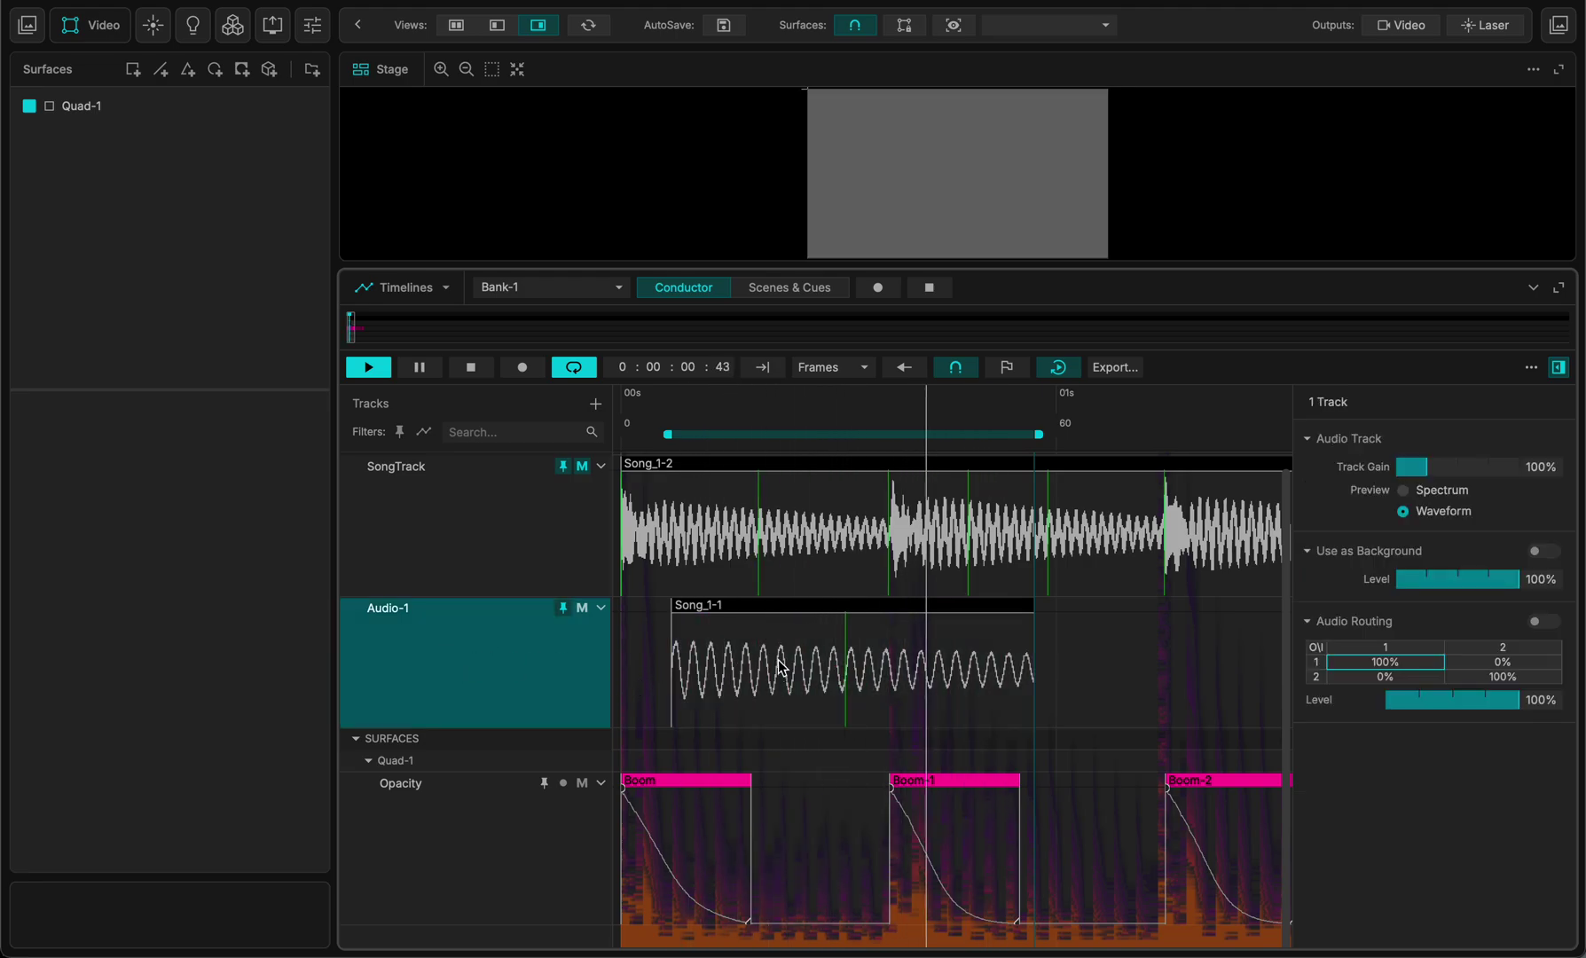
scroll(743, 652, up, 5)
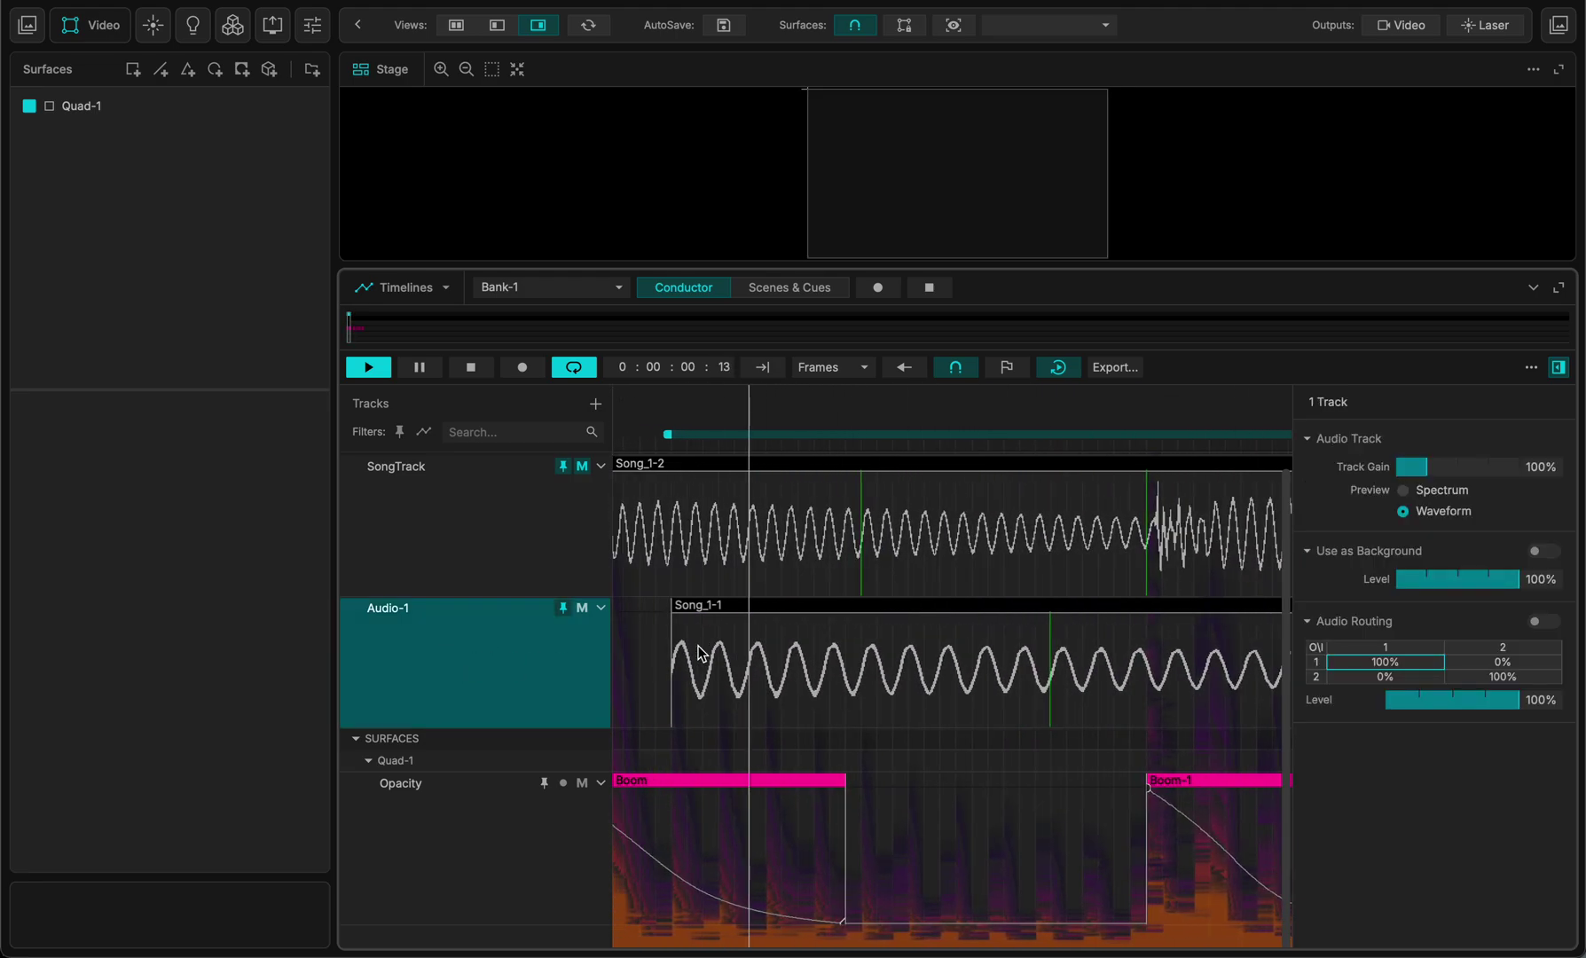
click(1558, 366)
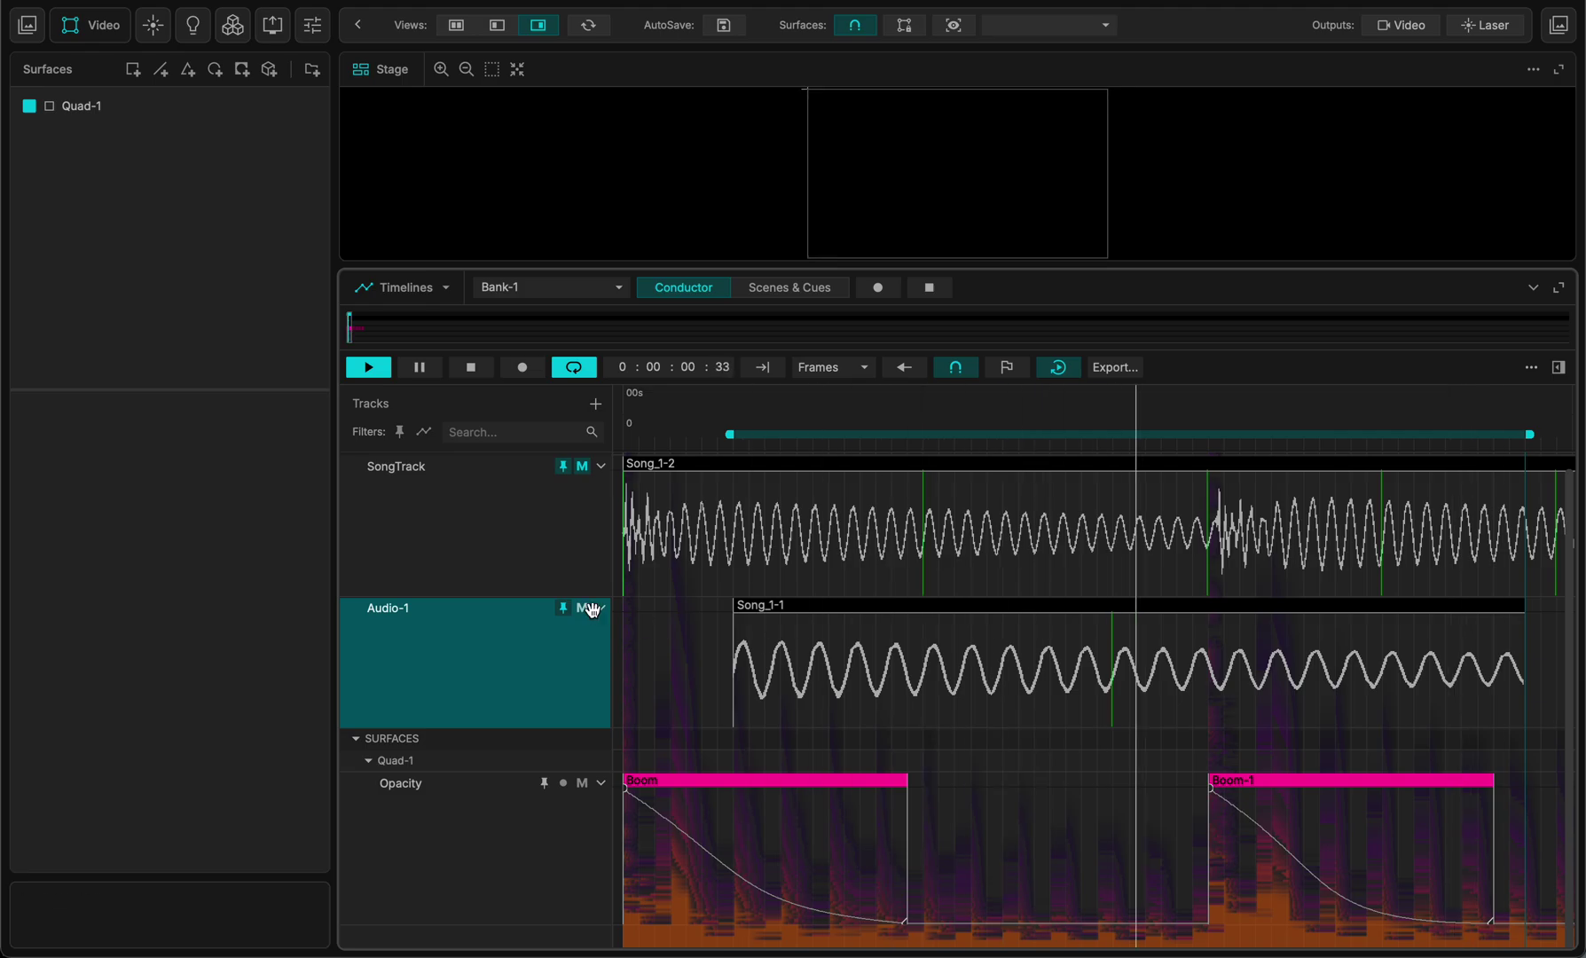
Pause playback and shape a volume envelope on the Song_1-1 clip that rises quickly from zero to full, then fades to zero
key(space)
scroll(936, 592, right, 2)
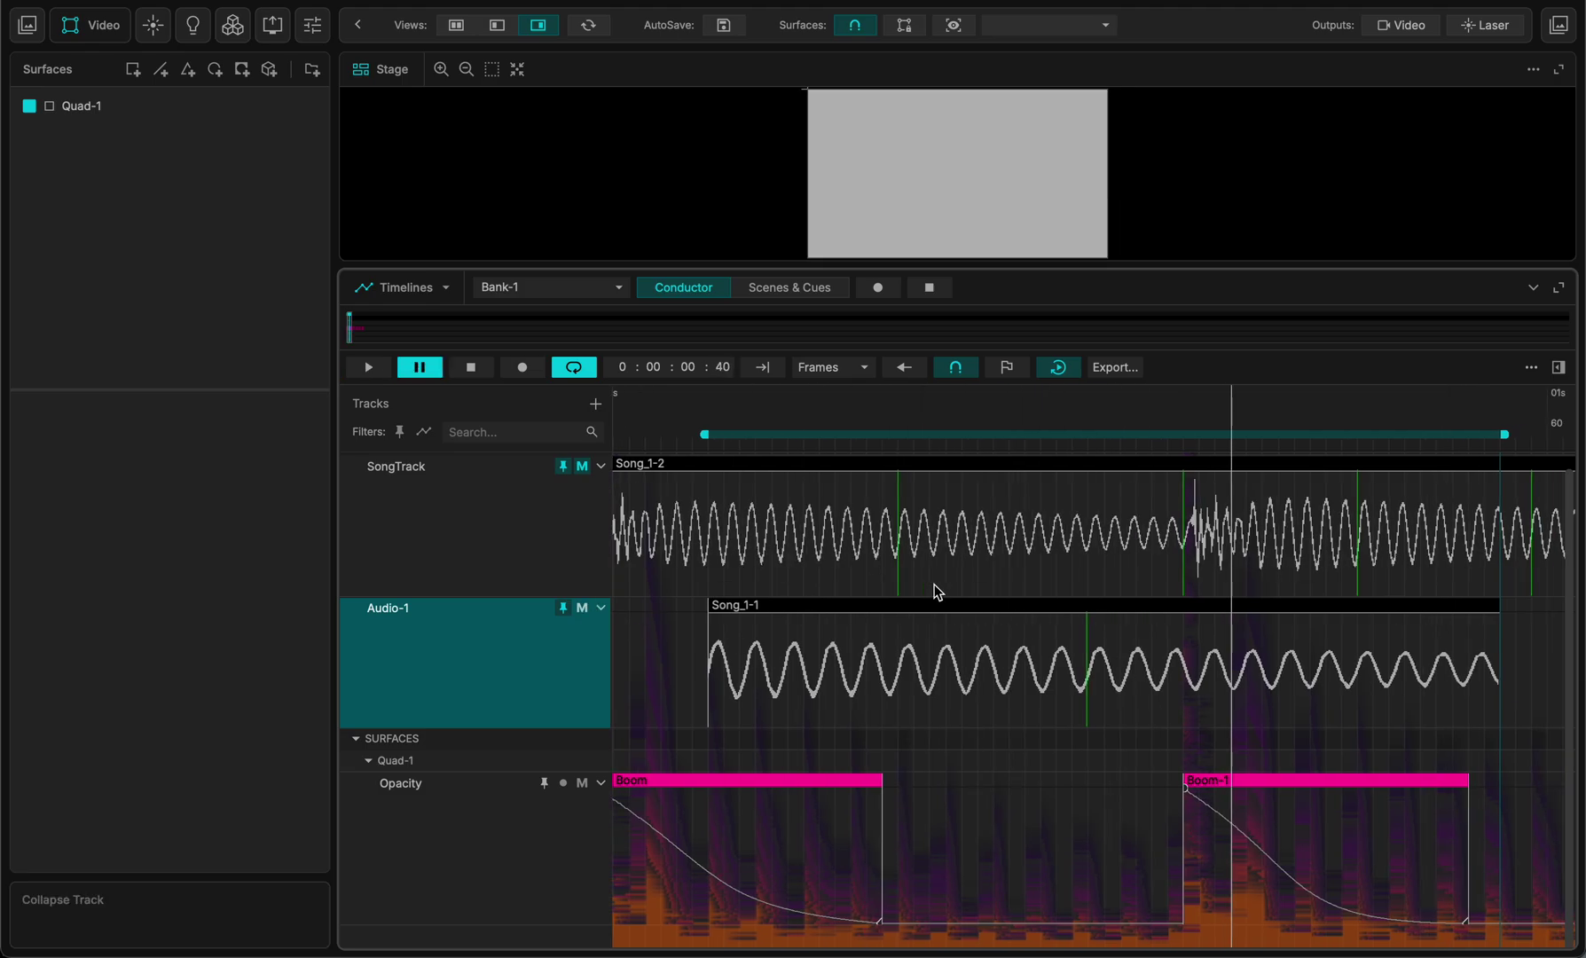
click(802, 654)
click(1263, 653)
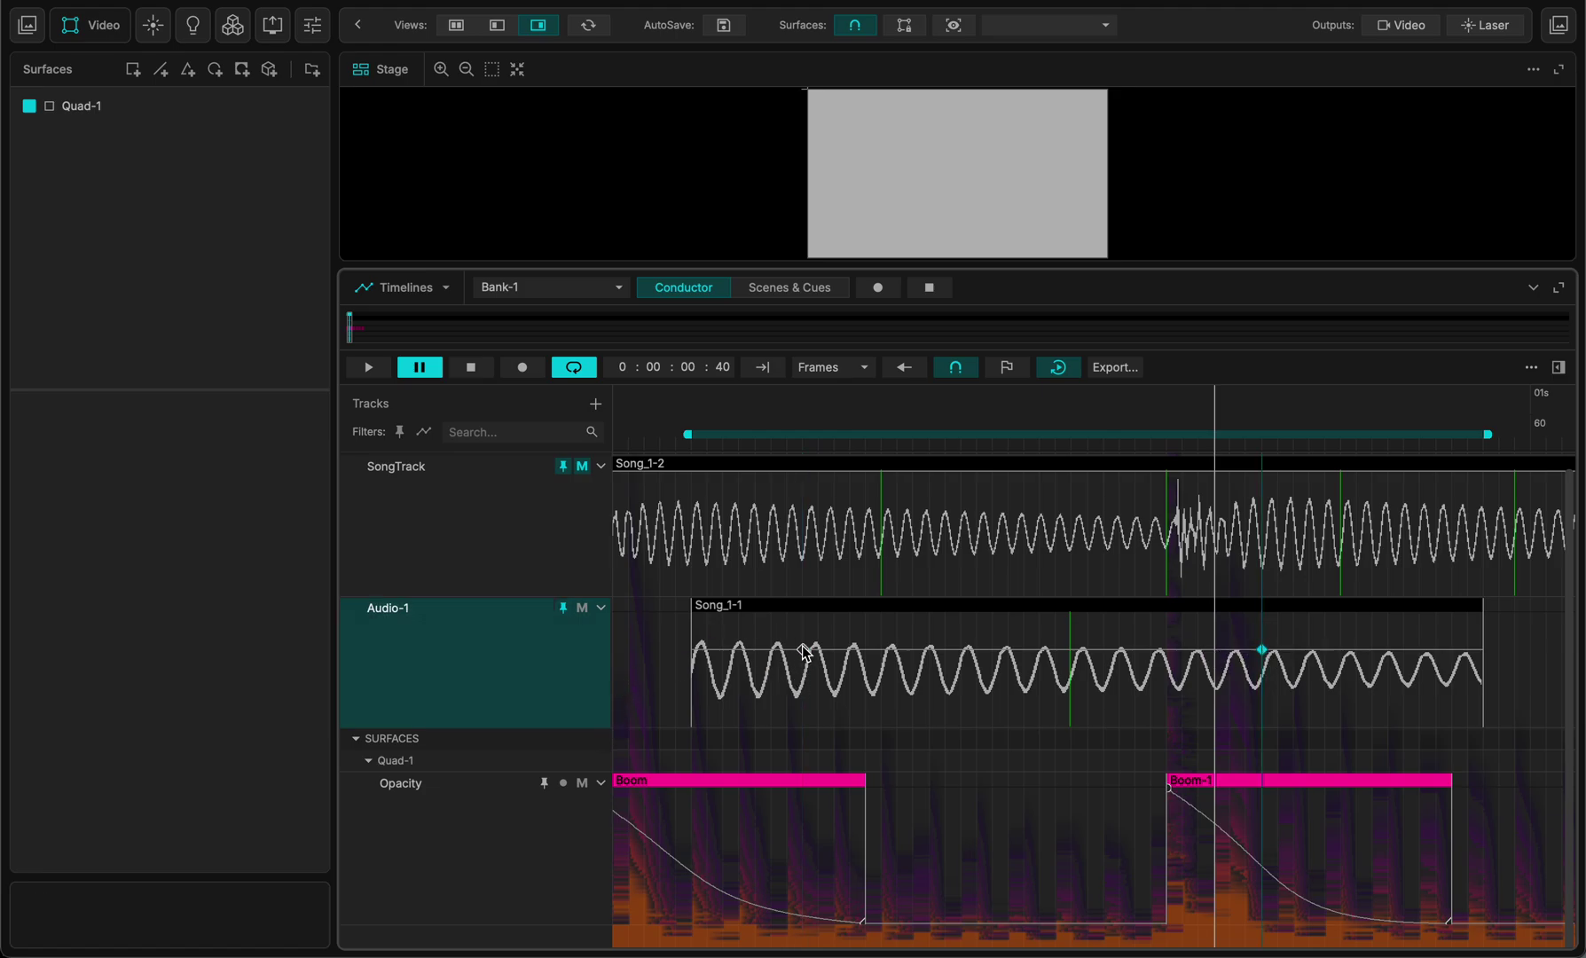
drag(803, 647, 697, 747)
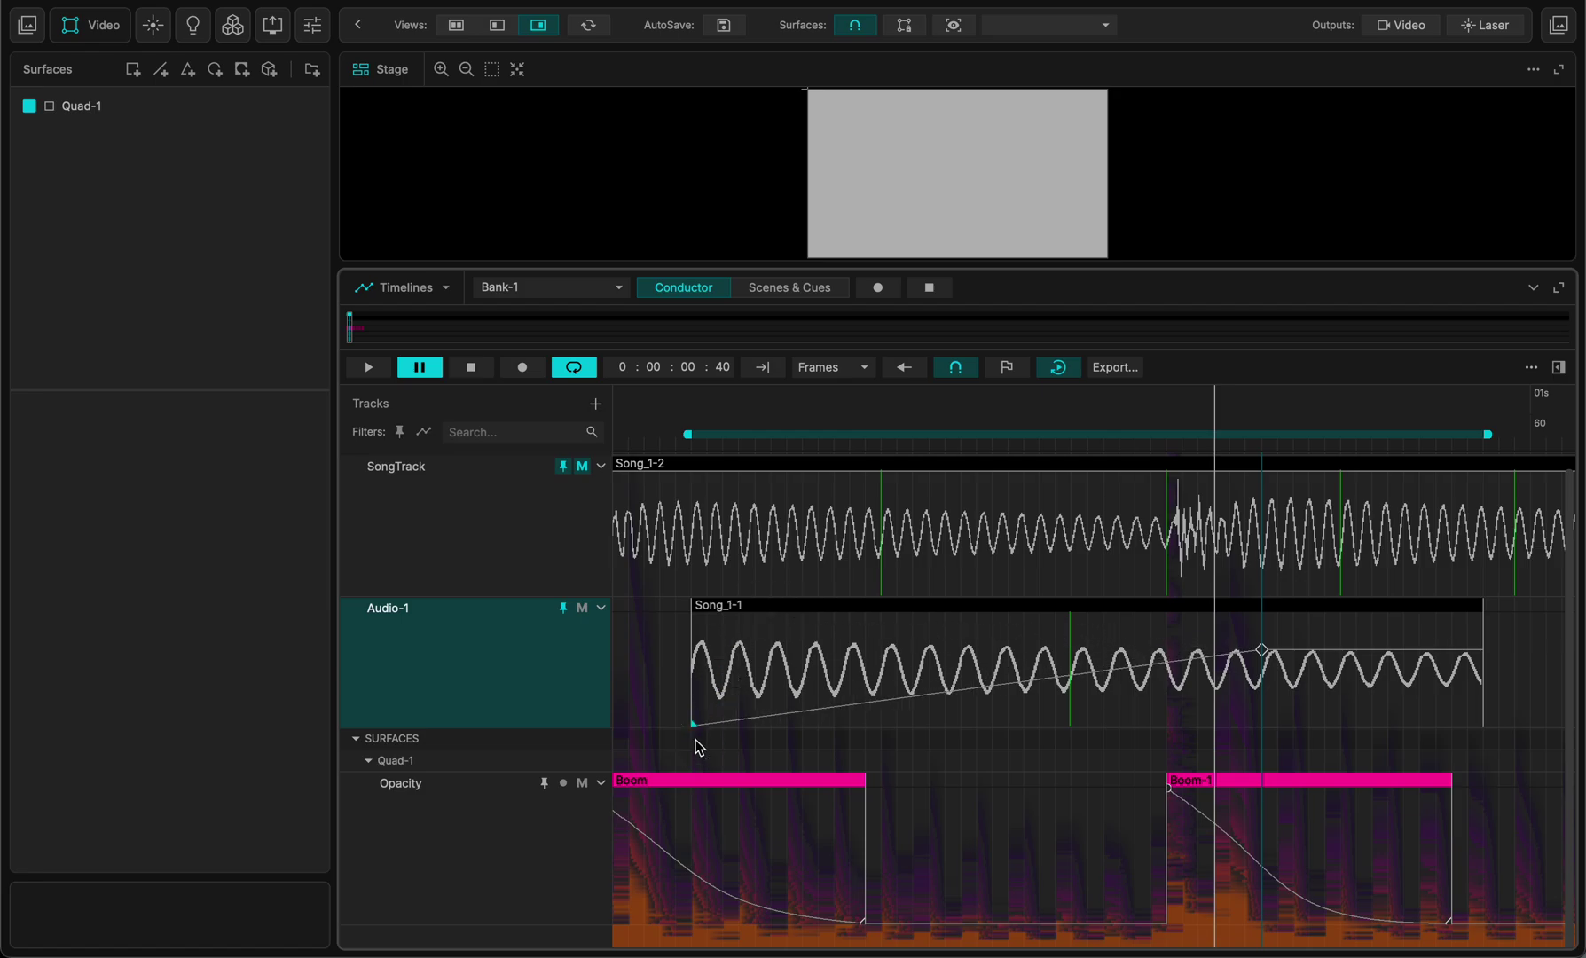
drag(791, 719, 724, 612)
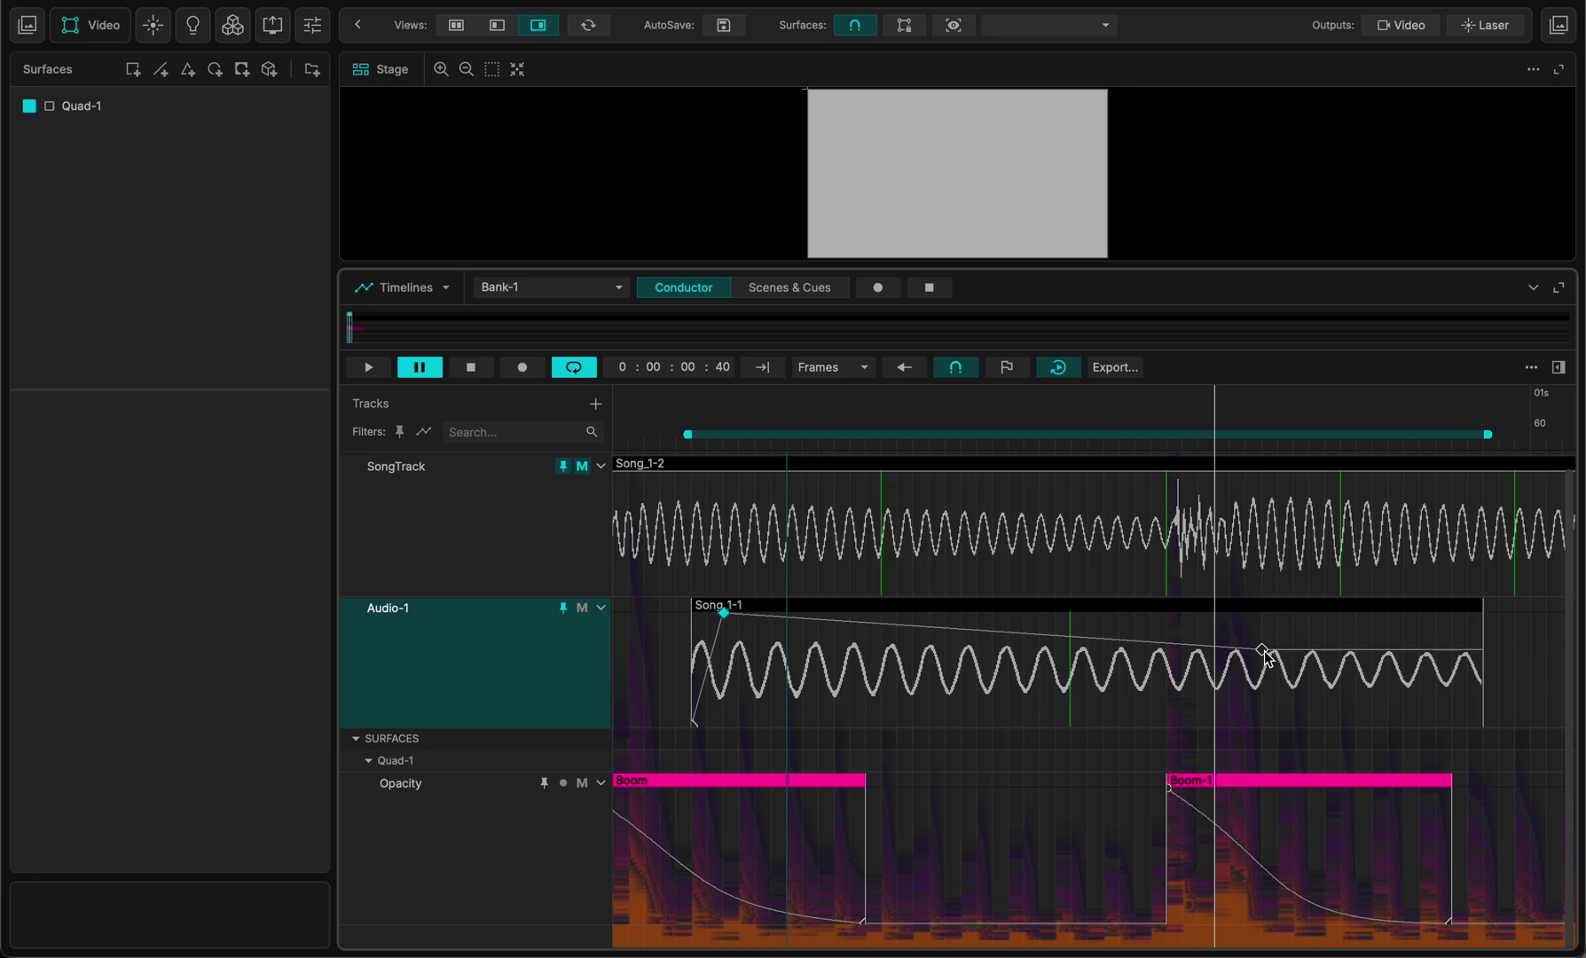
drag(1264, 652, 1323, 821)
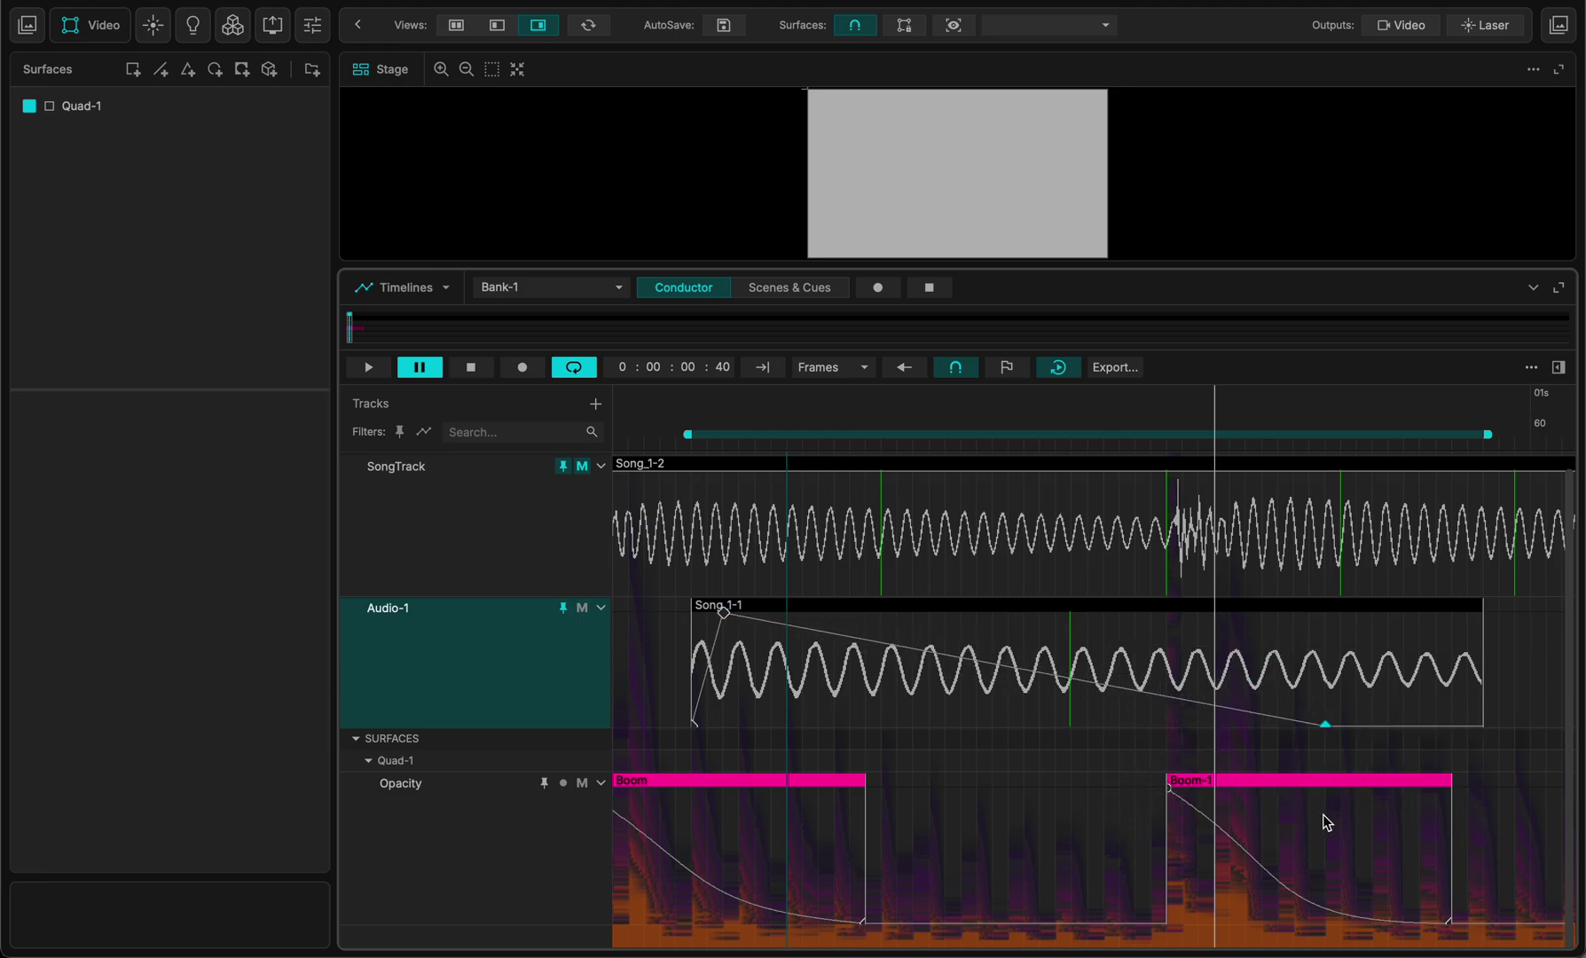
Raise the volume envelope's last keyframe slightly above zero and set the peak keyframe to Bezier interpolation
right_click(1325, 724)
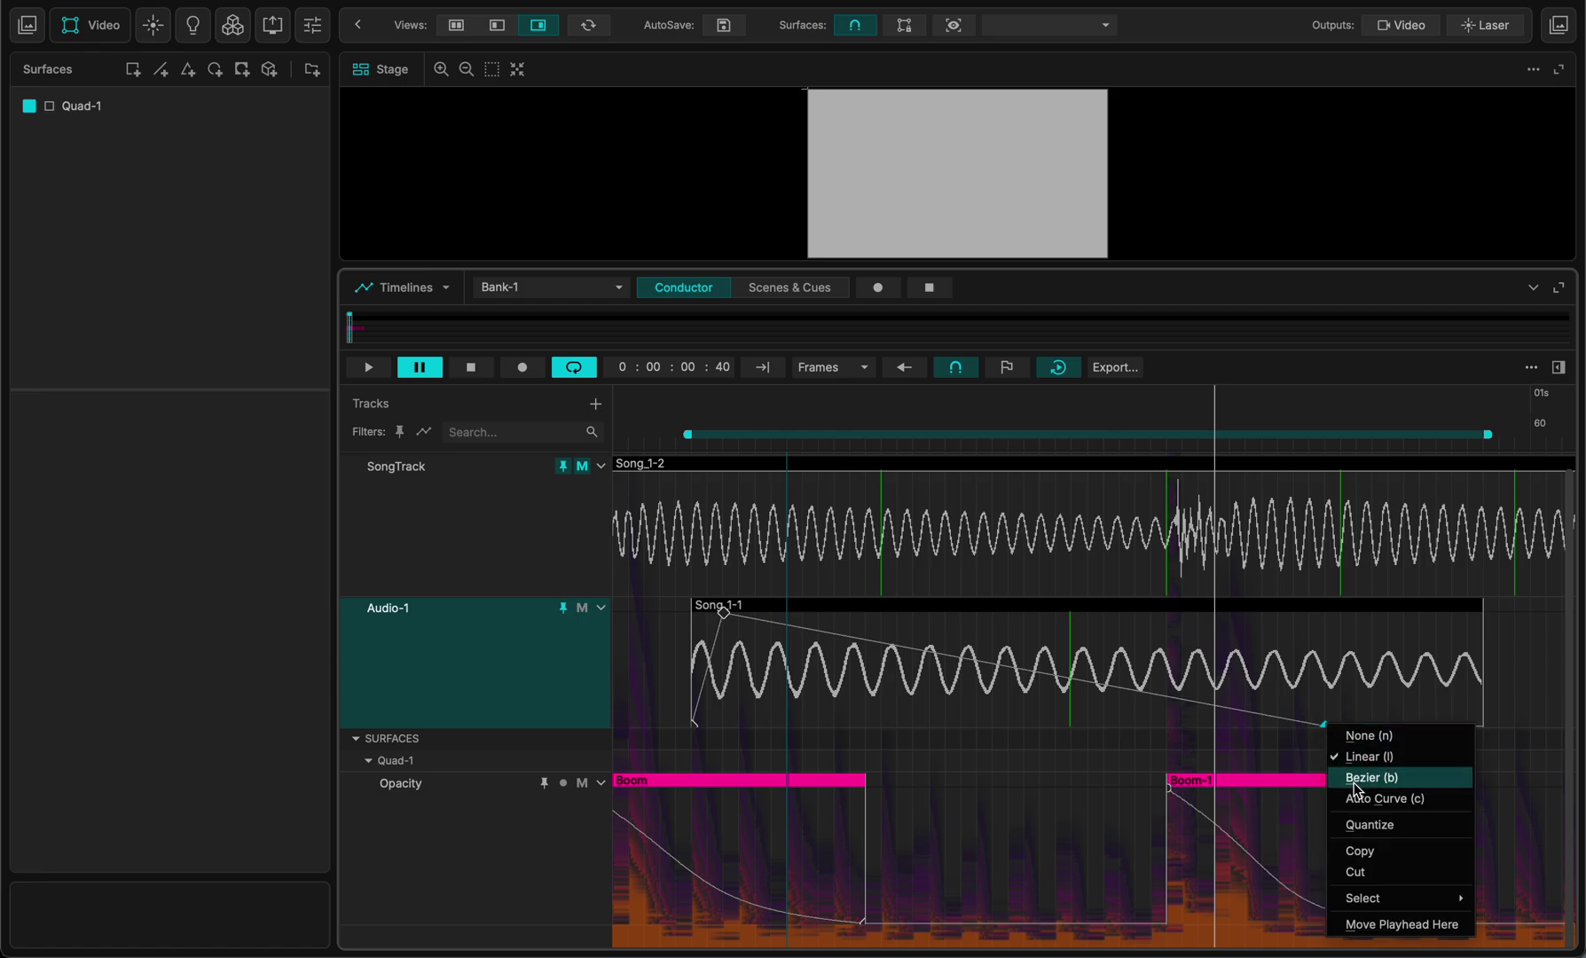
click(1356, 788)
click(1325, 725)
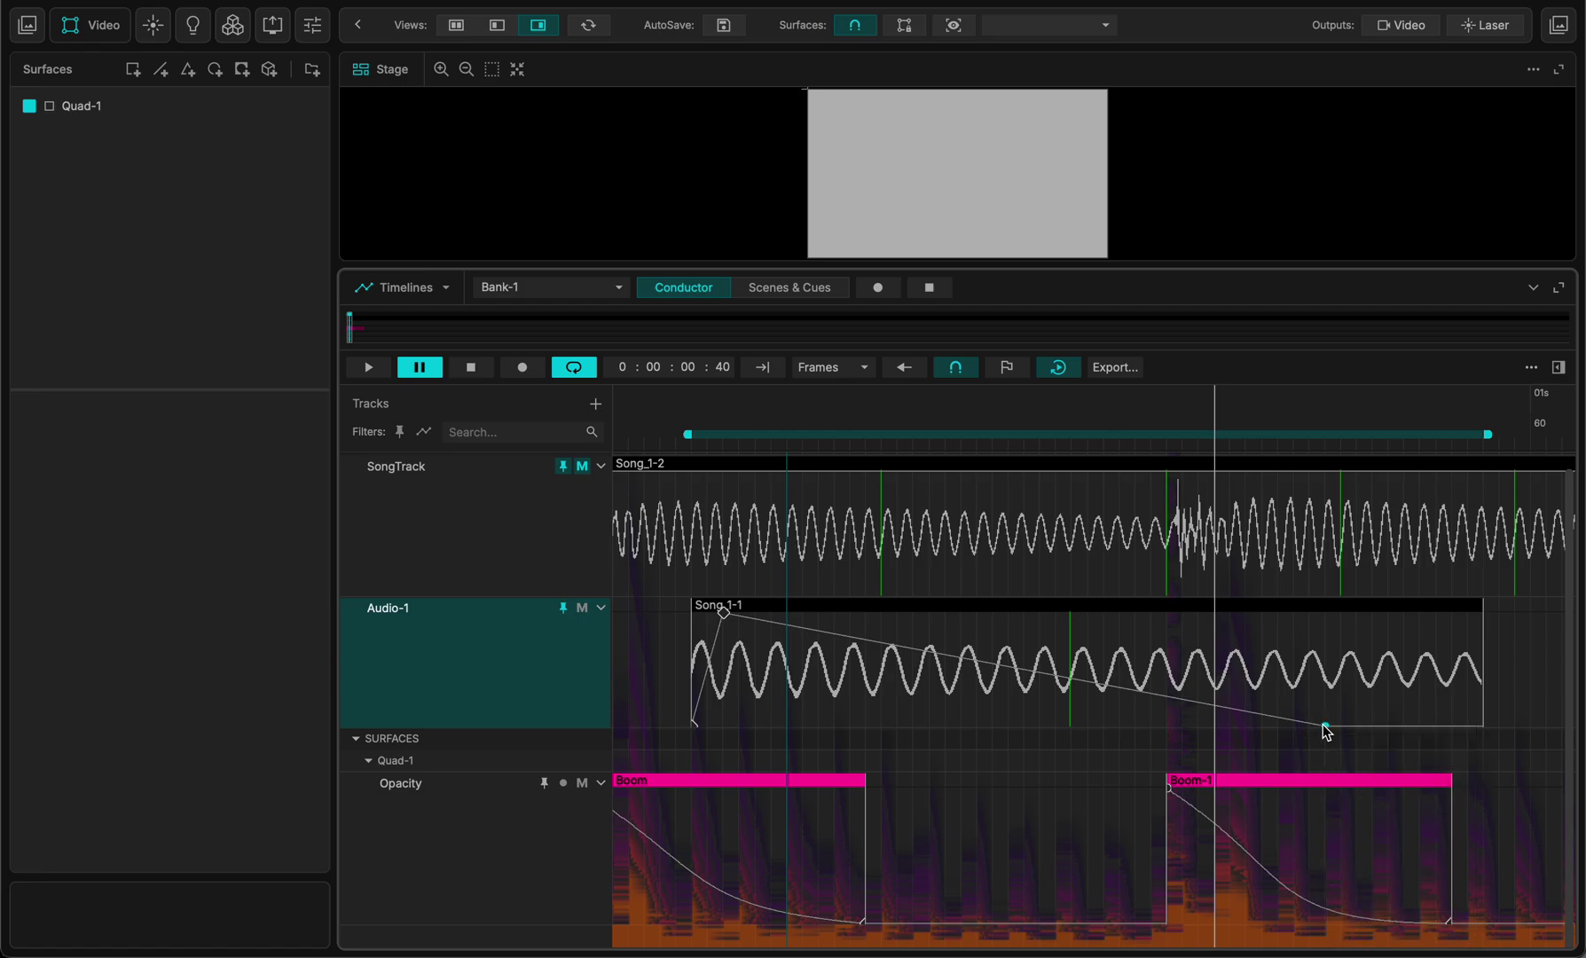
drag(1327, 726, 1326, 692)
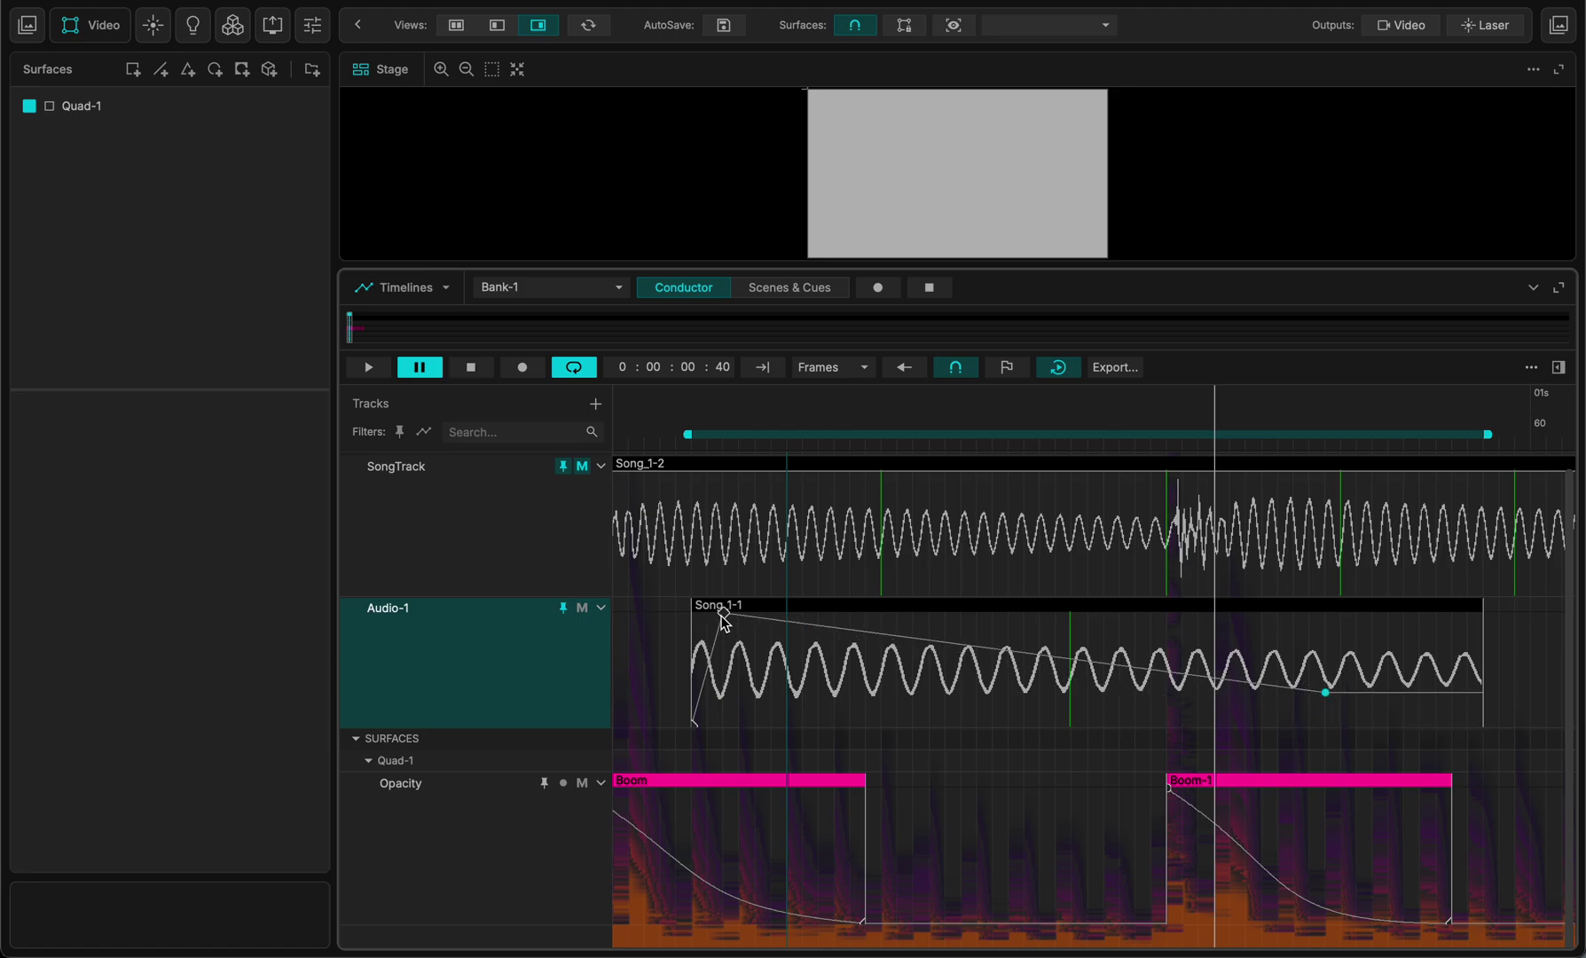
key(b)
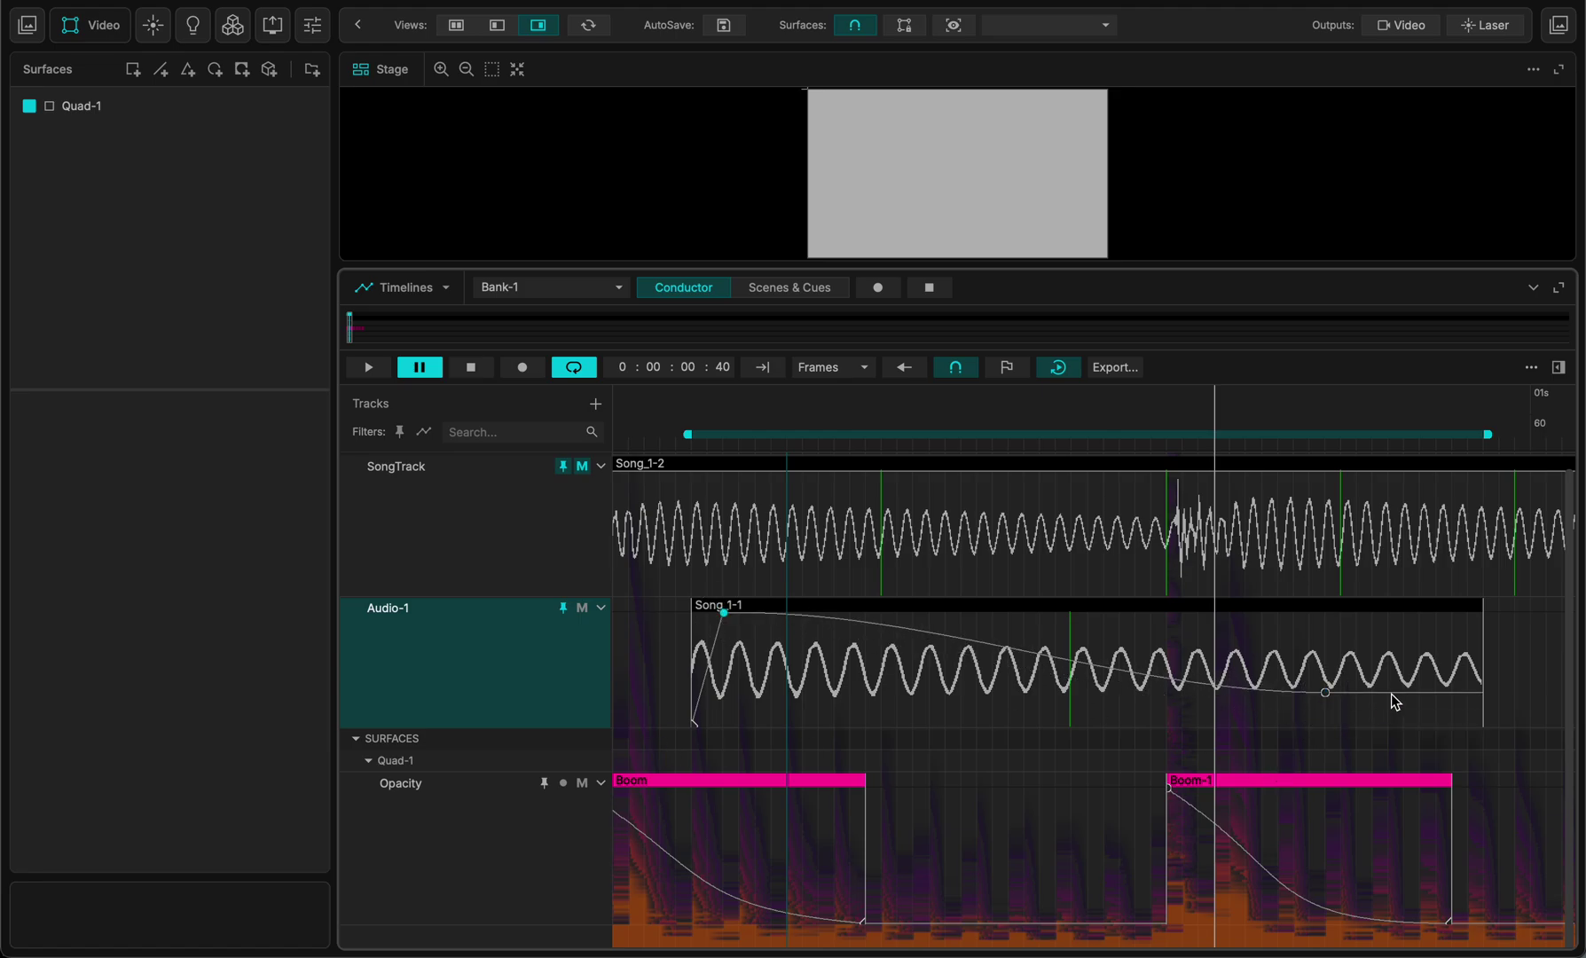
click(1103, 667)
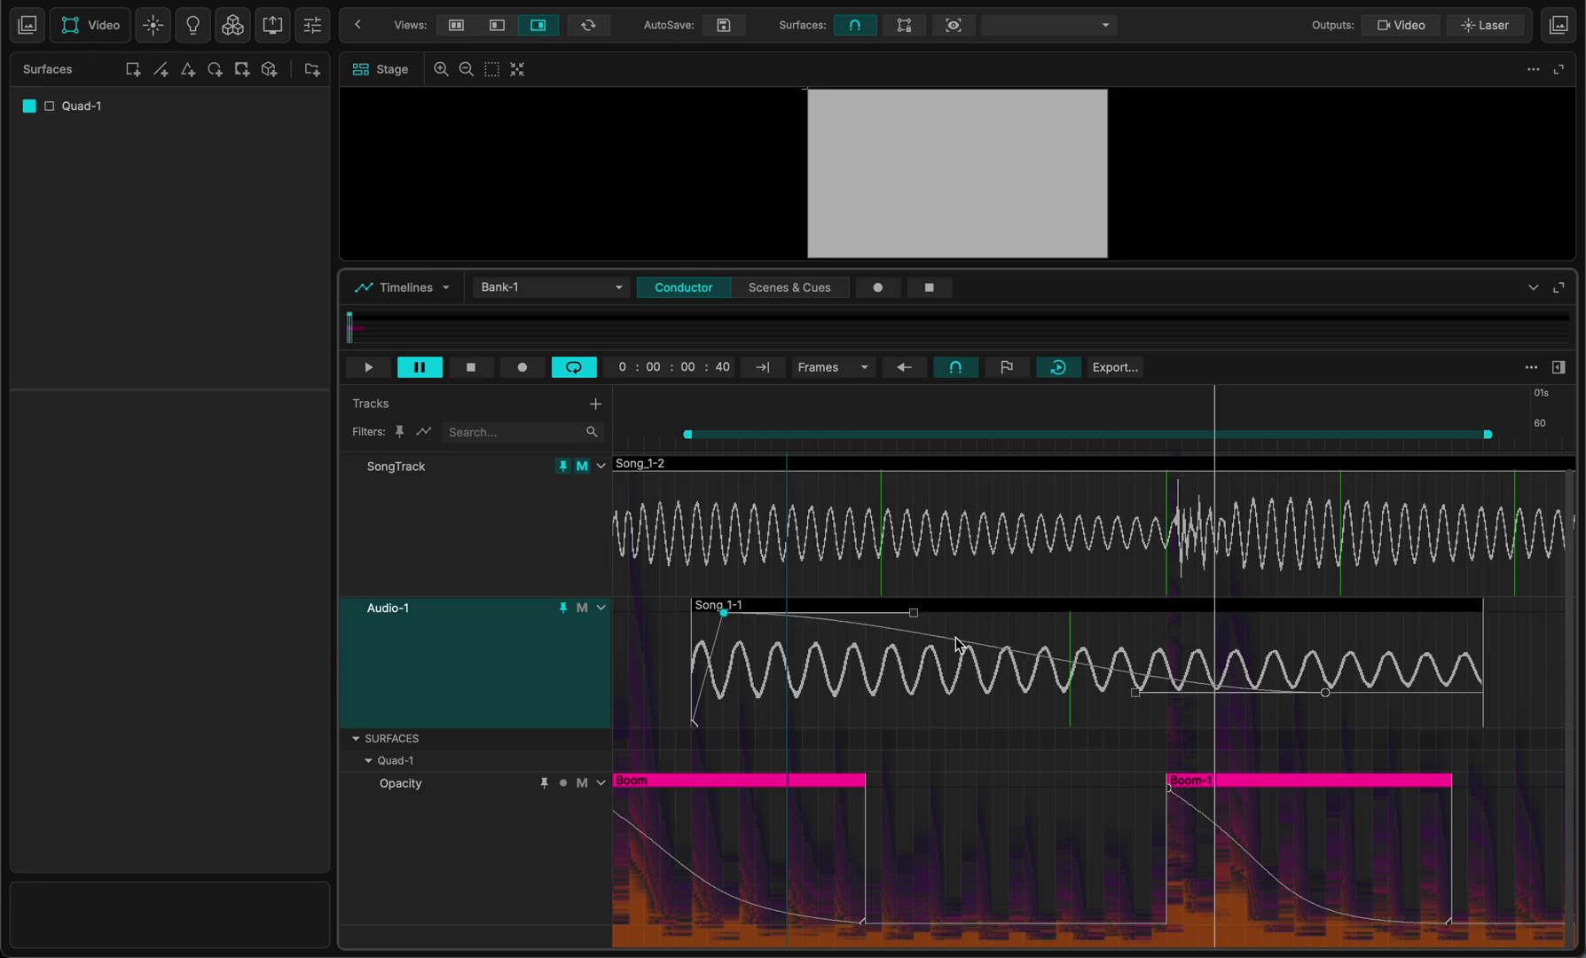
click(1053, 701)
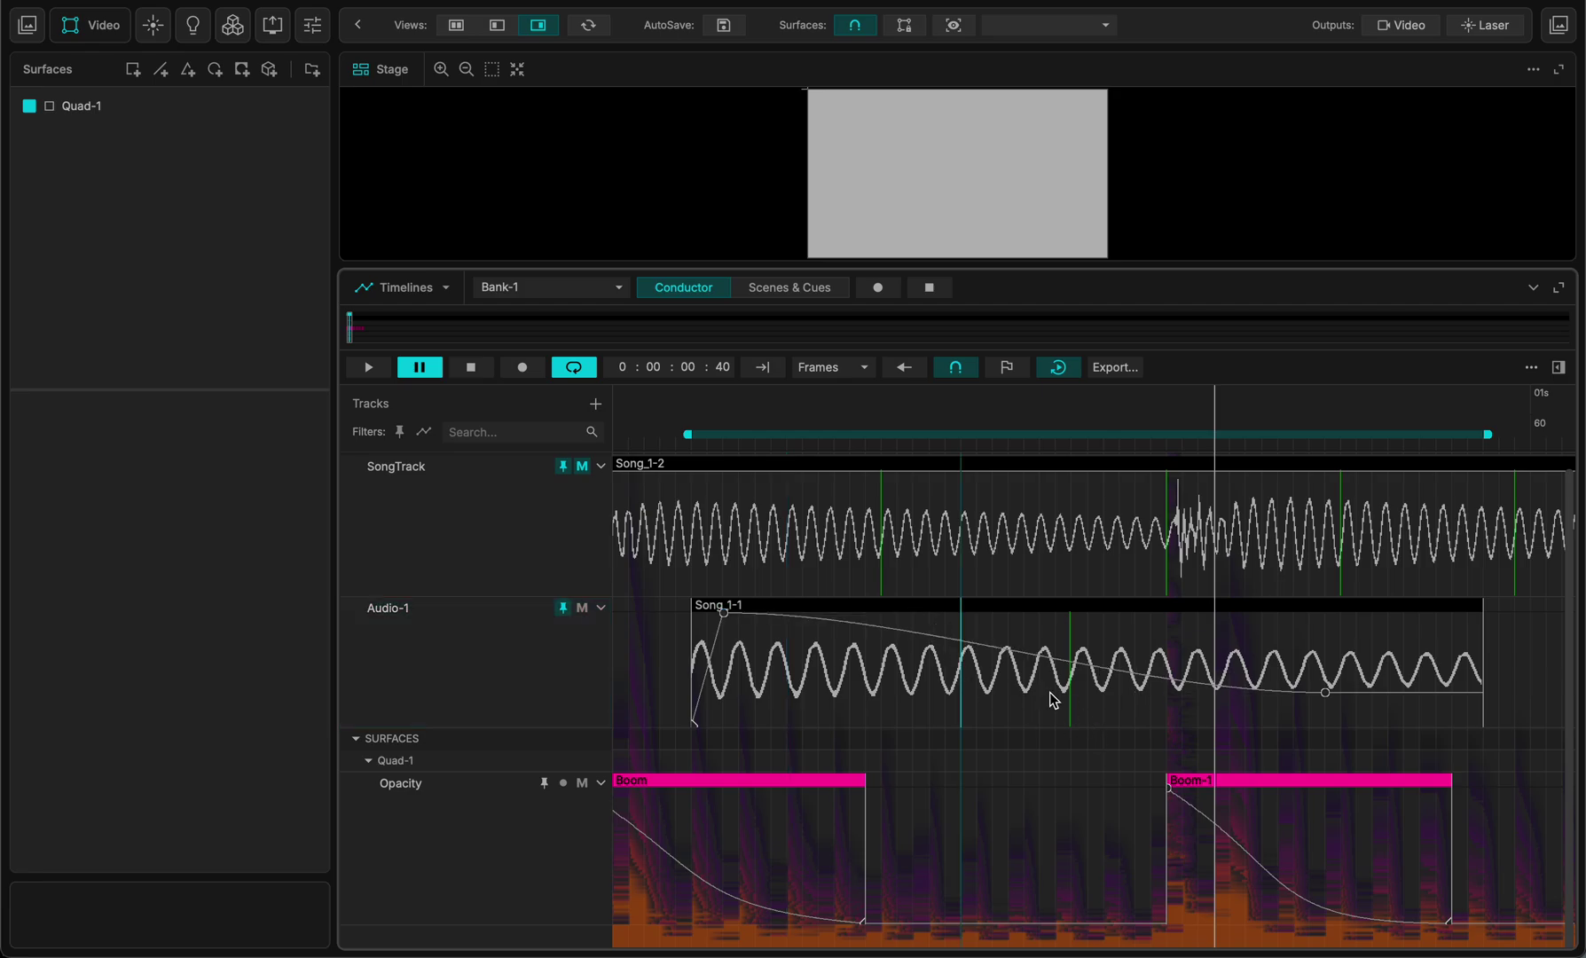
Move the envelope's last keyframe down to zero near the clip's end and lengthen the peak keyframe's Bezier handle
click(724, 614)
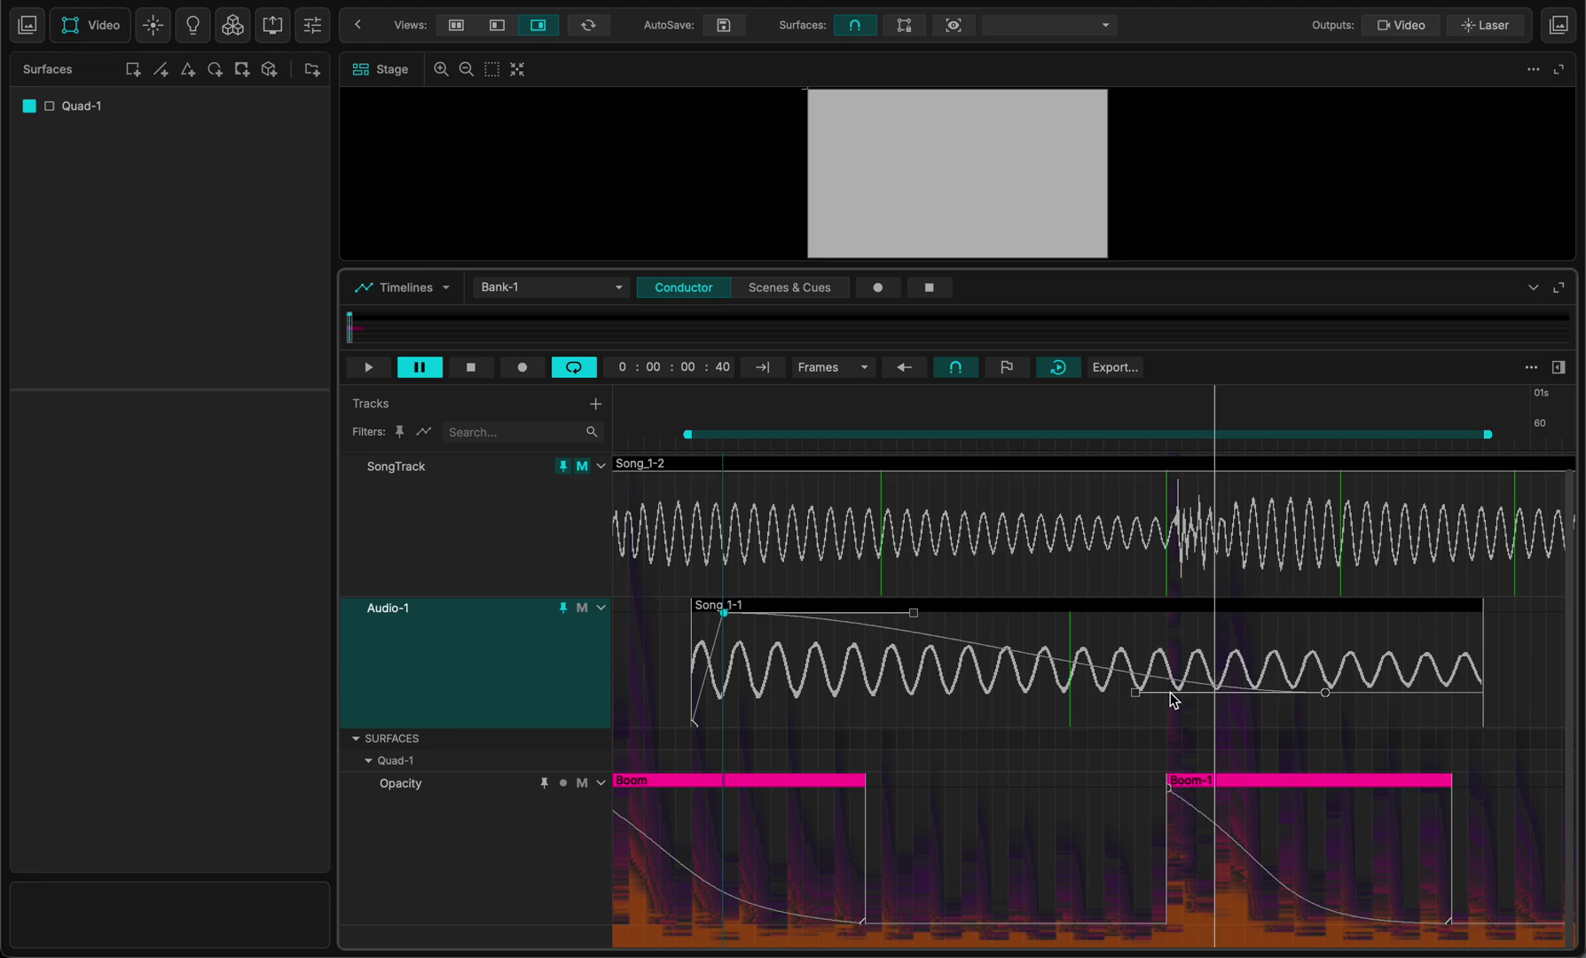
drag(1326, 693, 1424, 769)
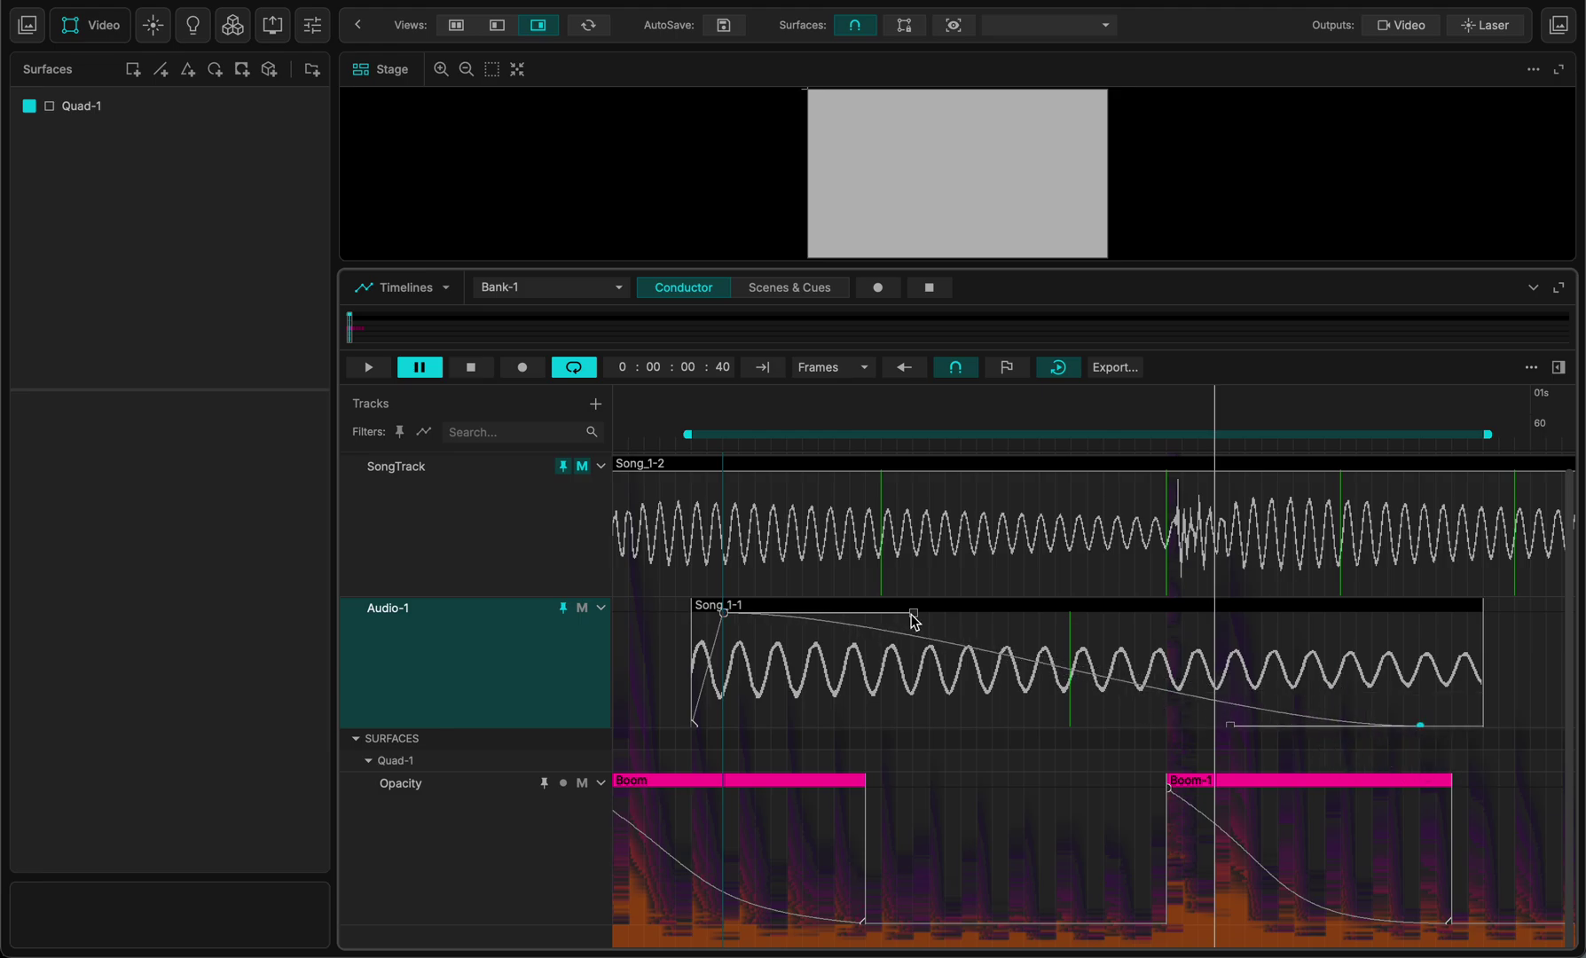
mouse_move(892, 723)
mouse_down()
mouse_move(878, 735)
mouse_move(913, 725)
mouse_up()
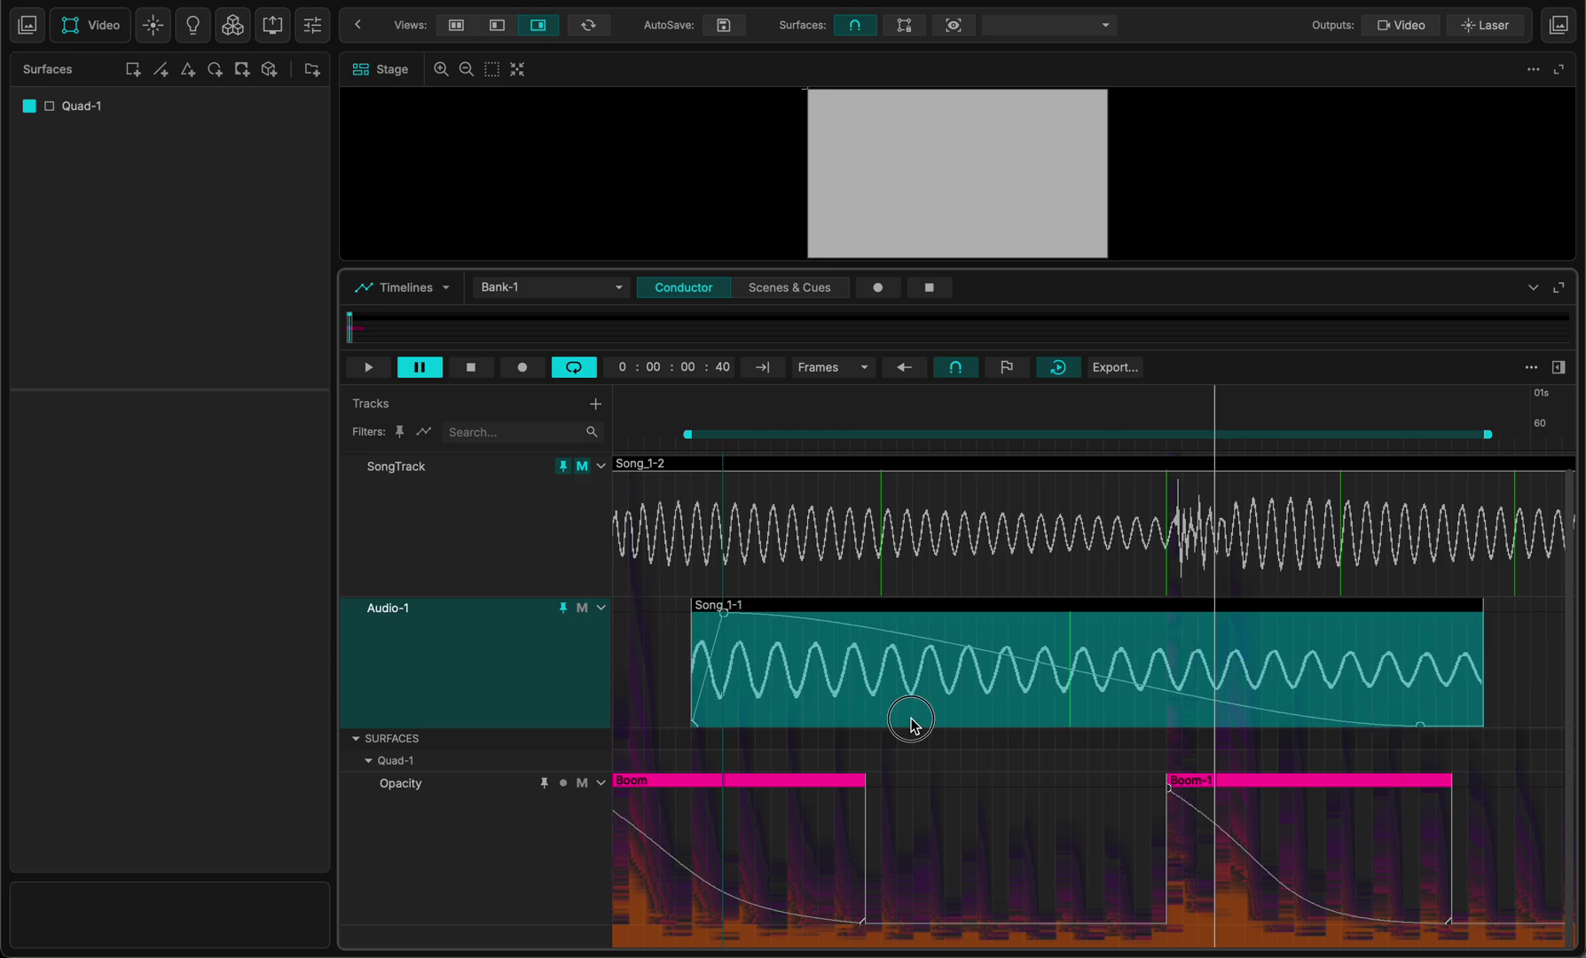
click(737, 632)
click(725, 613)
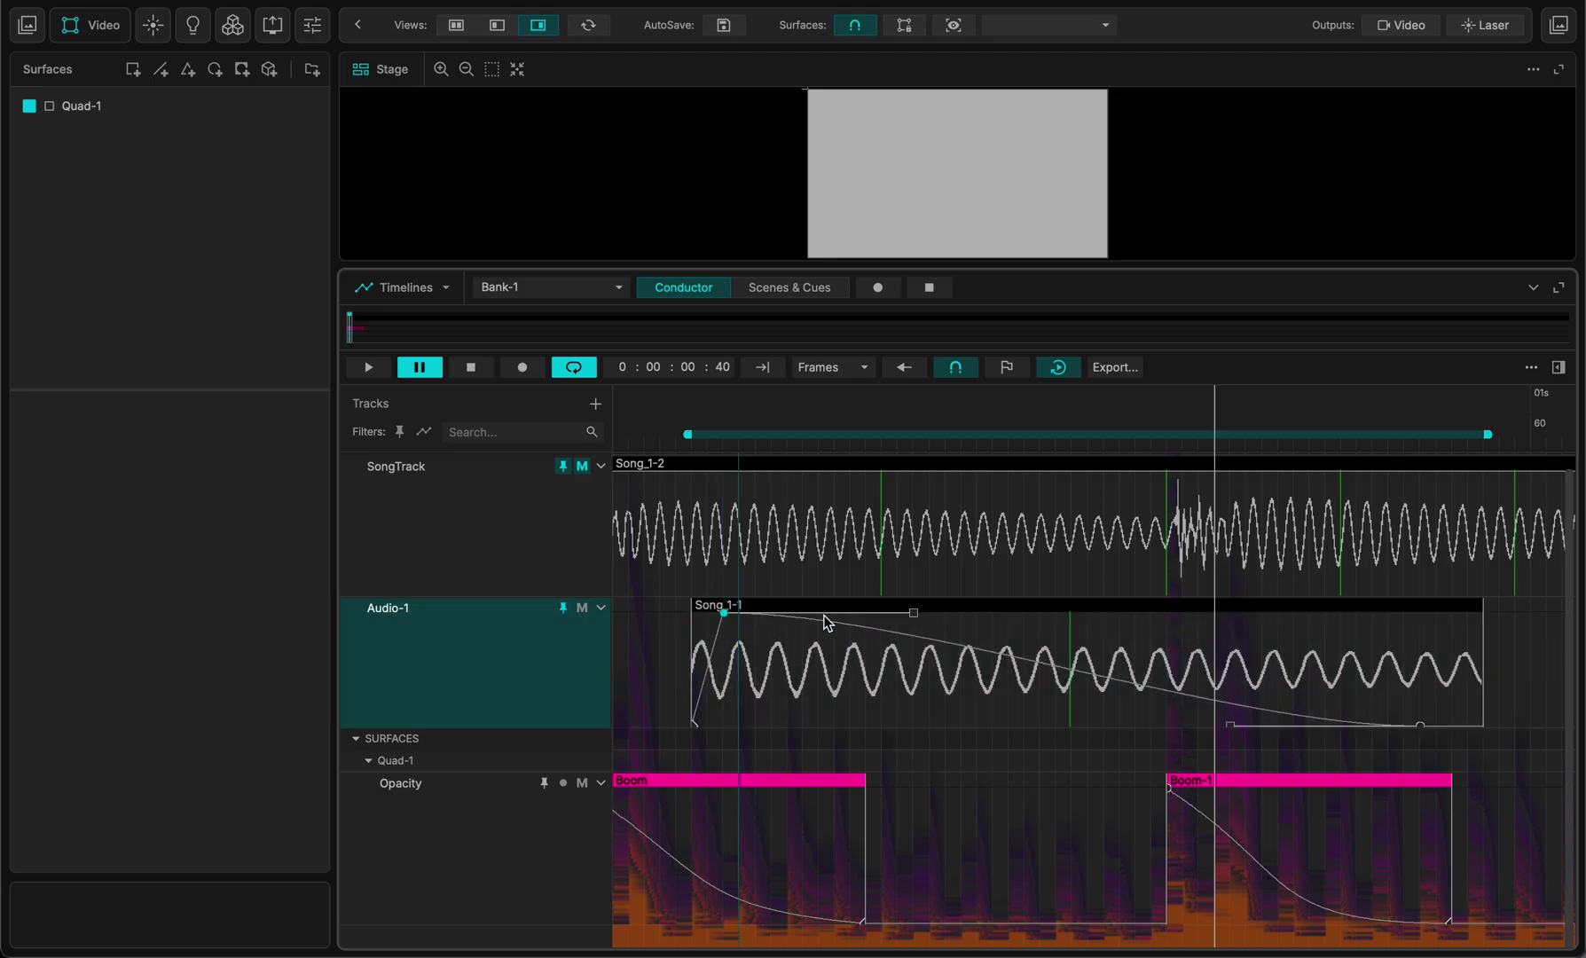
drag(917, 619, 1116, 608)
click(640, 659)
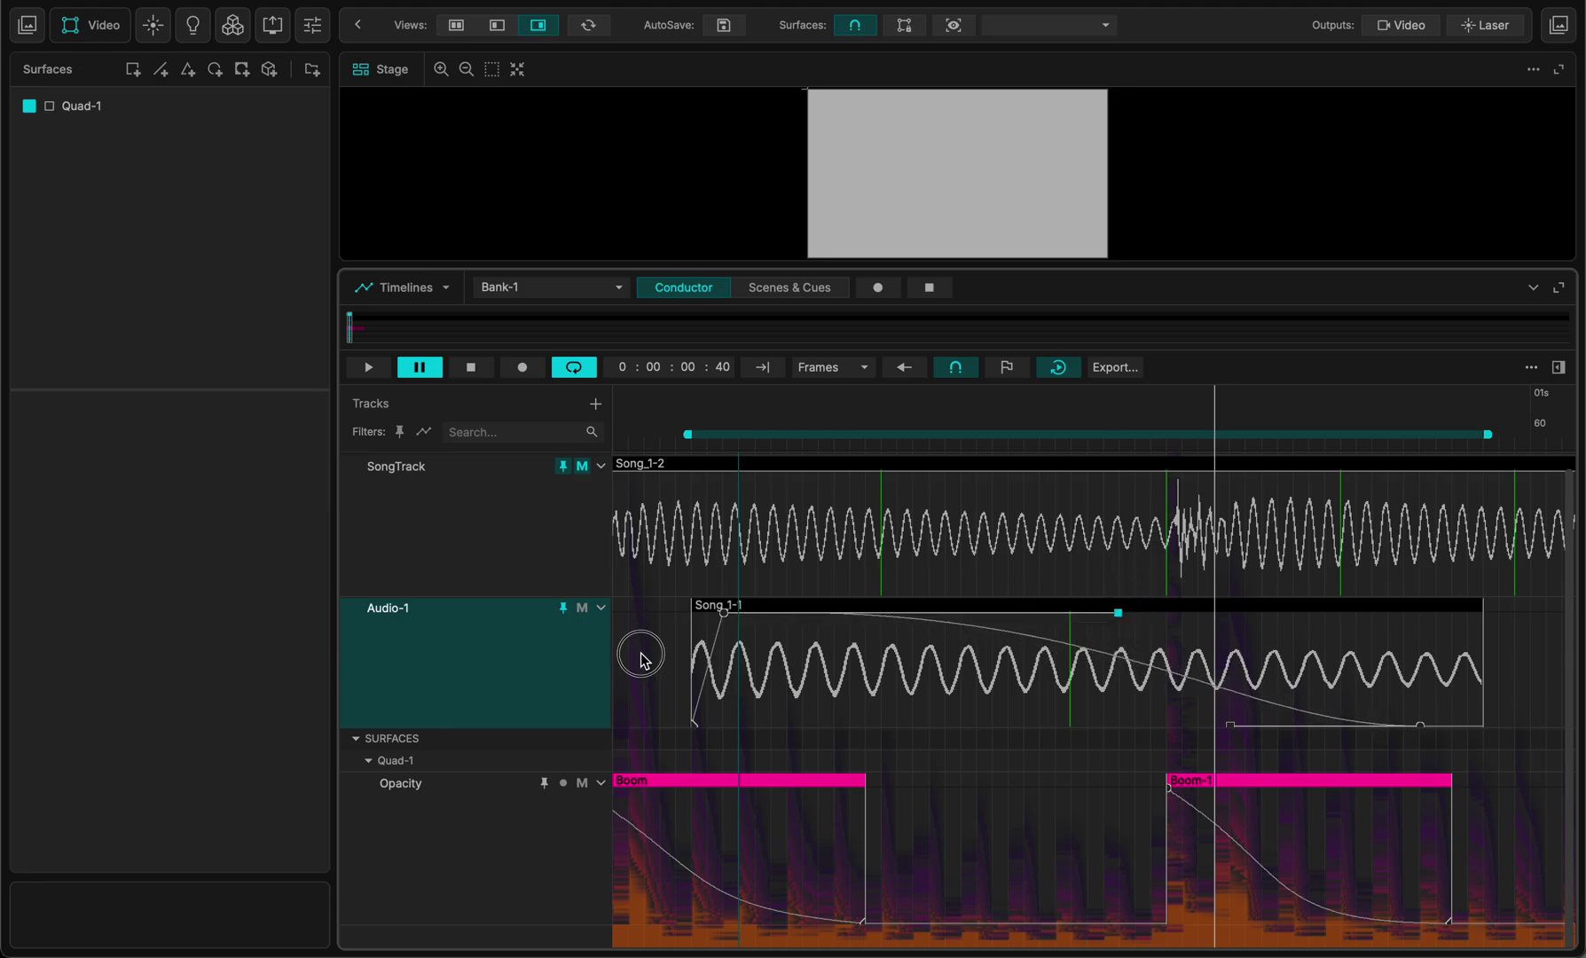
Play the loop briefly to hear the fade, and shift the Song_1-1 clip slightly later to start at 0.133
click(734, 613)
key(space)
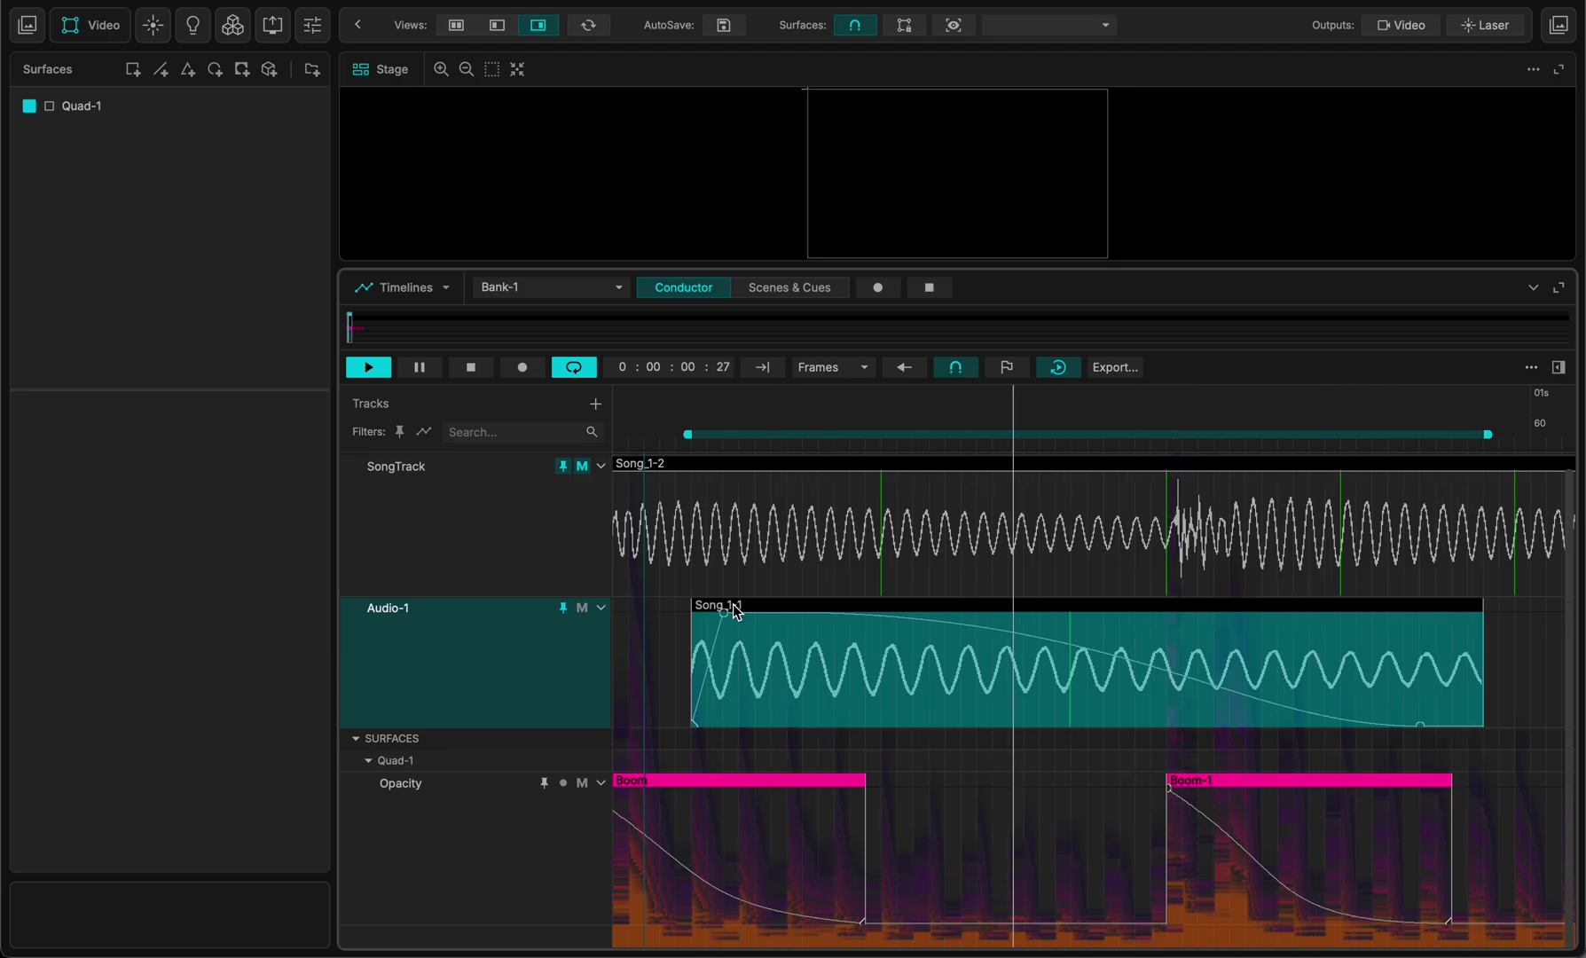
key(space)
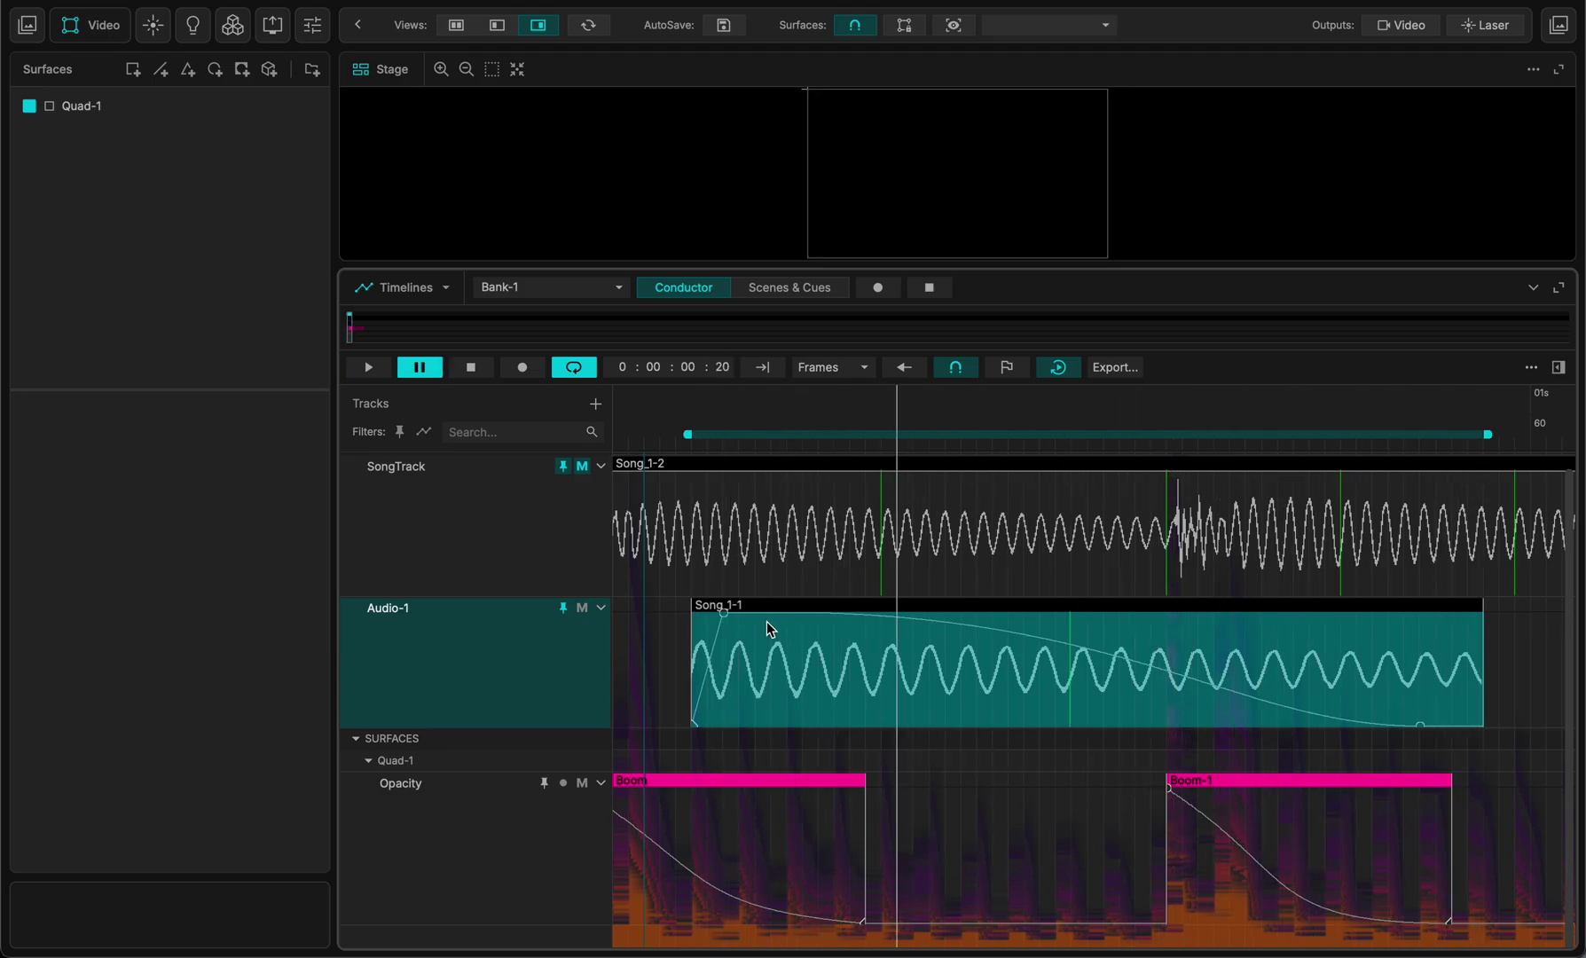
drag(764, 615, 781, 616)
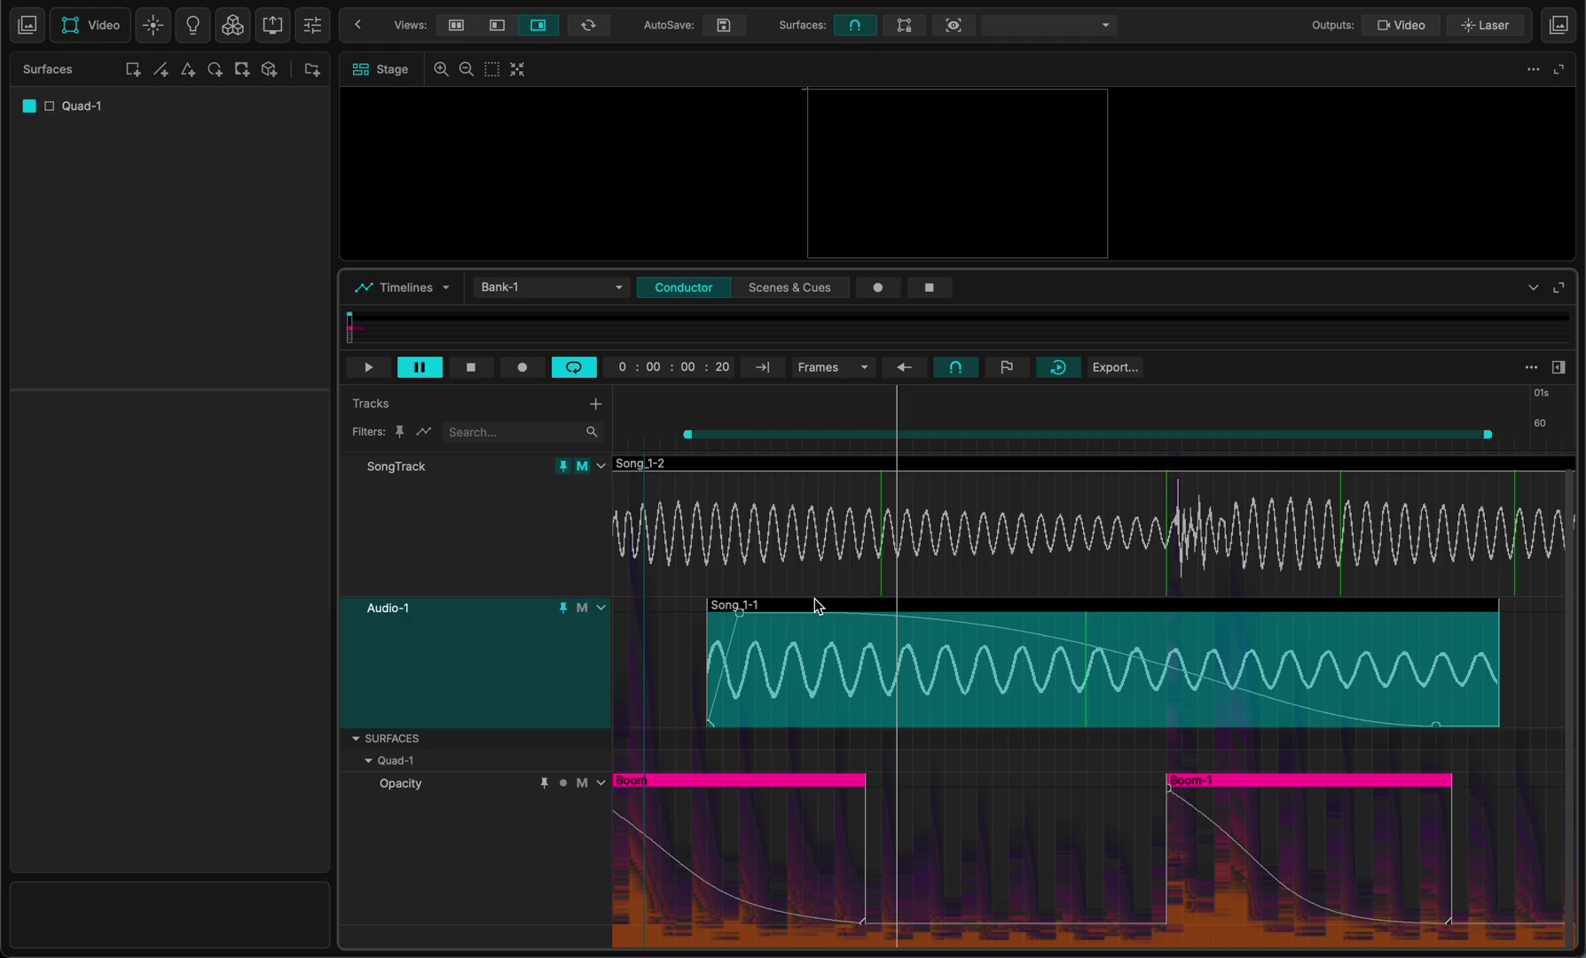
Set the Song_1-1 clip gain to 203%, play the loop briefly to hear it, and hide the properties
click(1559, 367)
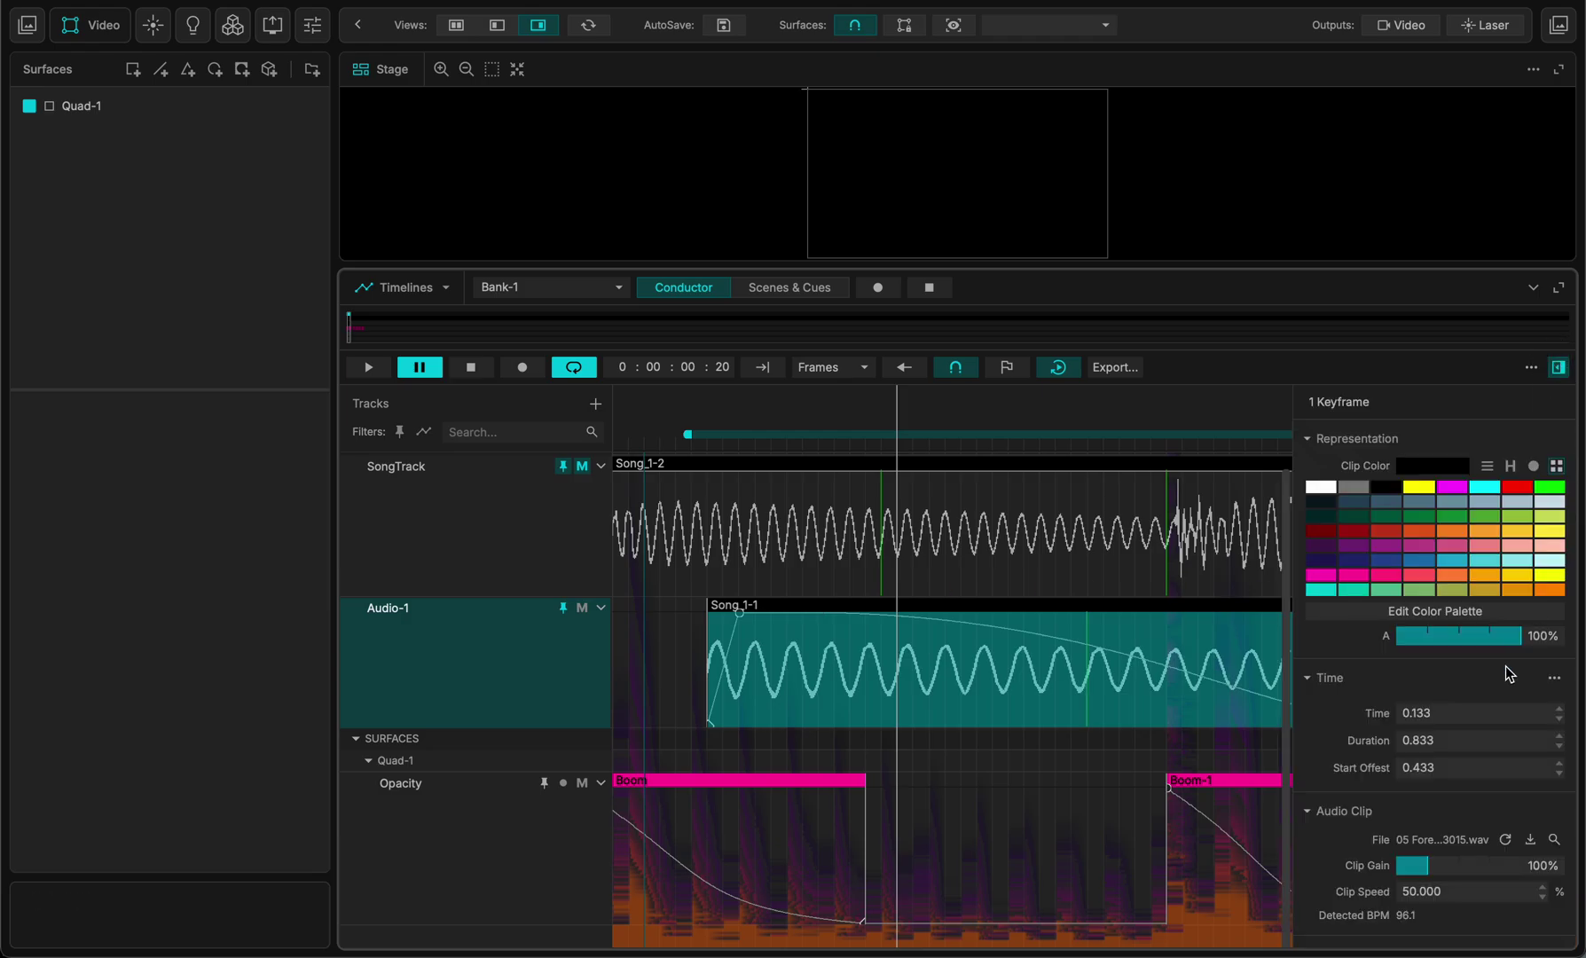
drag(1434, 865, 1462, 860)
key(space)
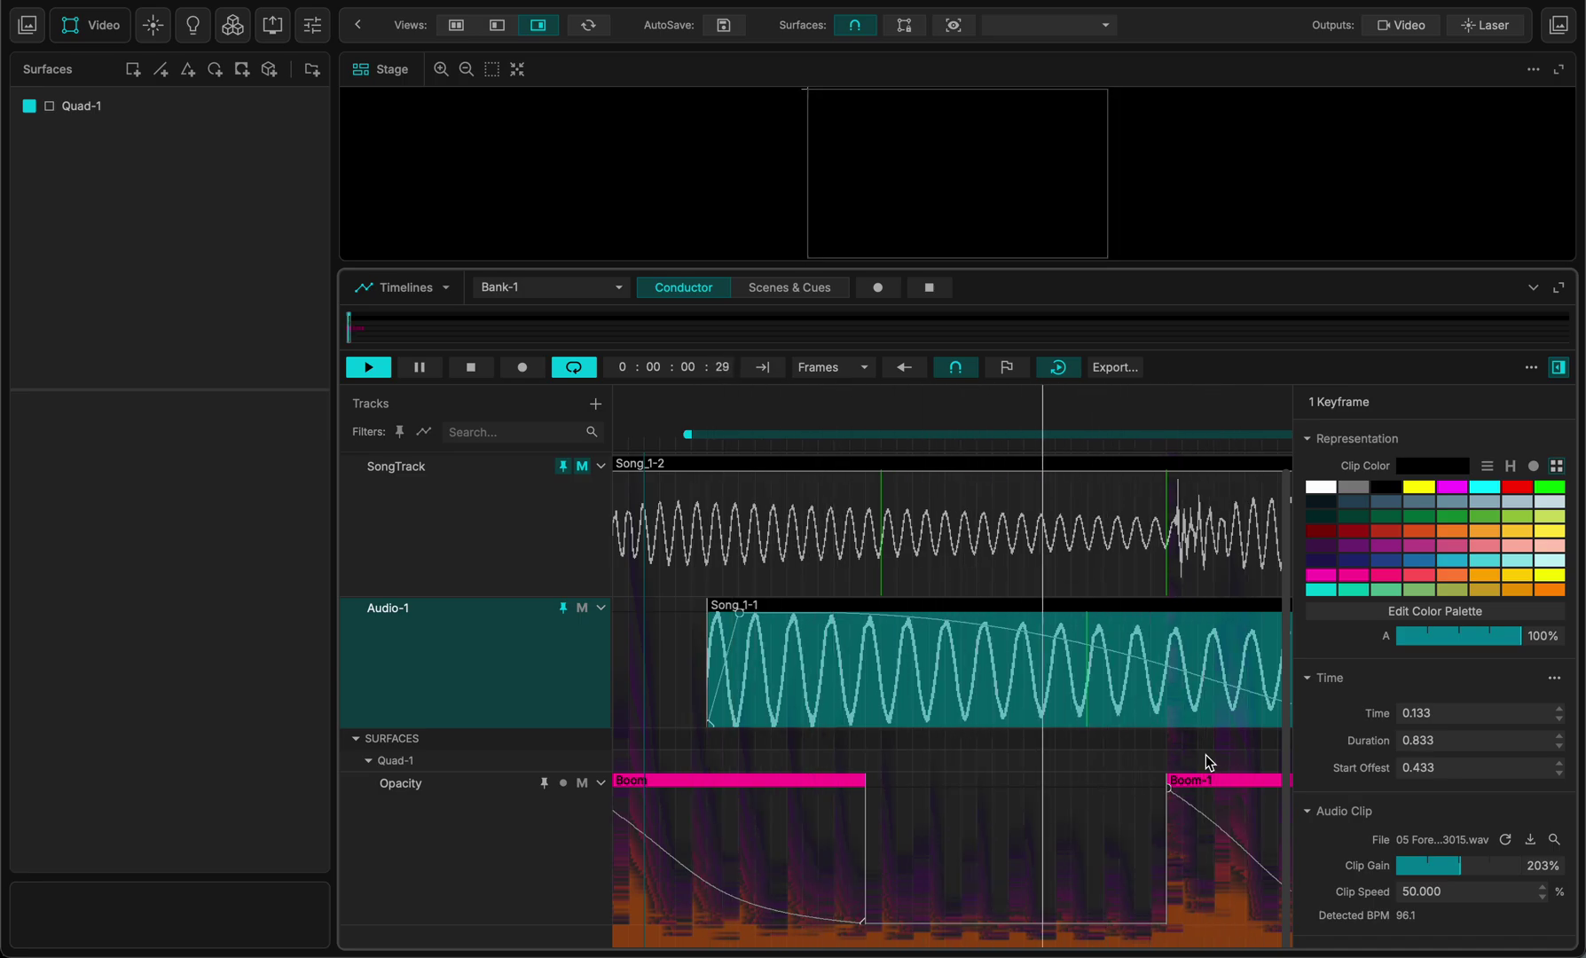
key(space)
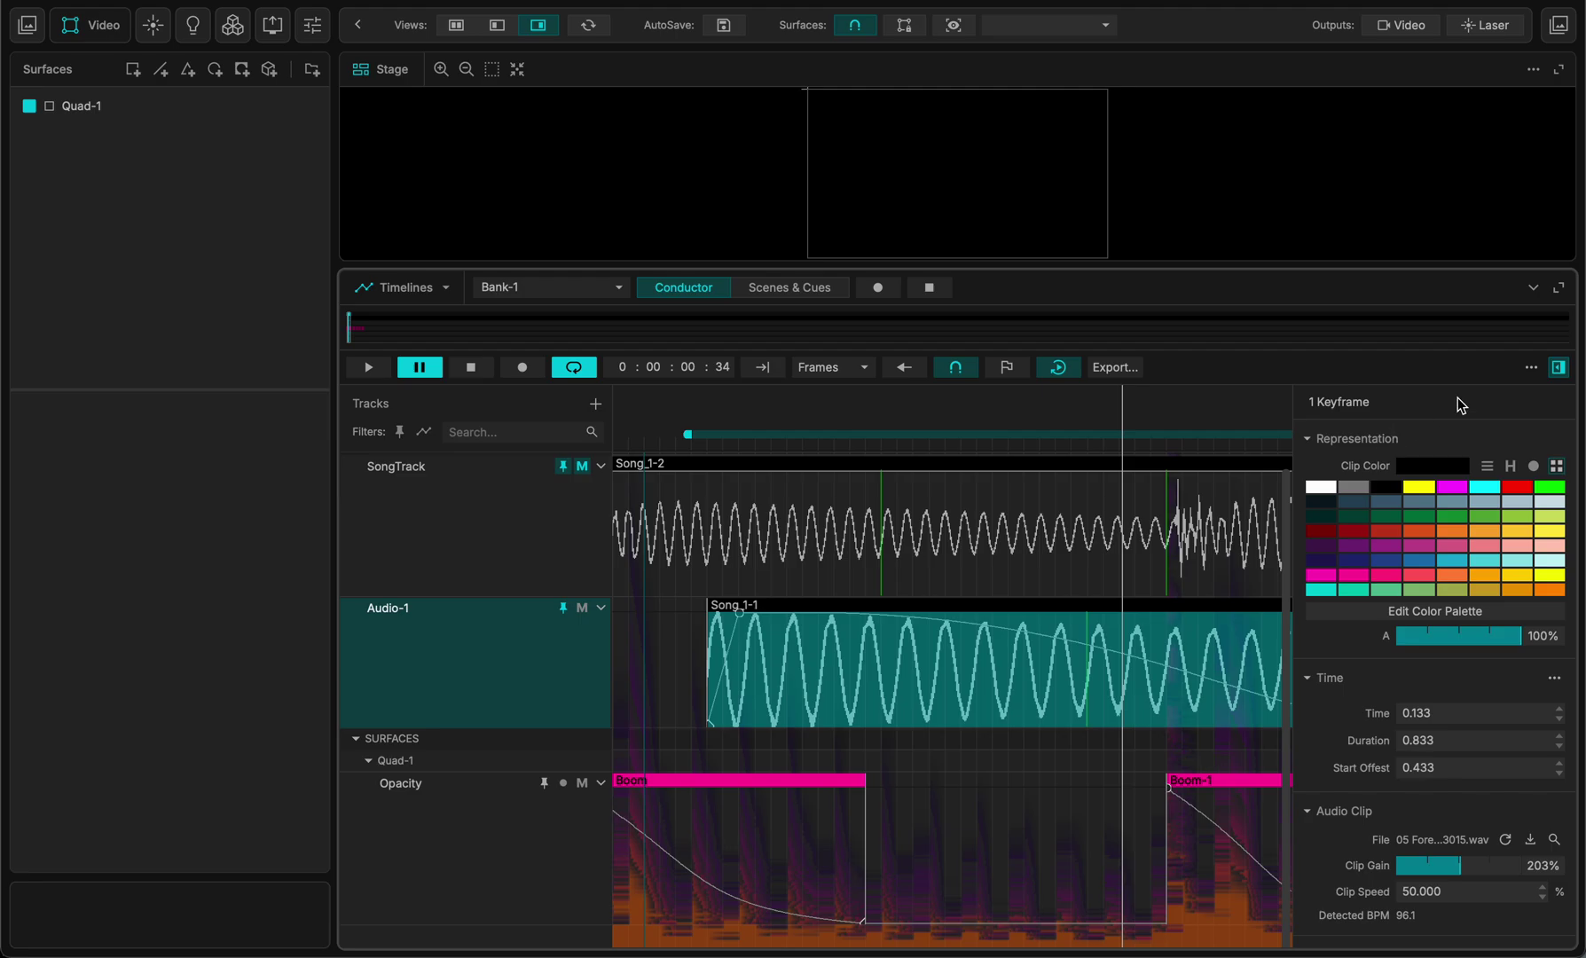
click(1558, 366)
click(506, 657)
scroll(847, 592, up, 1)
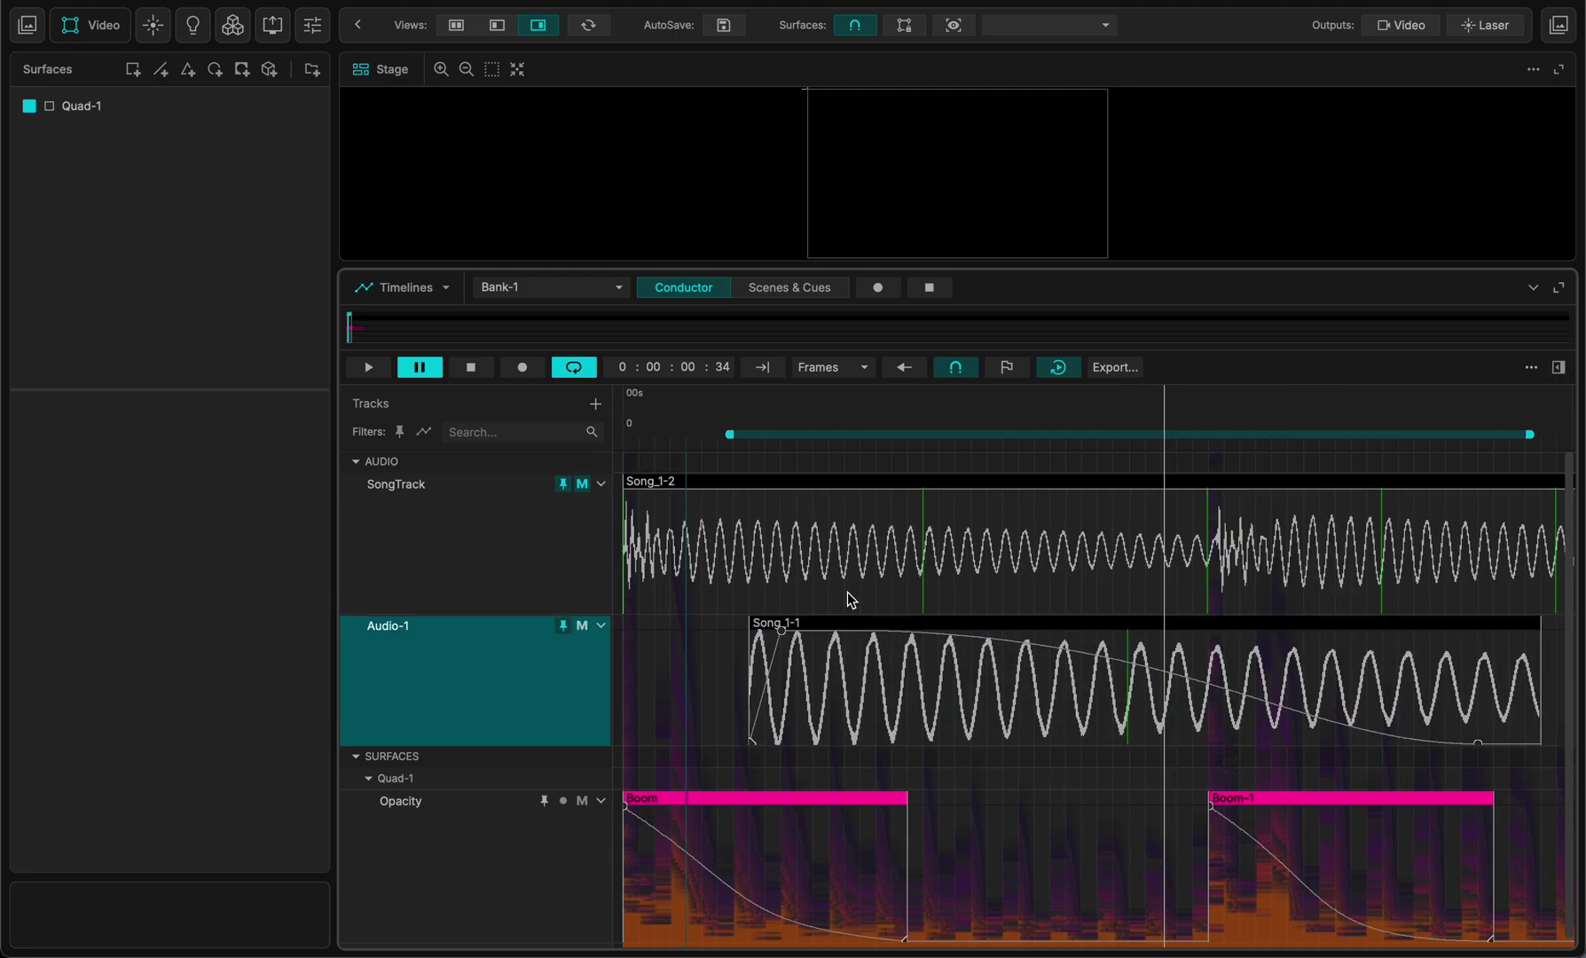
click(482, 528)
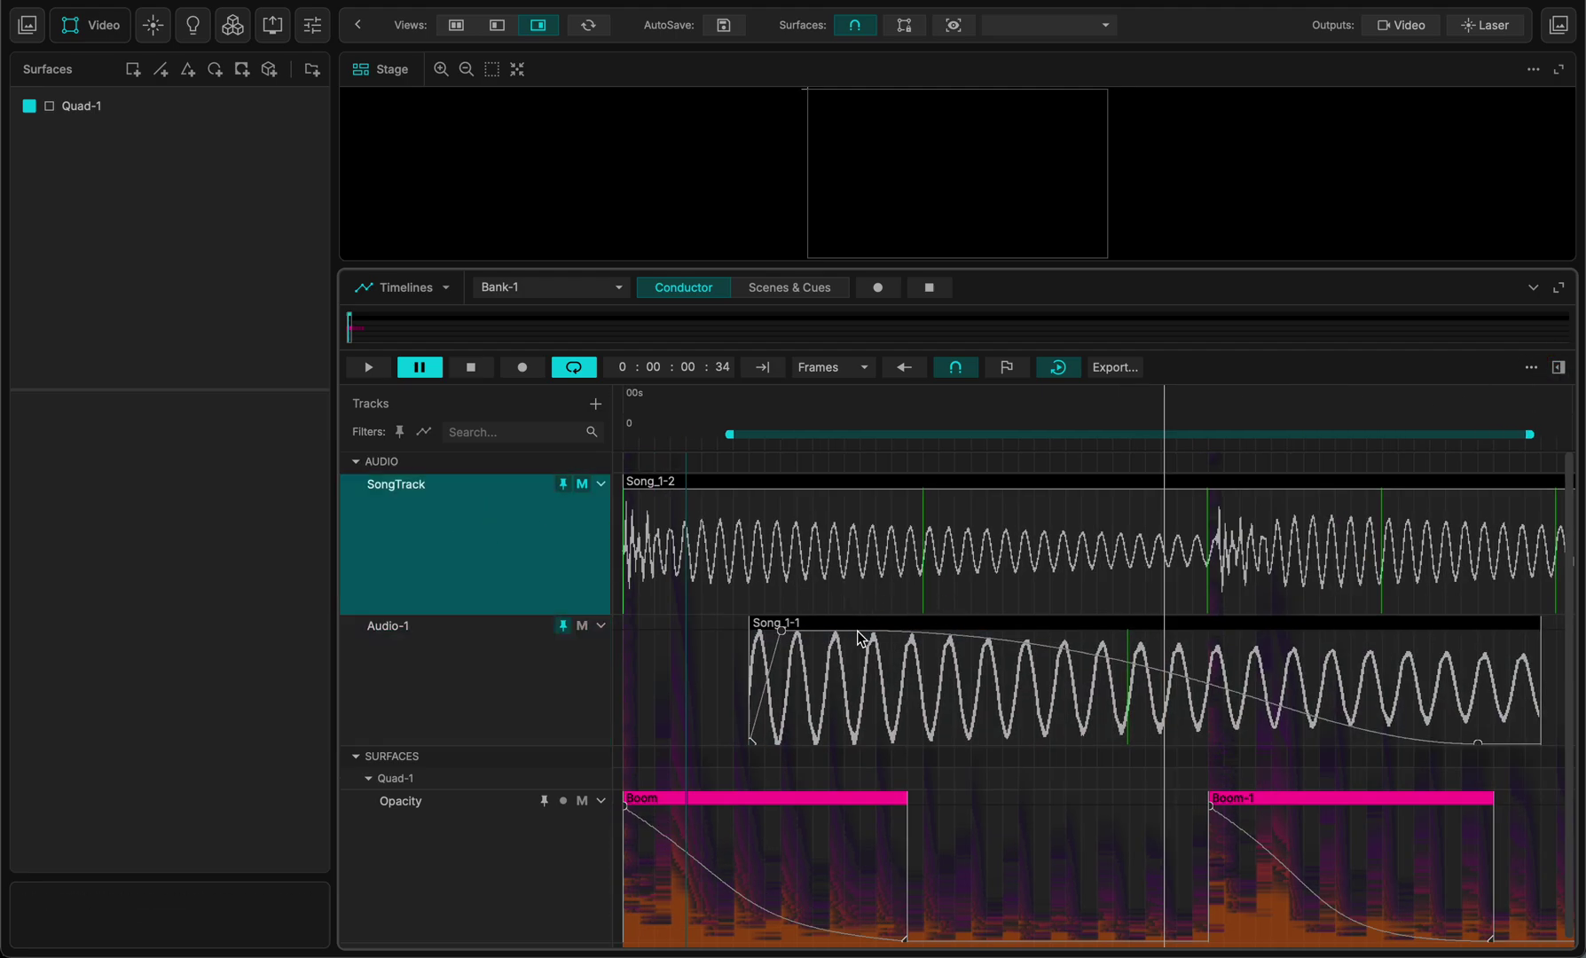
scroll(860, 636, down, 1)
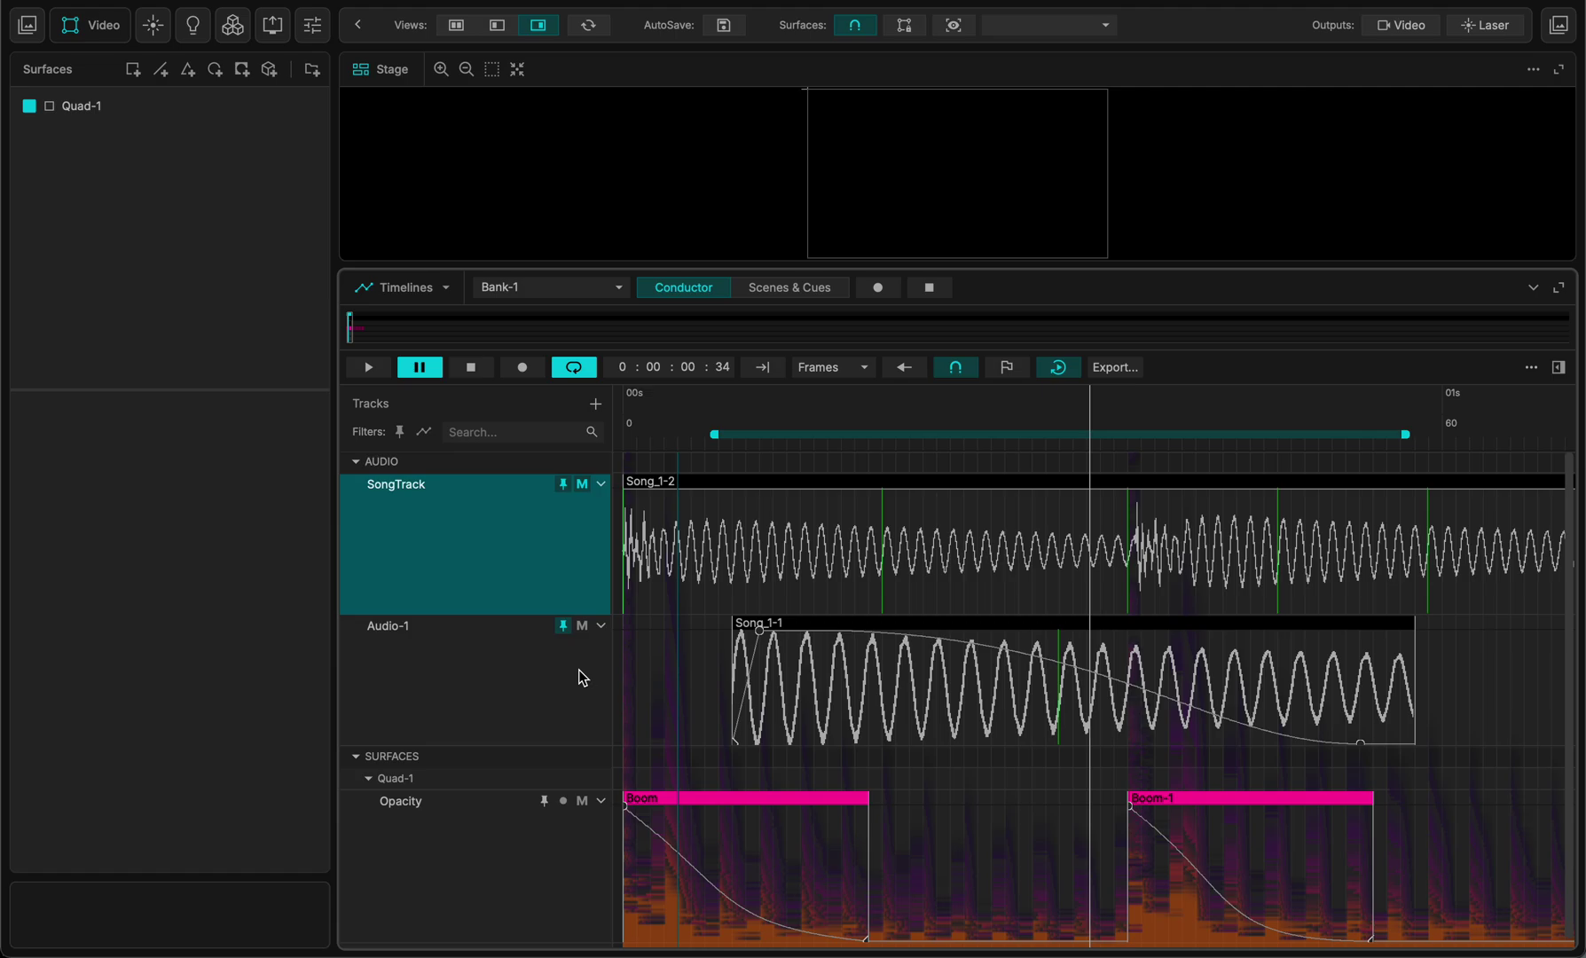
Set the application's audio output to Existential Audio Inc.: BlackHole 16ch in the preferences
click(71, 2)
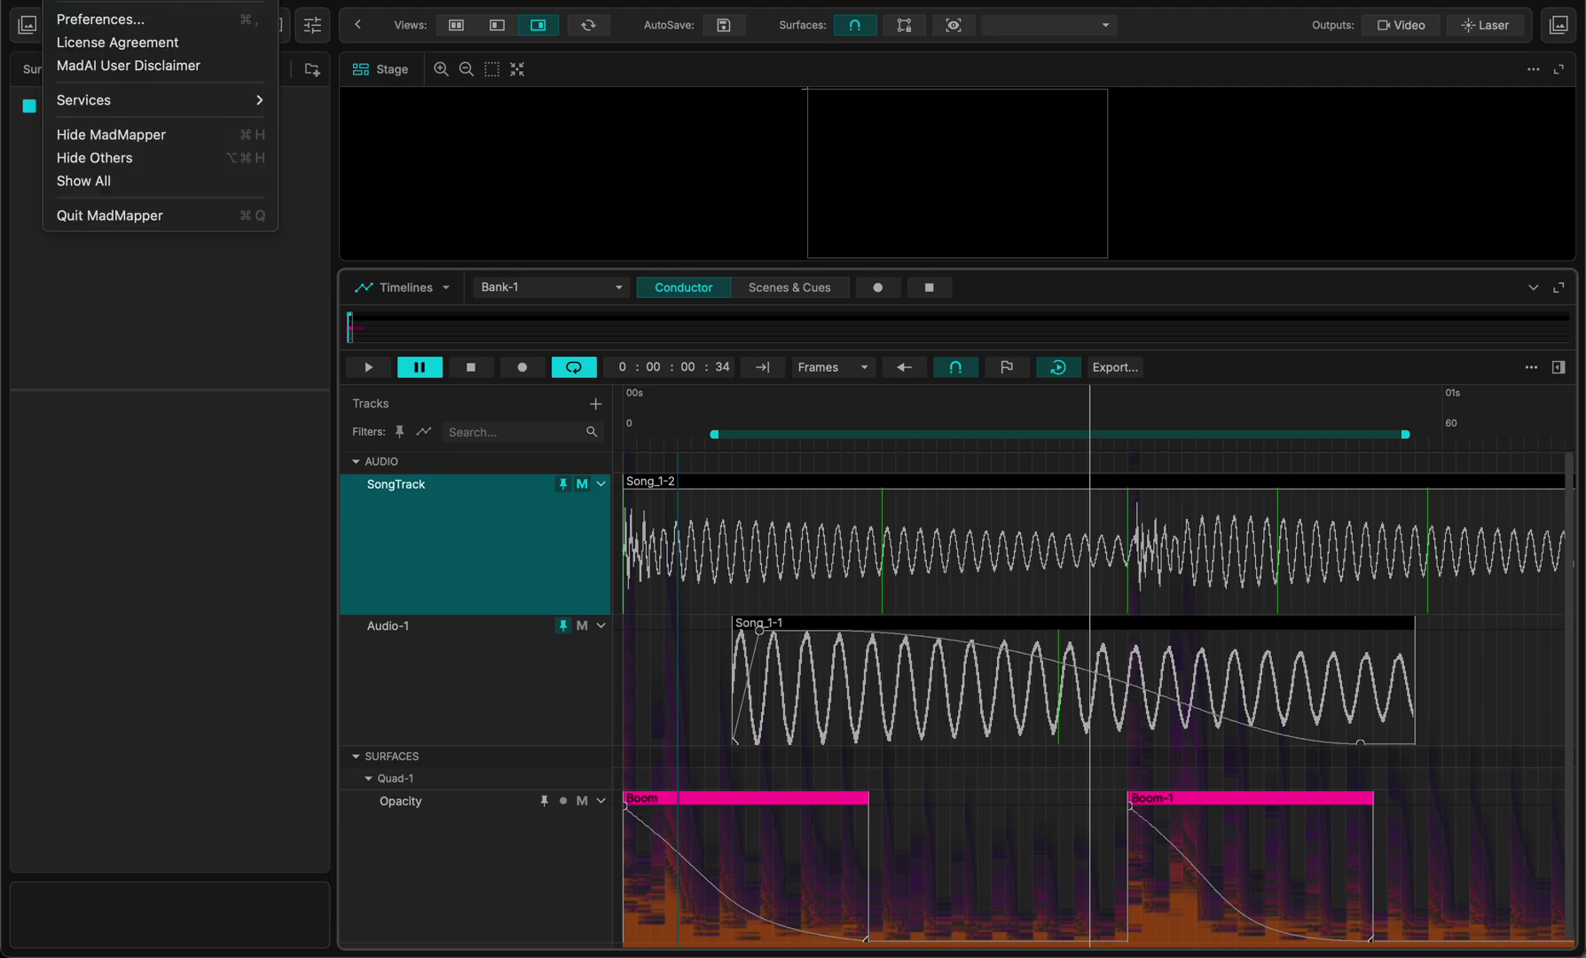
click(120, 20)
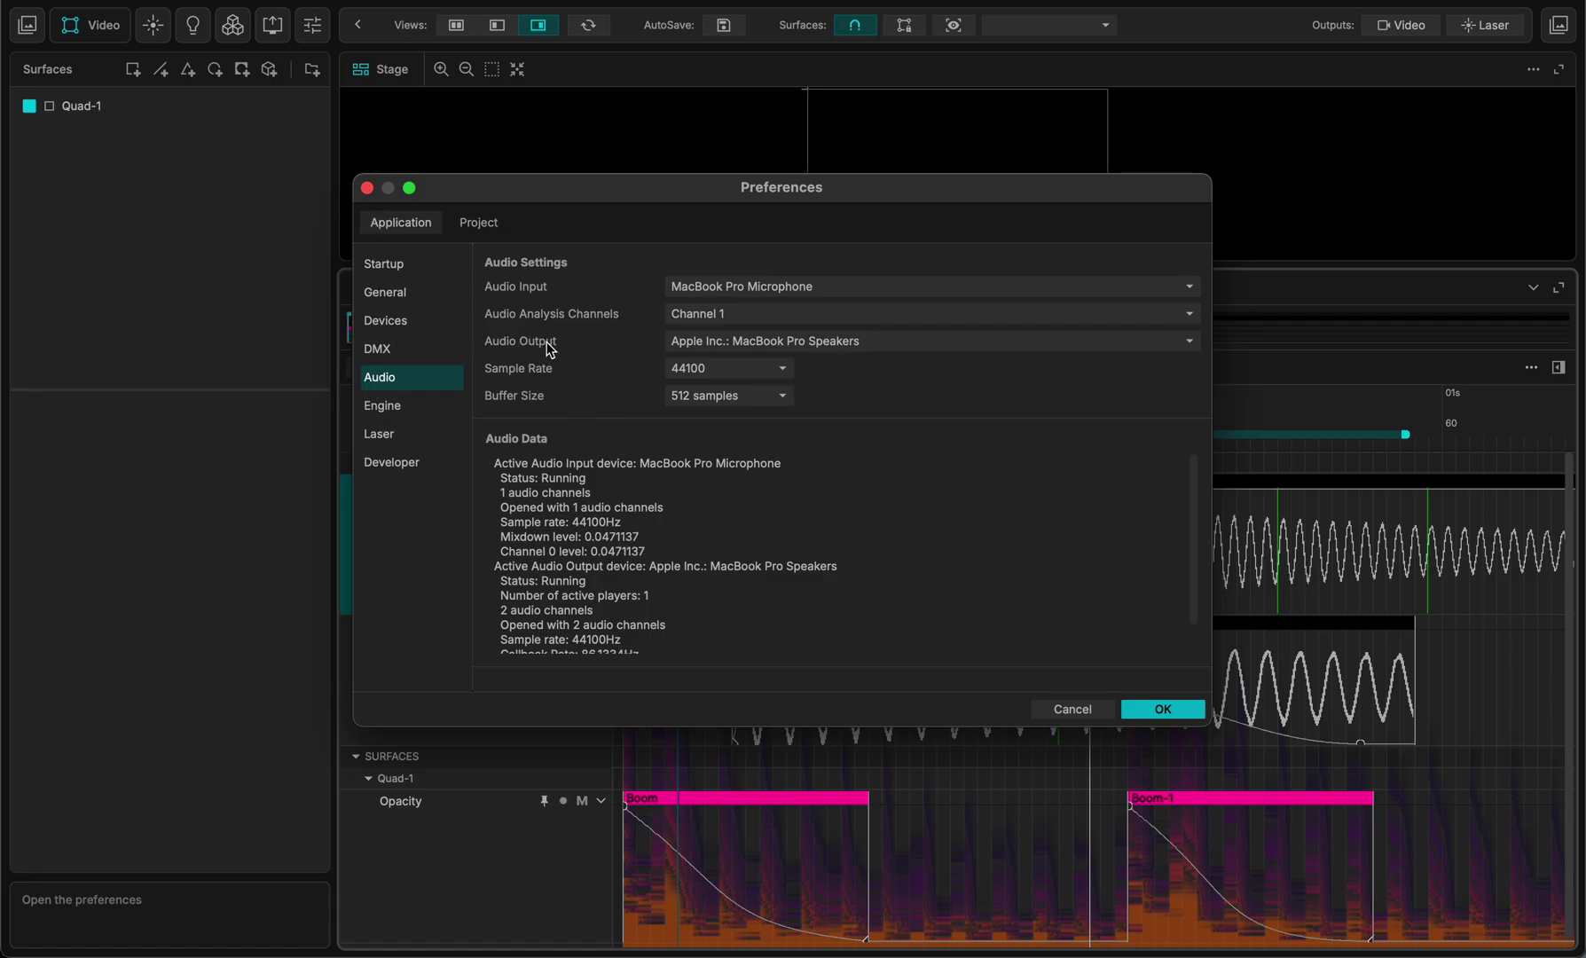
click(874, 340)
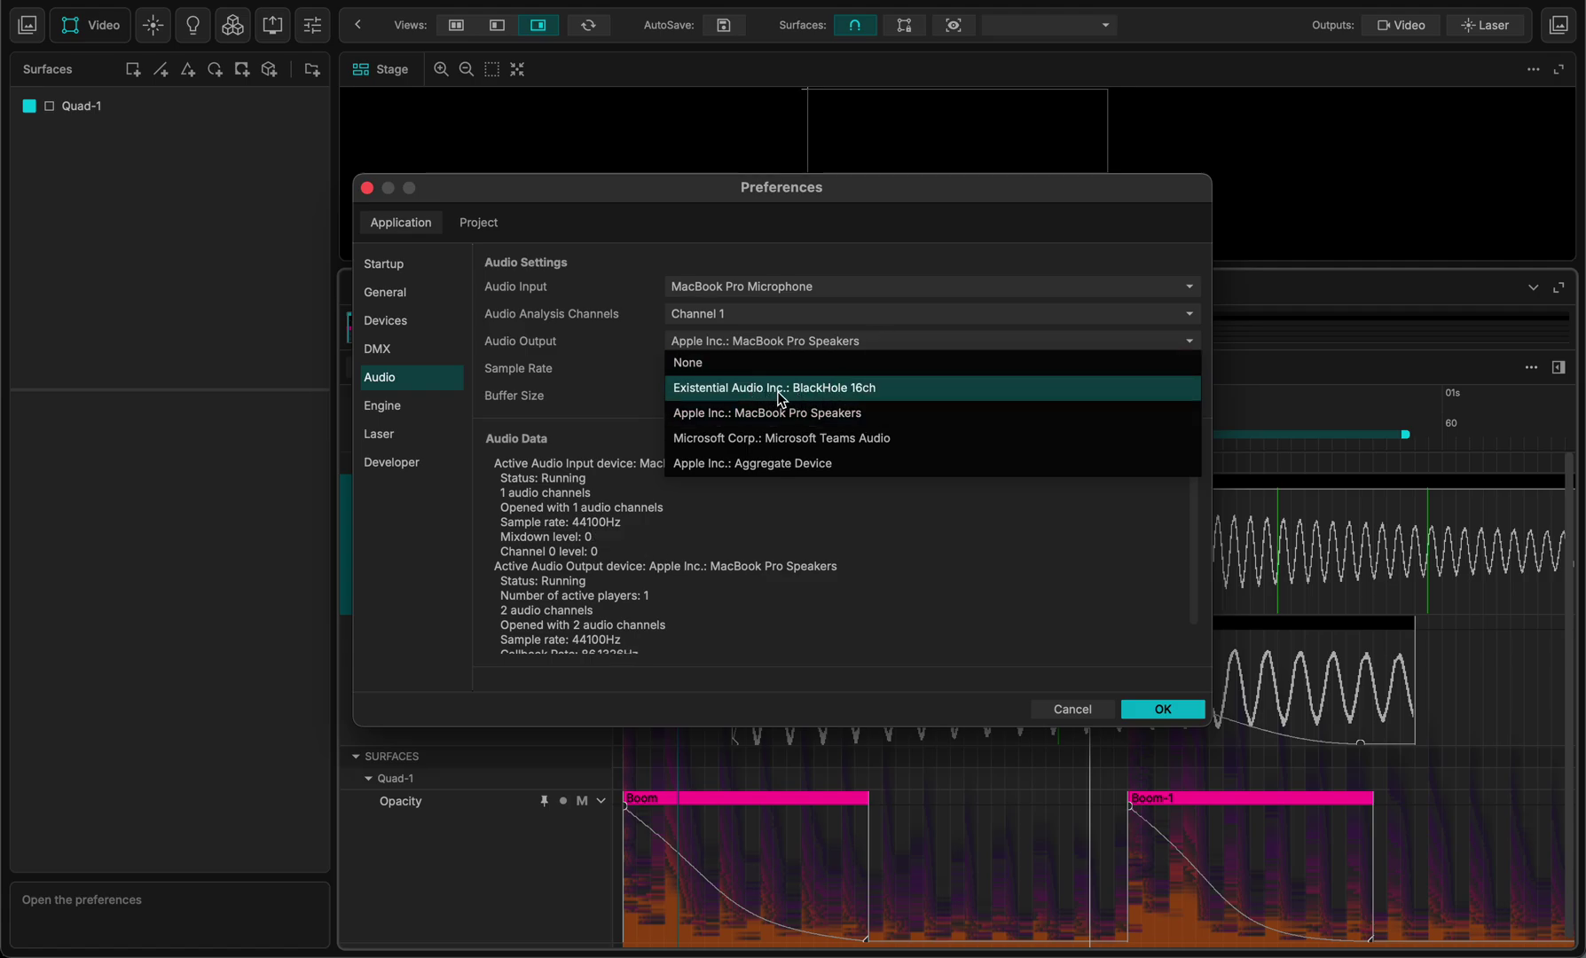
click(812, 390)
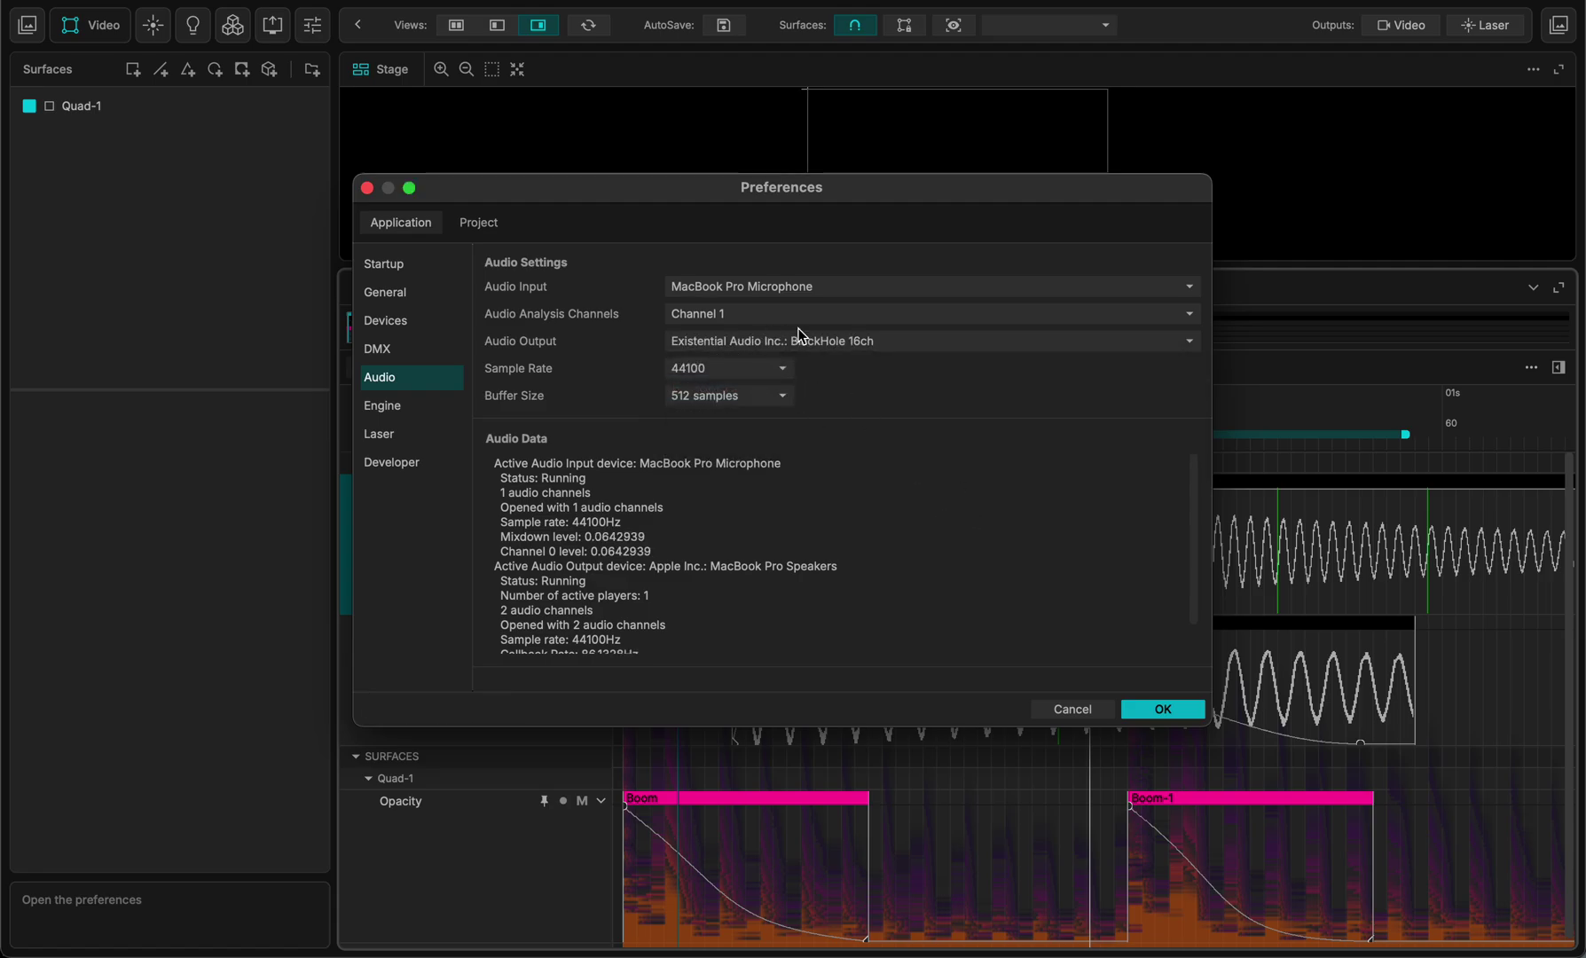
click(1166, 709)
Rename the Audio-1 track to Ch10
click(434, 678)
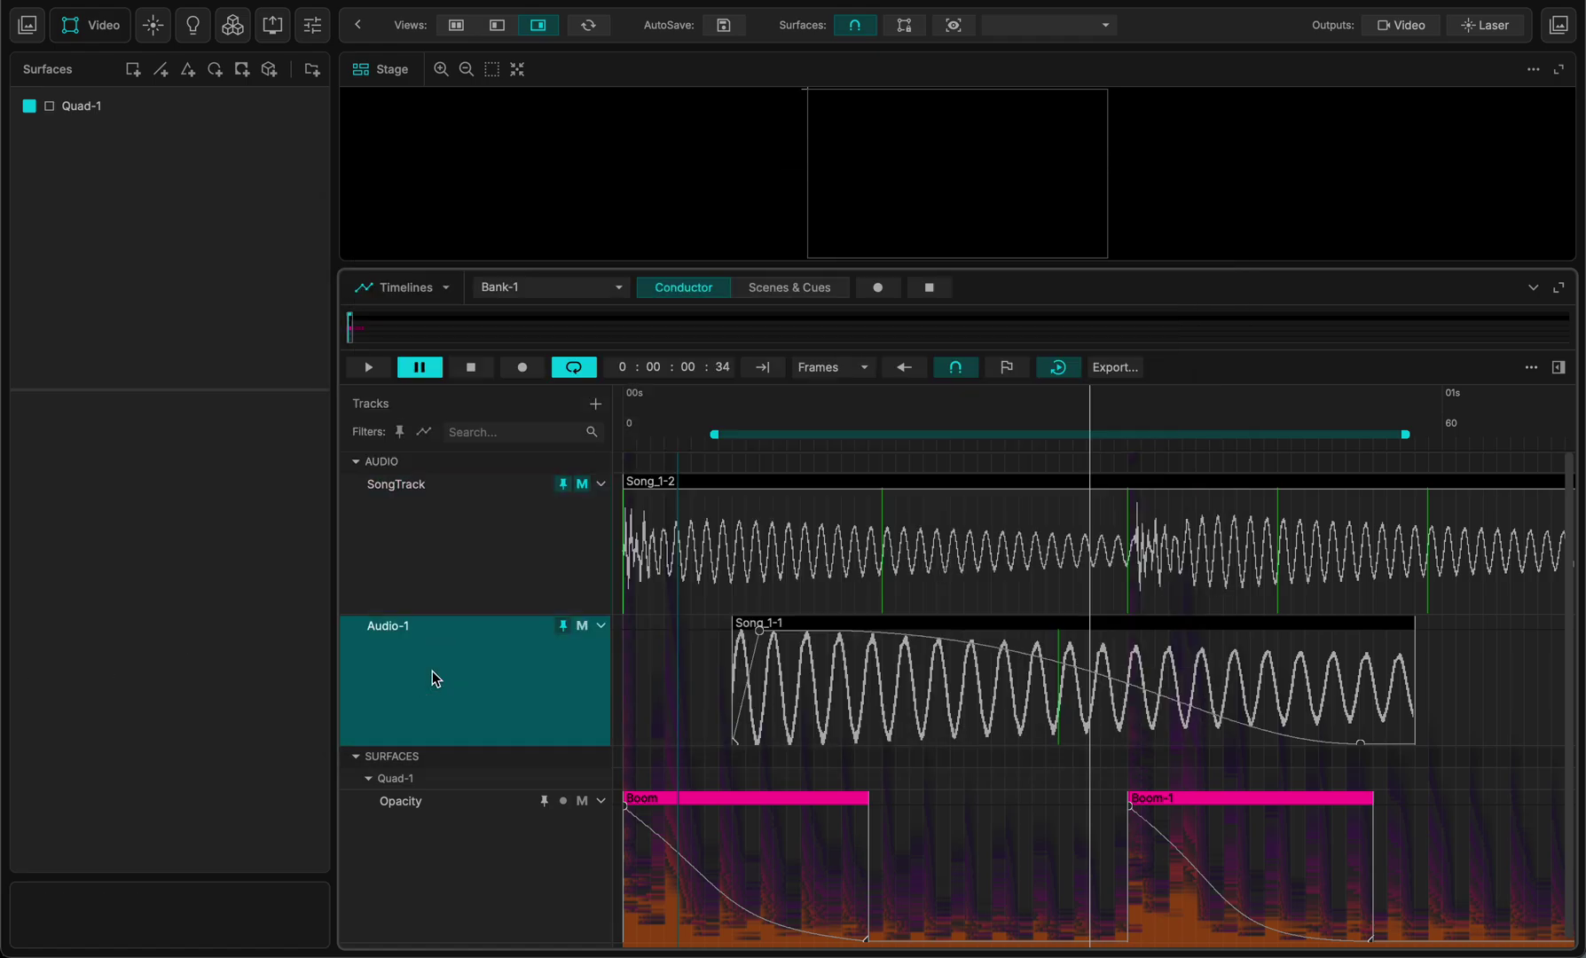
double_click(391, 630)
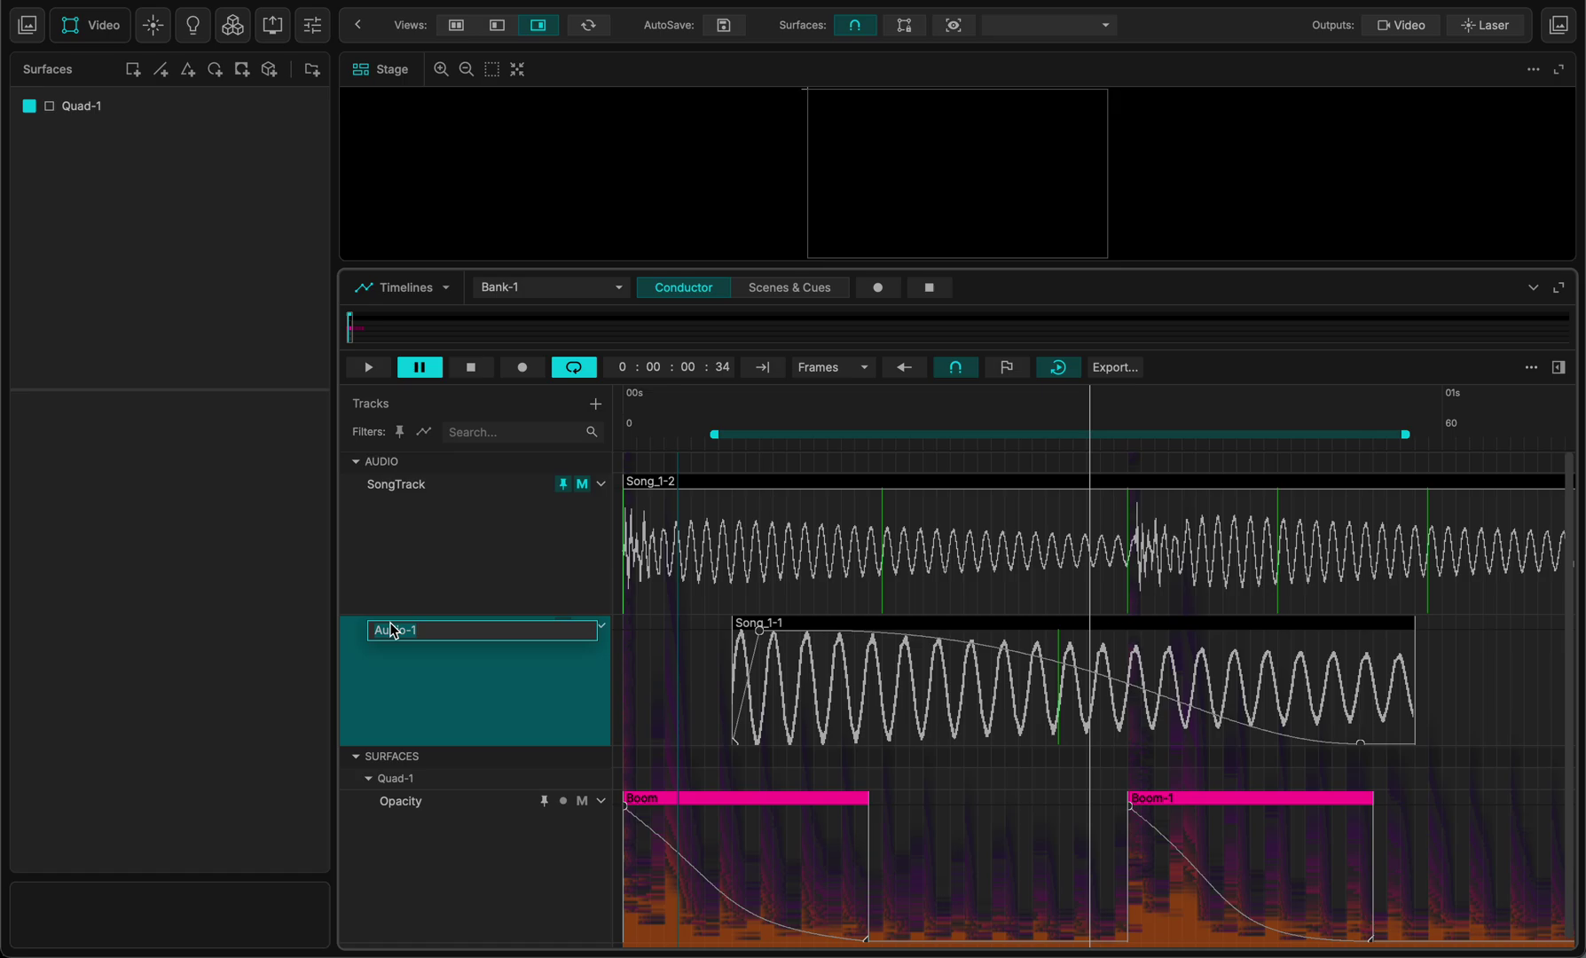
text(Ch10)
key(Return)
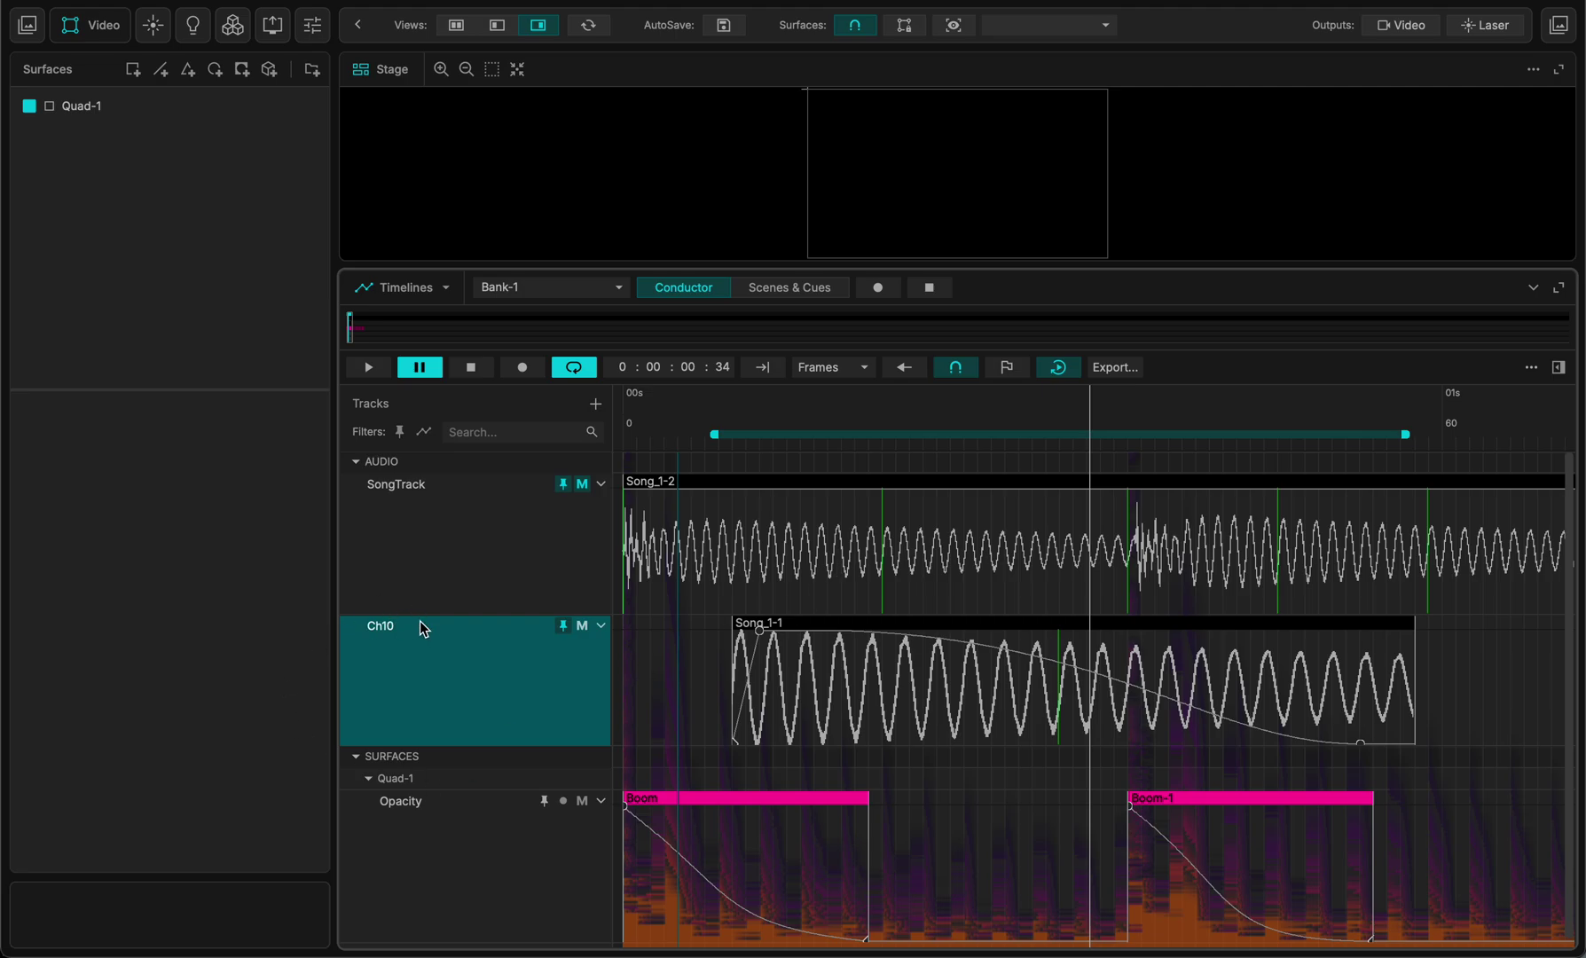
Show the Ch10 track's properties and set its audio routing for channel 1 to output 1 and channel 2 to output 2 to 0%
click(1558, 367)
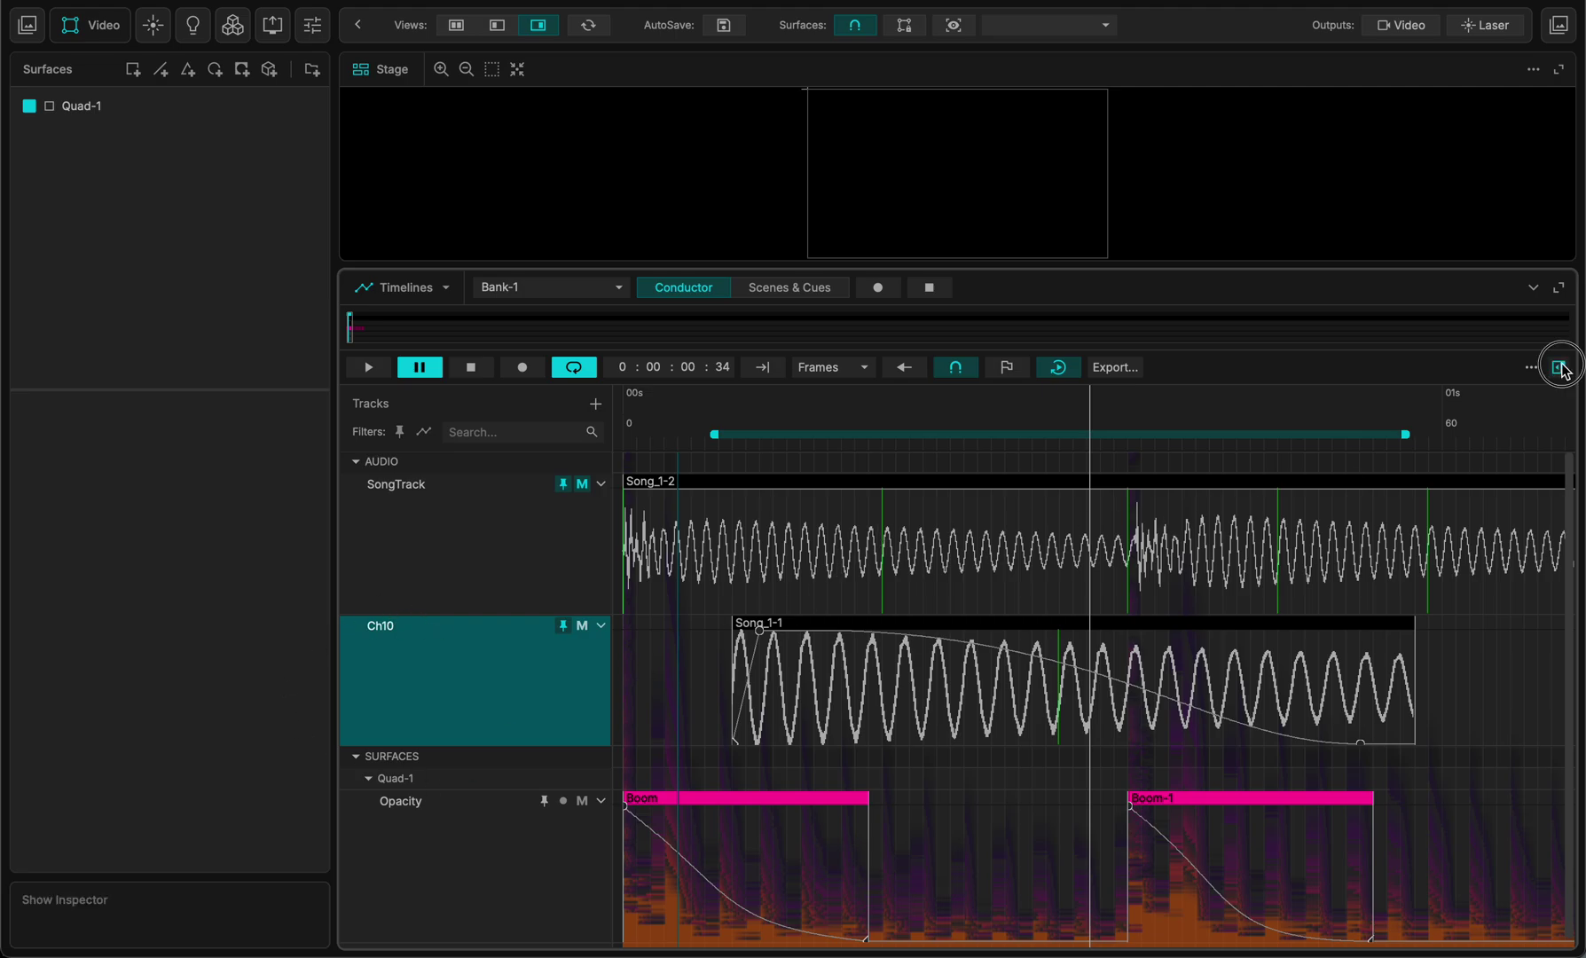
click(841, 632)
click(362, 693)
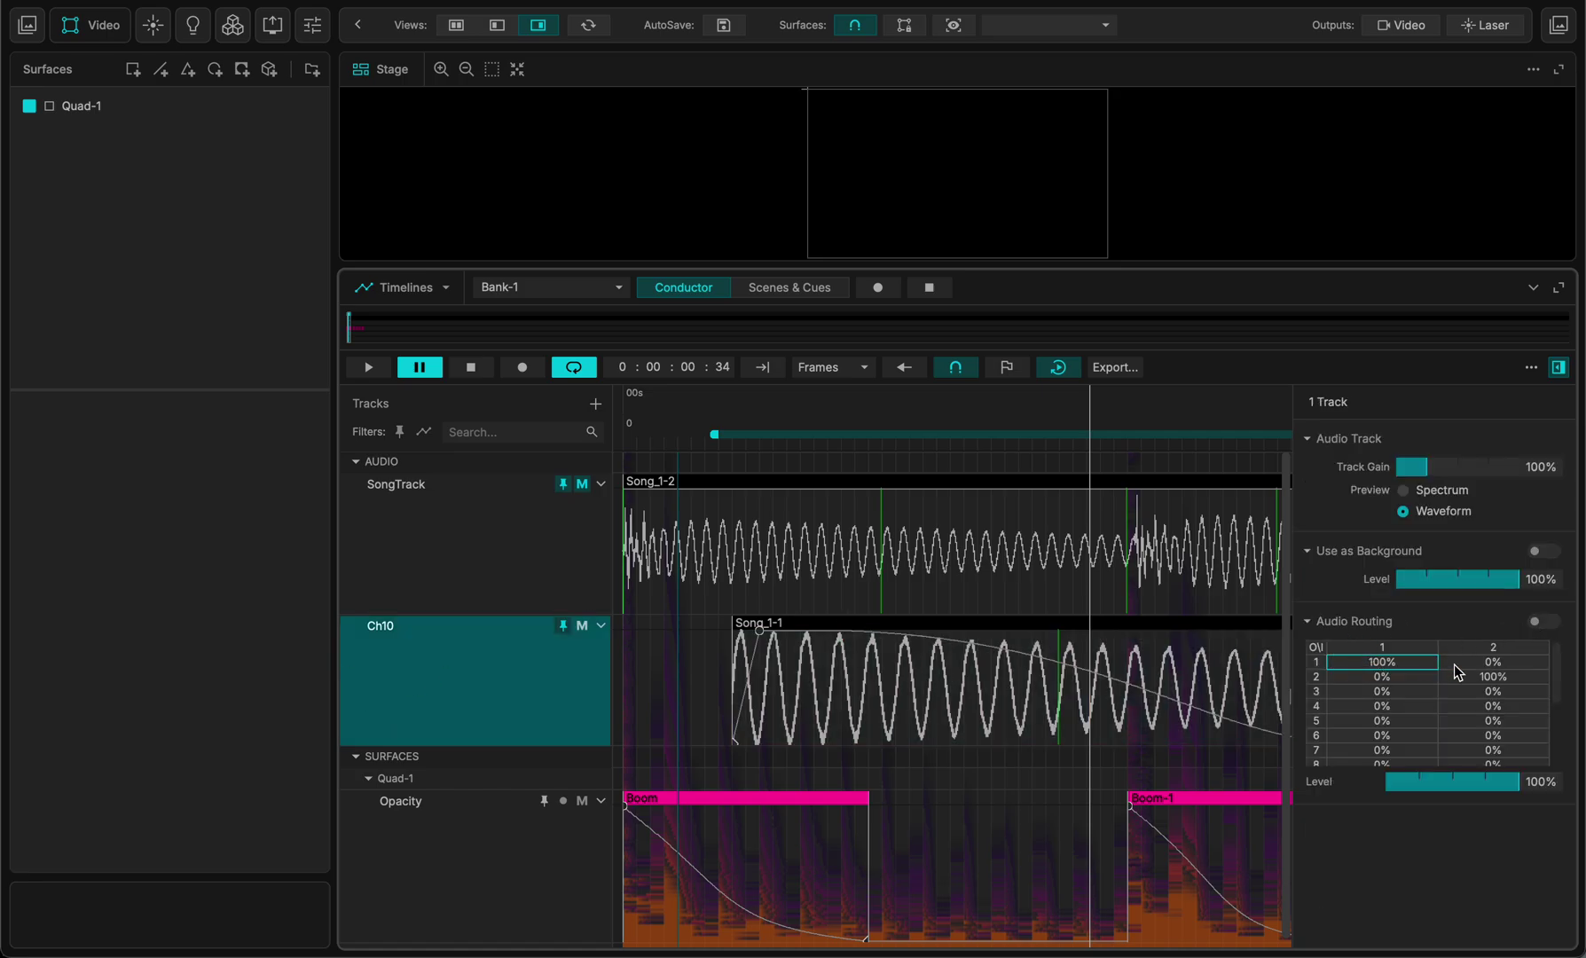
scroll(1414, 687, down, 3)
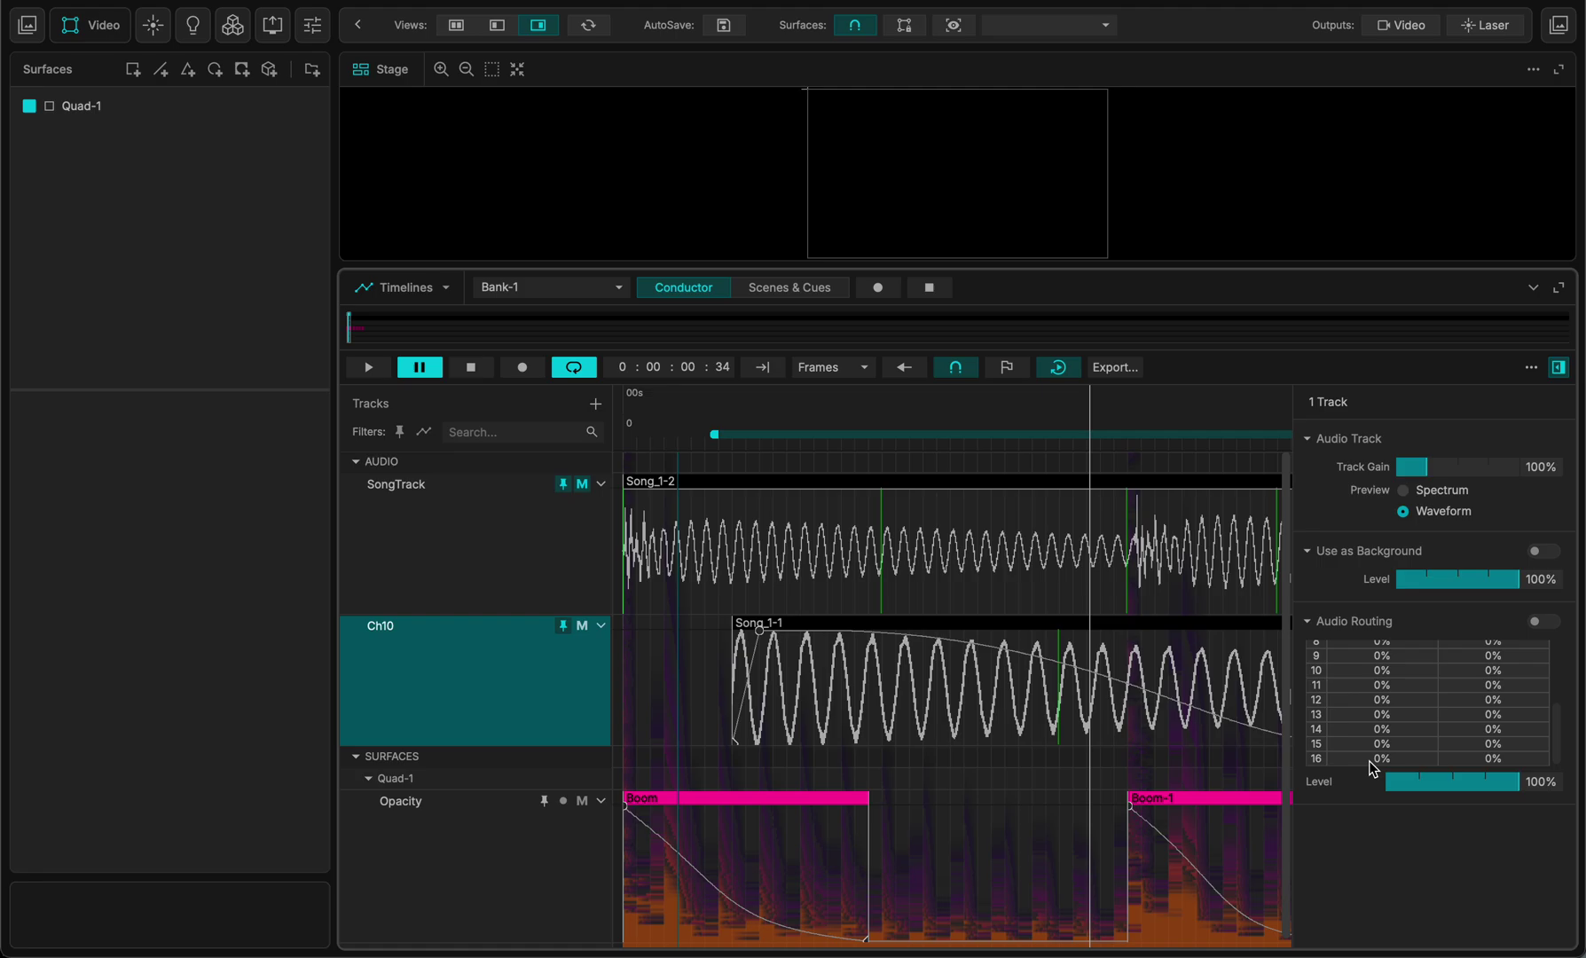
scroll(1411, 674, up, 3)
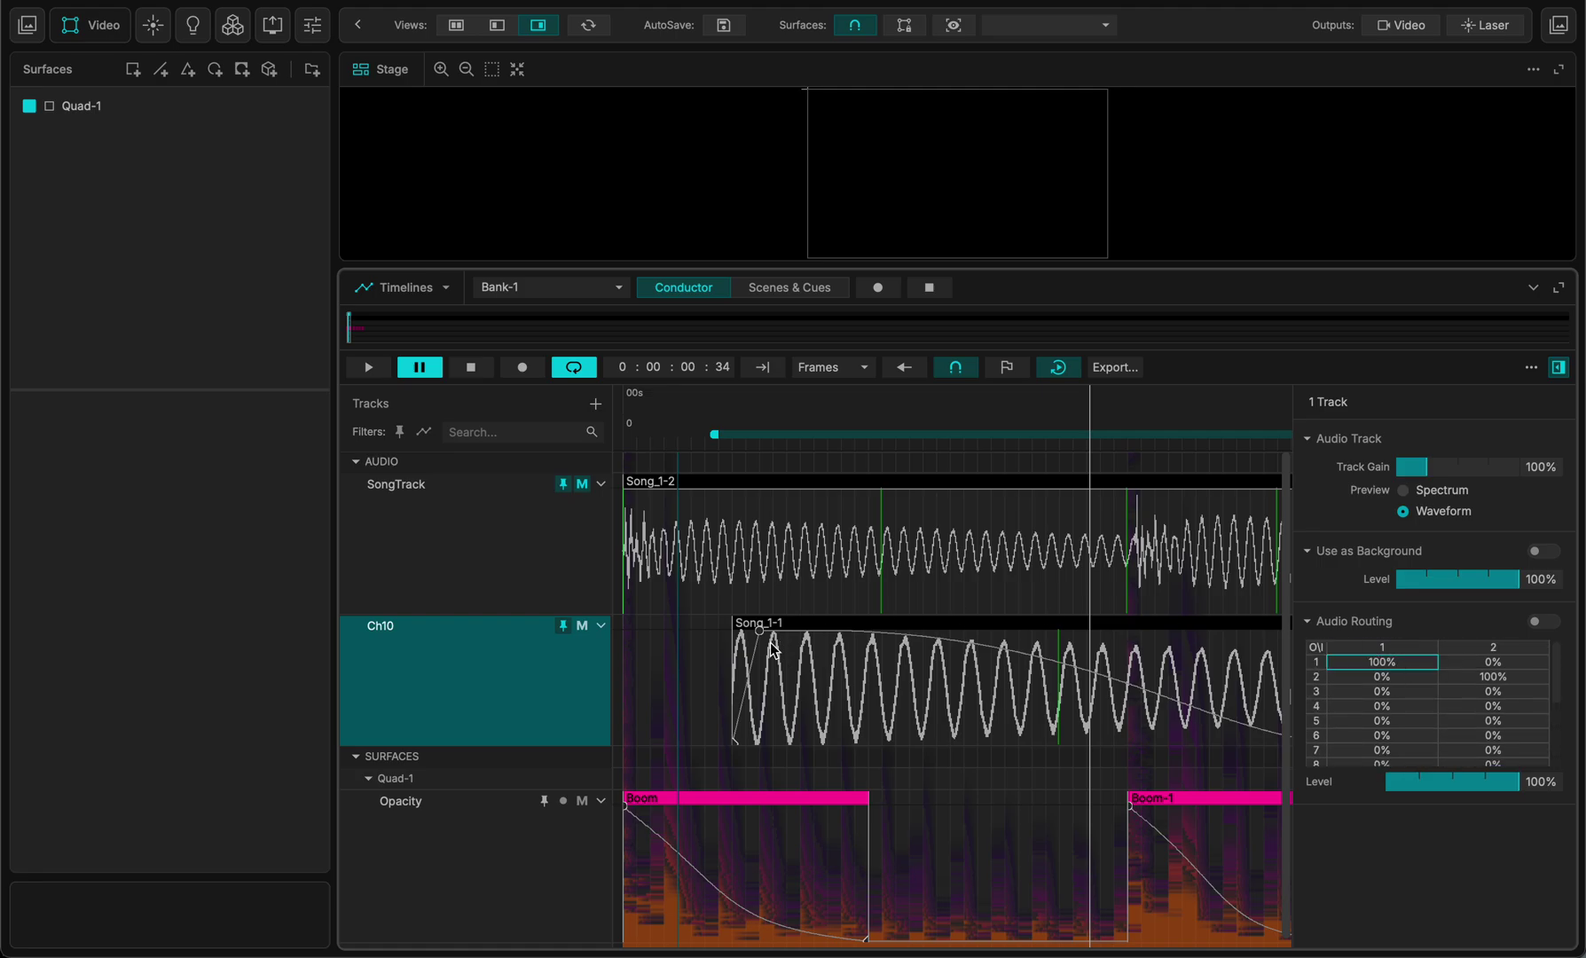
click(1367, 667)
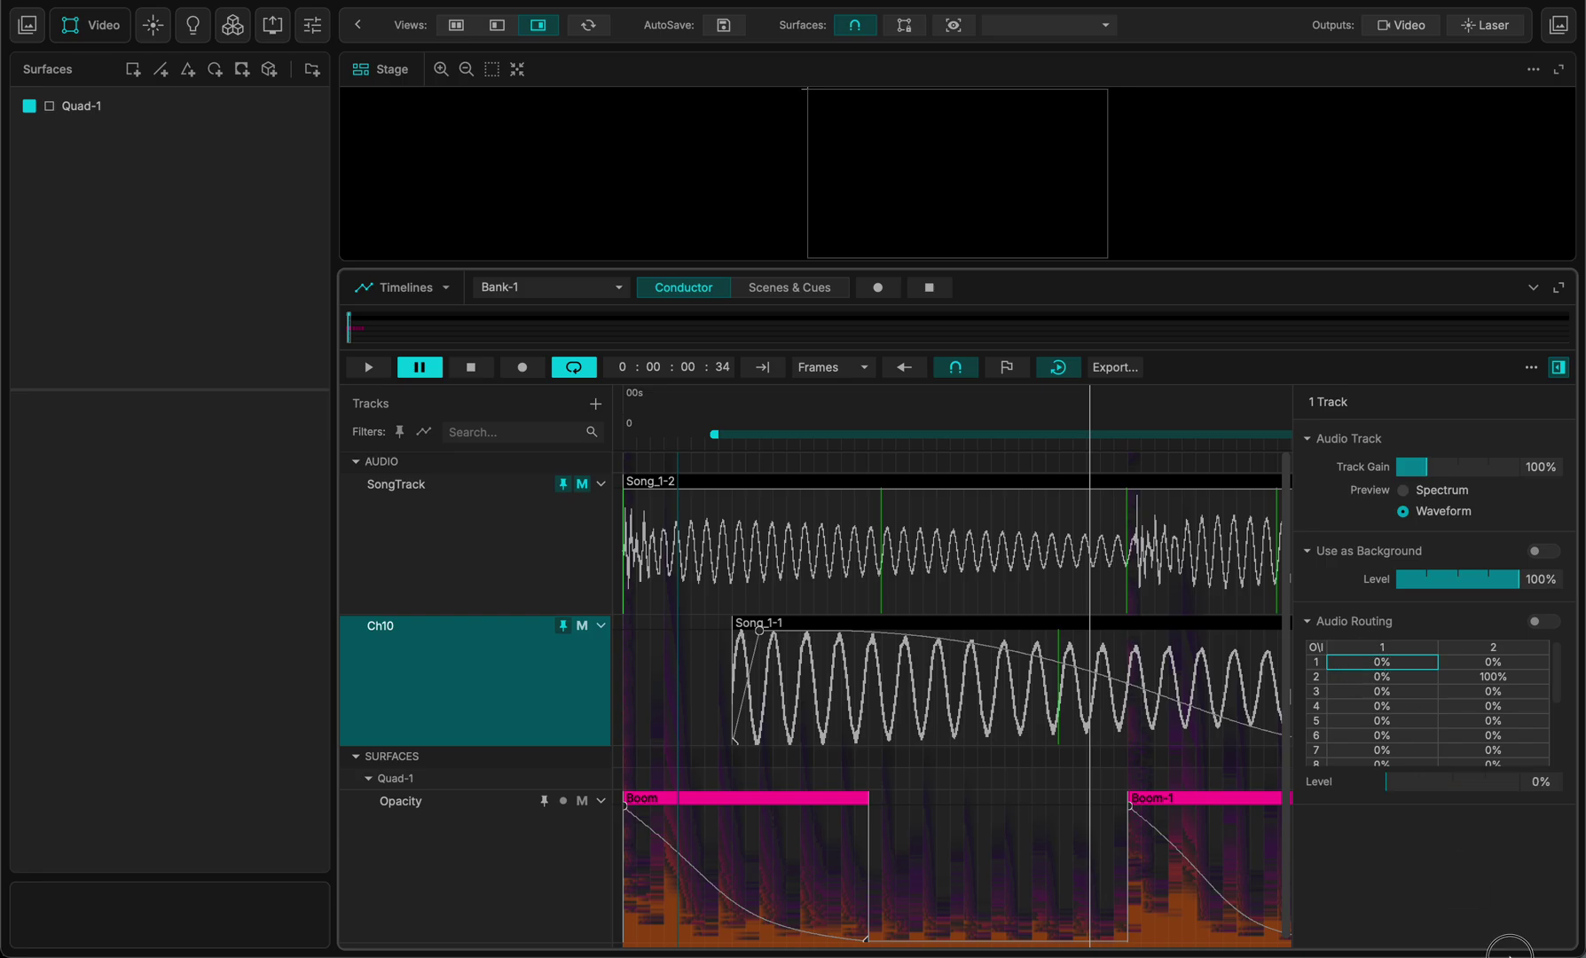
click(1493, 677)
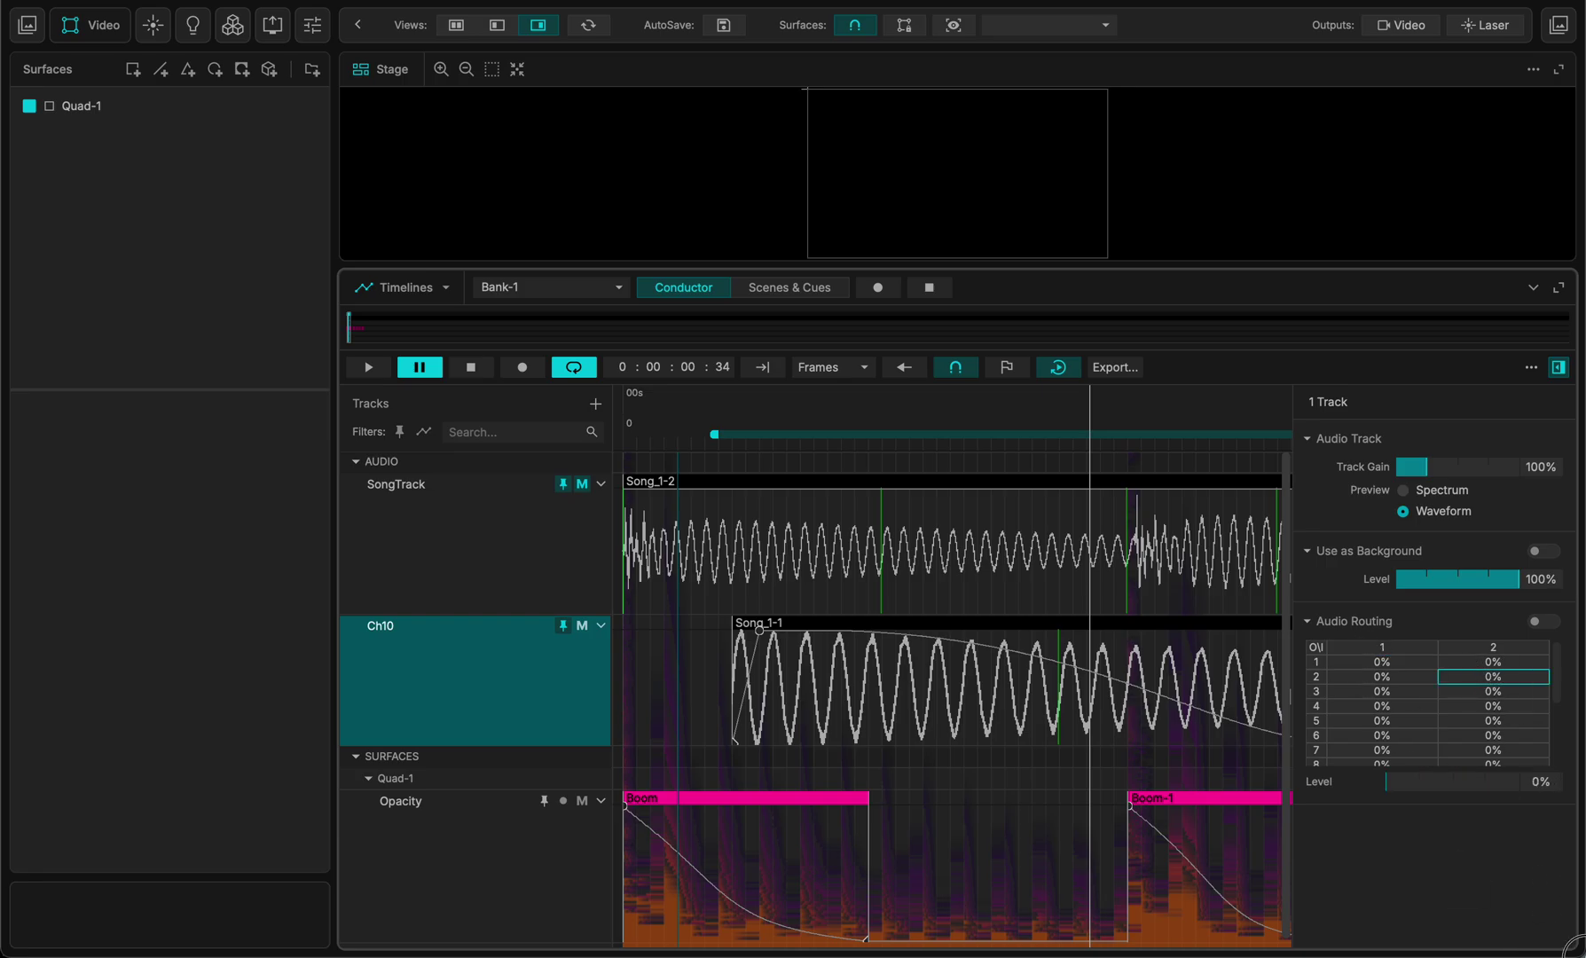
Route both channels of the Ch10 track to output 10 at 100% and enable its audio routing
scroll(1376, 734, down, 2)
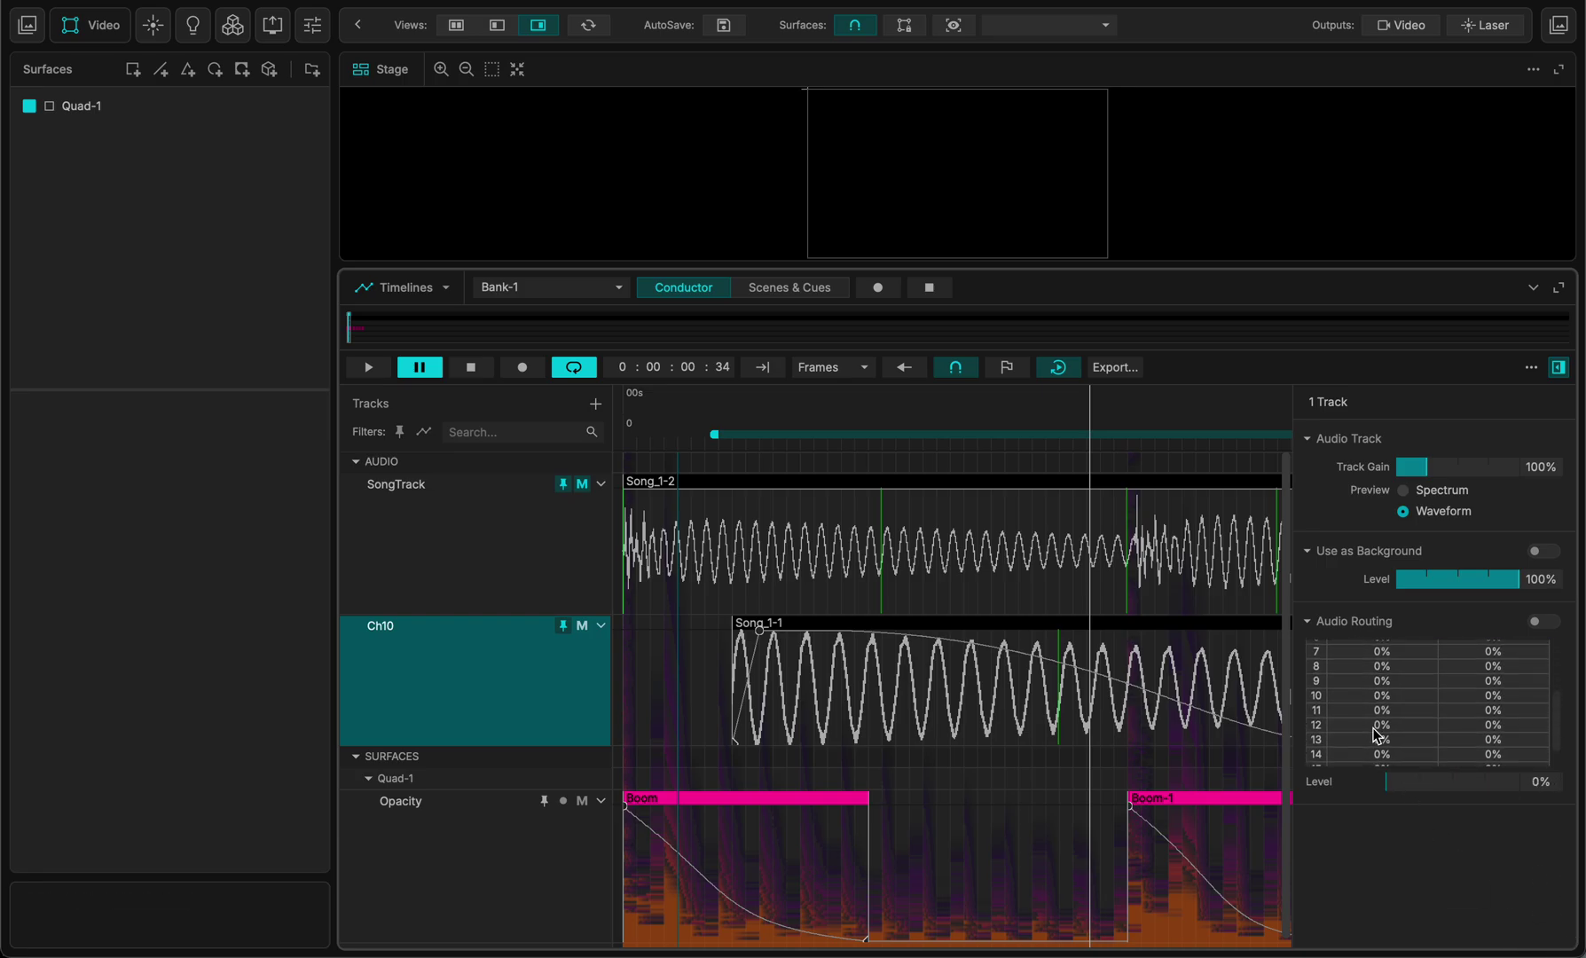
drag(1381, 695, 1354, 186)
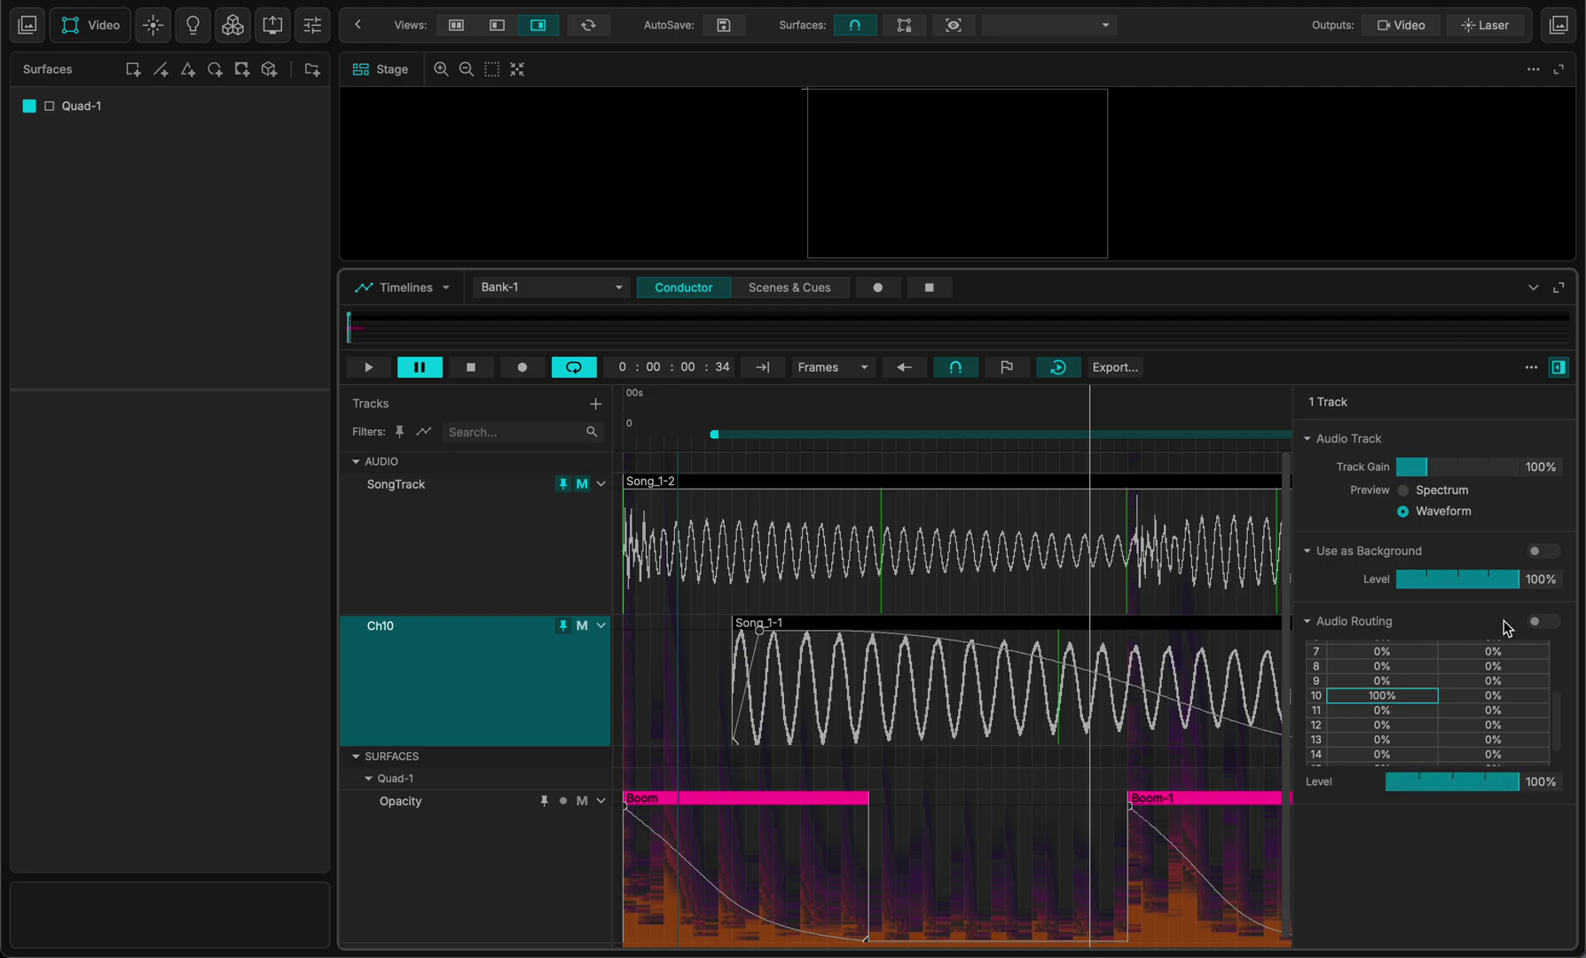
drag(1493, 696, 1490, 248)
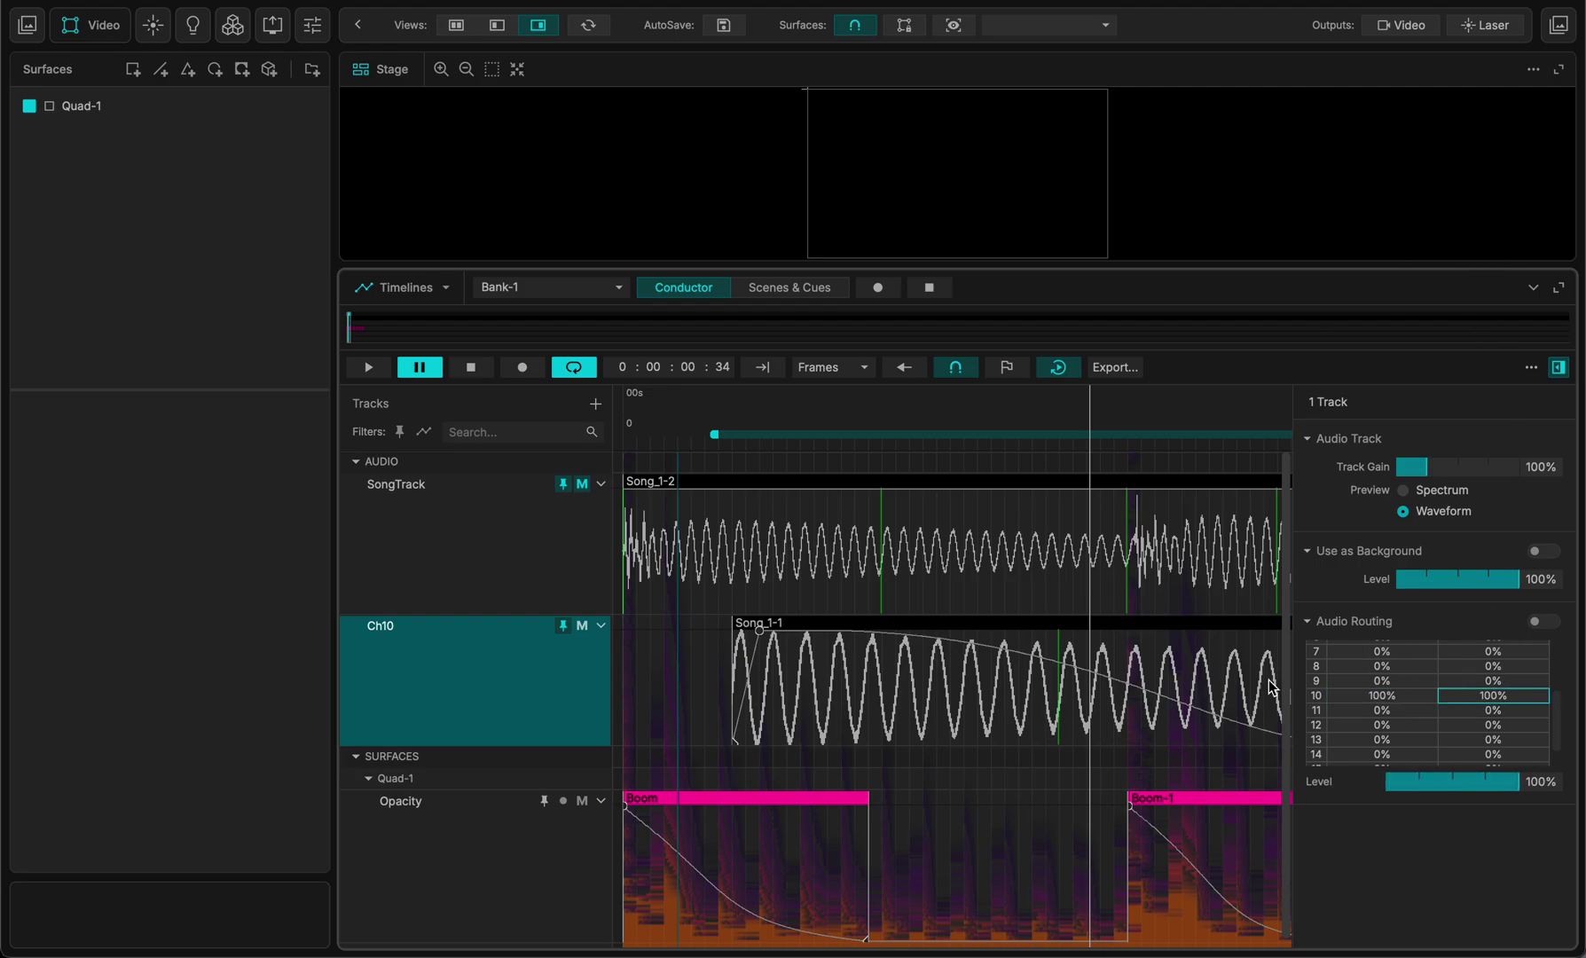
click(1549, 624)
scroll(874, 679, down, 3)
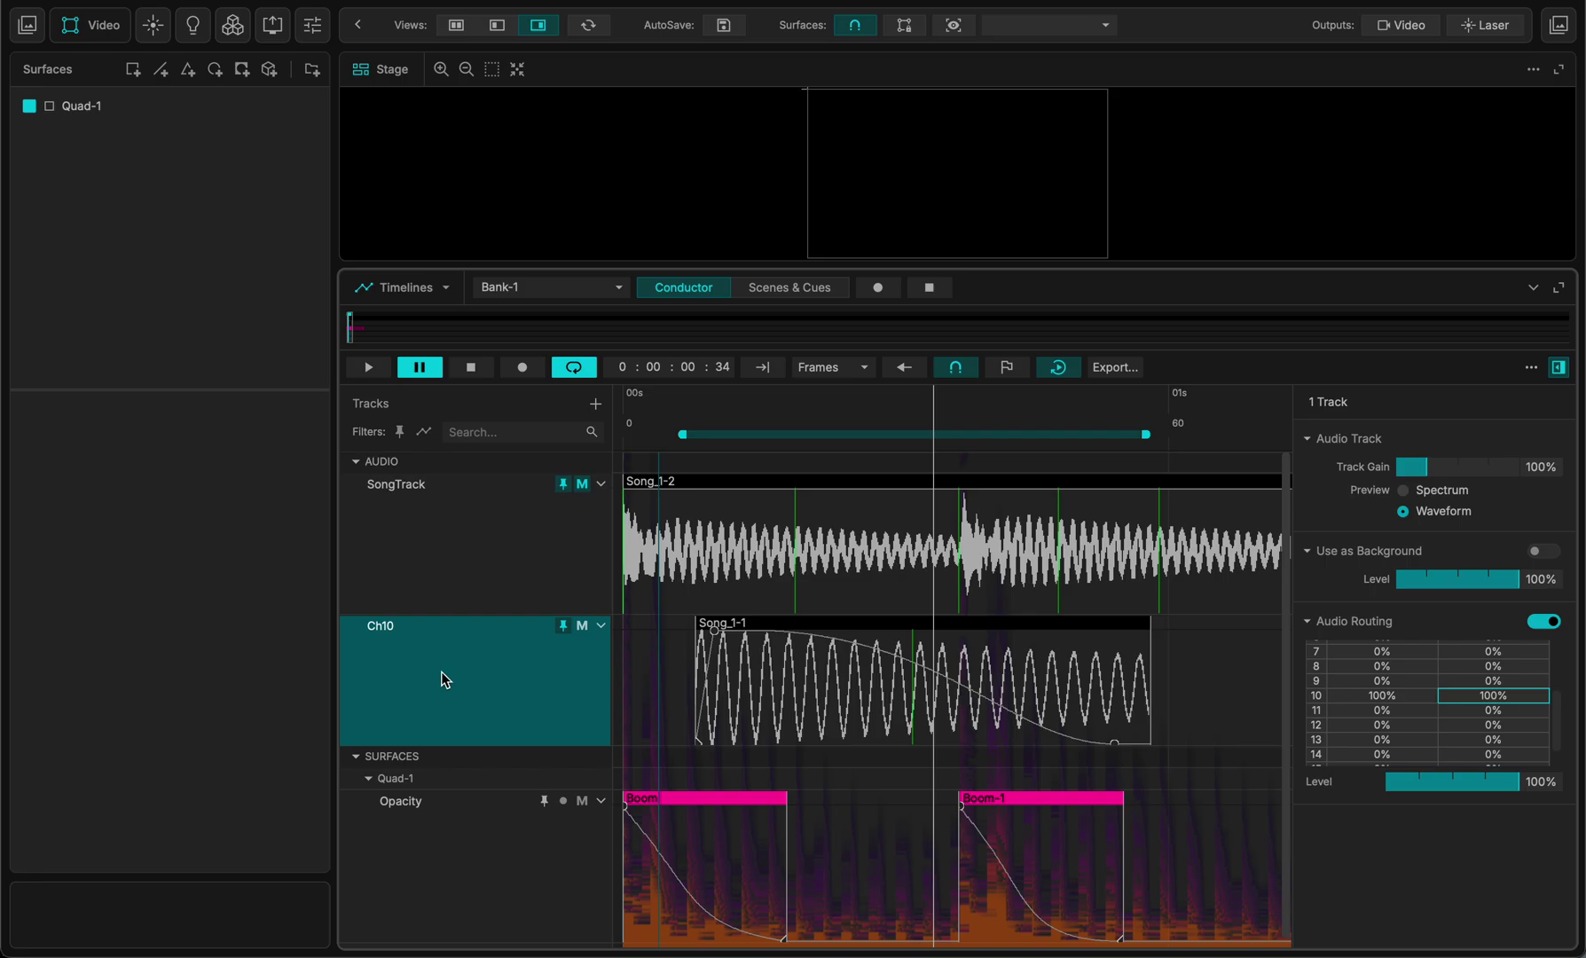
Turn Use as Background on and off again for the Ch10 track, and hide the properties
click(659, 424)
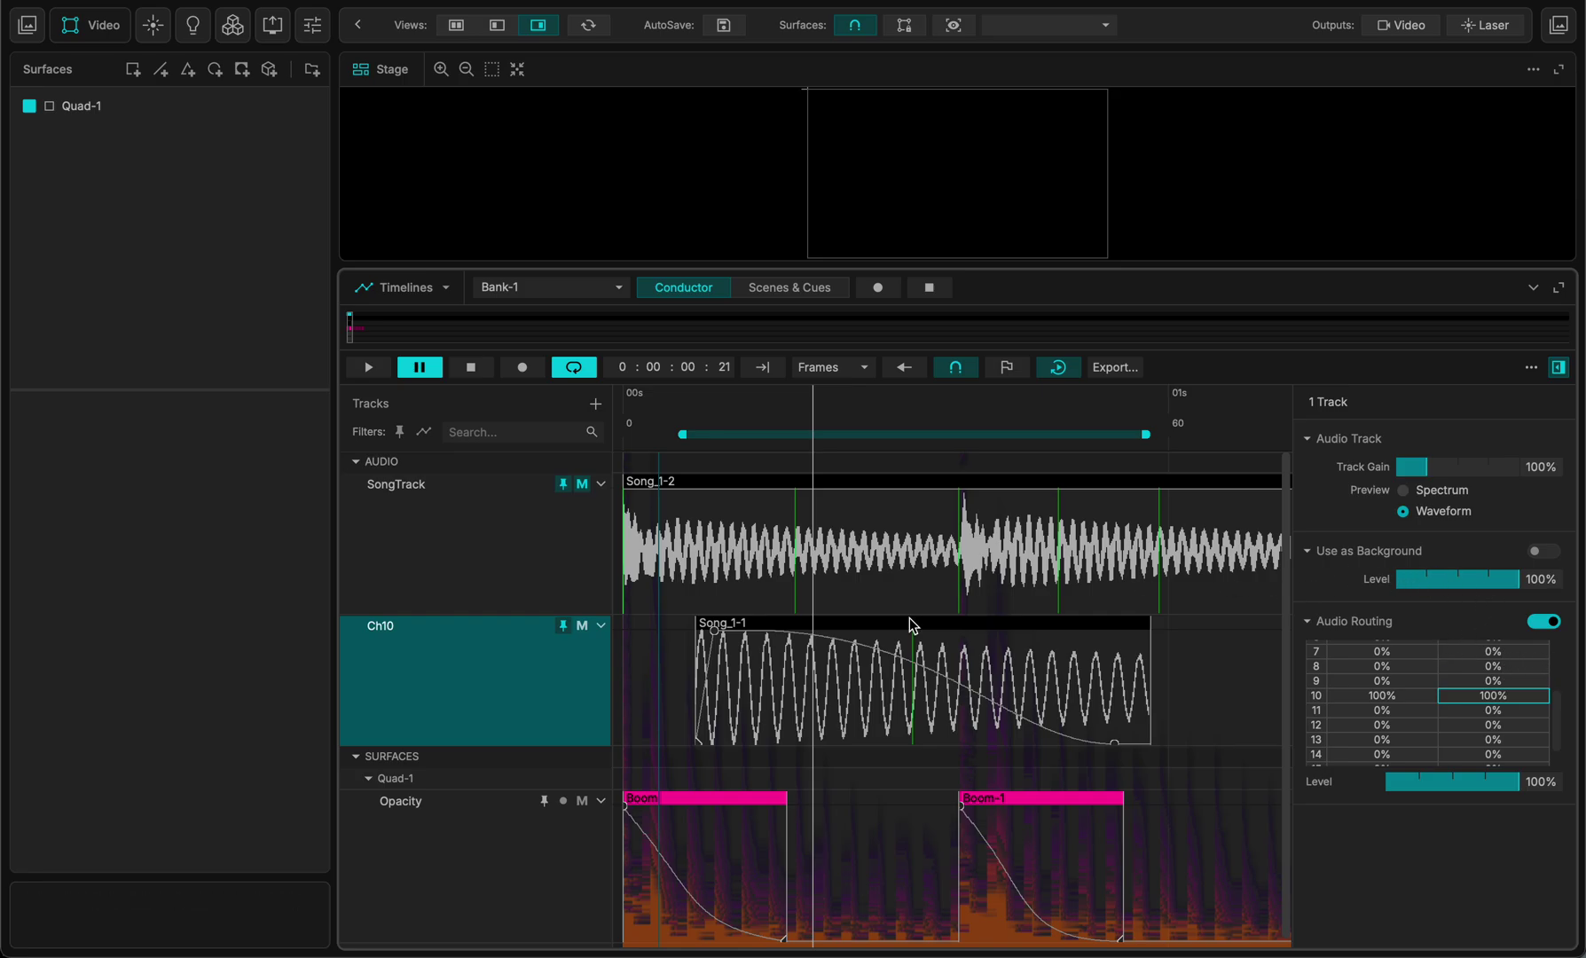
click(1554, 557)
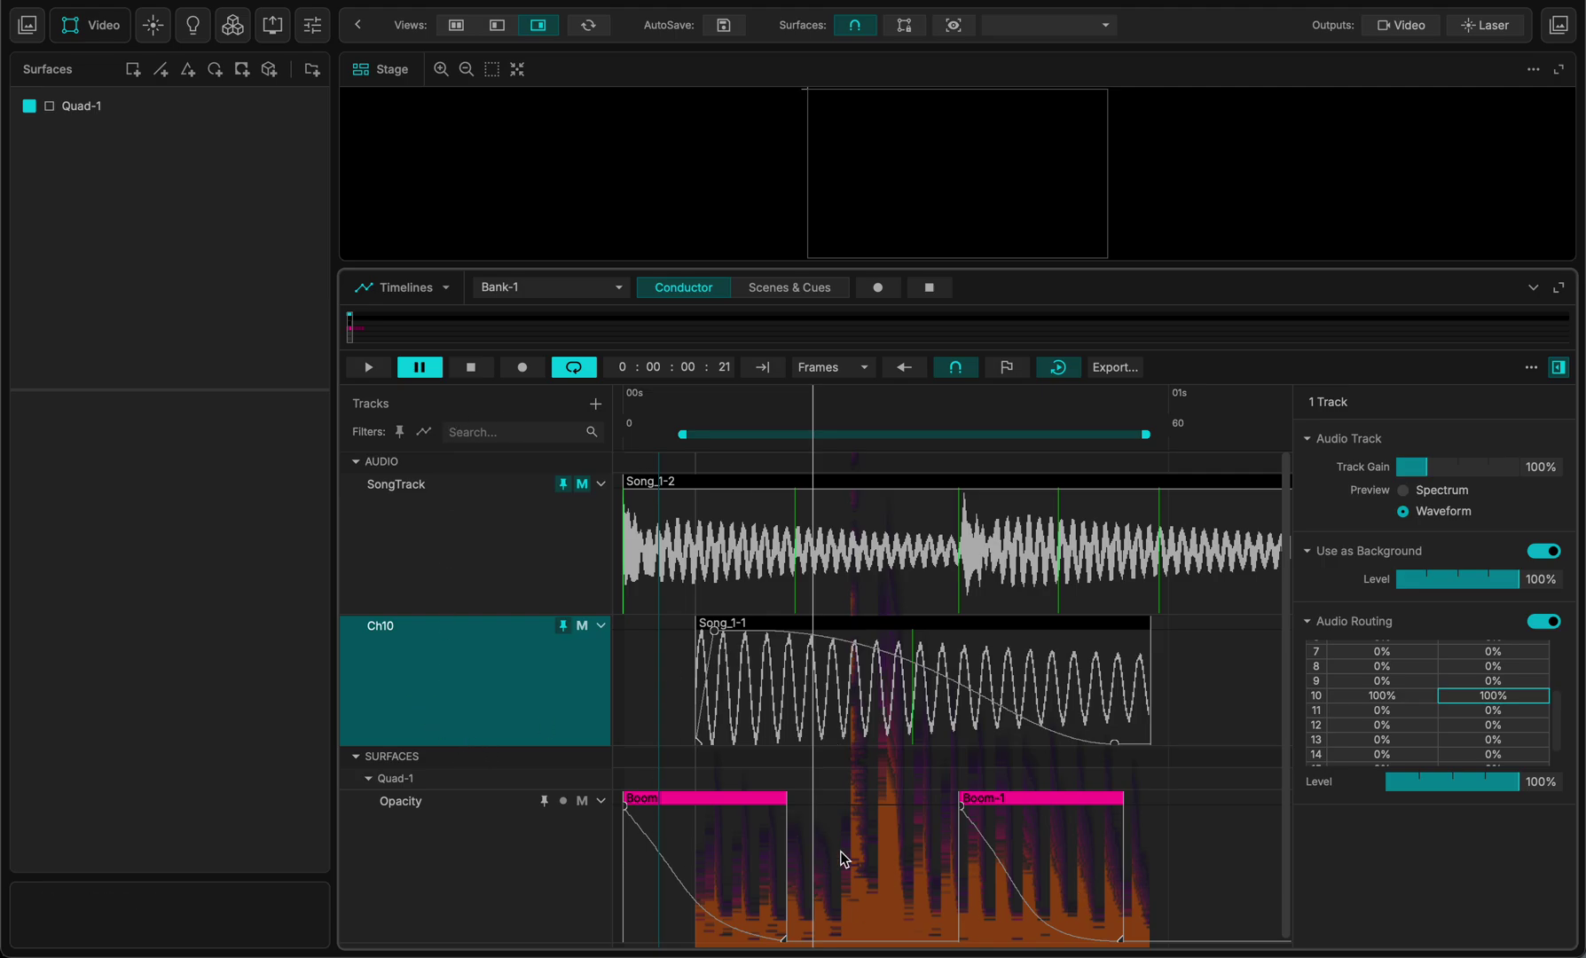
click(1541, 552)
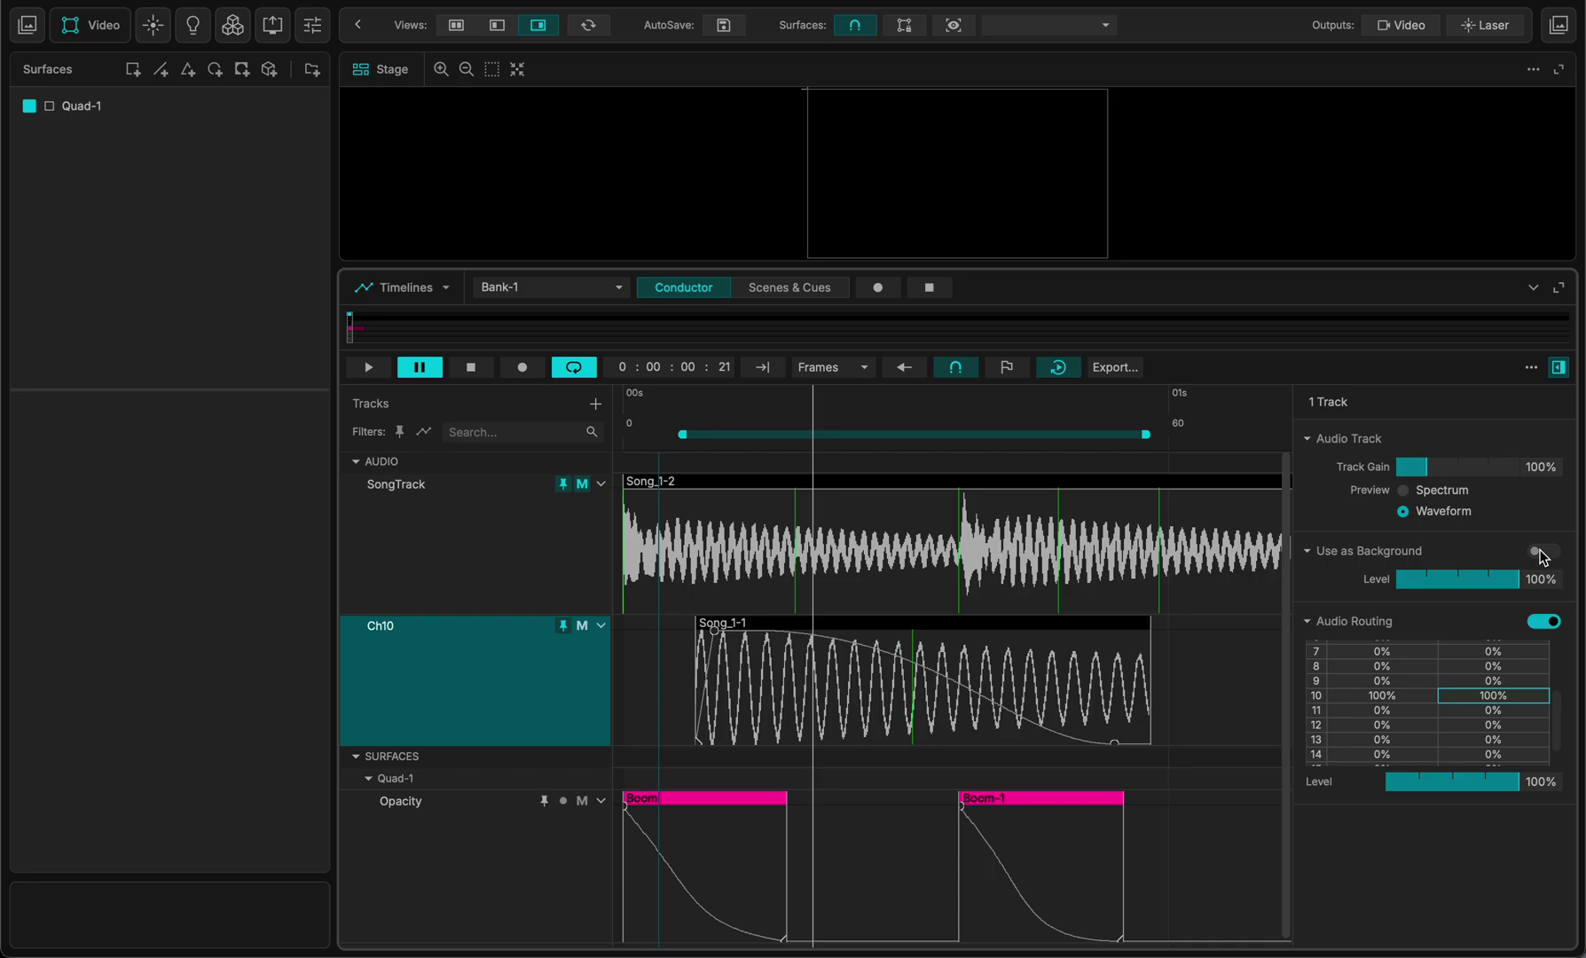
click(1559, 366)
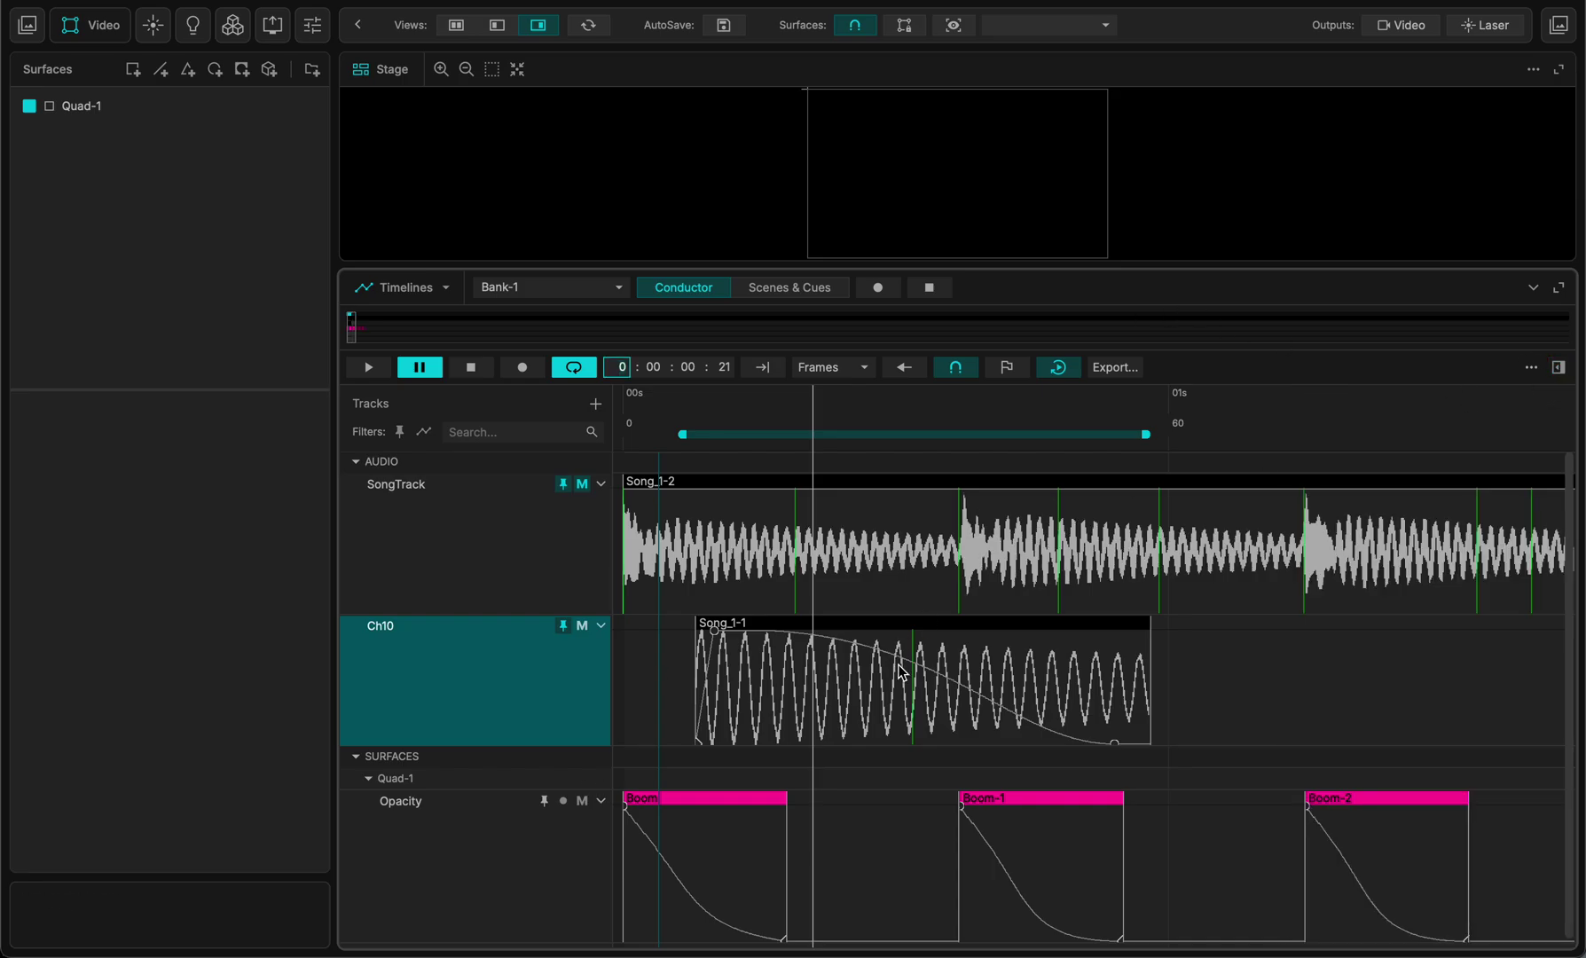
Select the Song_1-2 clip on the SongTrack
click(741, 485)
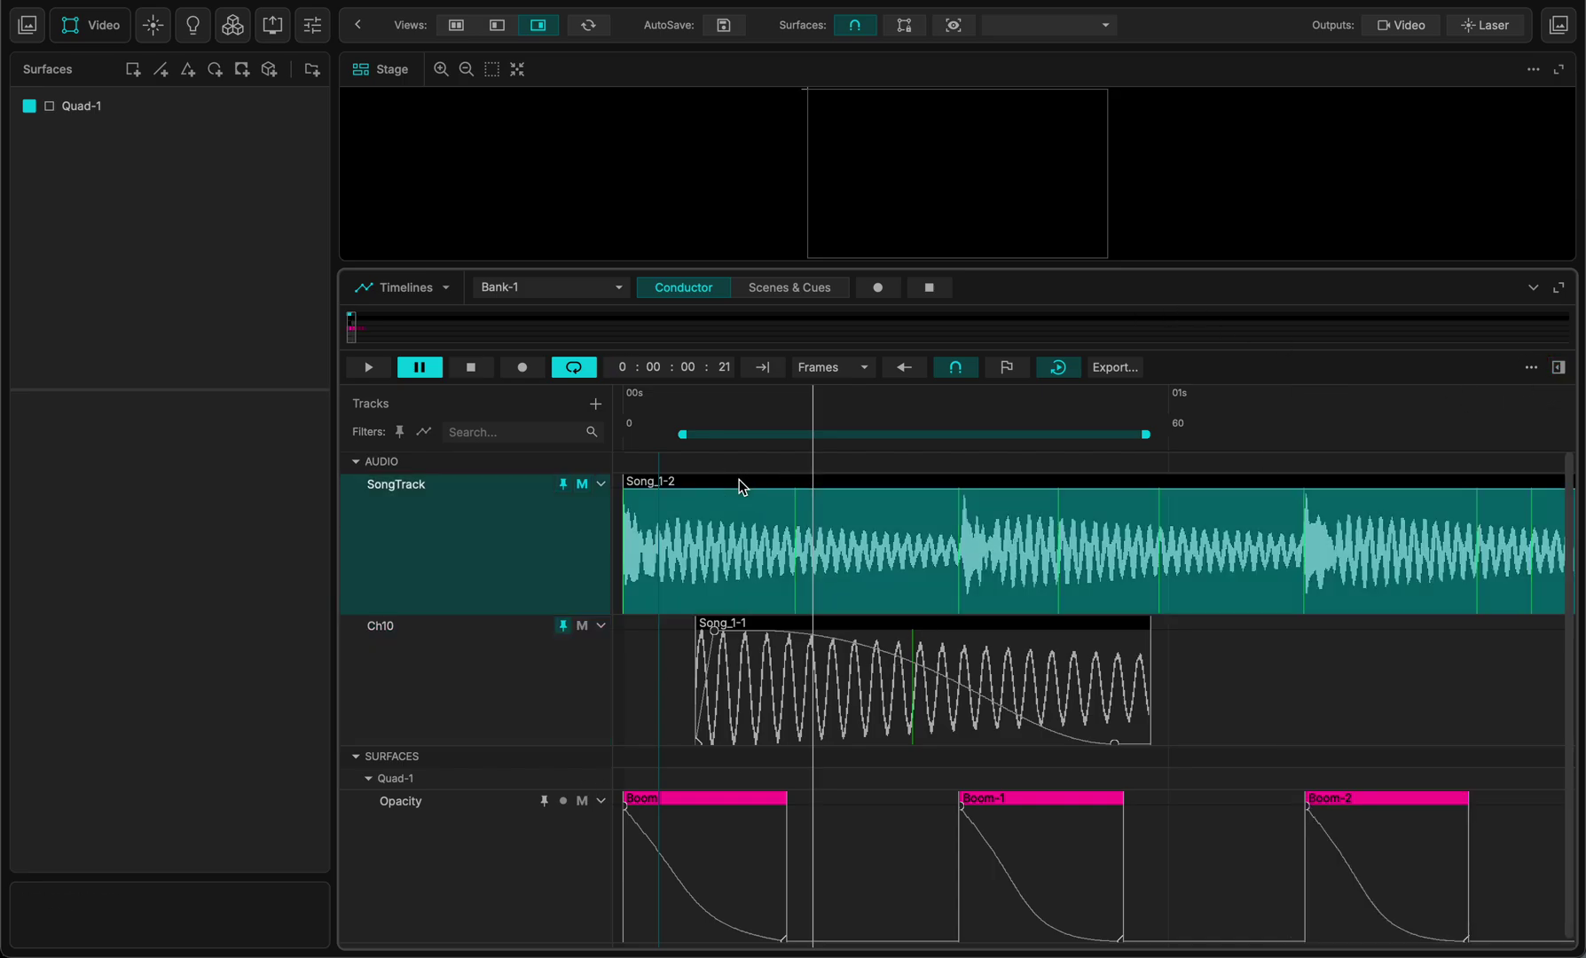